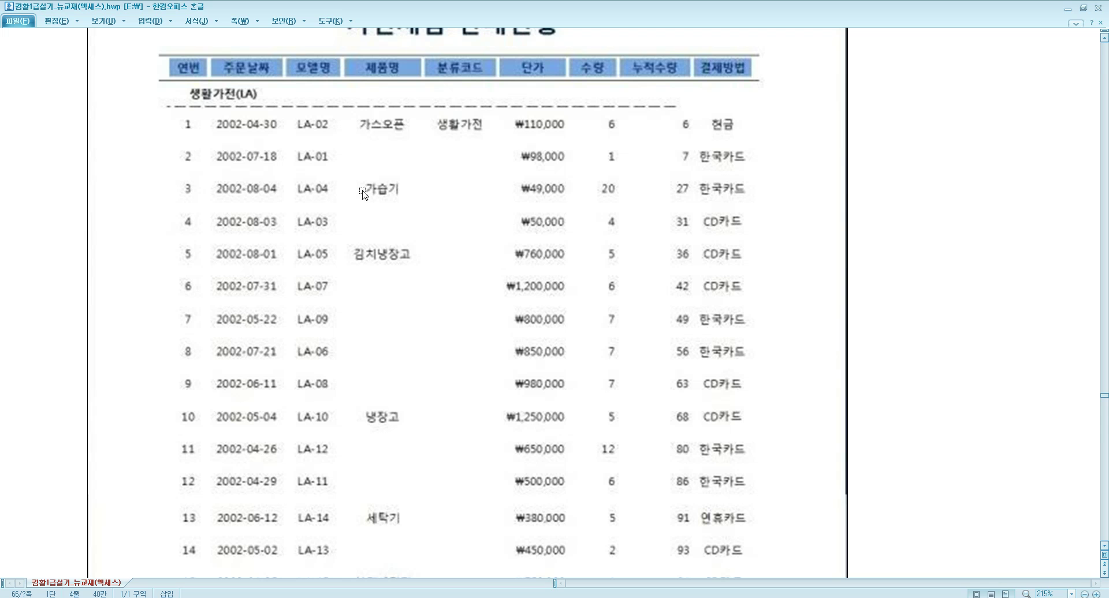
Examine the sample report's layout and read the numbered report tasks below it in the exam document
scroll(375, 399, down, 5)
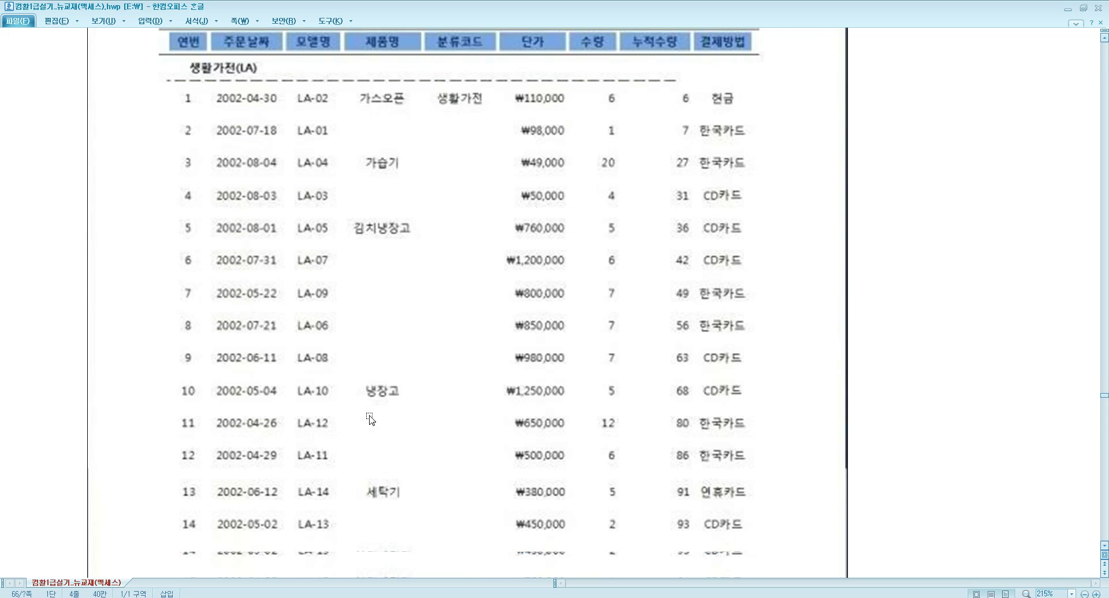
scroll(372, 433, up, 3)
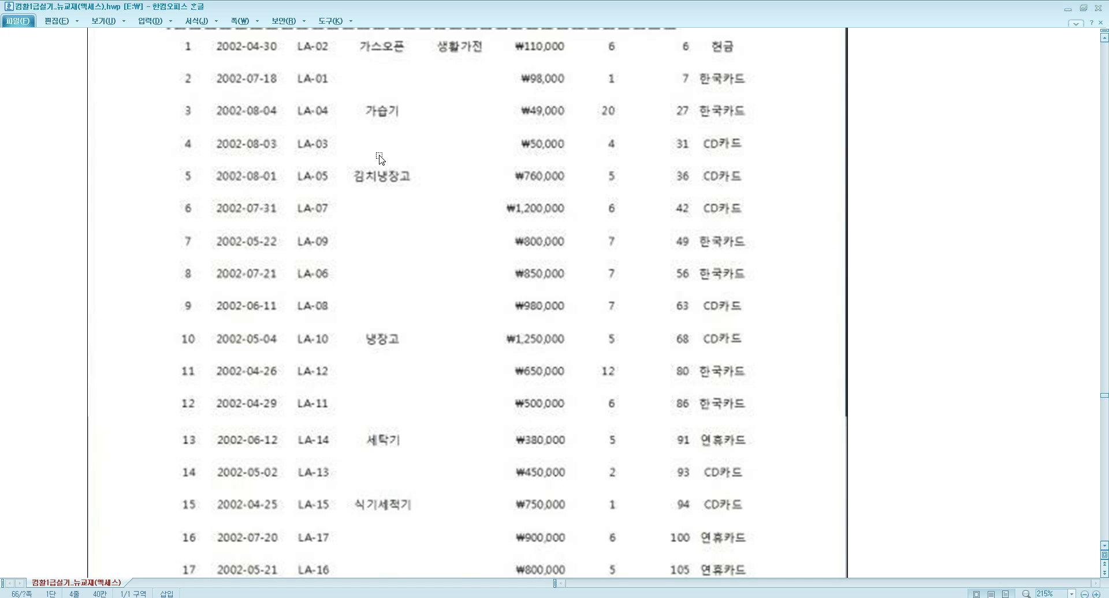
scroll(371, 259, down, 6)
scroll(372, 260, down, 3)
scroll(370, 272, up, 12)
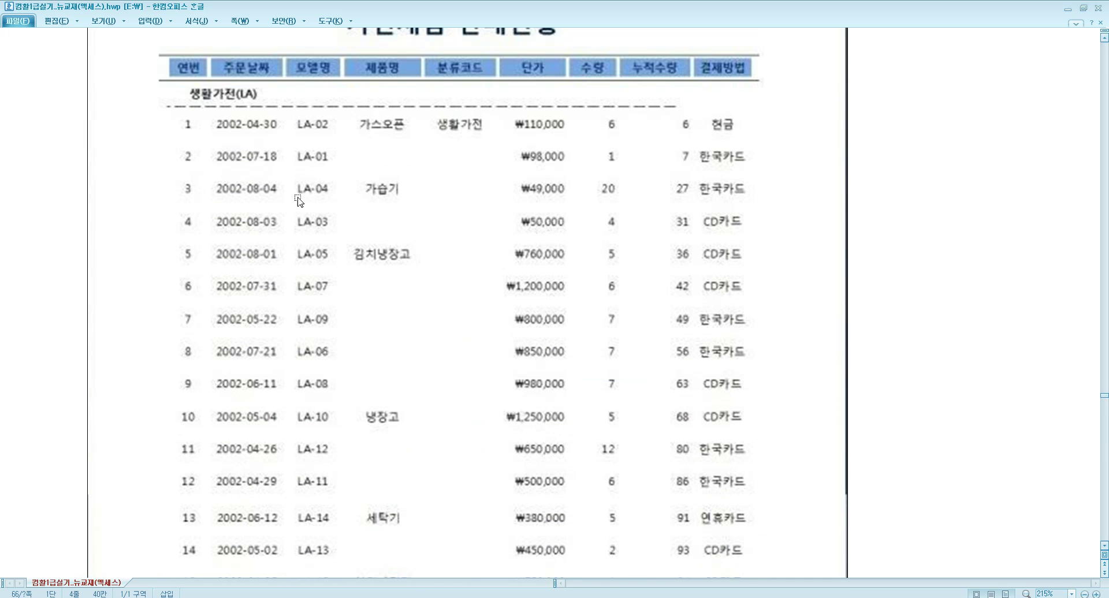
scroll(231, 249, down, 12)
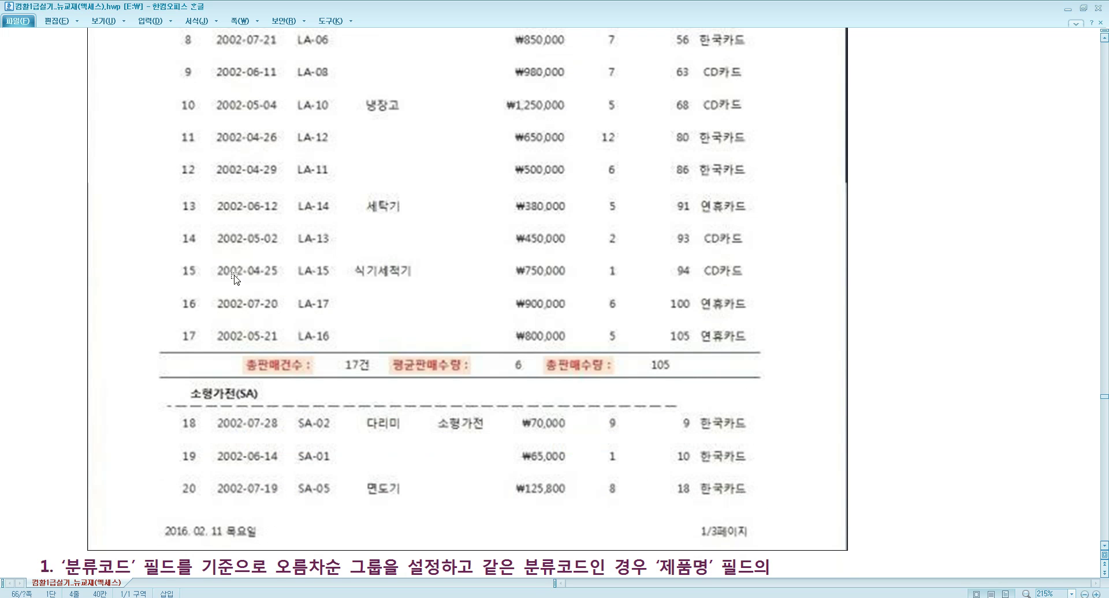
scroll(230, 423, down, 9)
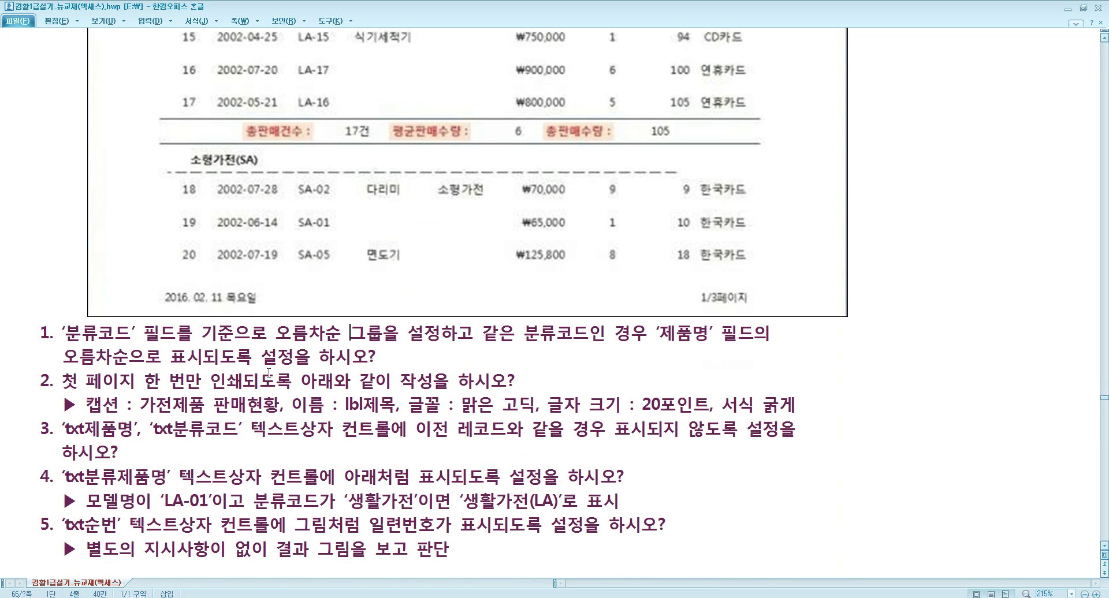
drag(277, 336, 362, 336)
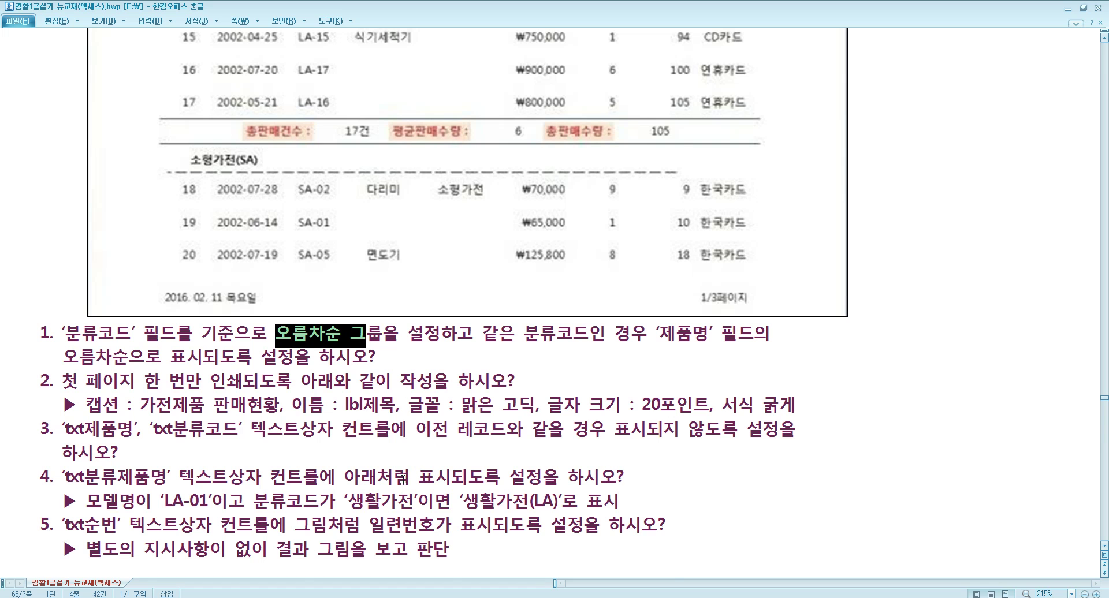
scroll(402, 488, down, 12)
scroll(415, 433, up, 3)
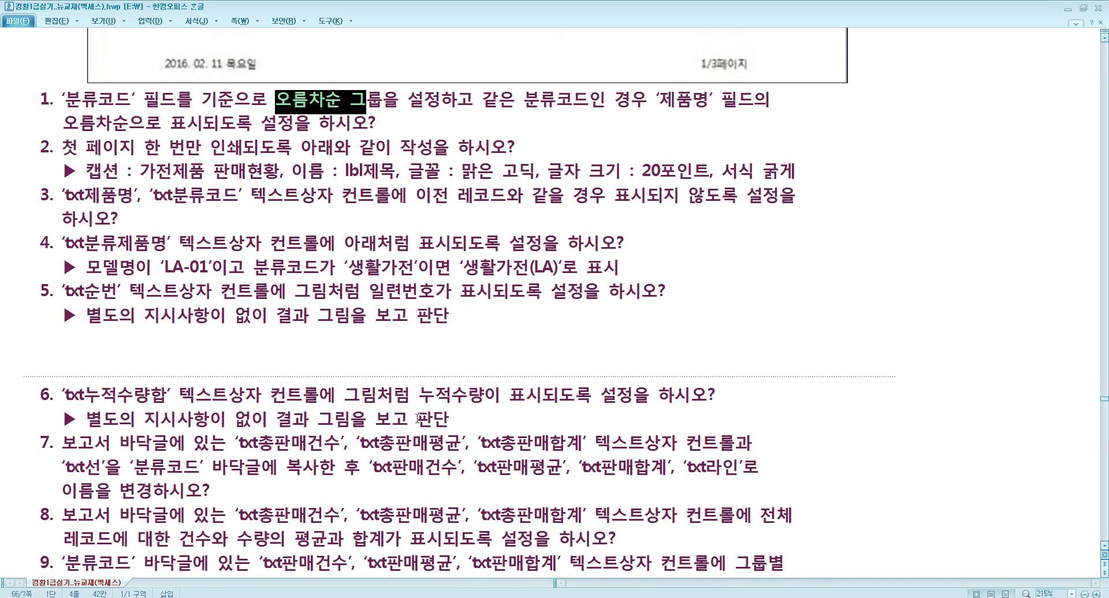
scroll(516, 433, down, 3)
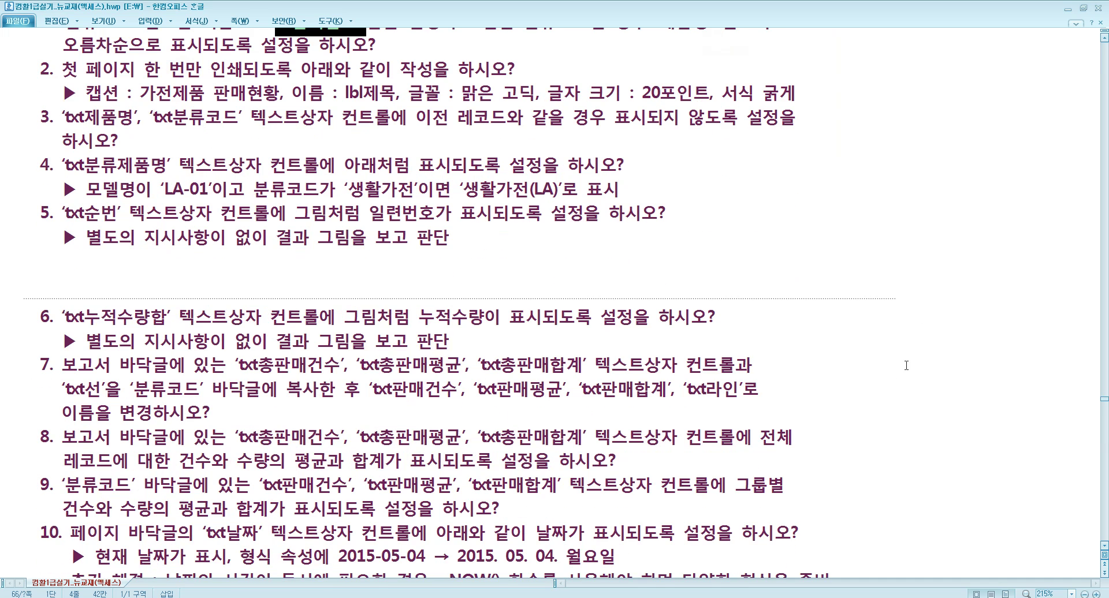
click(1104, 37)
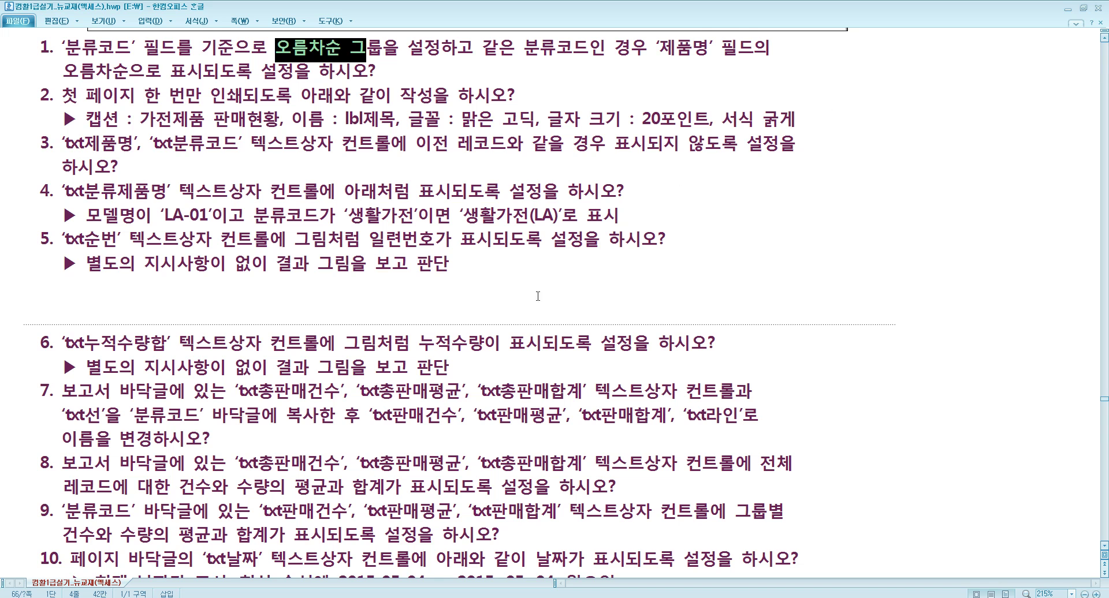
Switch to Microsoft Access and shrink its window so that the first task's instructions stay readable above it
key(alt+Tab)
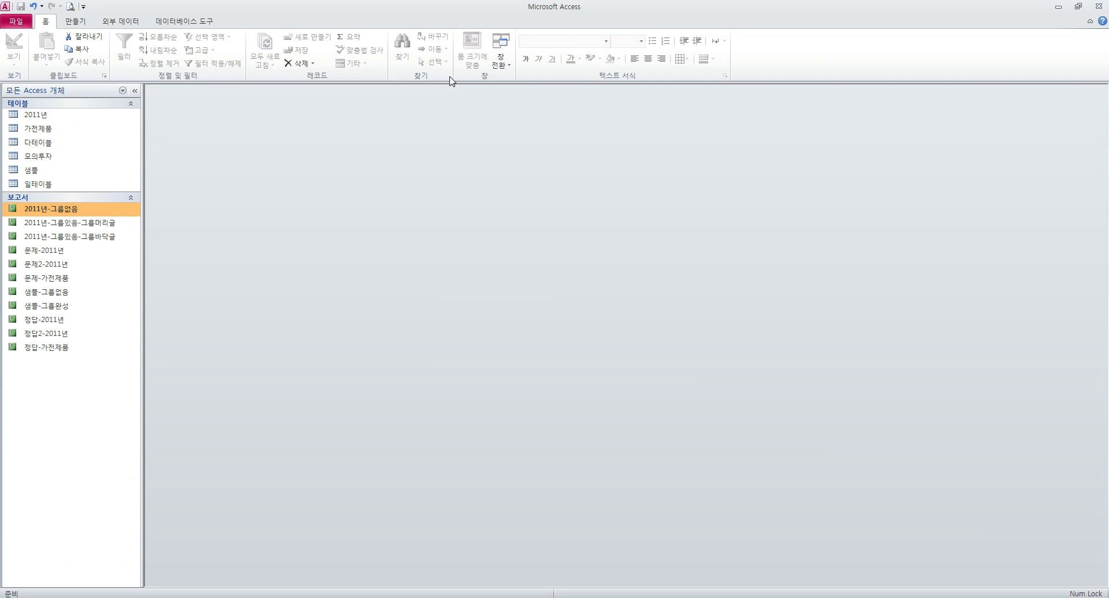
double_click(439, 19)
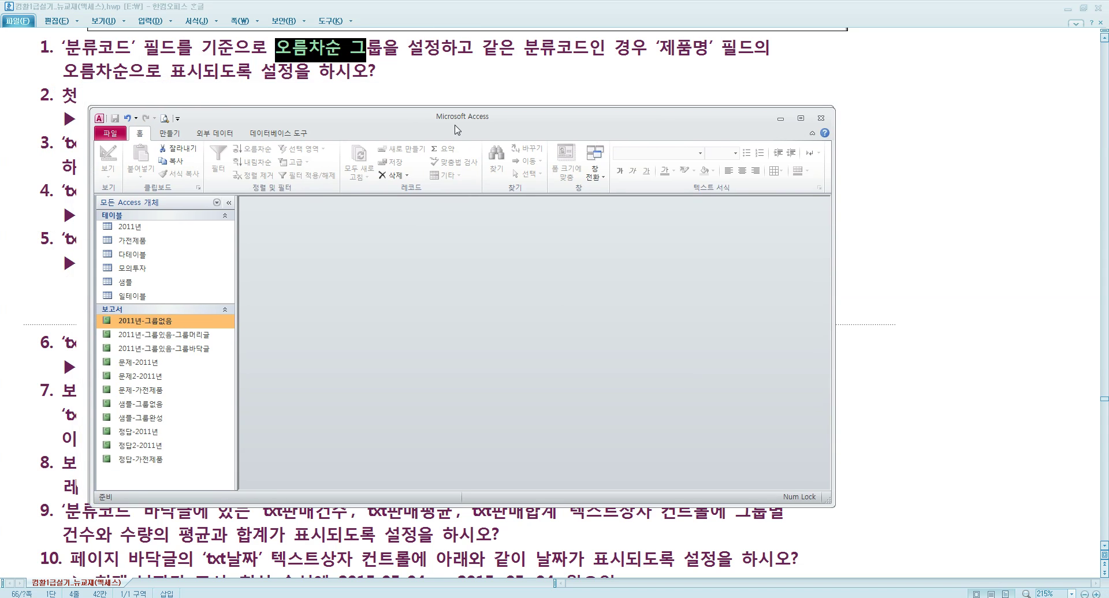
drag(849, 477, 784, 565)
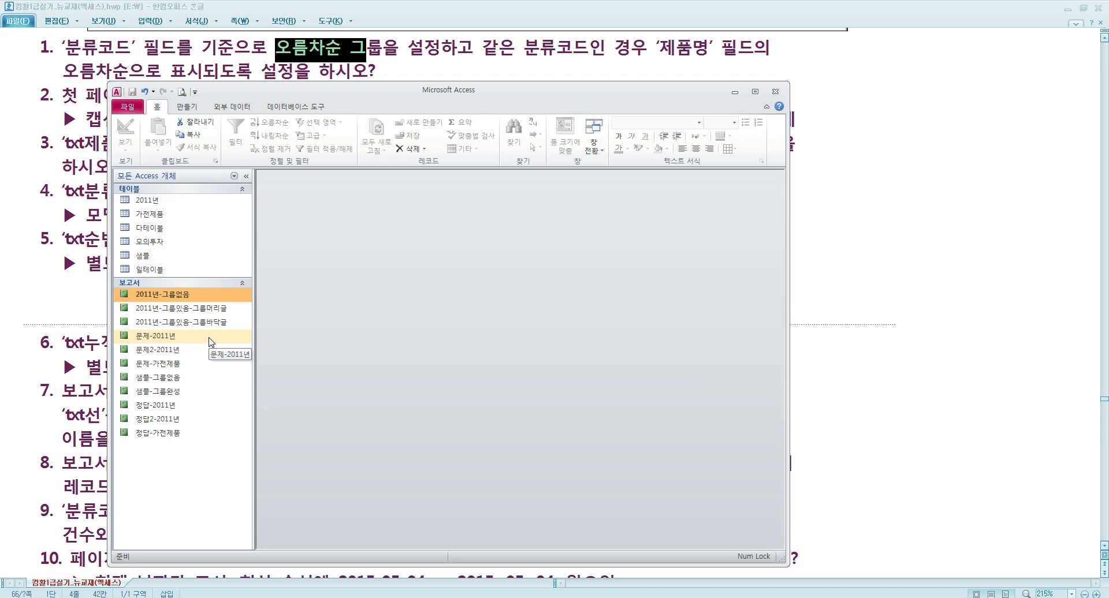
Open the 문제-가전제품 report in Design view, maximized within the Access window and with the navigation pane collapsed
click(192, 364)
double_click(191, 362)
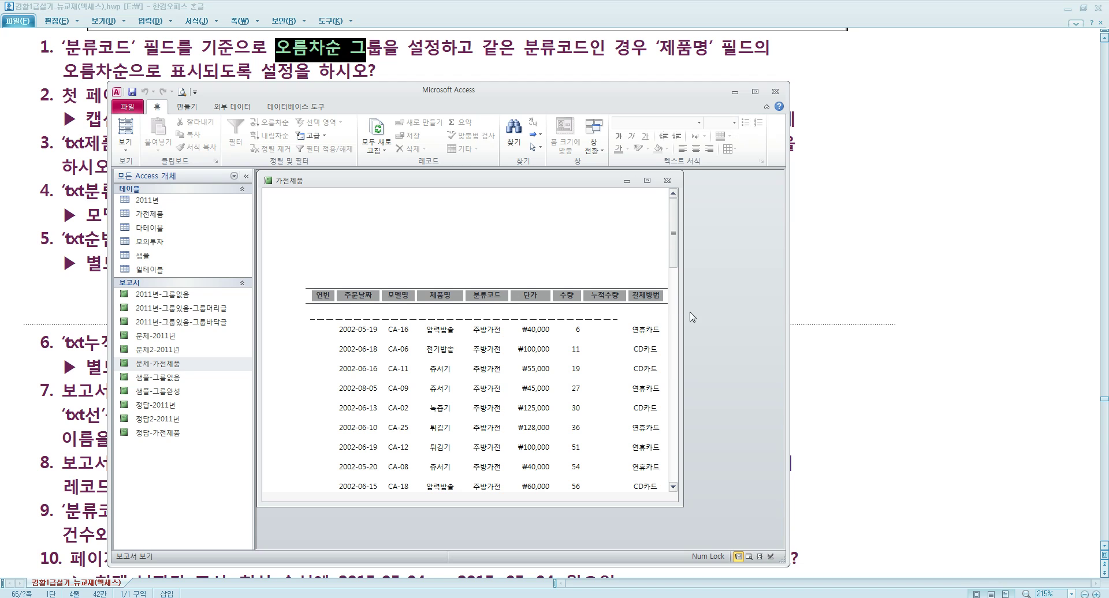
drag(683, 314, 746, 313)
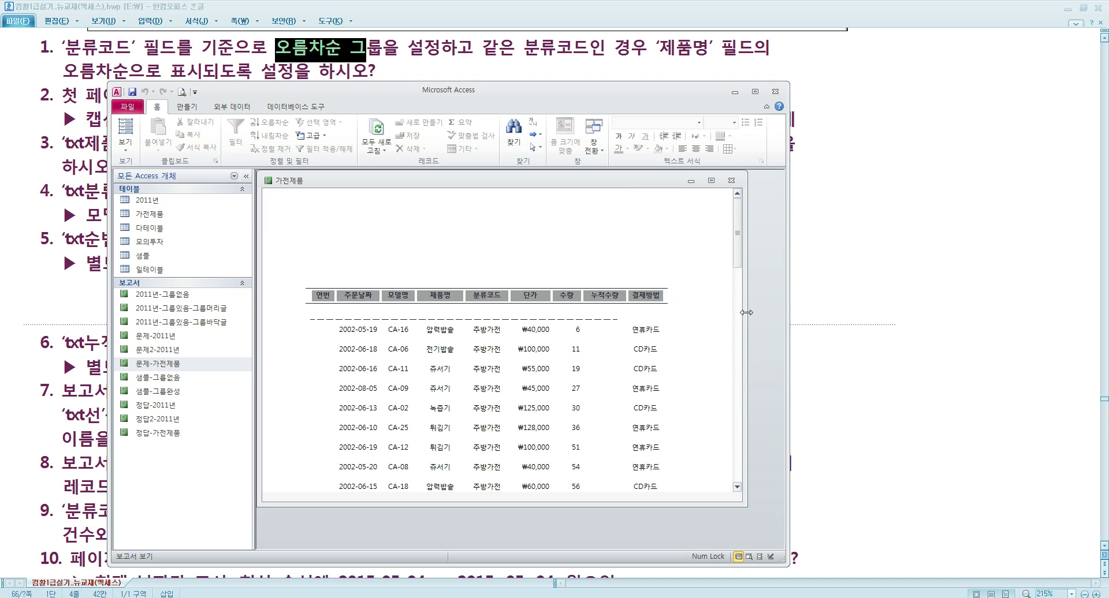
click(711, 181)
drag(253, 235, 203, 235)
click(203, 176)
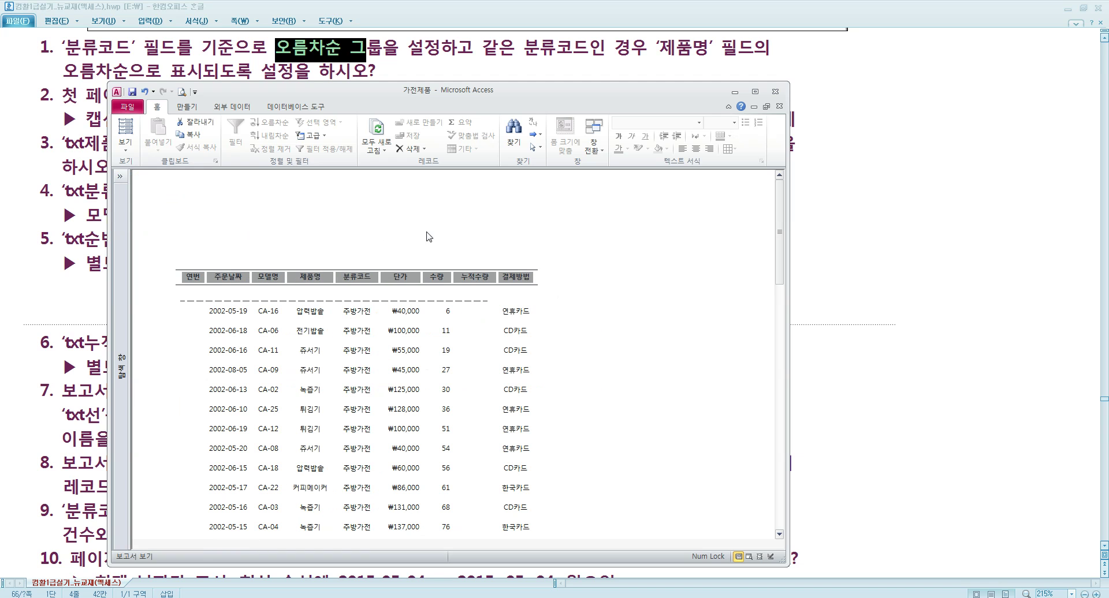
right_click(349, 207)
click(389, 245)
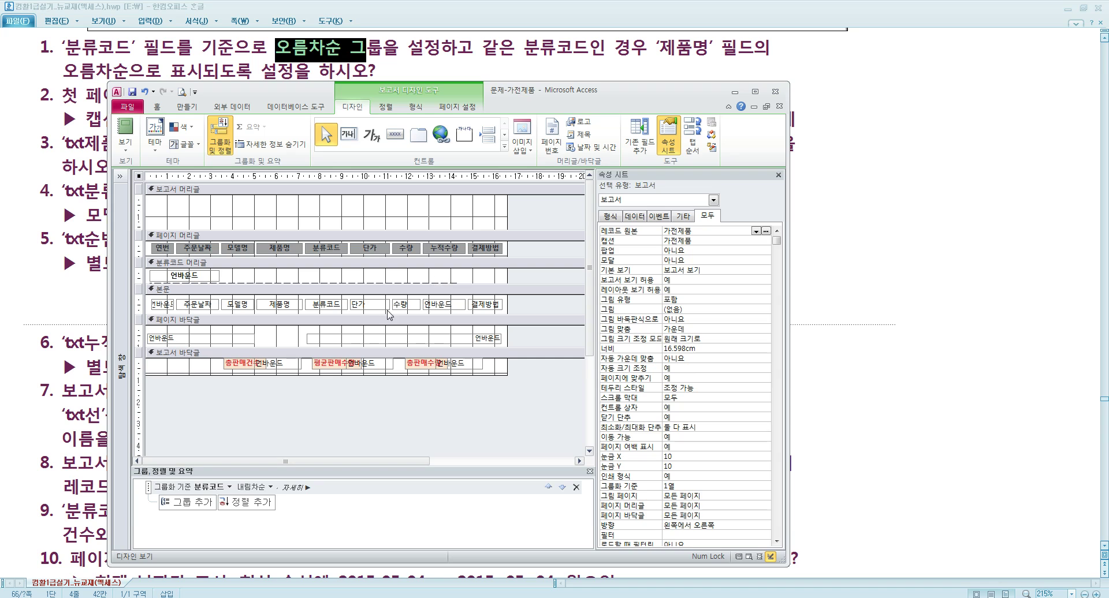
click(222, 151)
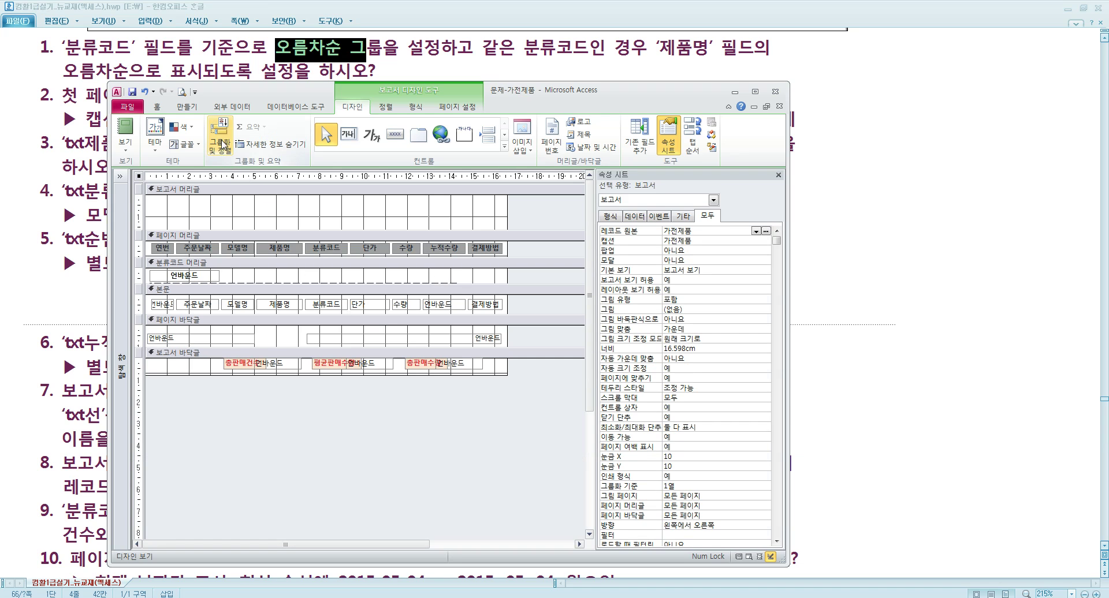
click(222, 146)
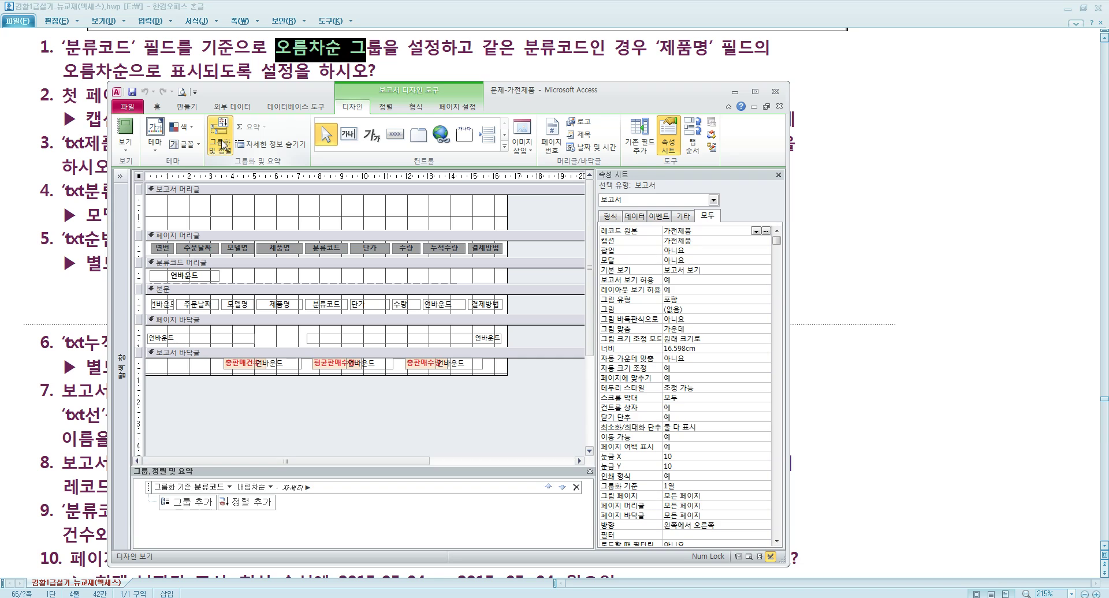
click(227, 151)
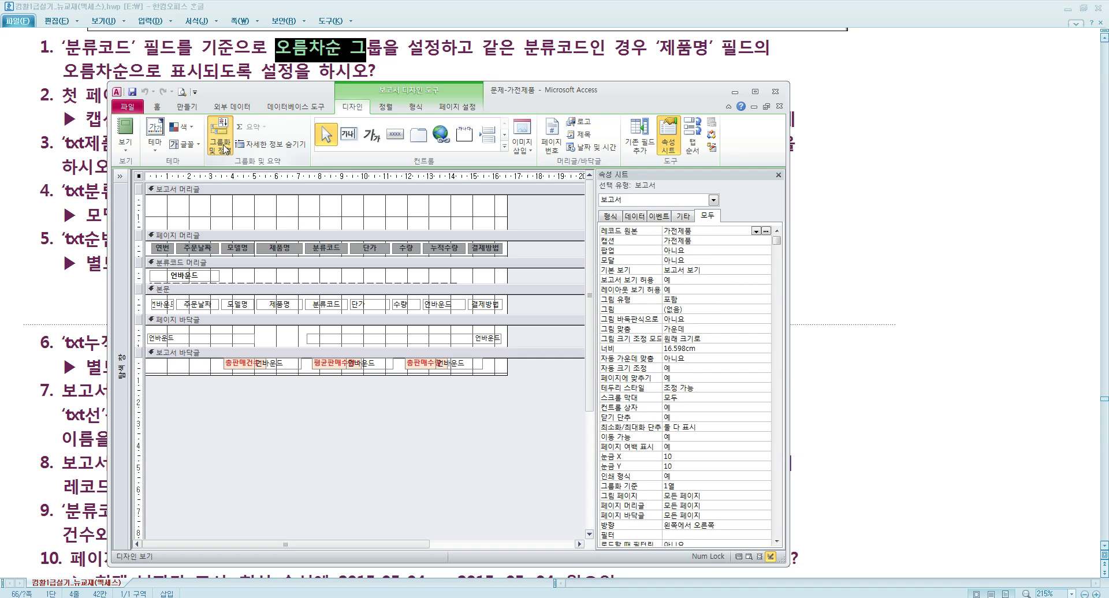
click(226, 151)
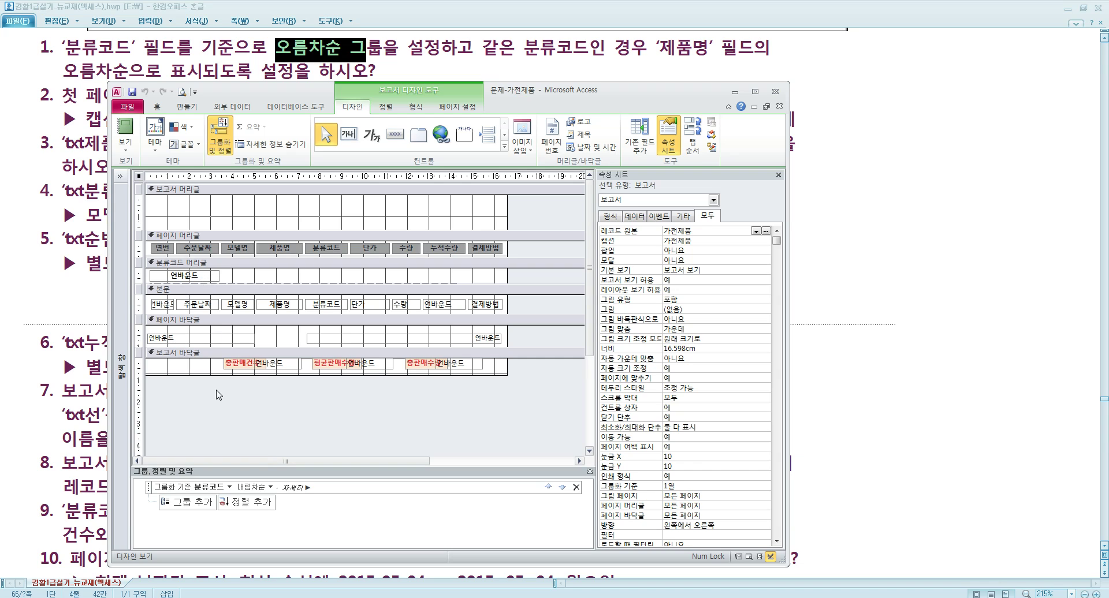
Set the 분류코드 grouping to ascending order (오름차순) and add an ascending sort on the 제품명 field
click(271, 488)
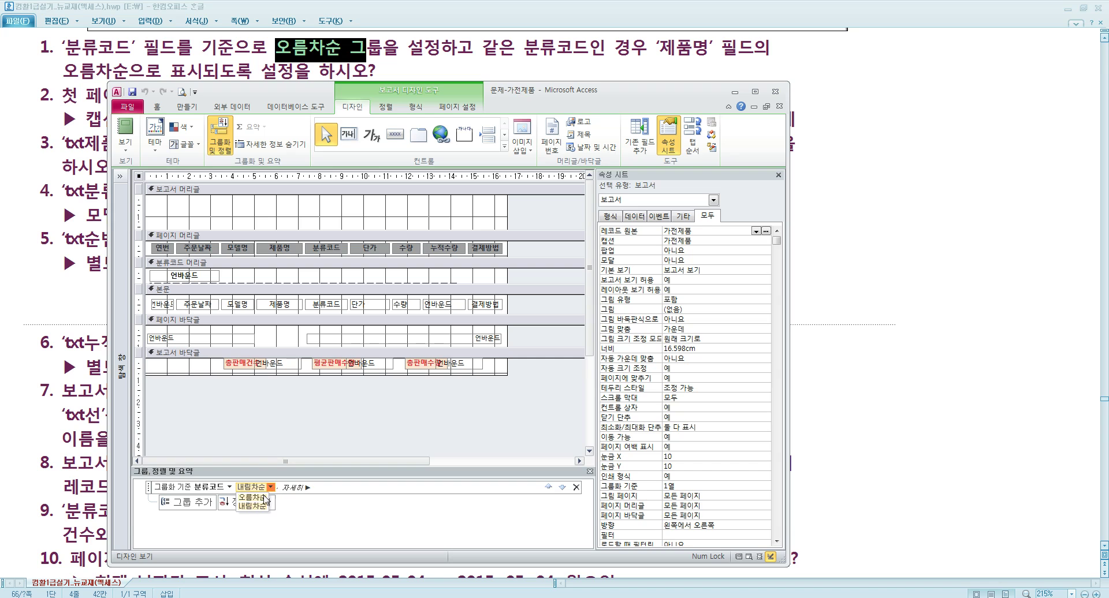
click(252, 497)
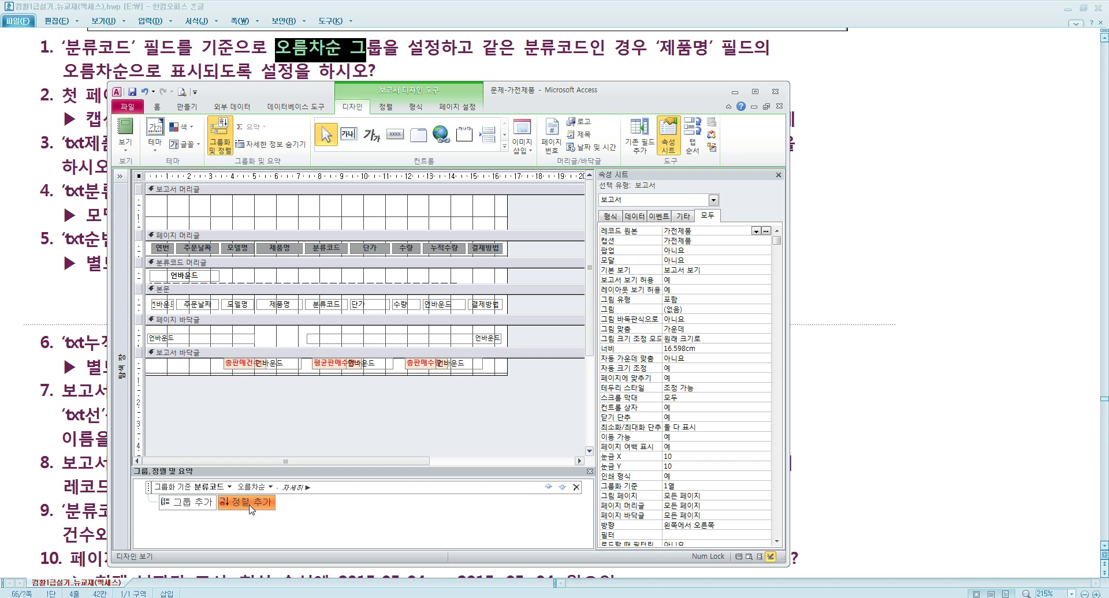
click(249, 509)
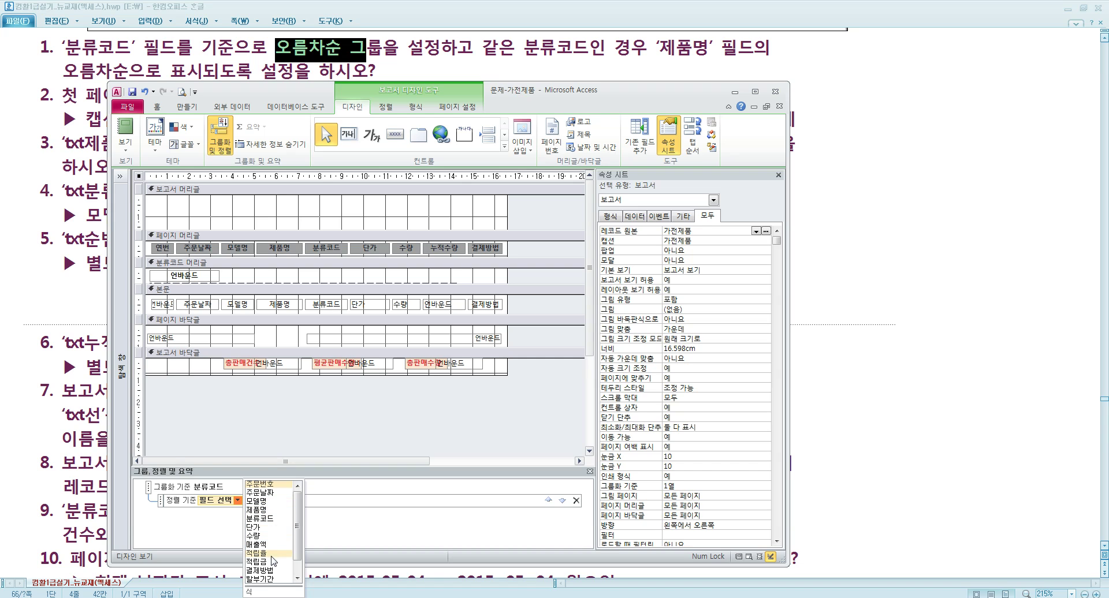
scroll(265, 532, down, 1)
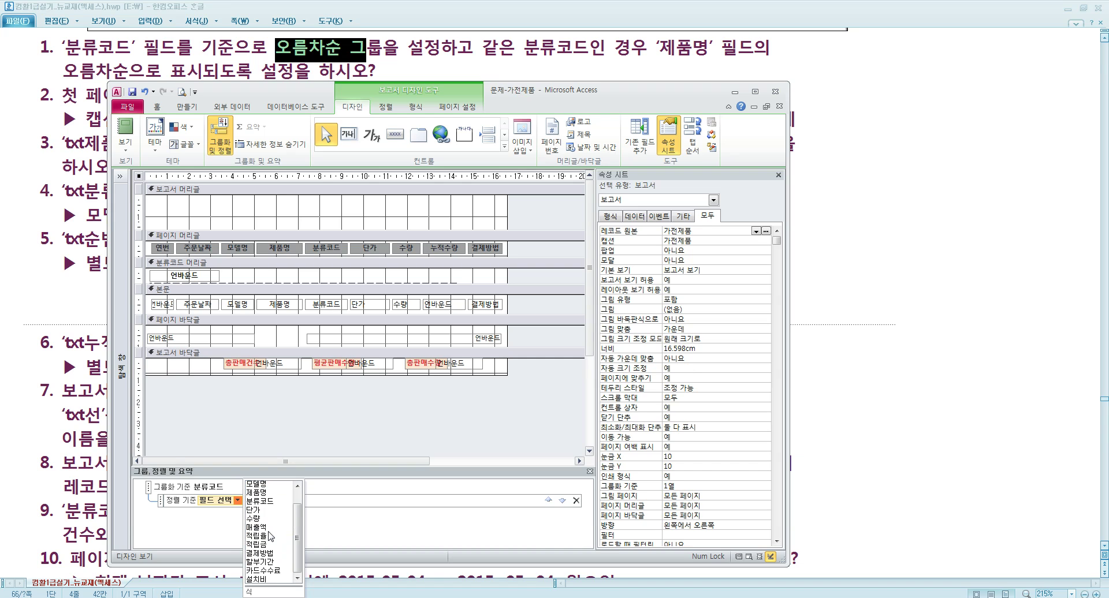
click(259, 493)
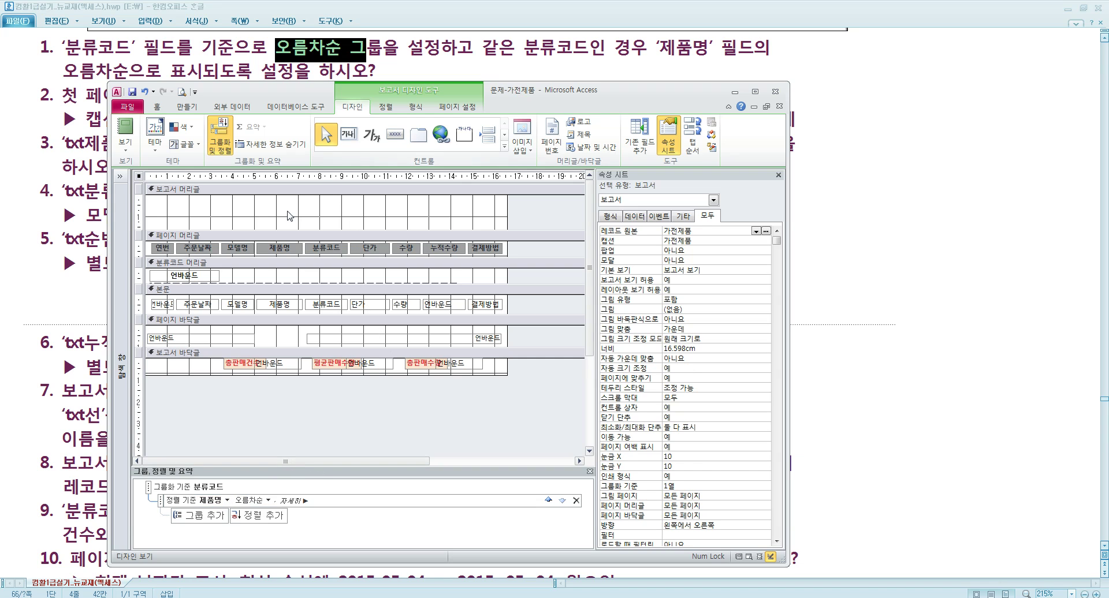
right_click(281, 194)
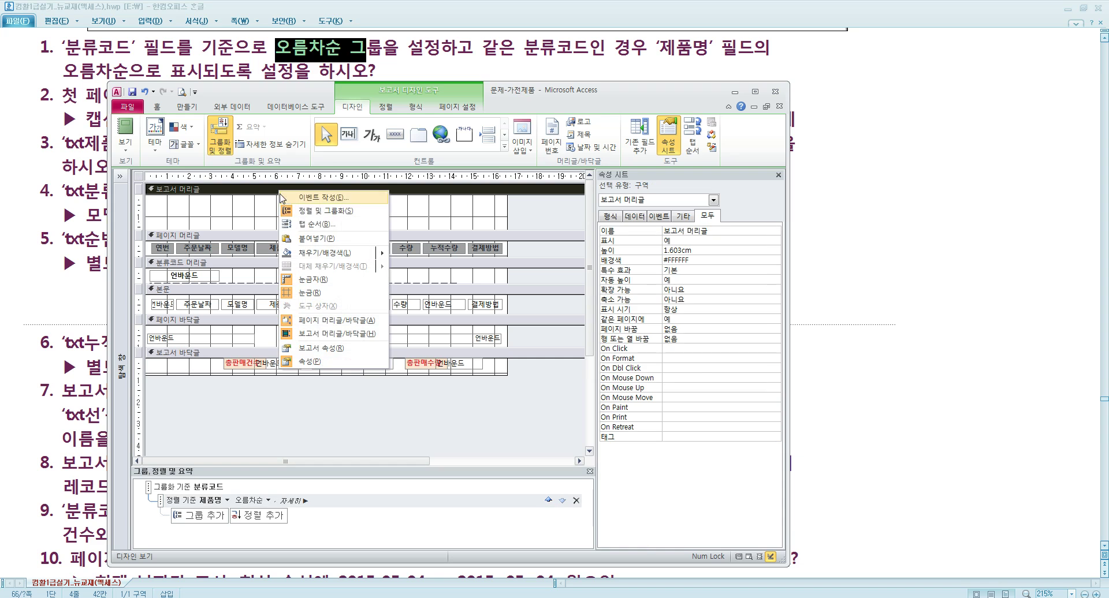
right_click(253, 225)
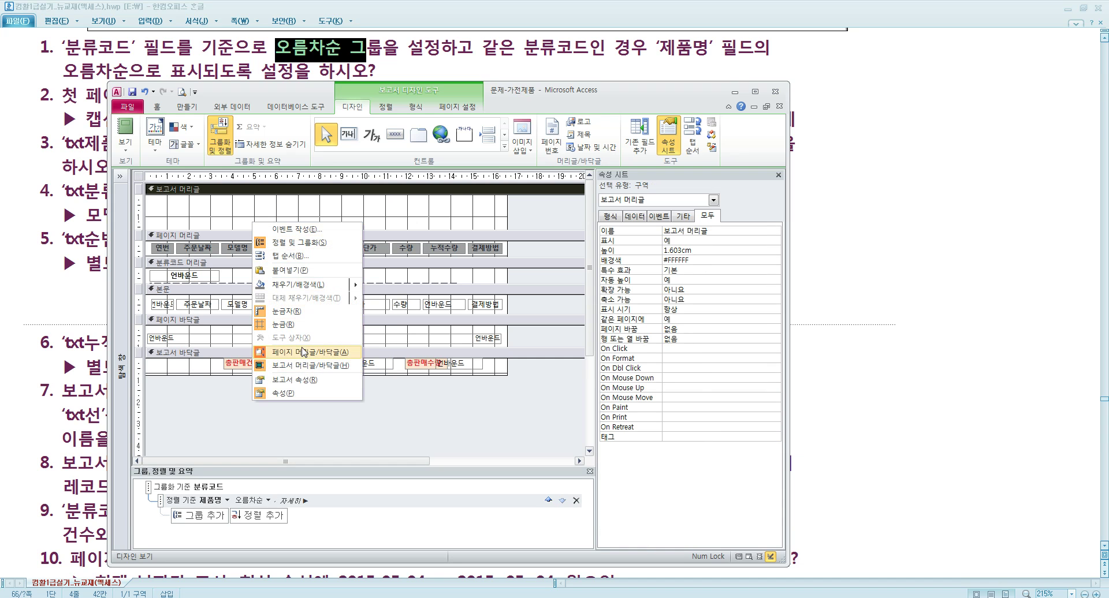
click(415, 405)
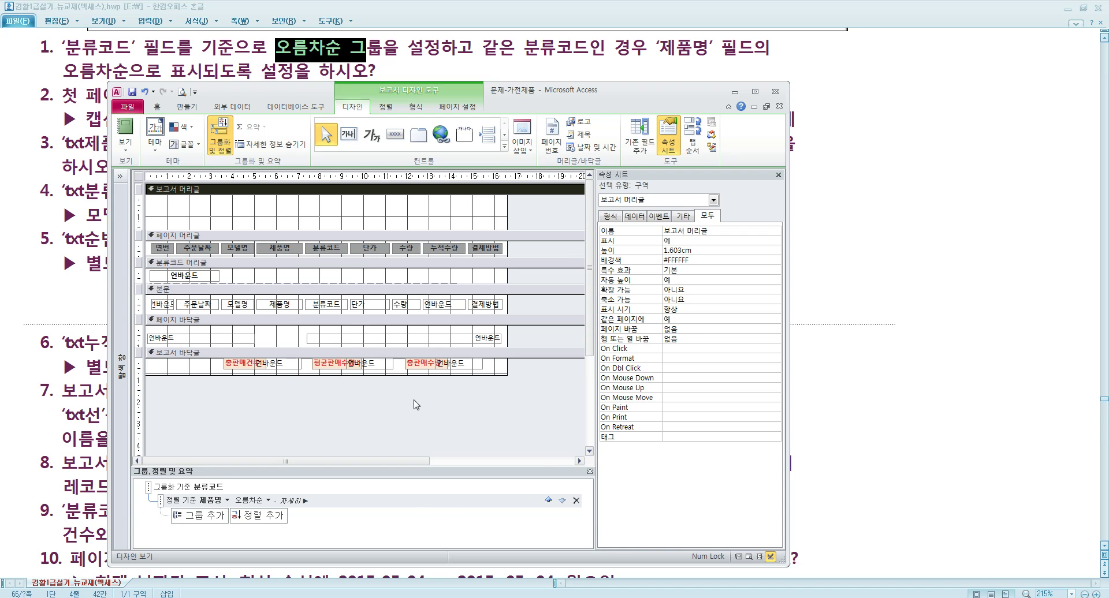
Check the 분류코드 grouping and 제품명 order on pages 1 and 2 in Print Preview, and return to Design view
right_click(415, 404)
right_click(375, 396)
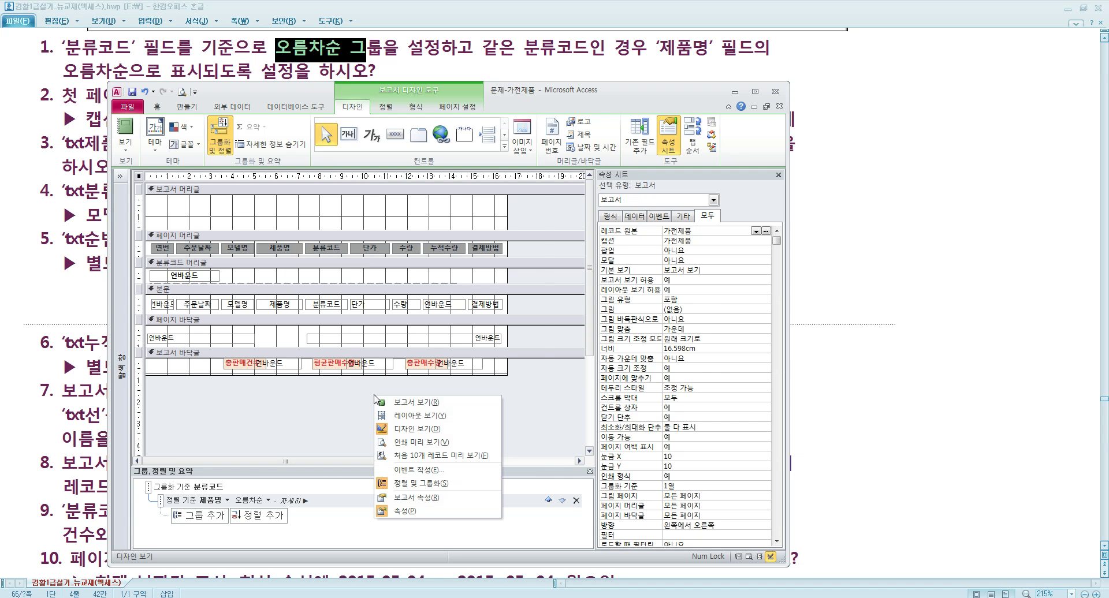
click(413, 442)
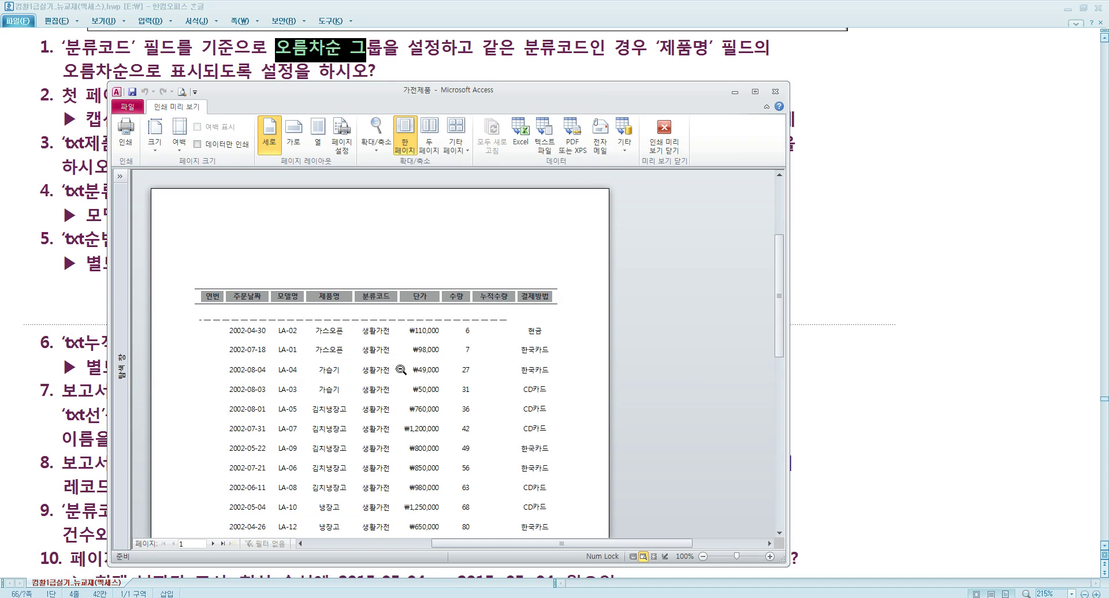
scroll(401, 373, down, 1)
click(315, 344)
click(365, 347)
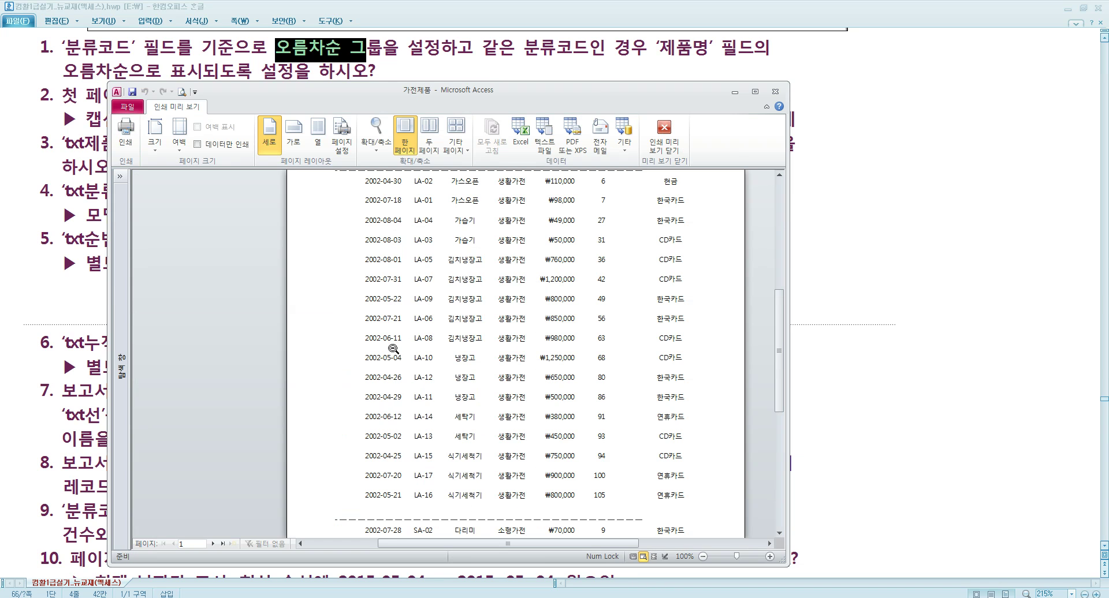
scroll(479, 414, down, 3)
scroll(471, 413, up, 8)
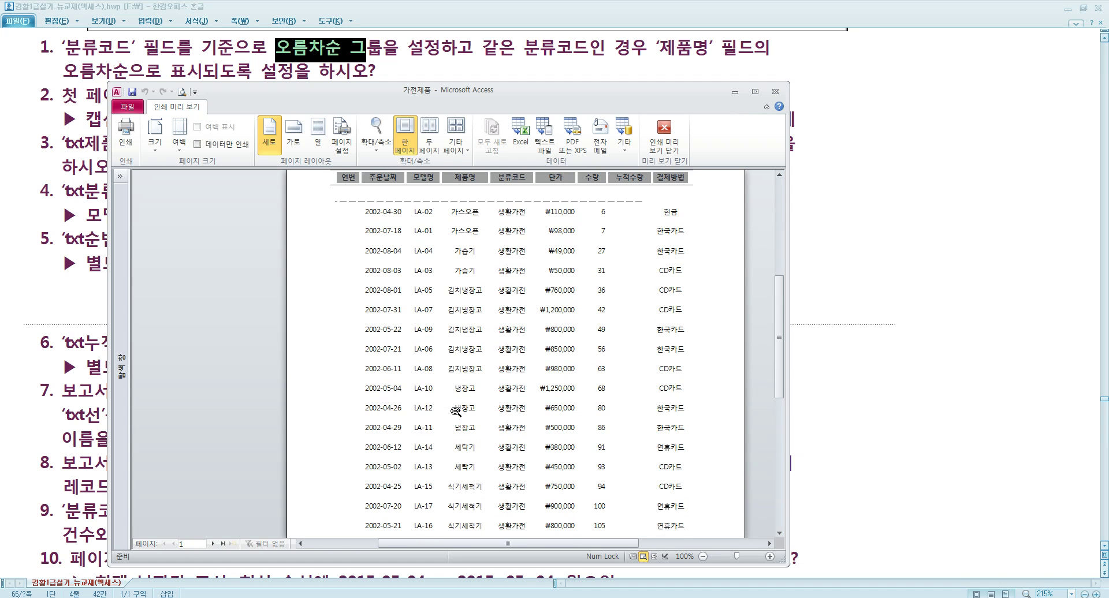
scroll(425, 311, down, 10)
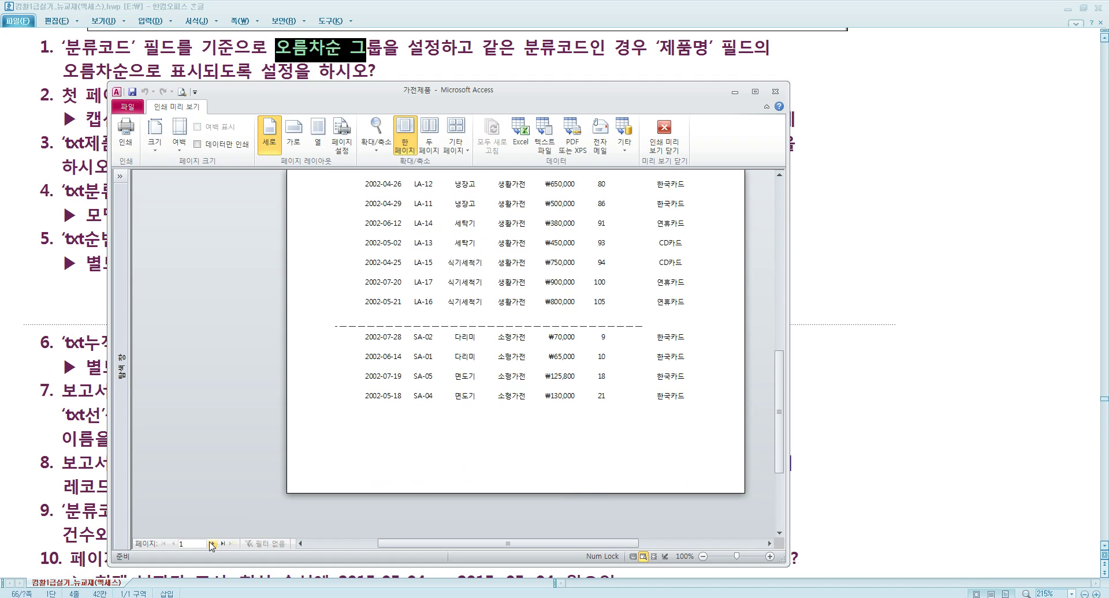
scroll(292, 462, down, 8)
scroll(369, 389, up, 2)
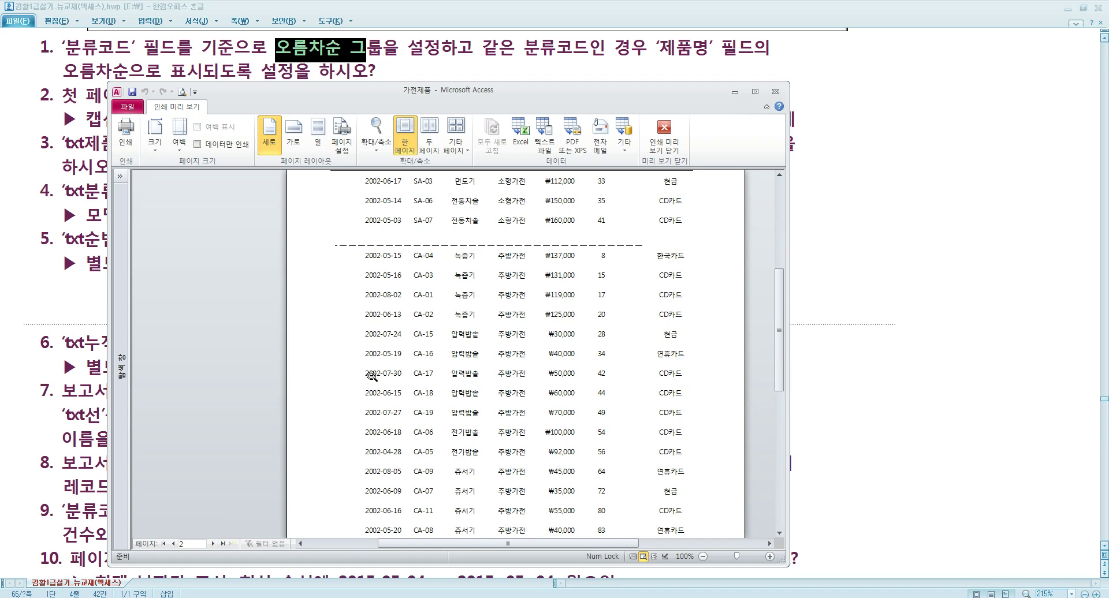
key(Escape)
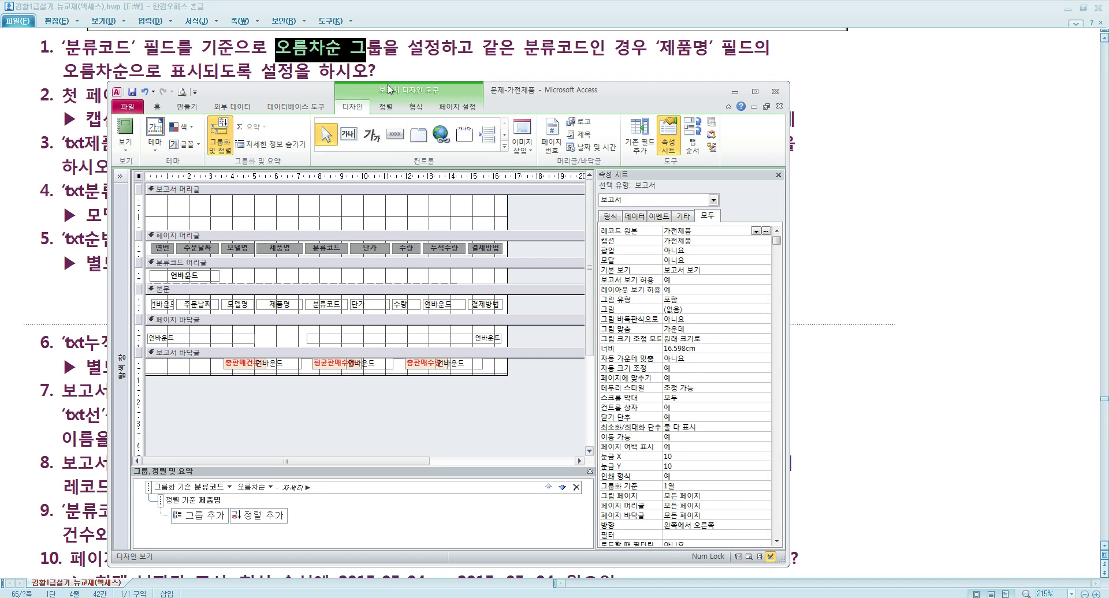
Move the Access window below the second task's instructions and collapse its ribbon so that both stay readable
drag(317, 94, 317, 145)
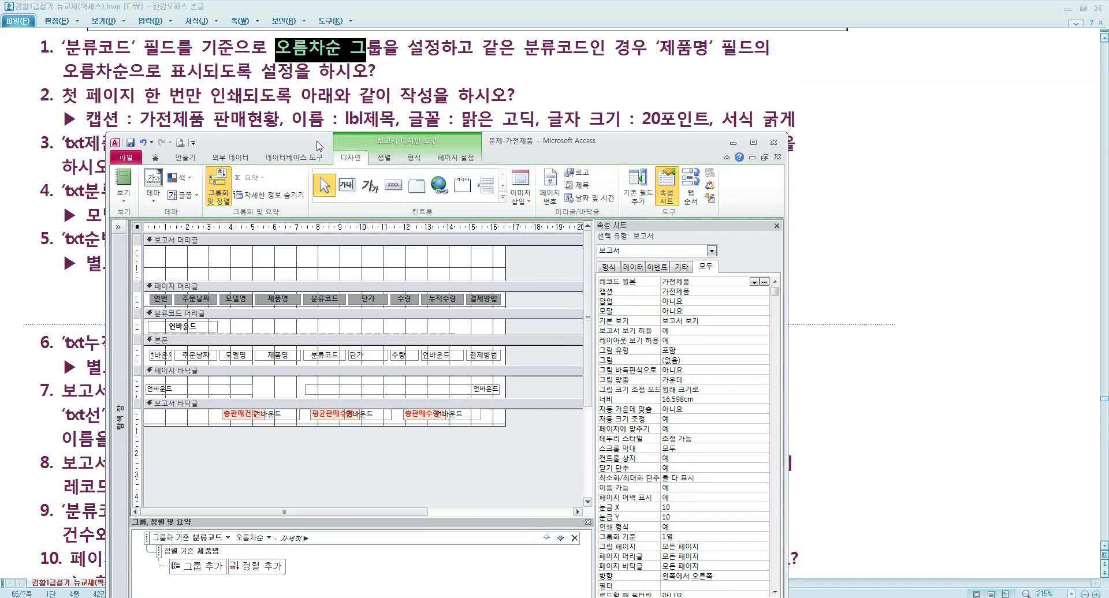
drag(316, 141, 346, 139)
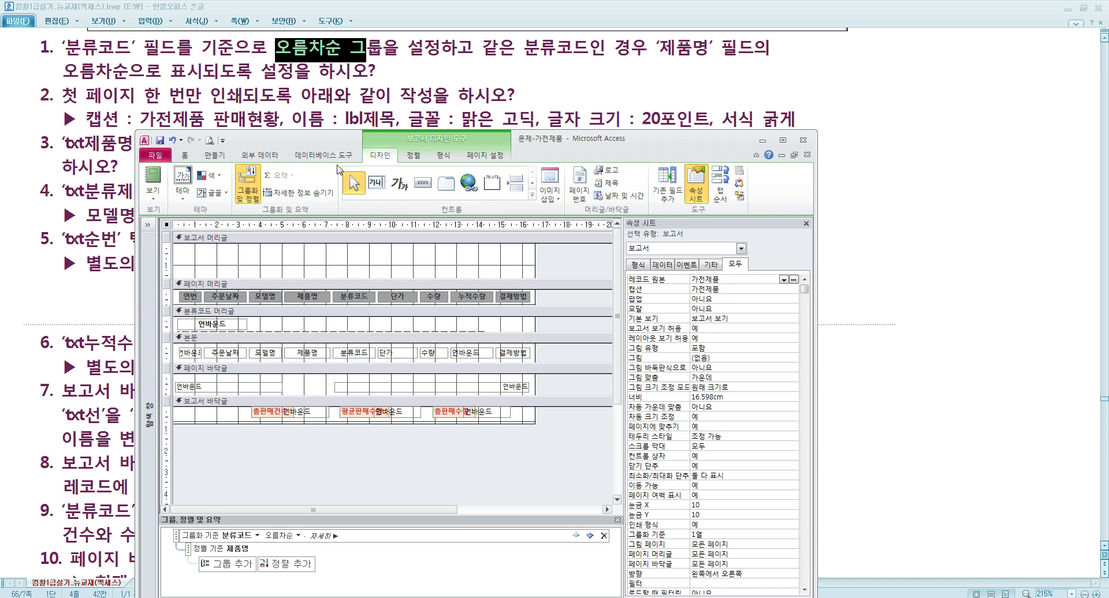
double_click(373, 157)
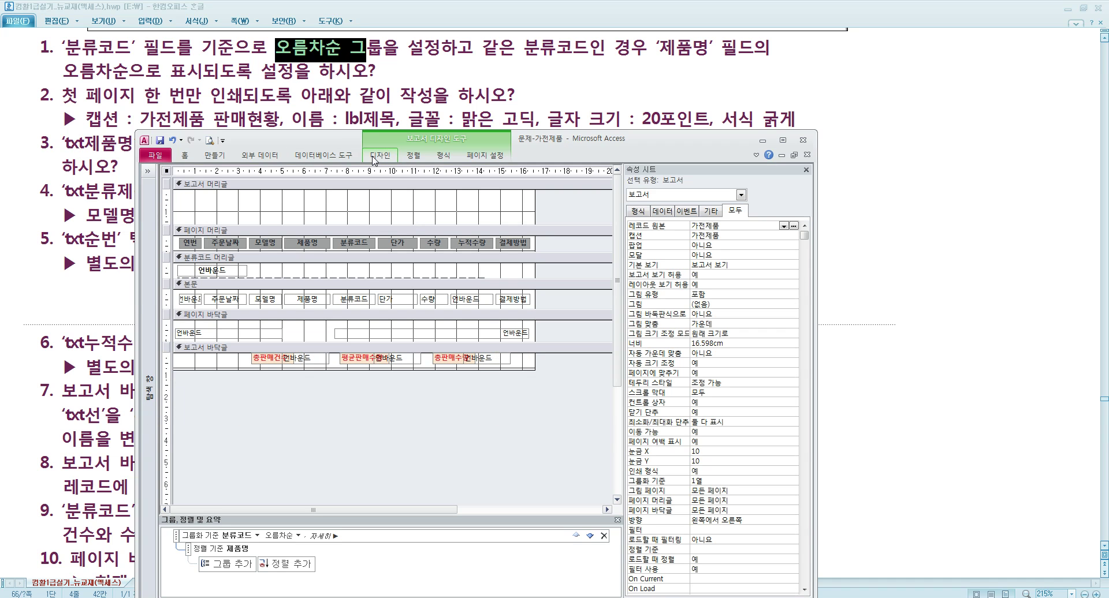
mouse_move(343, 131)
mouse_down()
mouse_move(343, 152)
mouse_move(351, 145)
mouse_up()
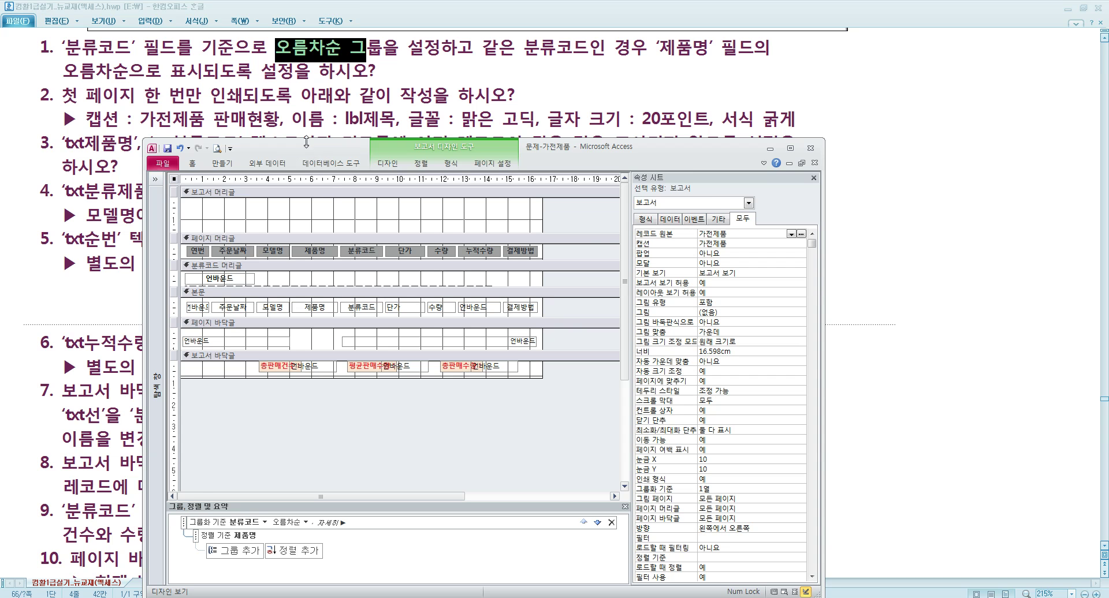
Examine the report title in the sample report and reread the second task's instructions, and return to Access
click(306, 118)
scroll(324, 150, up, 10)
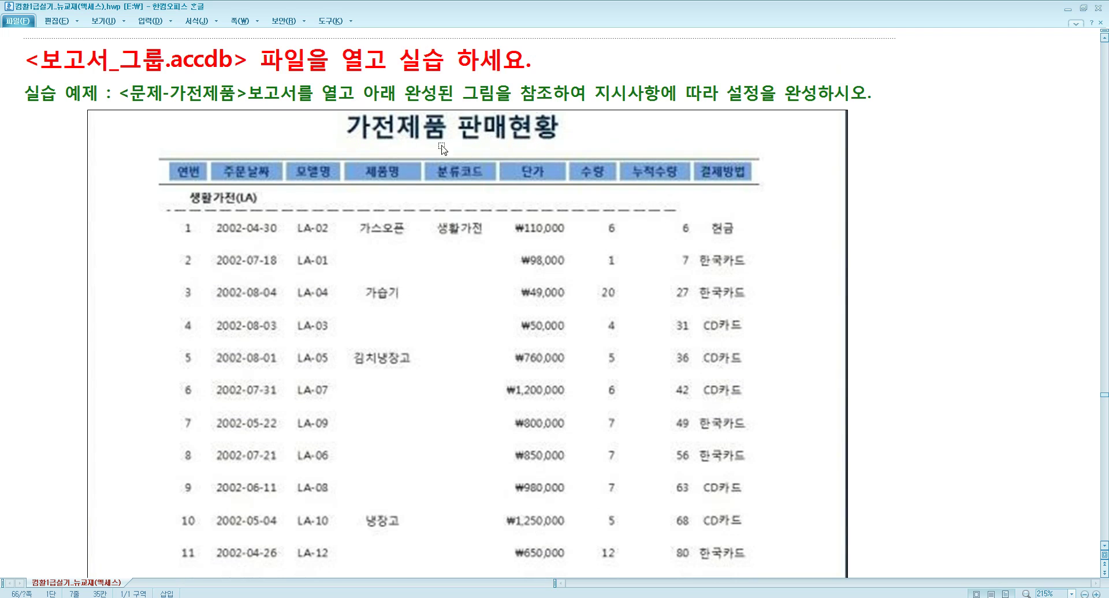
scroll(386, 219, down, 15)
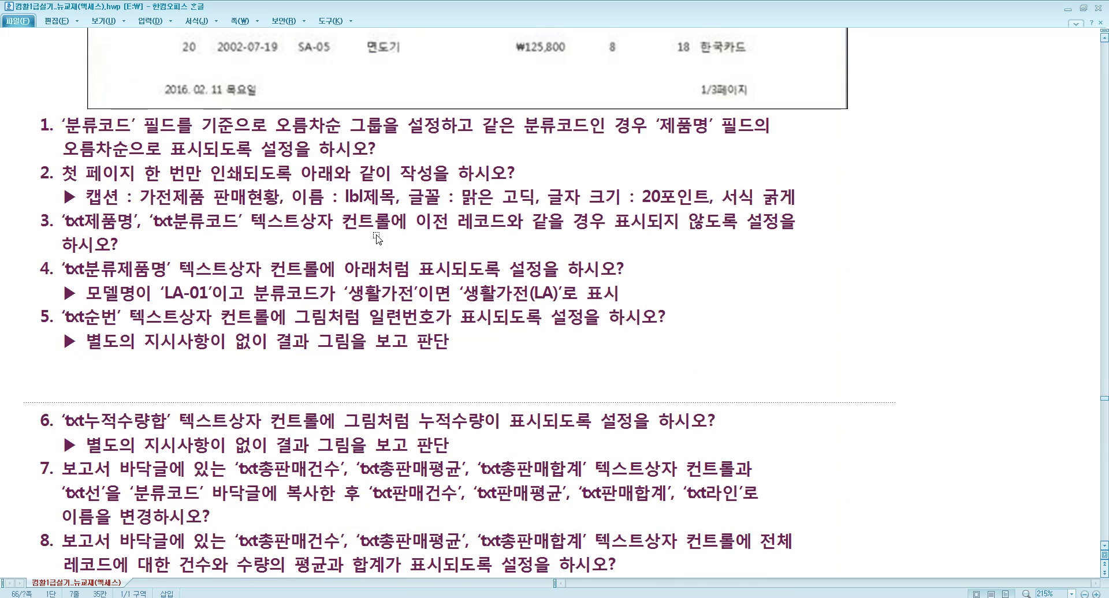
drag(345, 120, 368, 122)
click(407, 202)
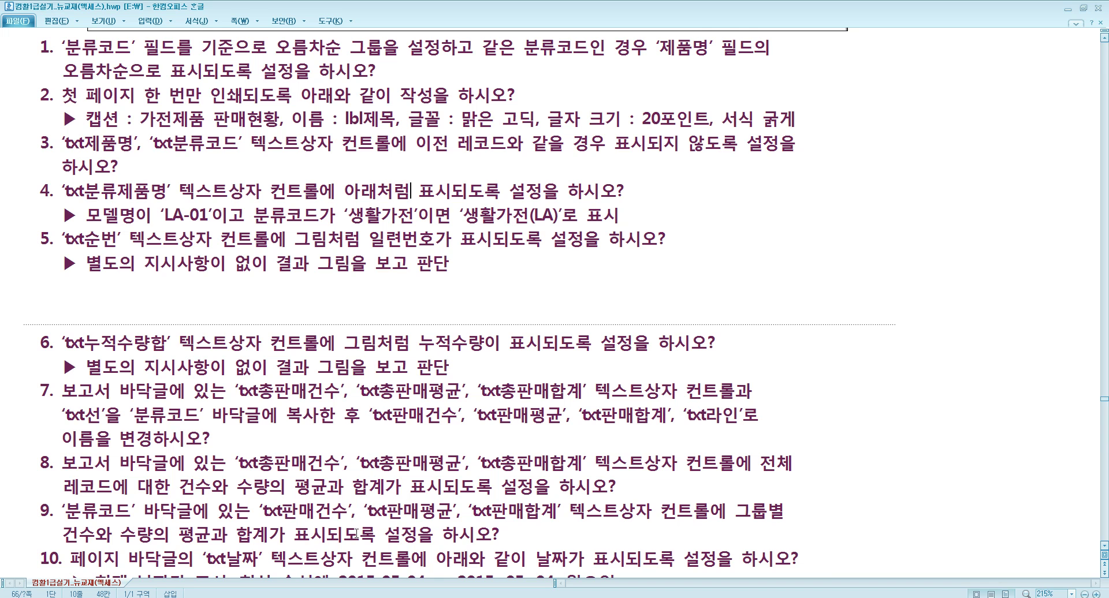
click(403, 597)
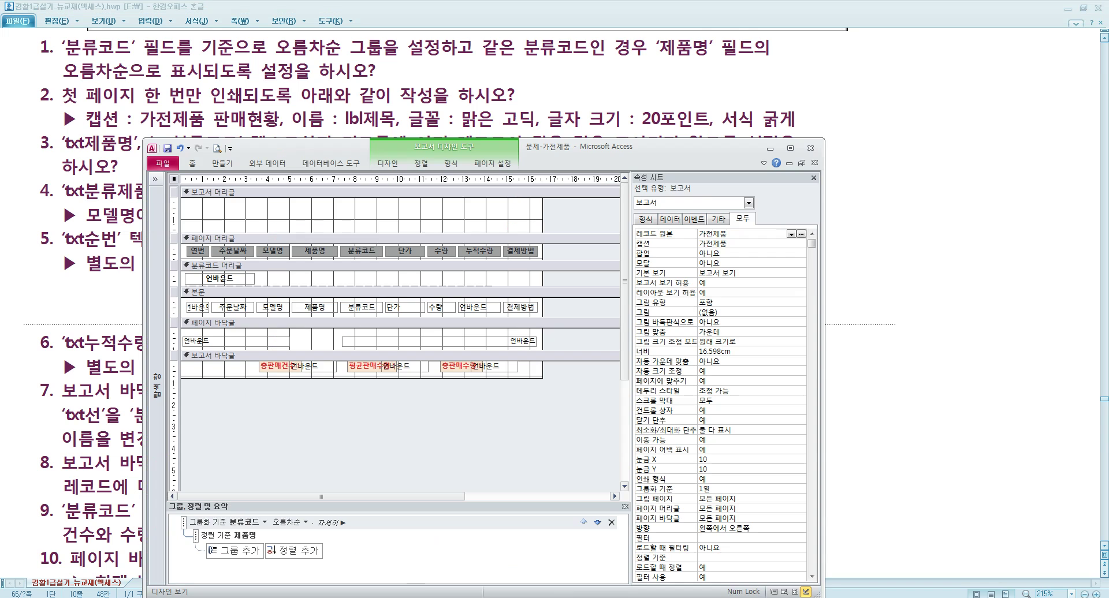
Add a label about 5.5 cm wide and 0.8 cm high in the report header with the caption 가전제품 판매현황
click(385, 222)
click(388, 164)
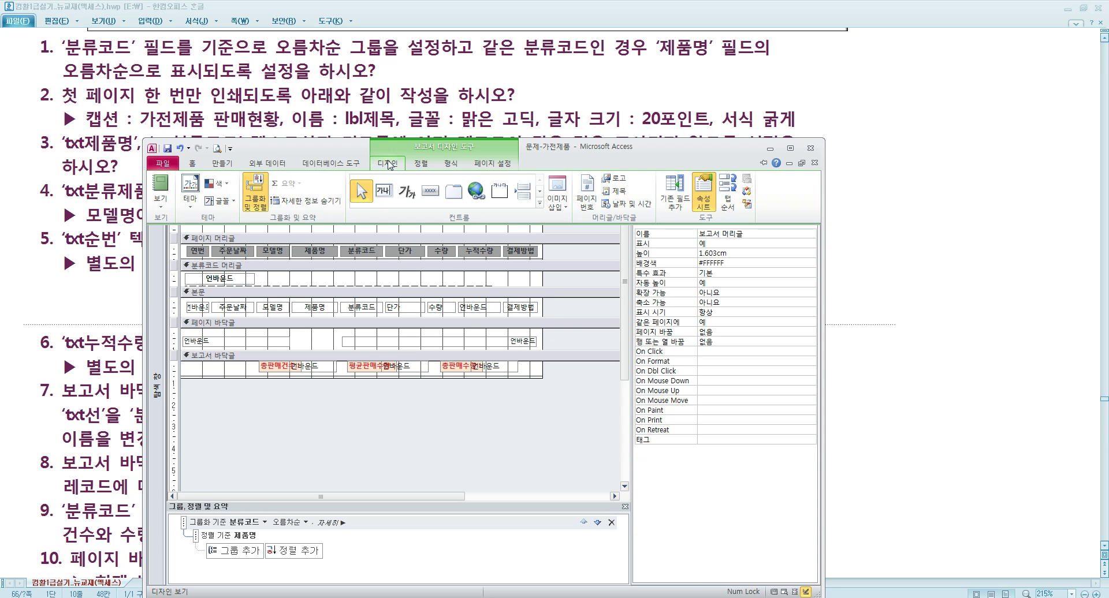
click(408, 190)
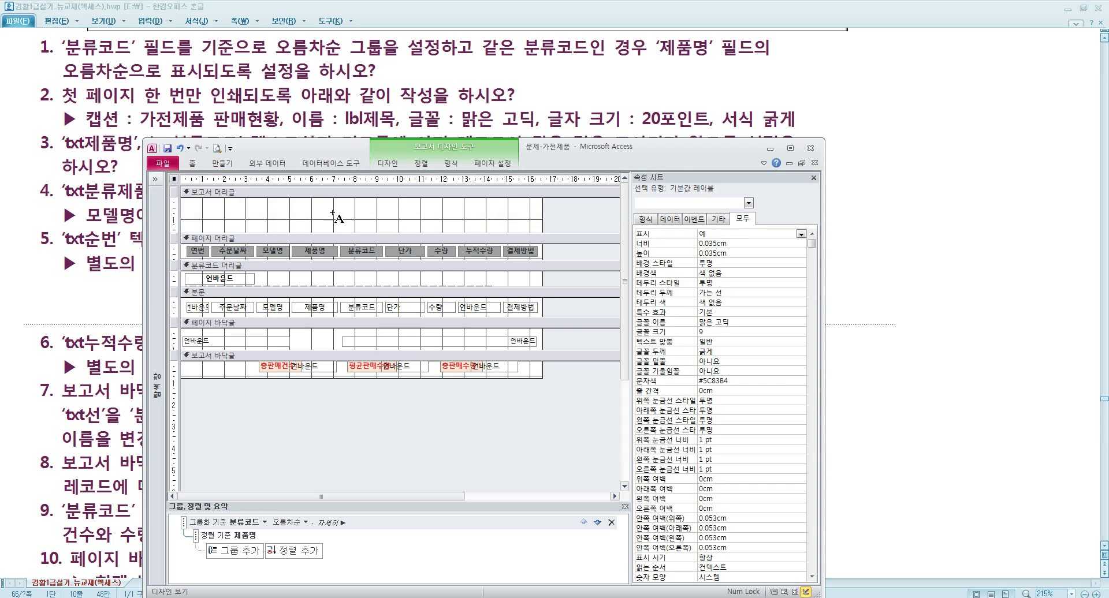
drag(294, 204, 416, 223)
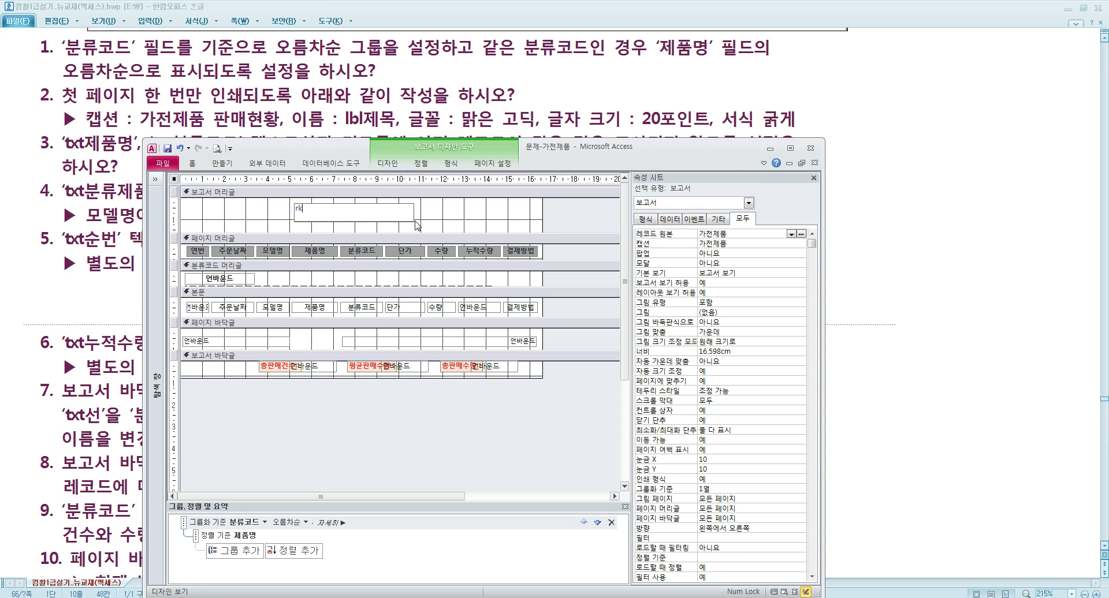
text(가전제품 판매현황)
drag(428, 227, 326, 210)
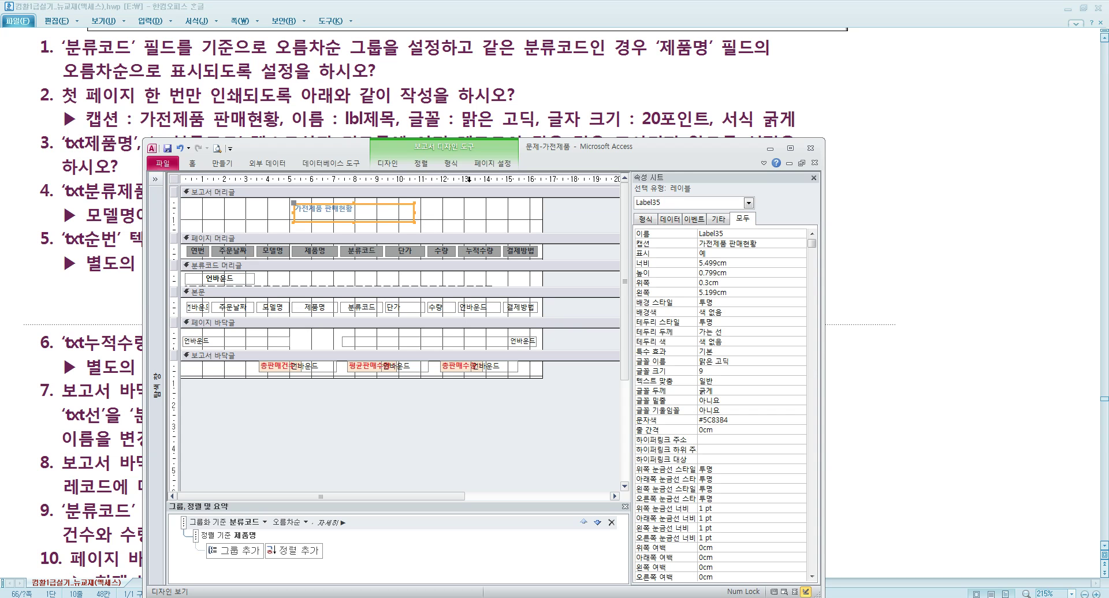
Keep the formatting commands displayed and compare the font and conditional formatting options for the title label and the txt분류코드 text box
double_click(450, 164)
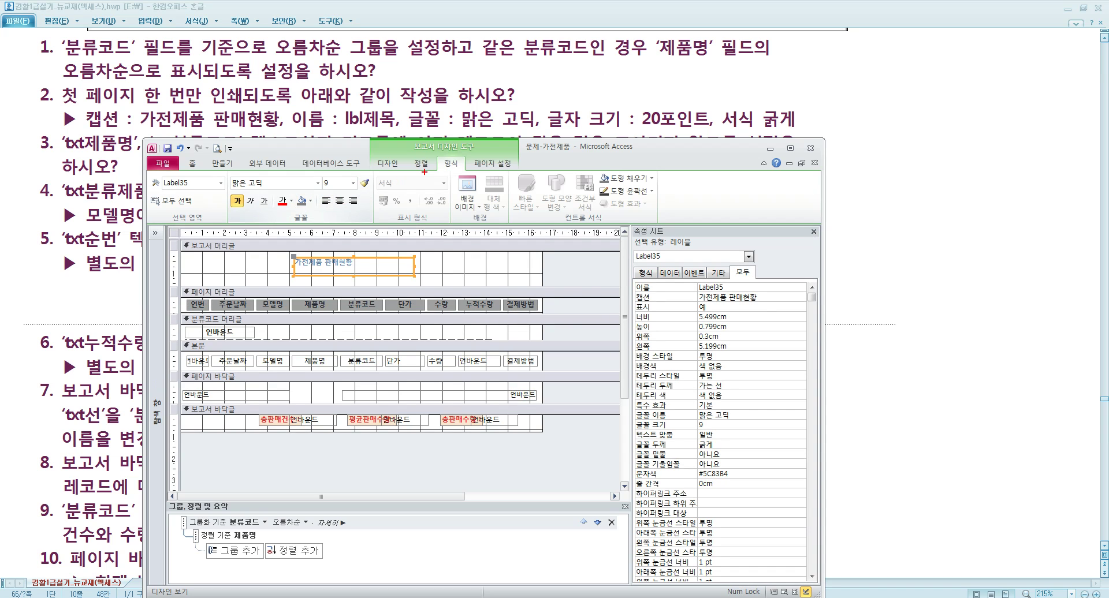
drag(438, 157, 460, 170)
drag(228, 171, 375, 221)
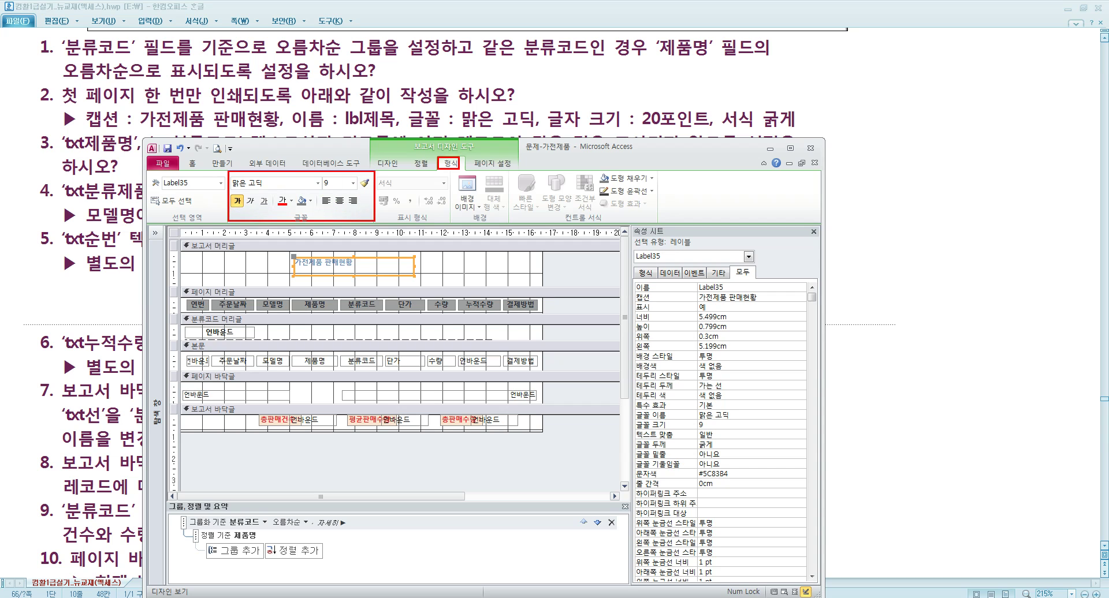
drag(567, 173, 597, 220)
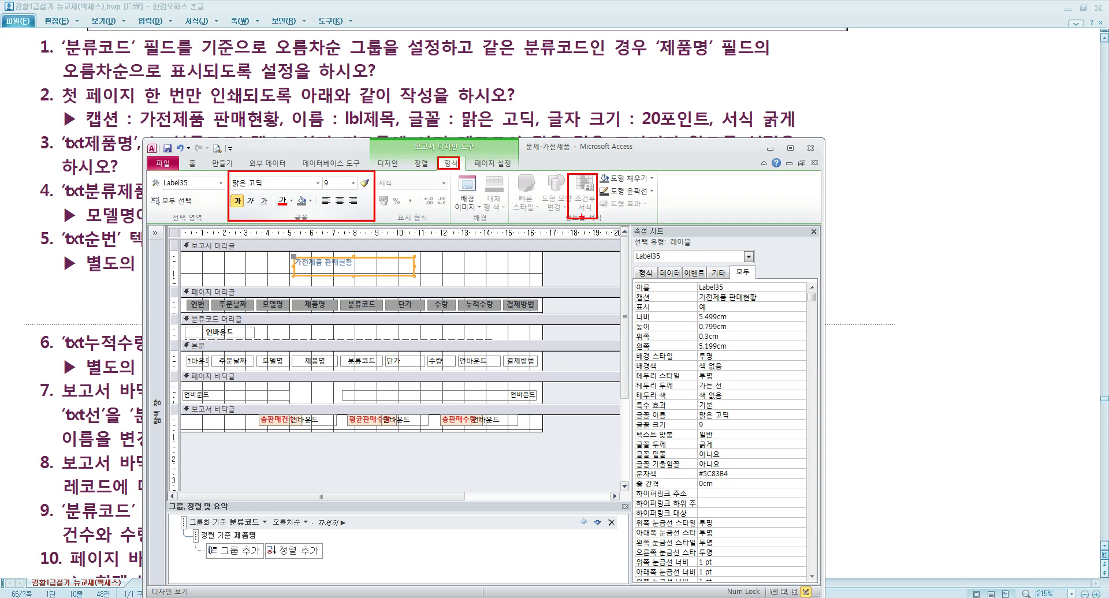
click(368, 362)
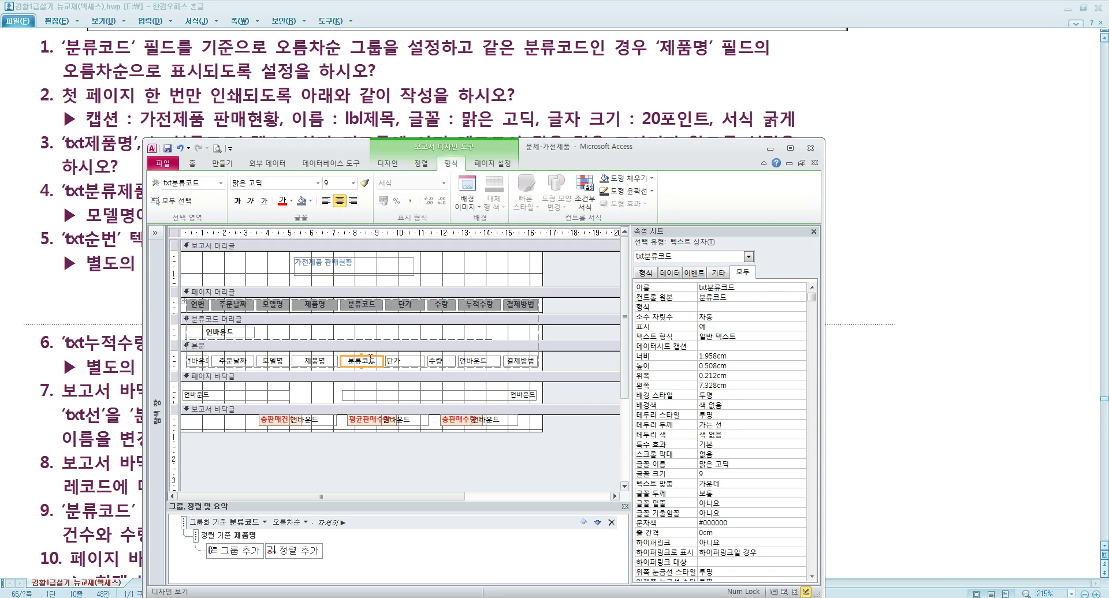
click(346, 276)
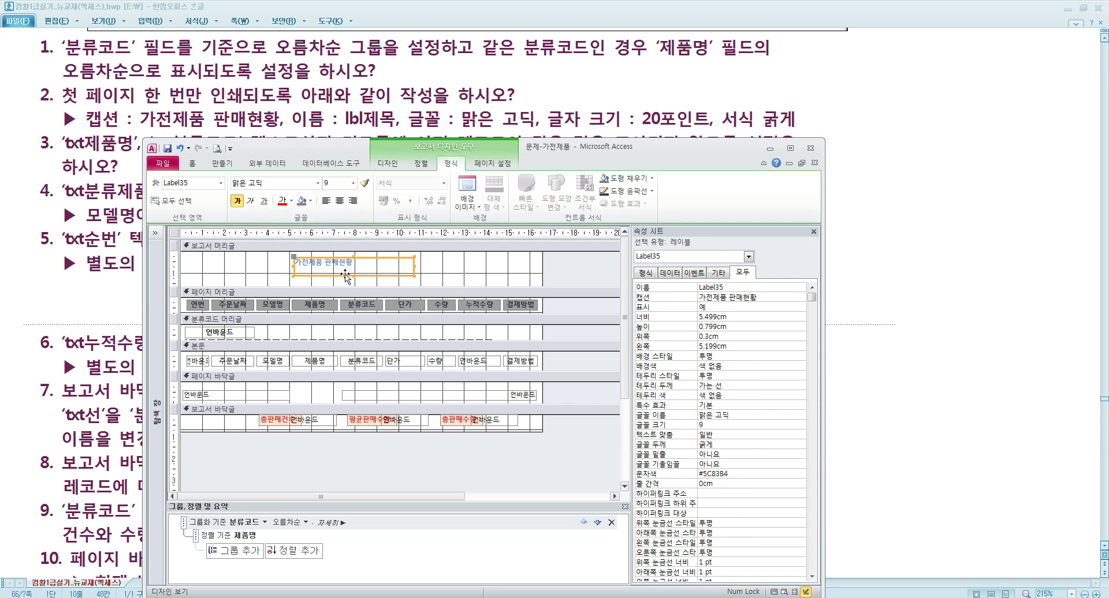
click(285, 184)
Rename the title label in the report header as lbl제목
click(751, 298)
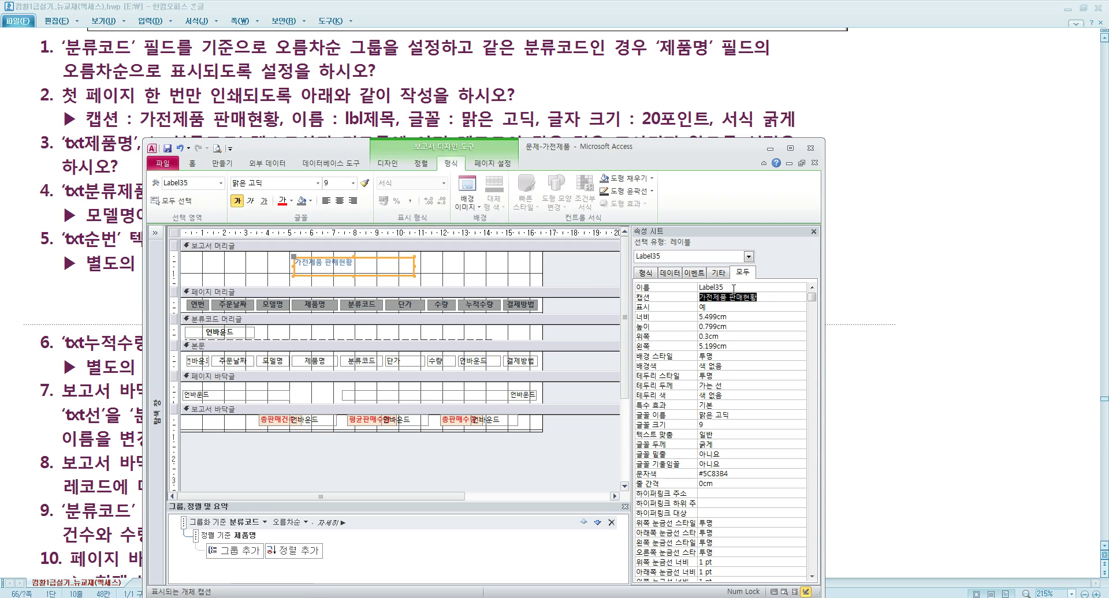
drag(734, 288, 687, 295)
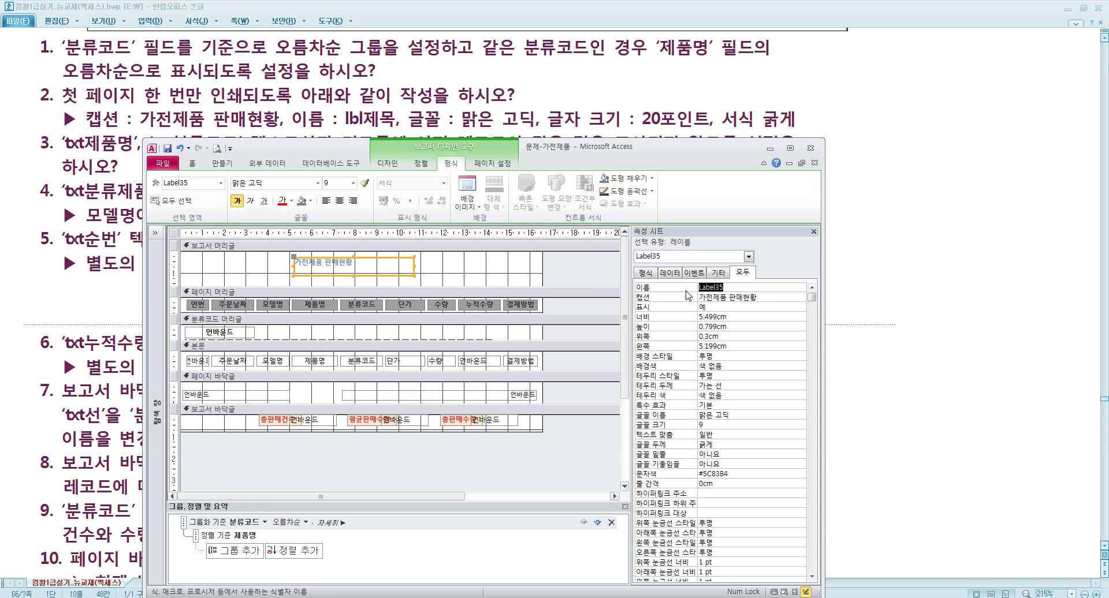
text(lb)
key(BackSpace)
key(BackSpace)
text(l제목)
key(Return)
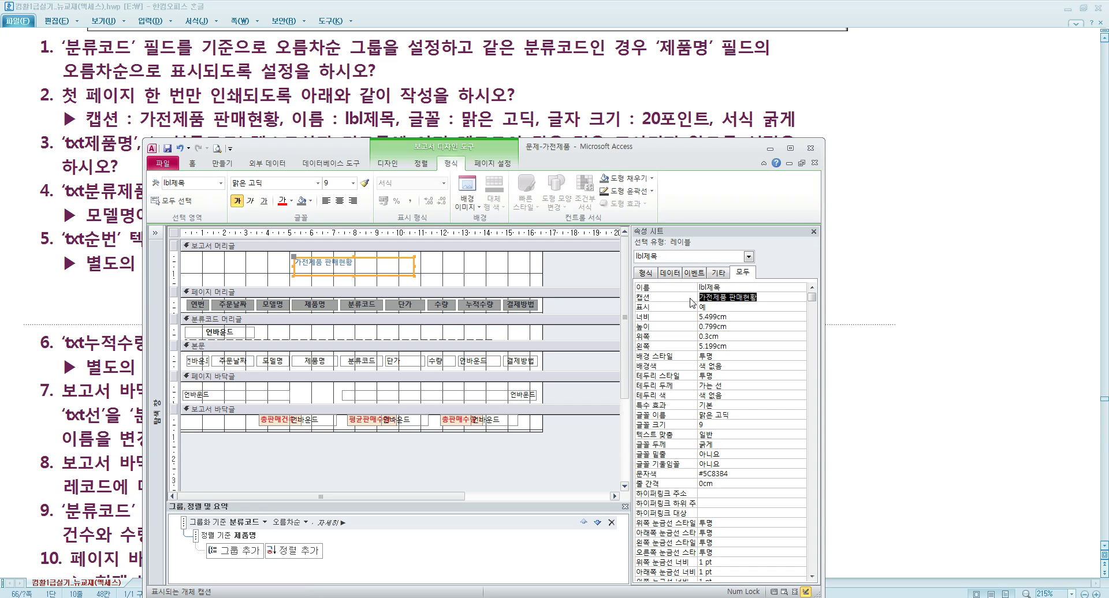
Set the font size of the lbl제목 label to 20 points
click(332, 183)
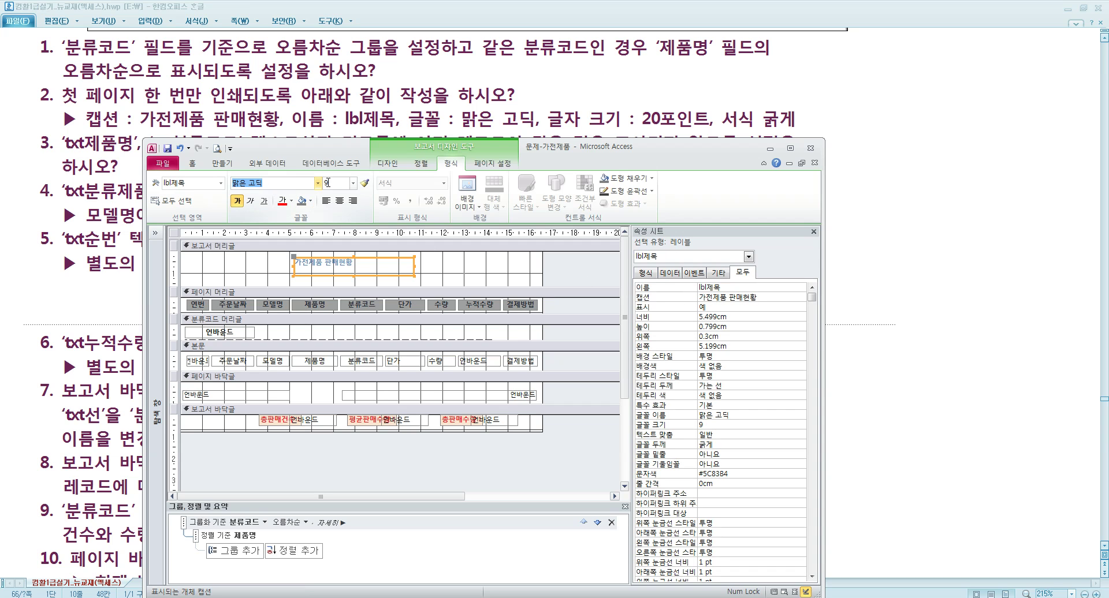
text(20)
key(Return)
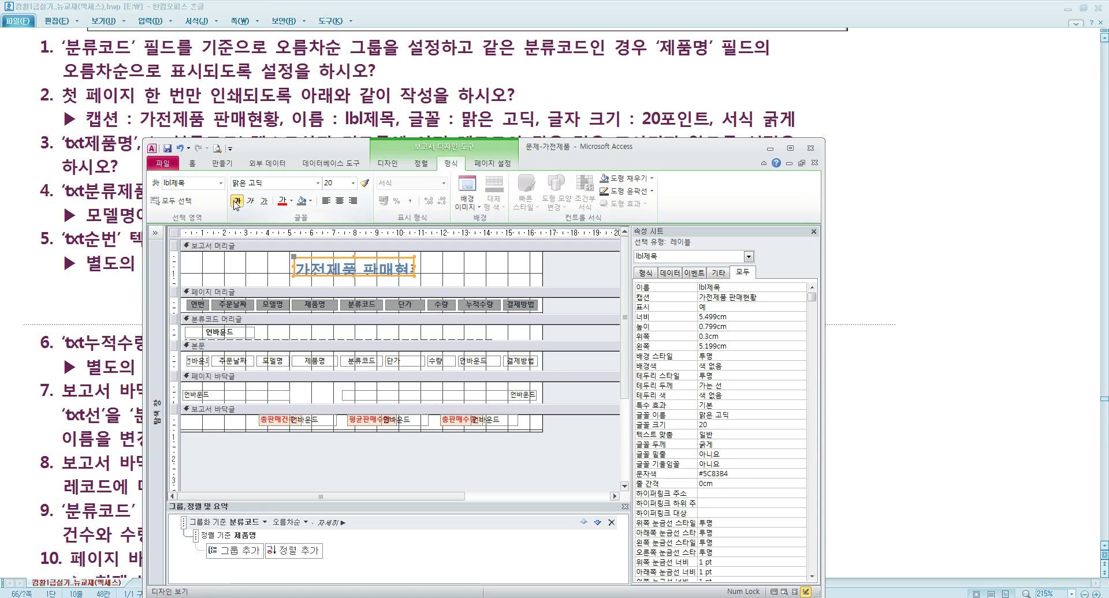
click(292, 202)
click(292, 204)
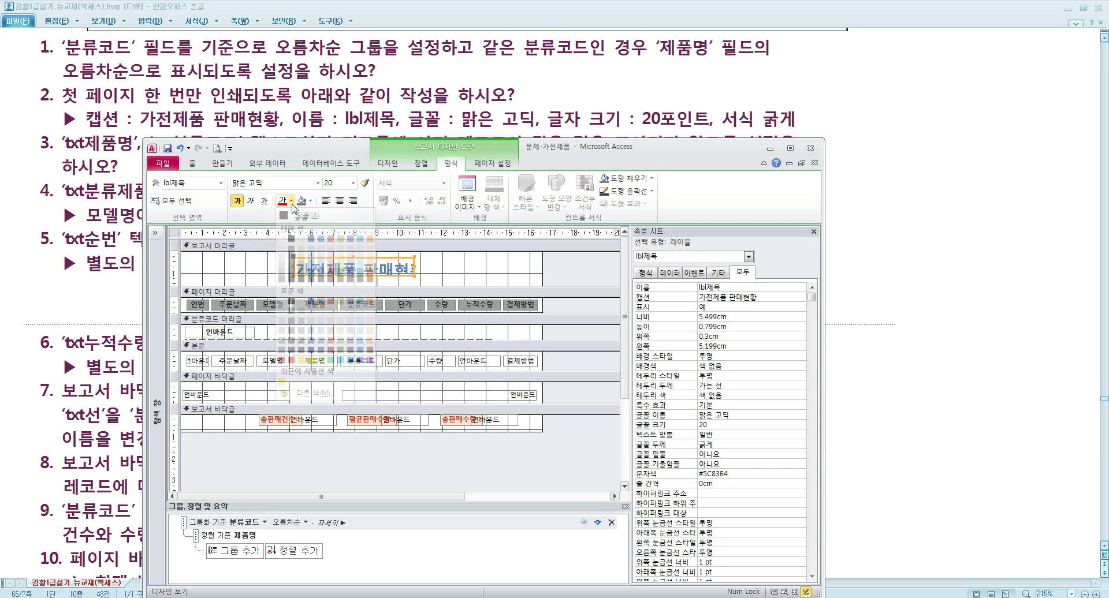
Enlarge the lbl제목 label to about 7.03 cm wide and 1.09 cm high so that the whole title fits
drag(417, 282, 445, 280)
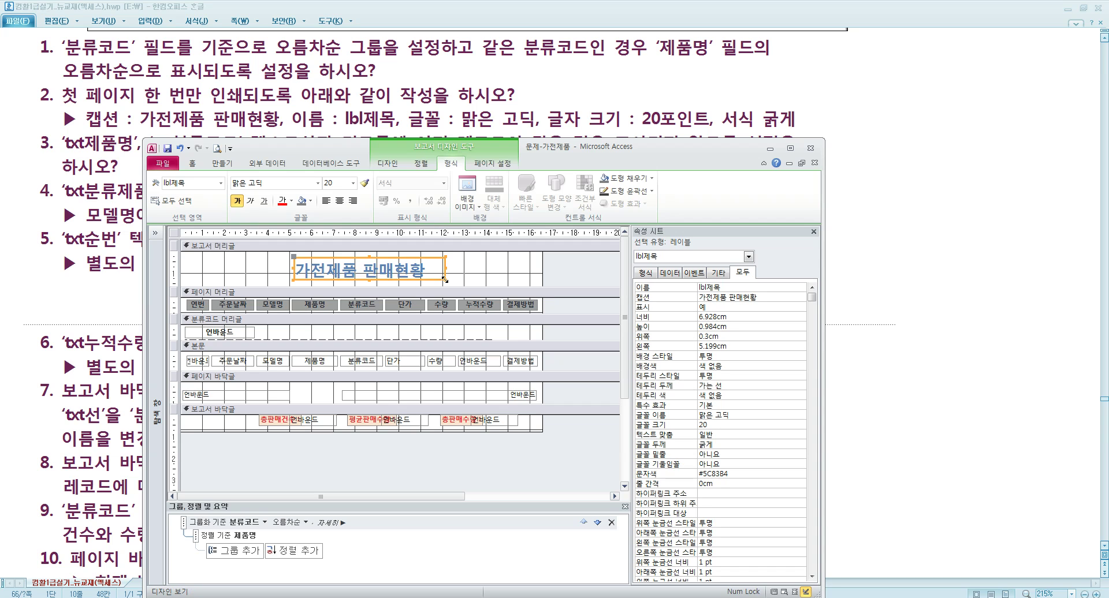
click(445, 280)
click(445, 279)
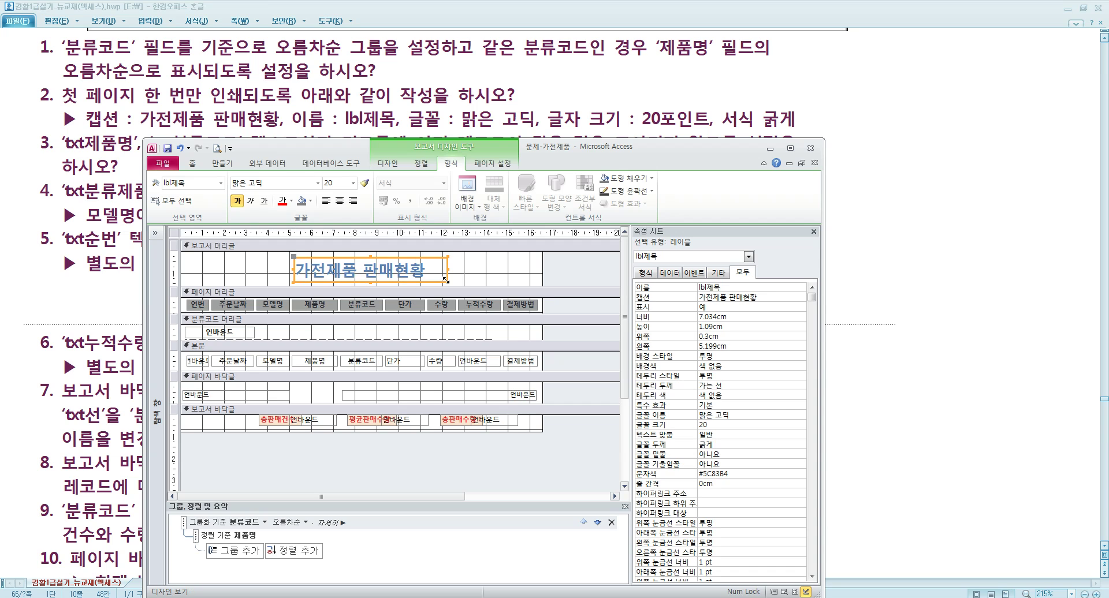
Check the title in the sample report and move the lbl제목 label to 5 cm from the left and about 0.29 cm from the top
click(321, 103)
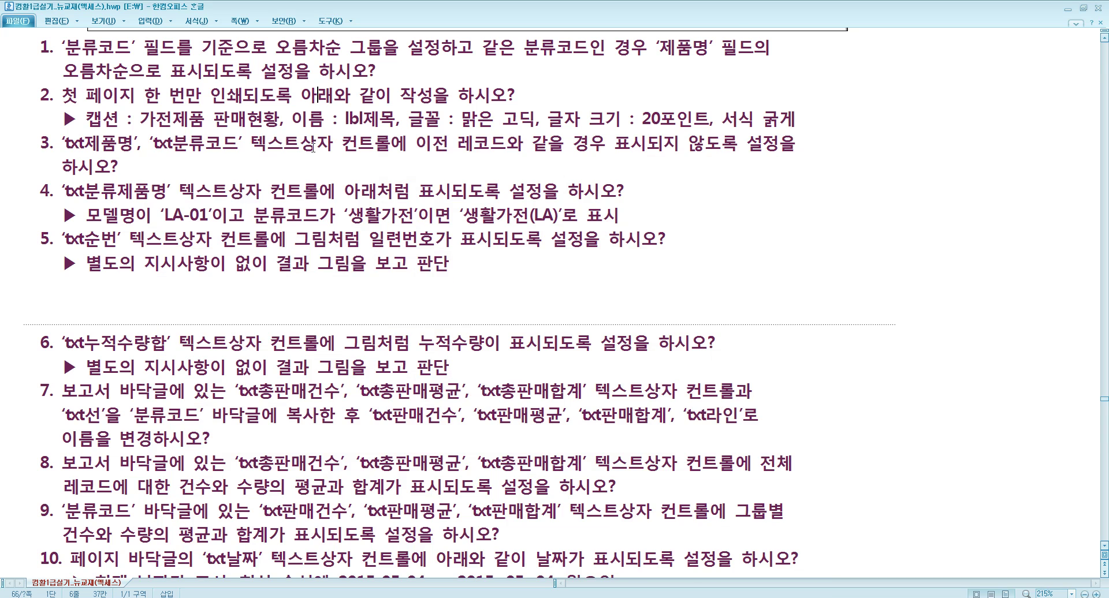
scroll(315, 152, up, 10)
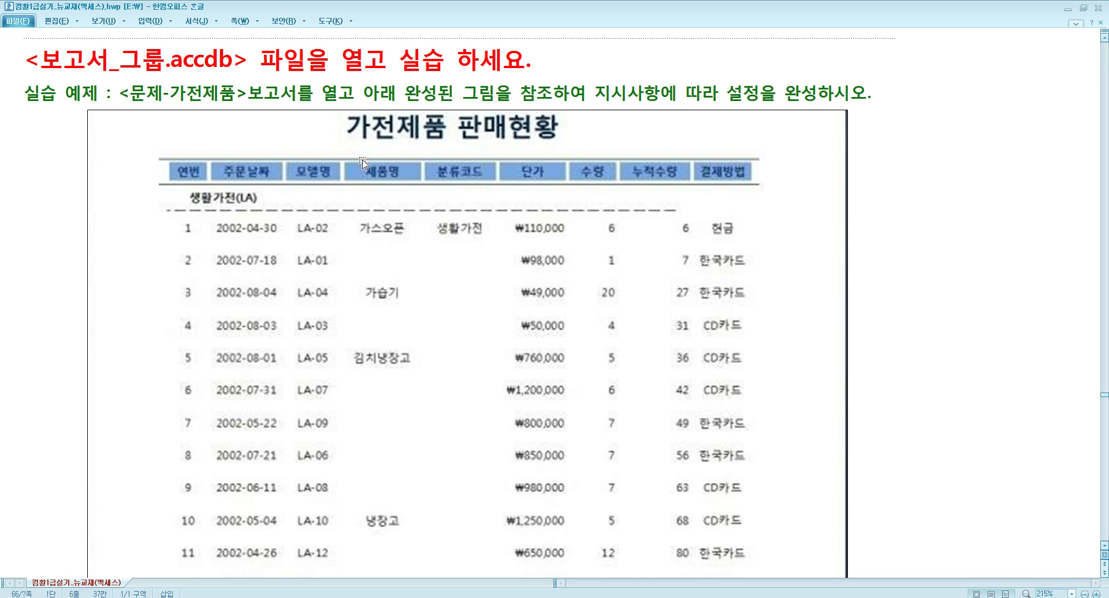
scroll(361, 176, down, 12)
scroll(370, 218, down, 3)
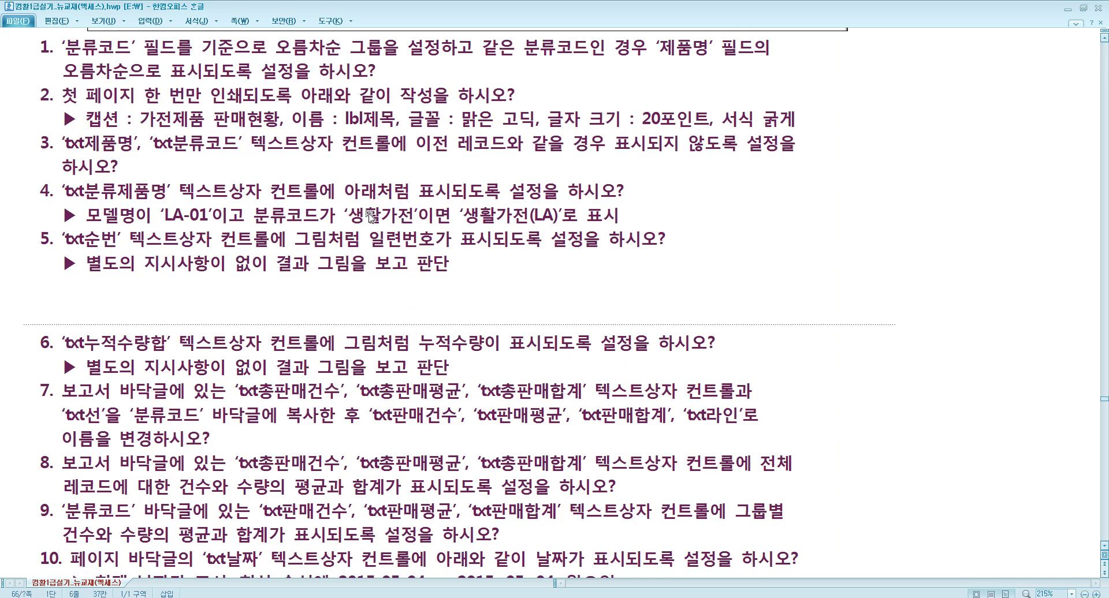
scroll(369, 218, down, 2)
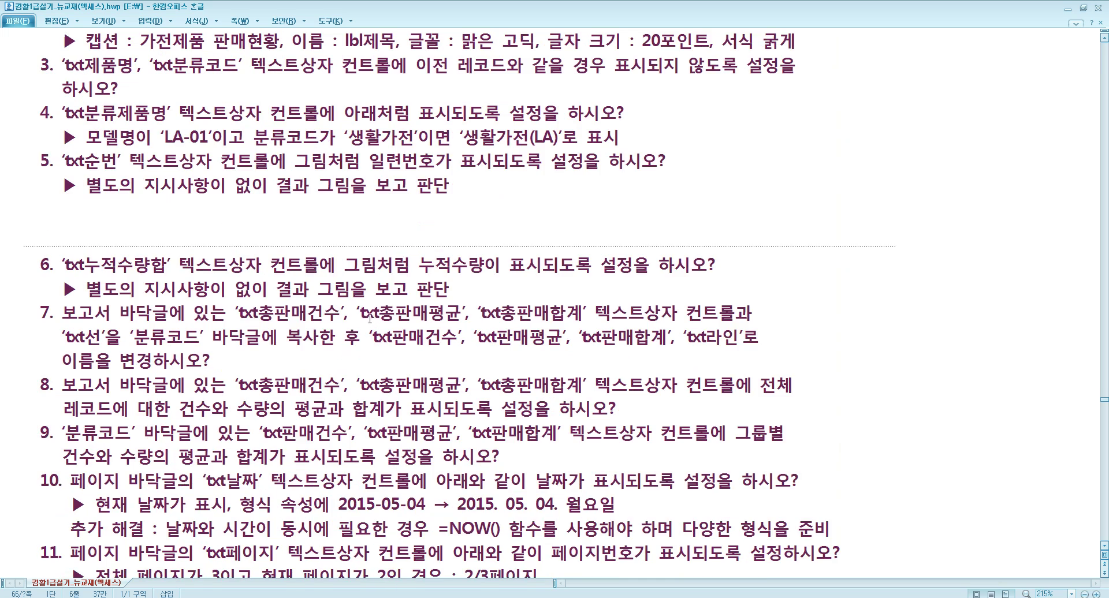
key(alt+Tab)
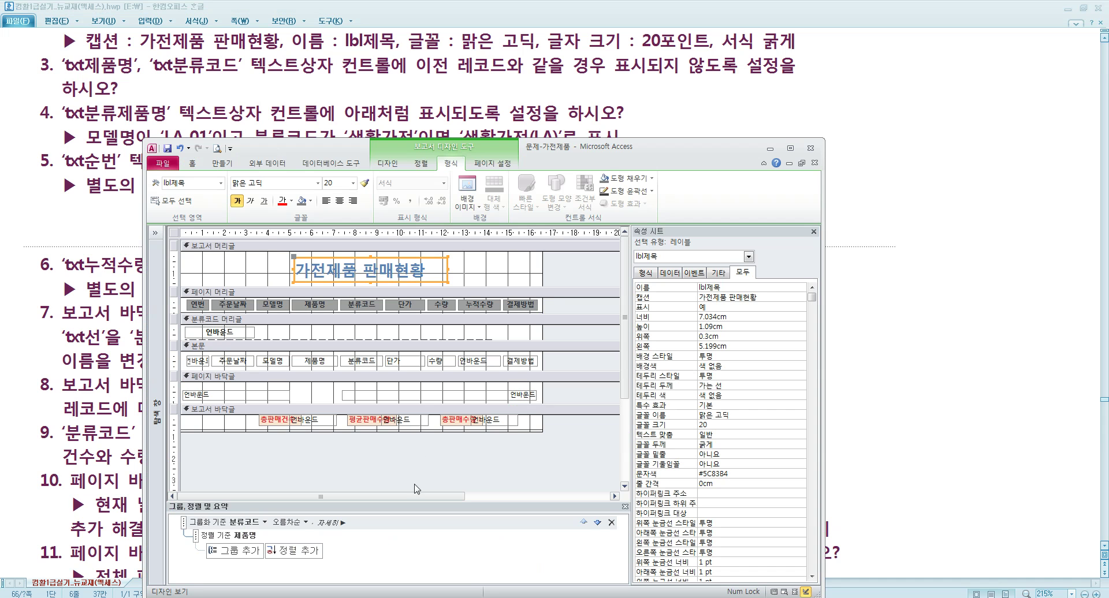
click(293, 277)
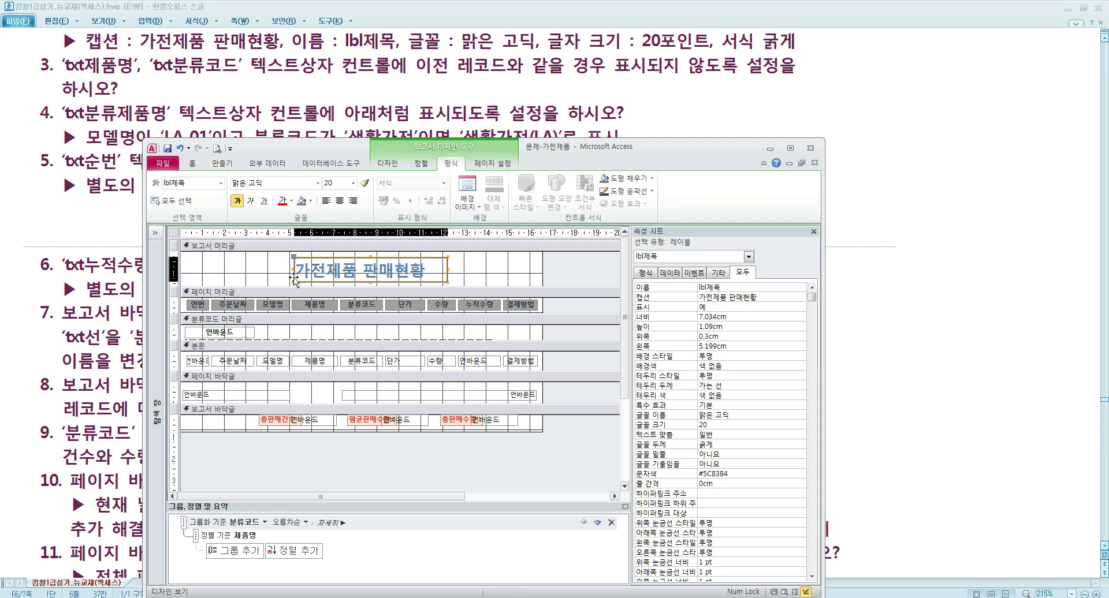
drag(293, 278, 291, 275)
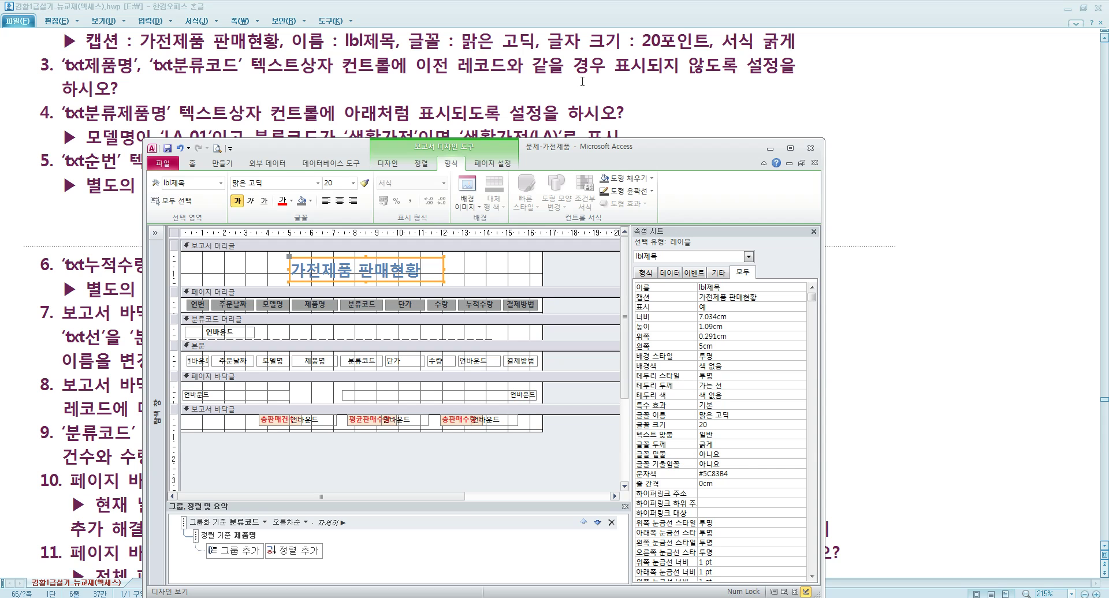
Set the 중복 내용 숨기기 property of the txt제품명 text box in the detail section to 예
click(325, 363)
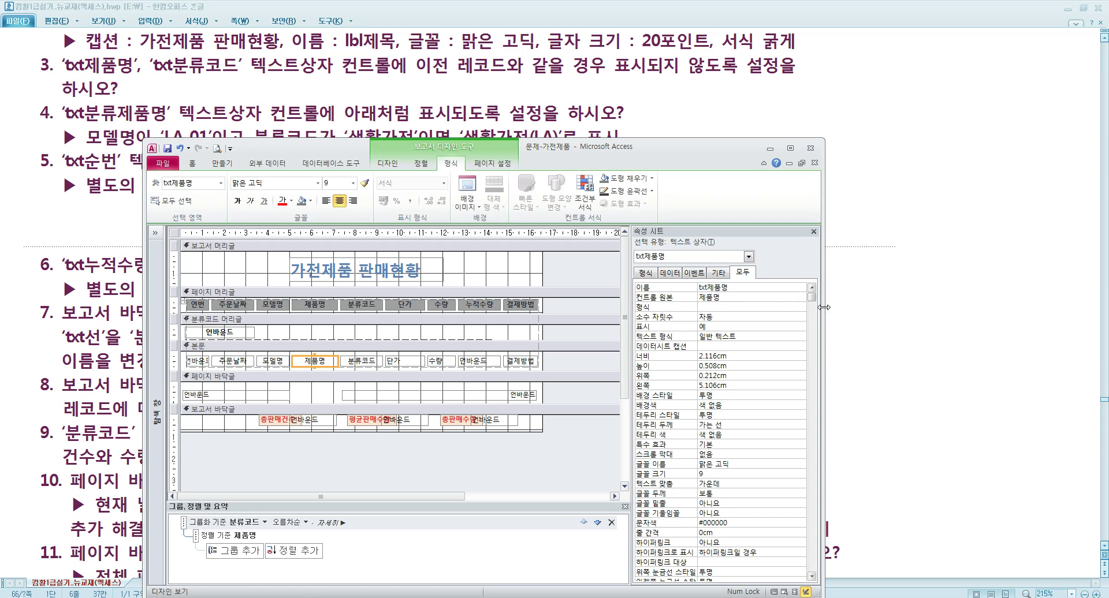
drag(812, 297, 822, 502)
click(730, 495)
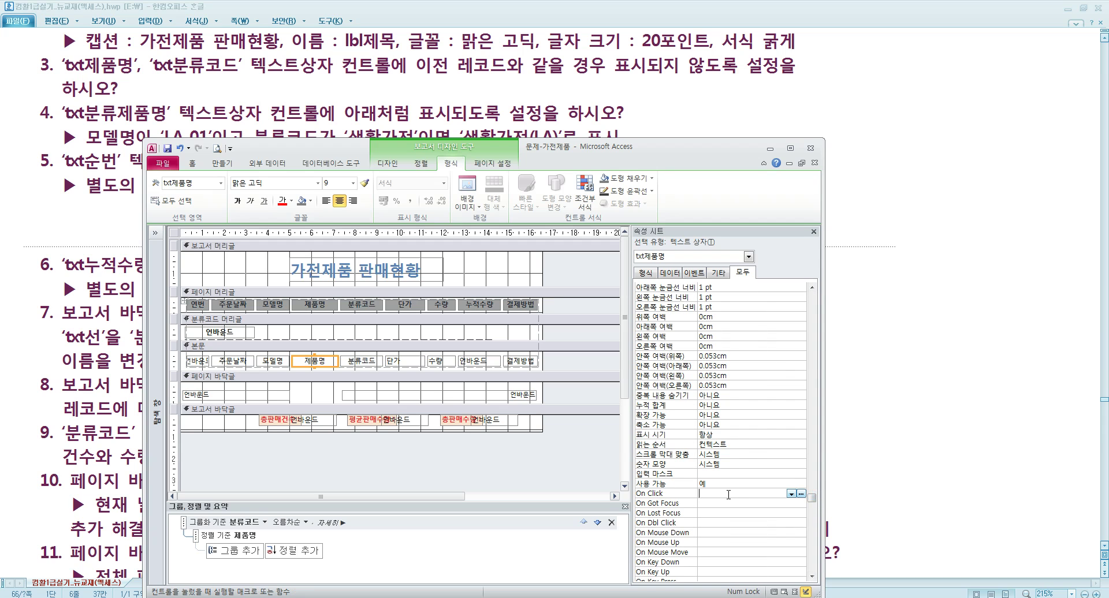
scroll(722, 475, up, 4)
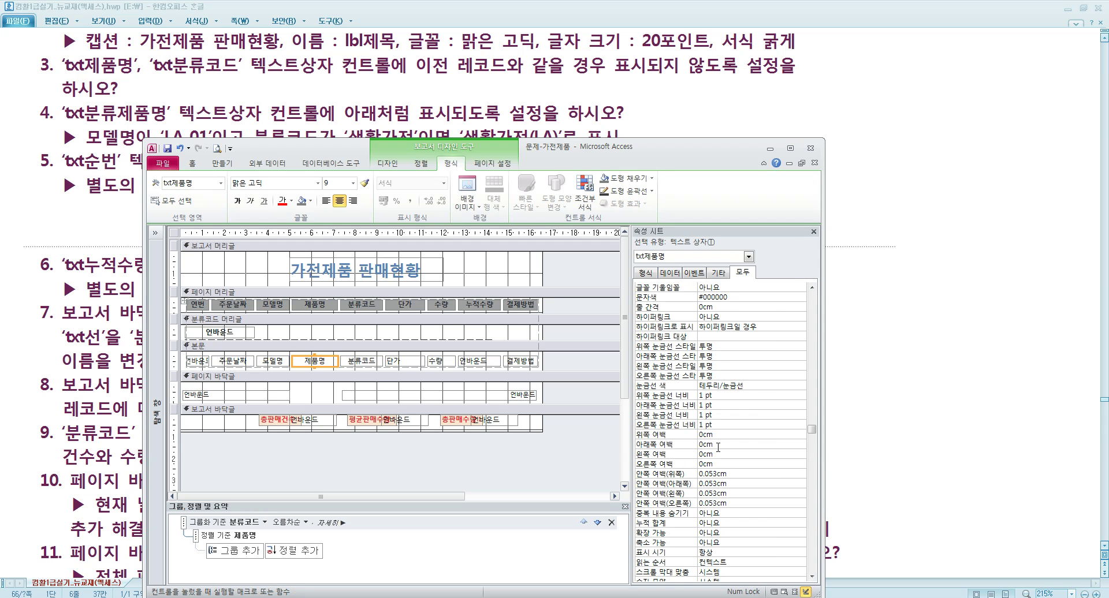
scroll(718, 445, down, 3)
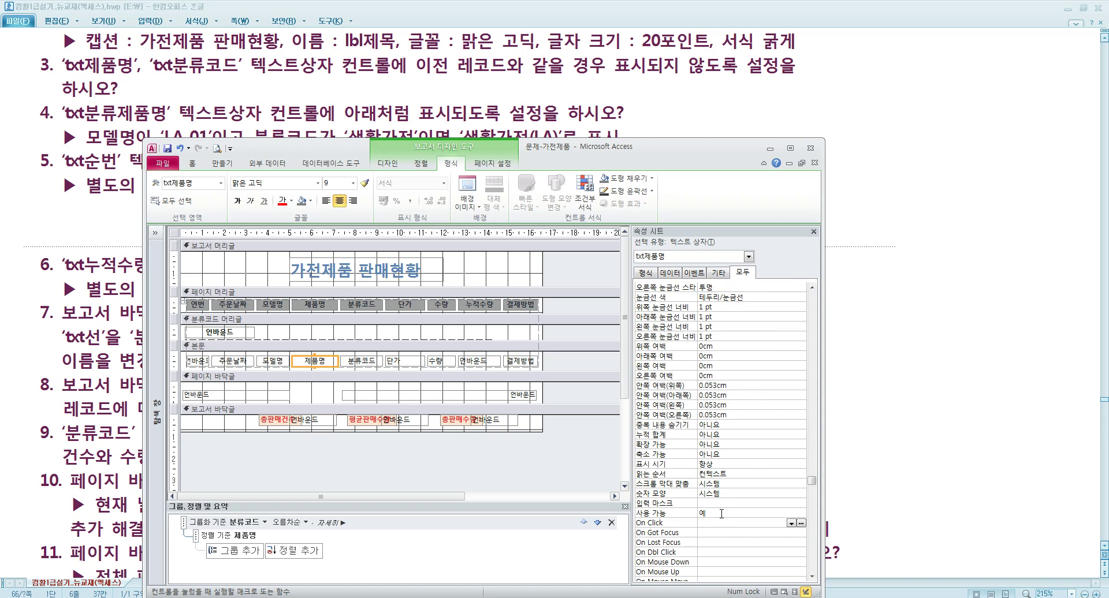
key(Up)
key(Up)
key(Up)
key(Up)
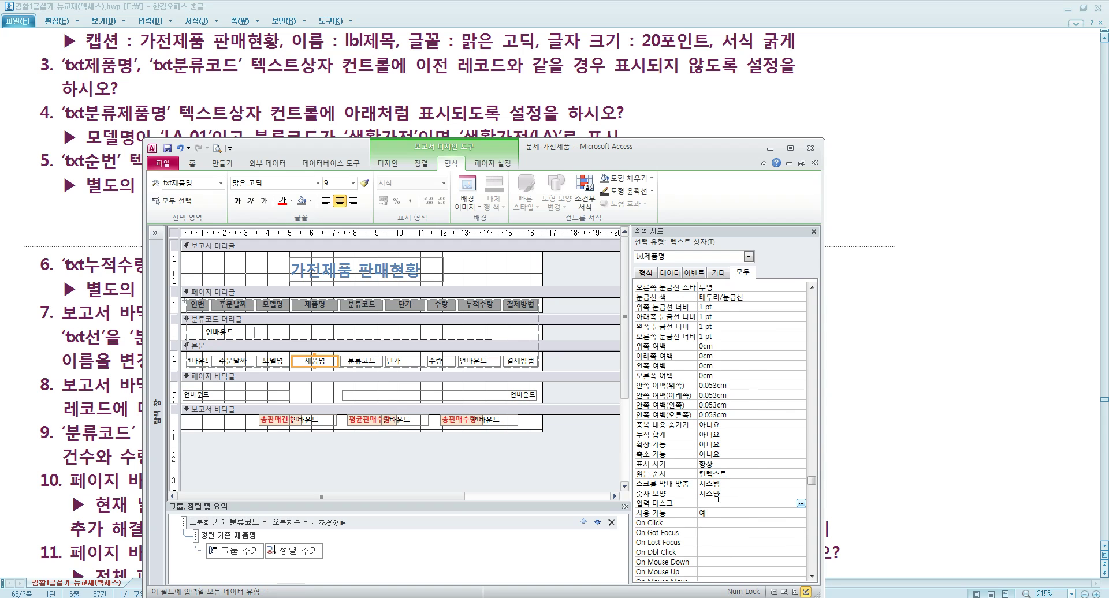
click(716, 474)
click(716, 465)
click(716, 455)
click(715, 444)
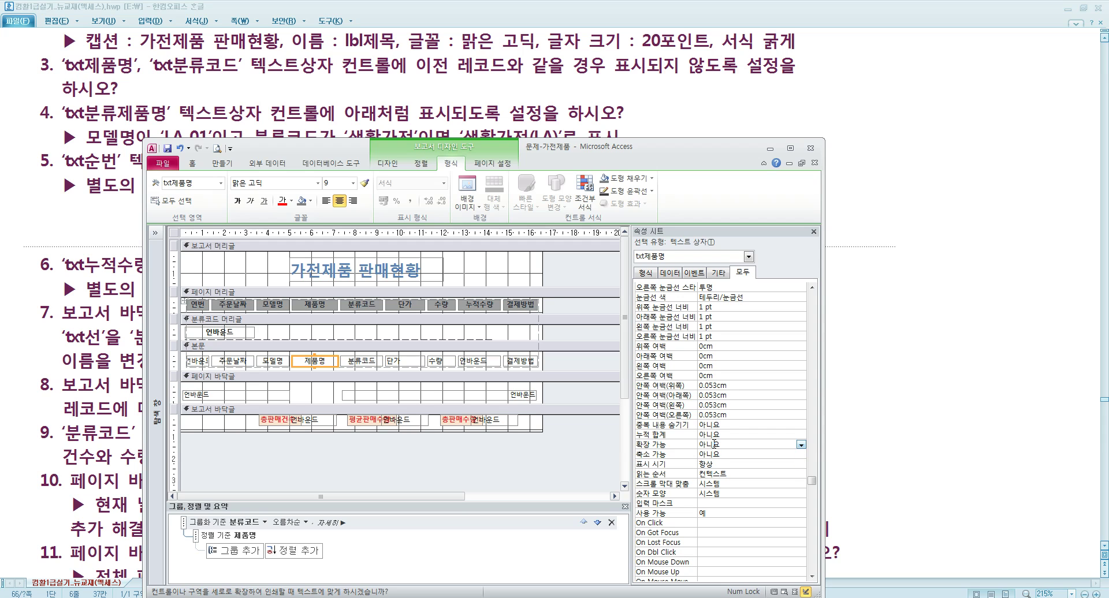
click(715, 435)
click(708, 424)
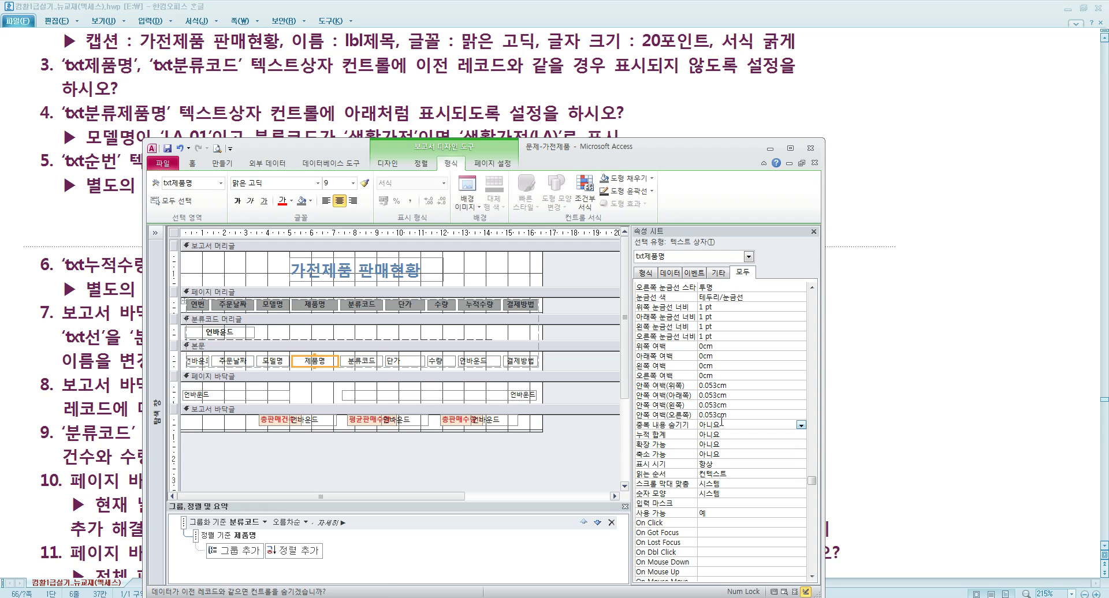
click(800, 426)
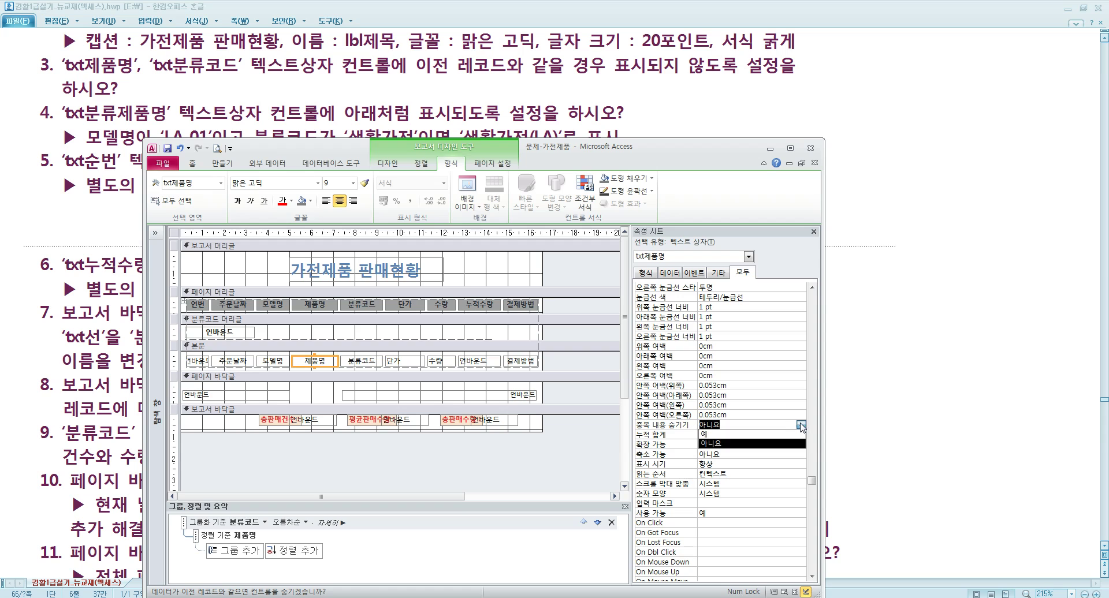
click(759, 435)
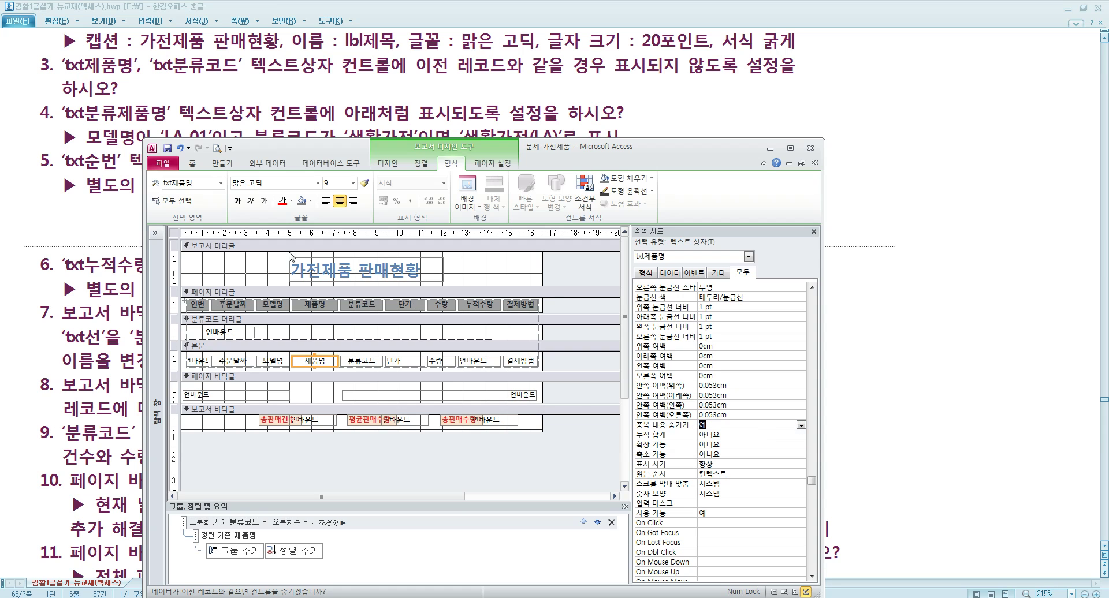
Check the 제품명 column of the report in print preview and return to design view
click(250, 265)
right_click(250, 265)
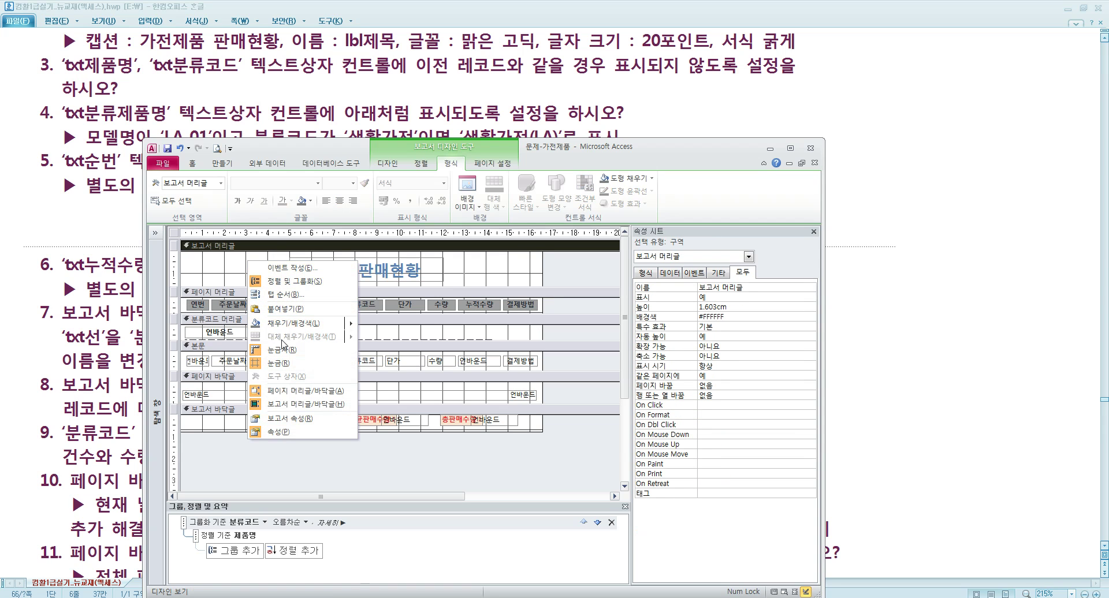
right_click(367, 454)
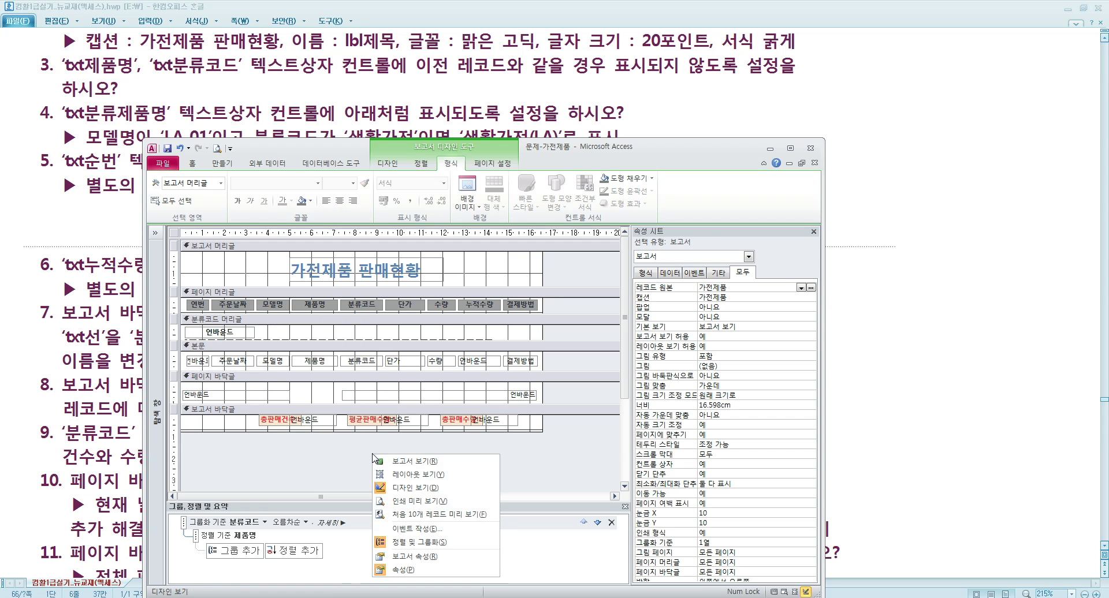
click(416, 490)
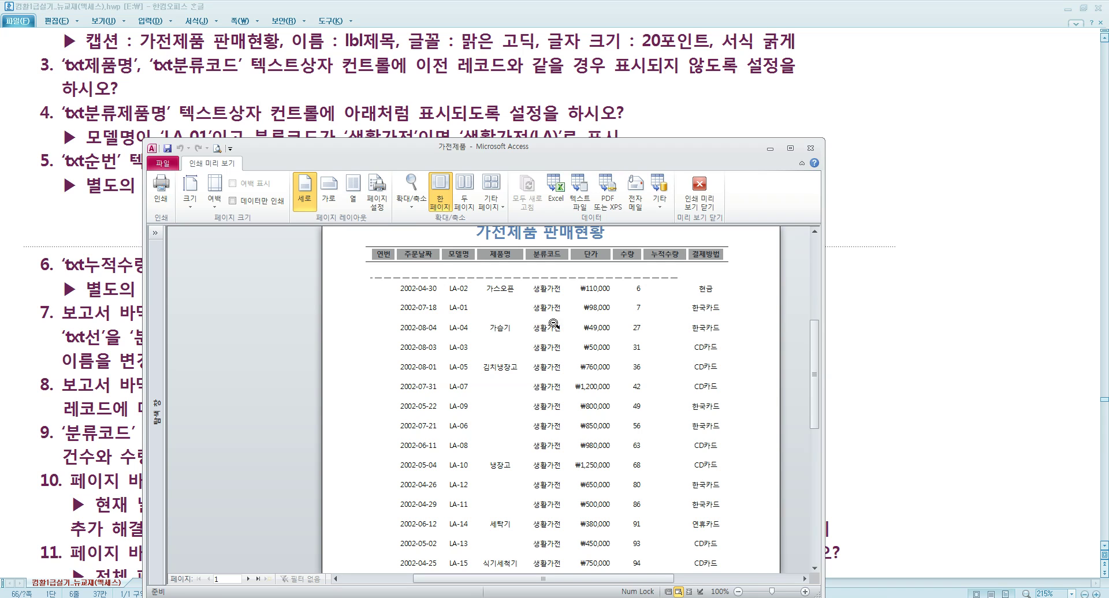
key(Escape)
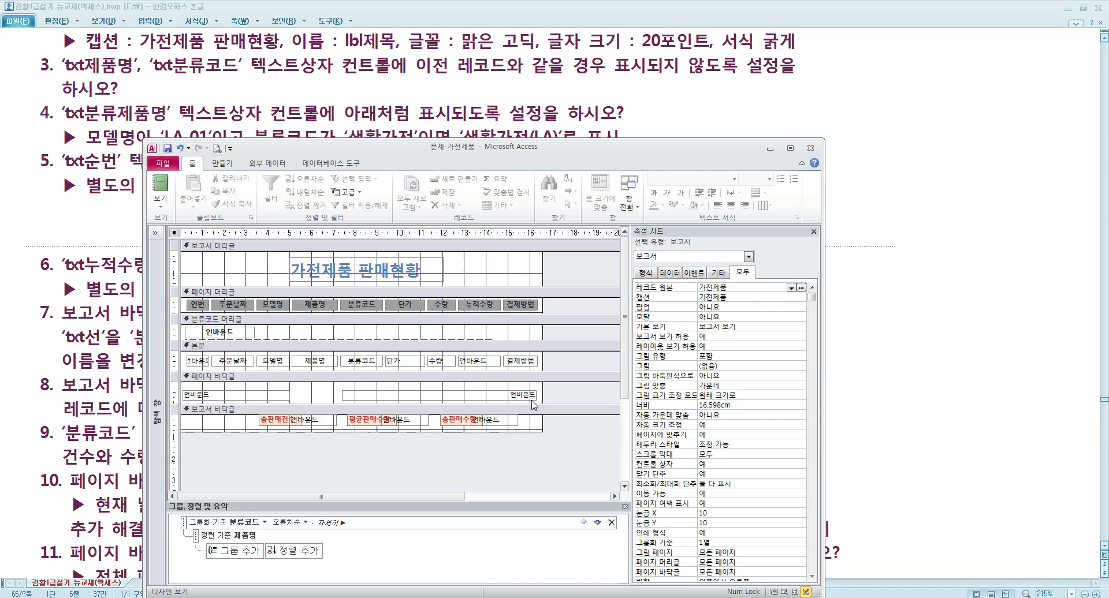
Set the 중복 내용 숨기기 property of the txt분류코드 text box in the detail section to 예
click(361, 361)
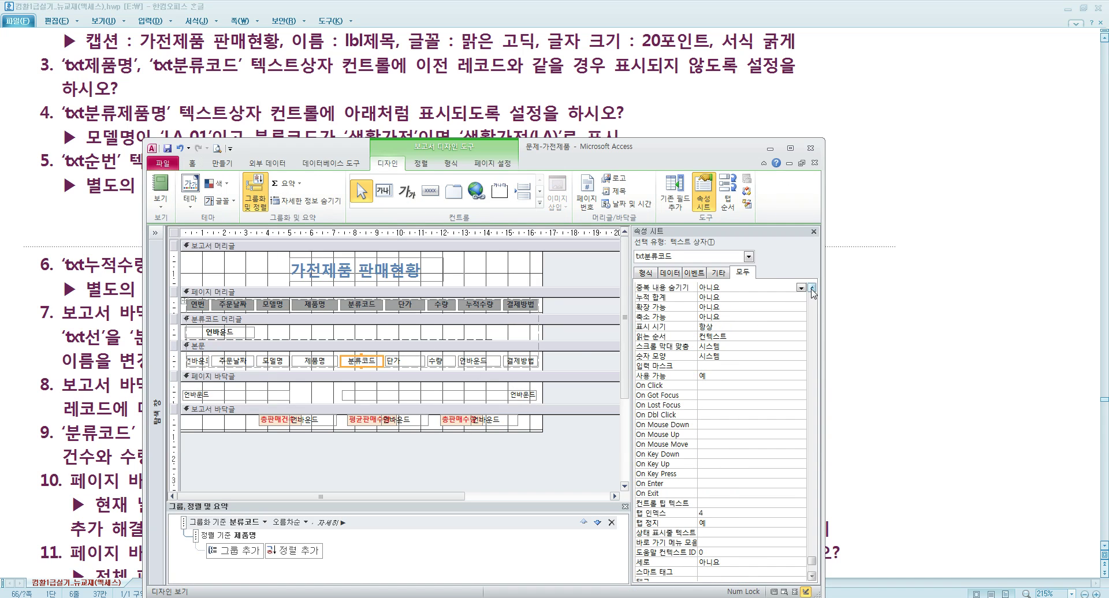
double_click(727, 288)
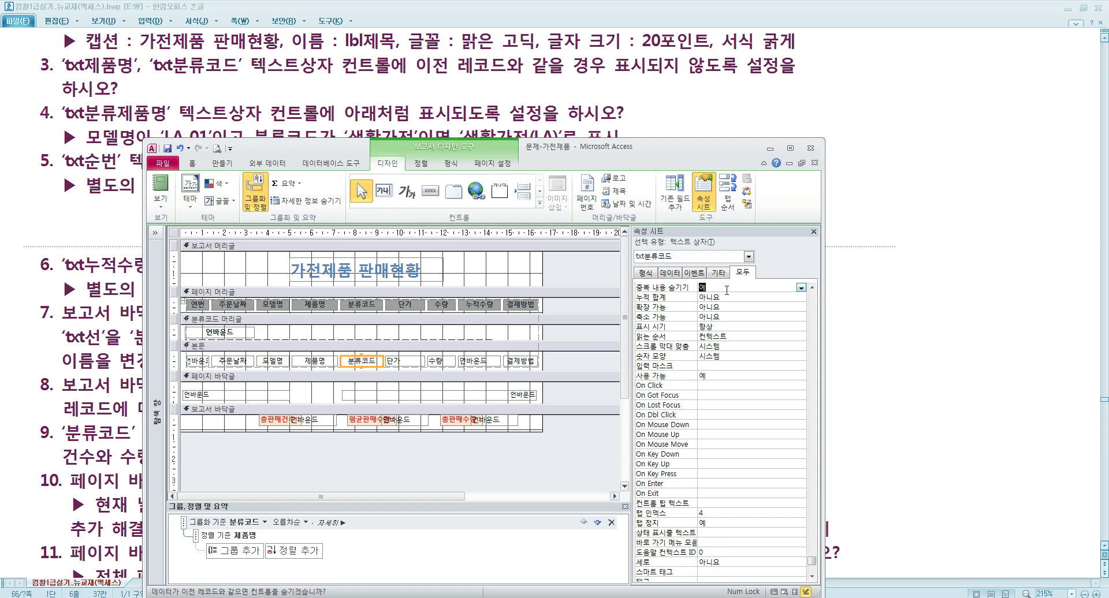
click(806, 287)
click(805, 287)
Check the 분류코드 column of the report in print preview and return to design view
right_click(571, 276)
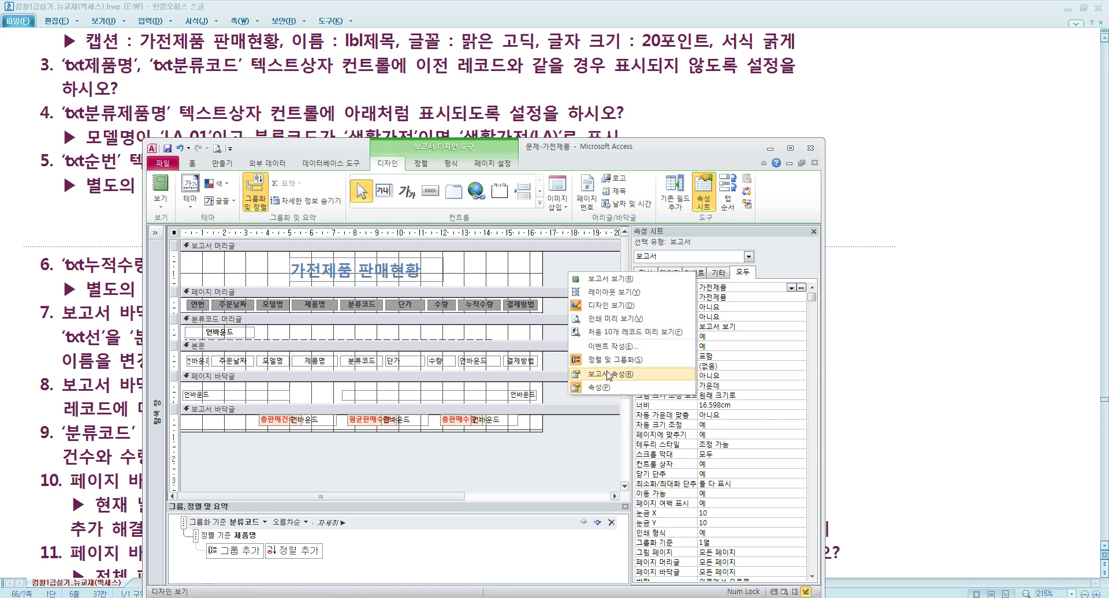
click(612, 319)
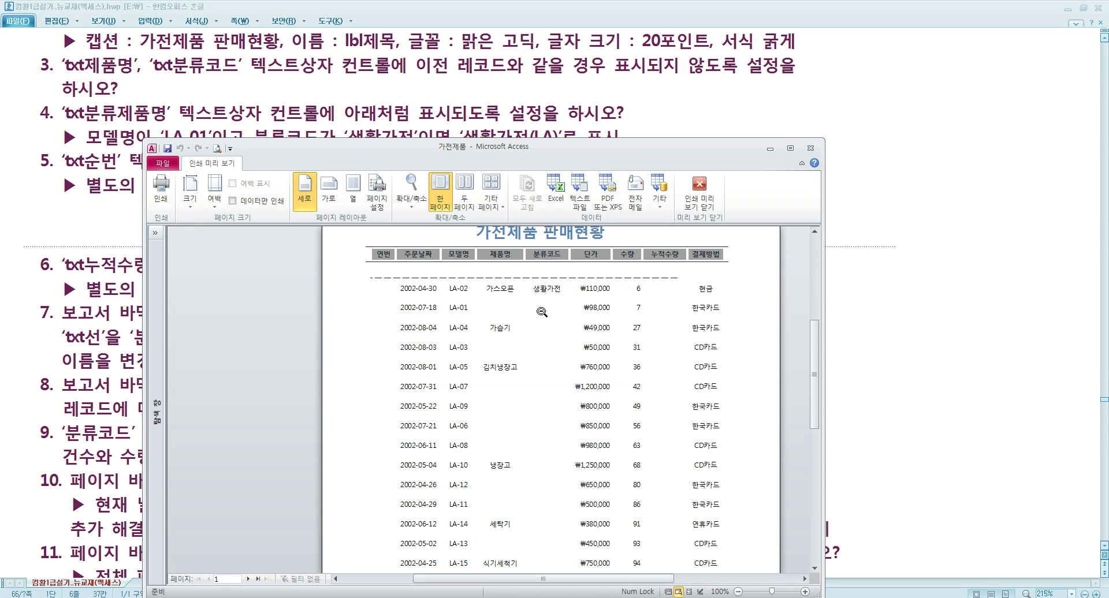
scroll(546, 318, down, 2)
scroll(549, 324, up, 2)
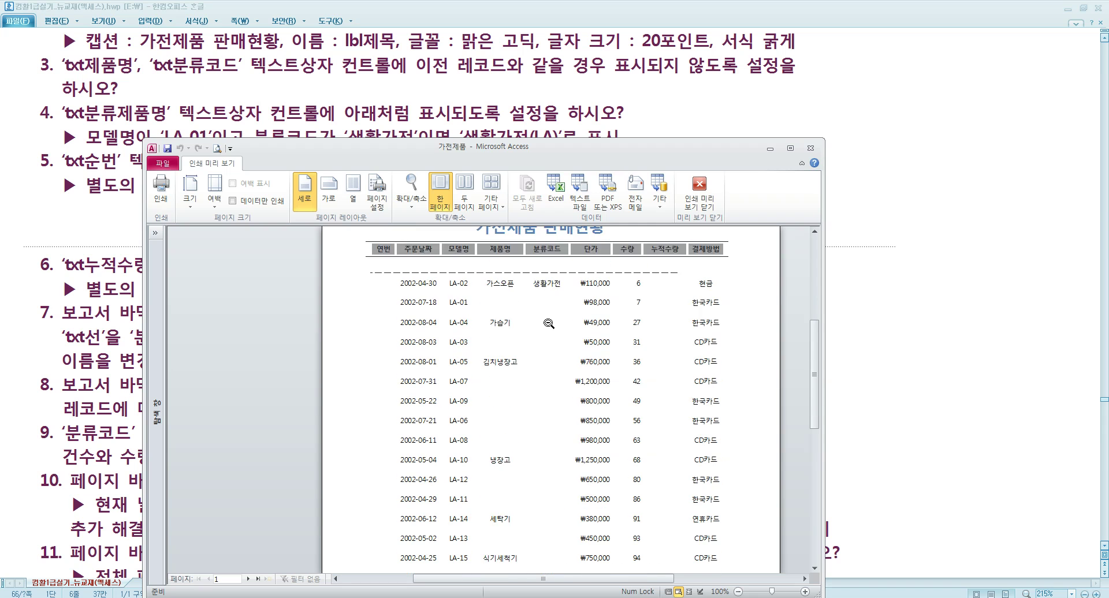
right_click(386, 295)
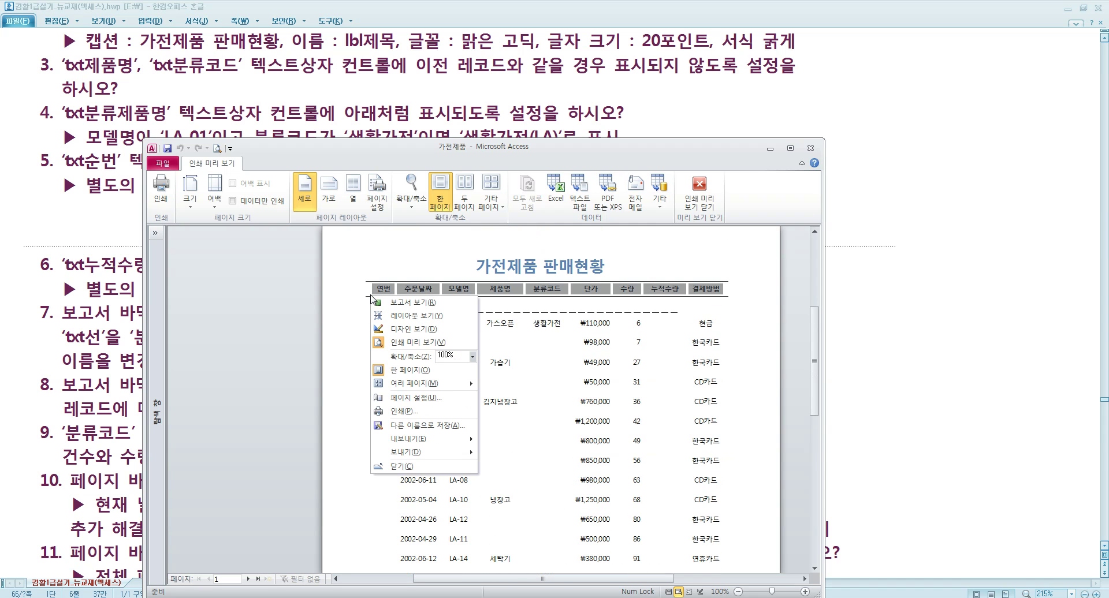
click(419, 333)
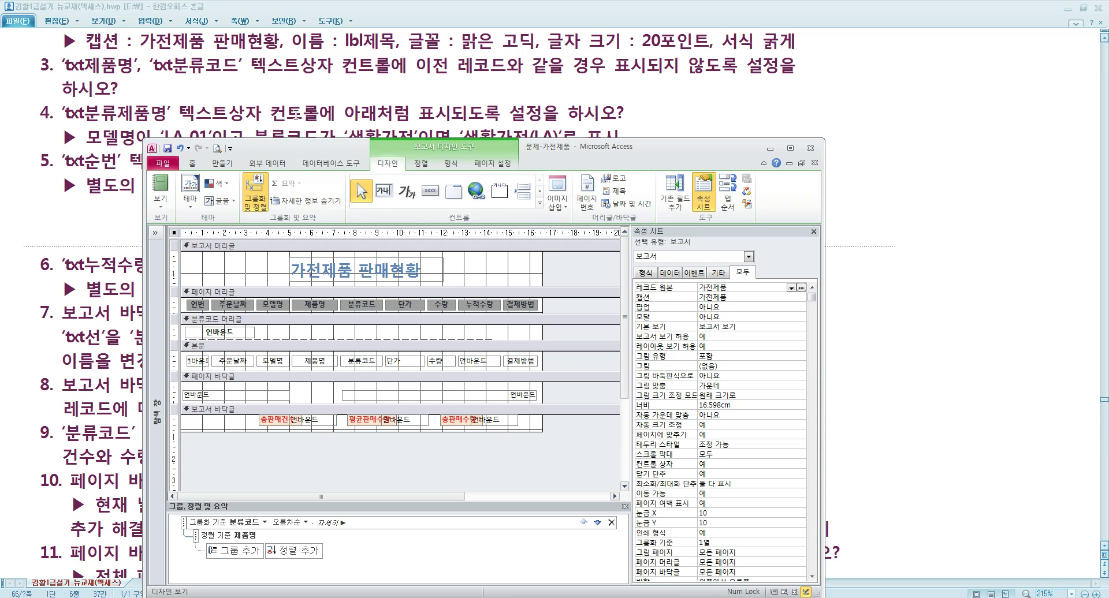
Open the 컨트롤 원본 property of the txt분류제품명 text box in the zoom window and enlarge the window's font
drag(311, 148, 296, 171)
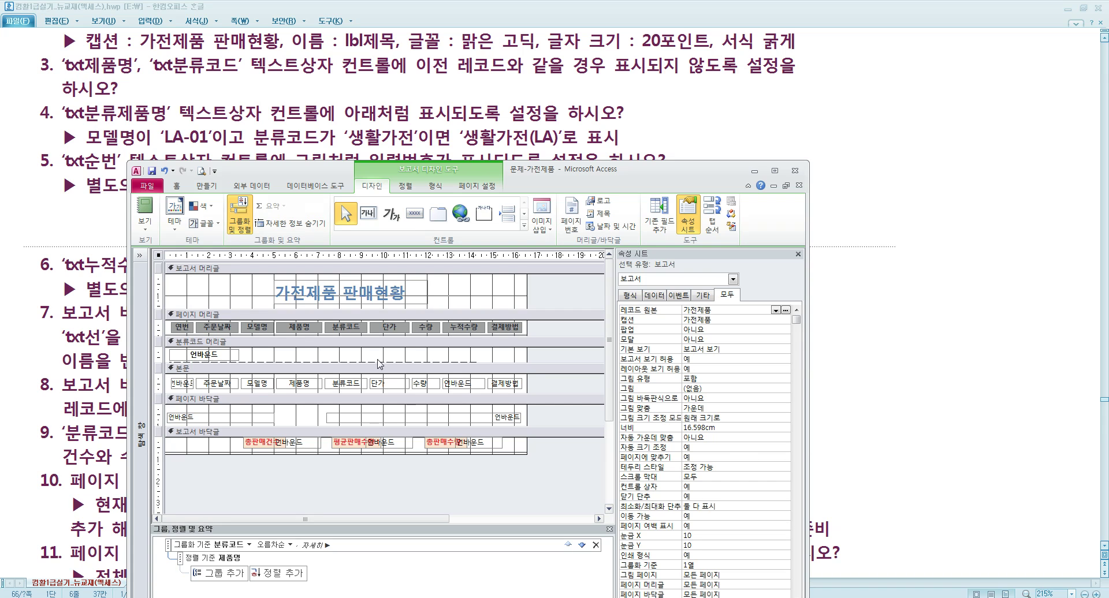
click(733, 279)
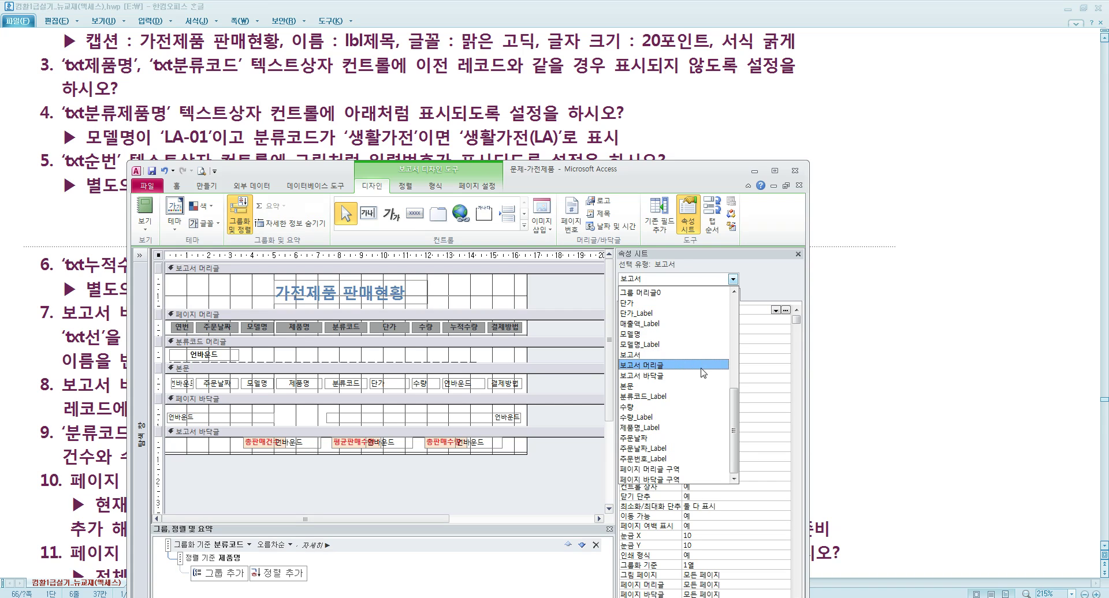
drag(734, 403, 739, 353)
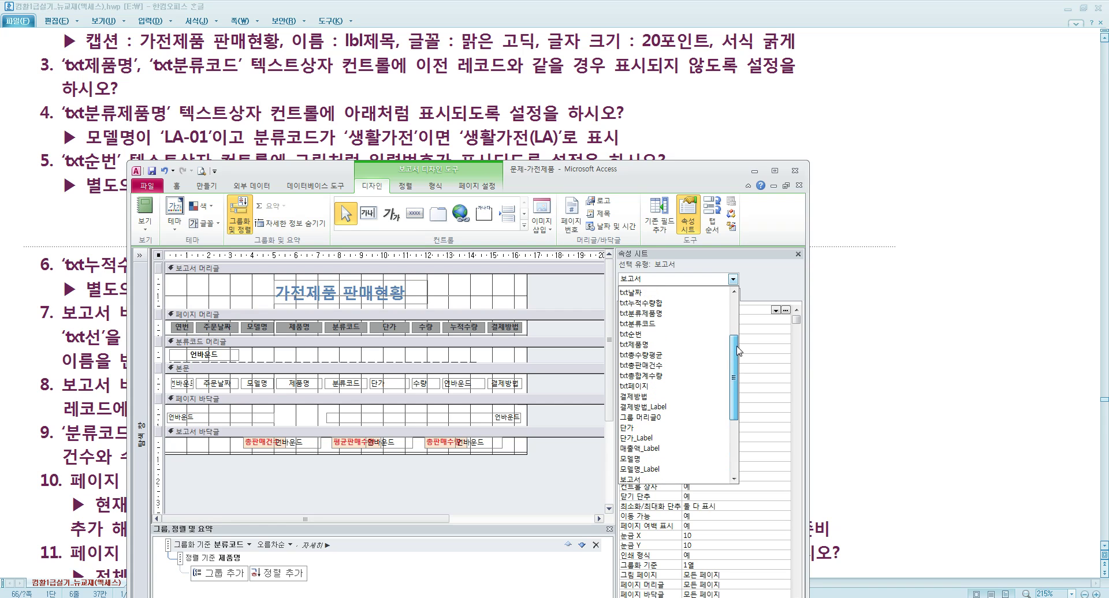
click(635, 317)
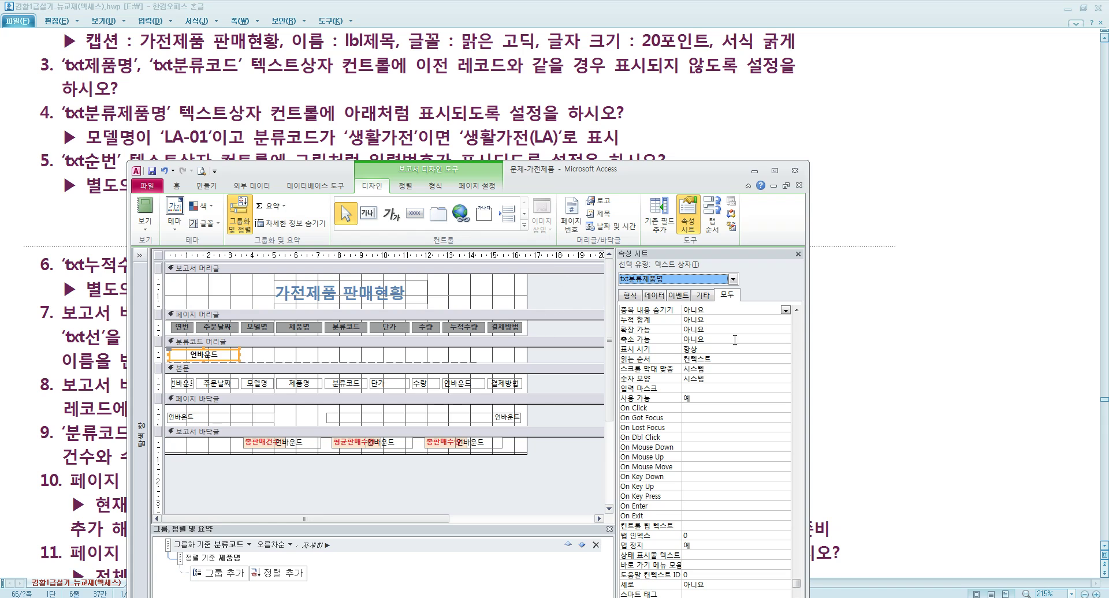
scroll(792, 329, up, 15)
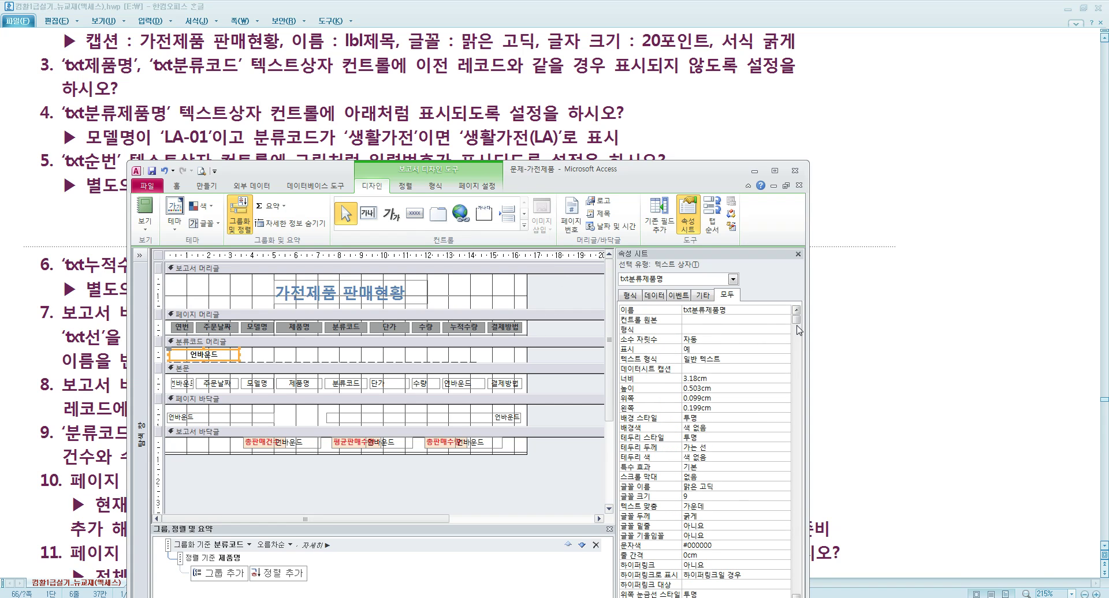
click(714, 320)
right_click(714, 319)
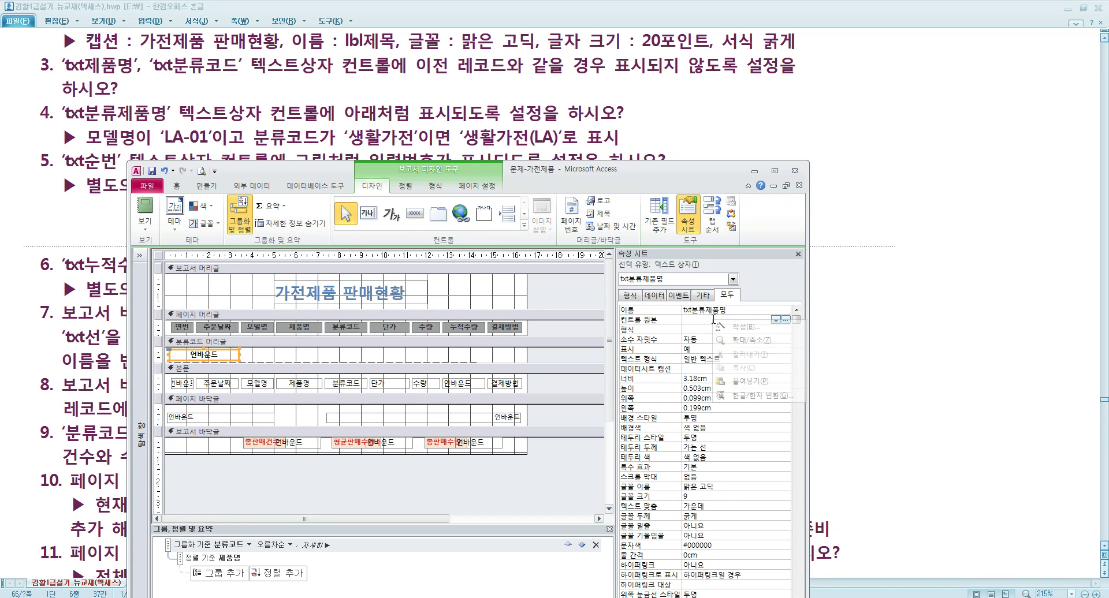
click(738, 344)
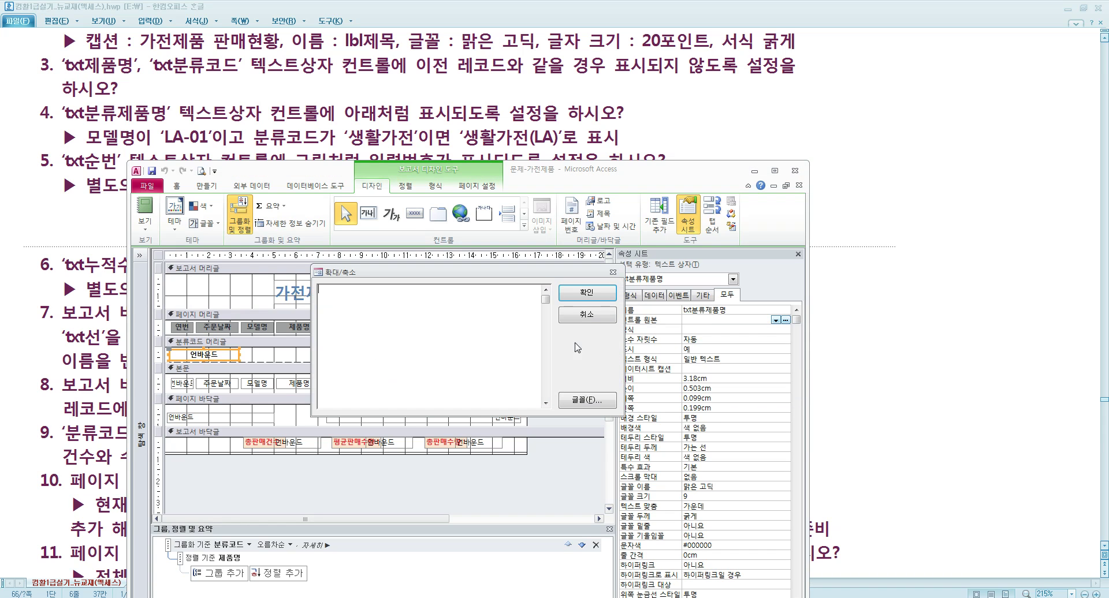
click(577, 406)
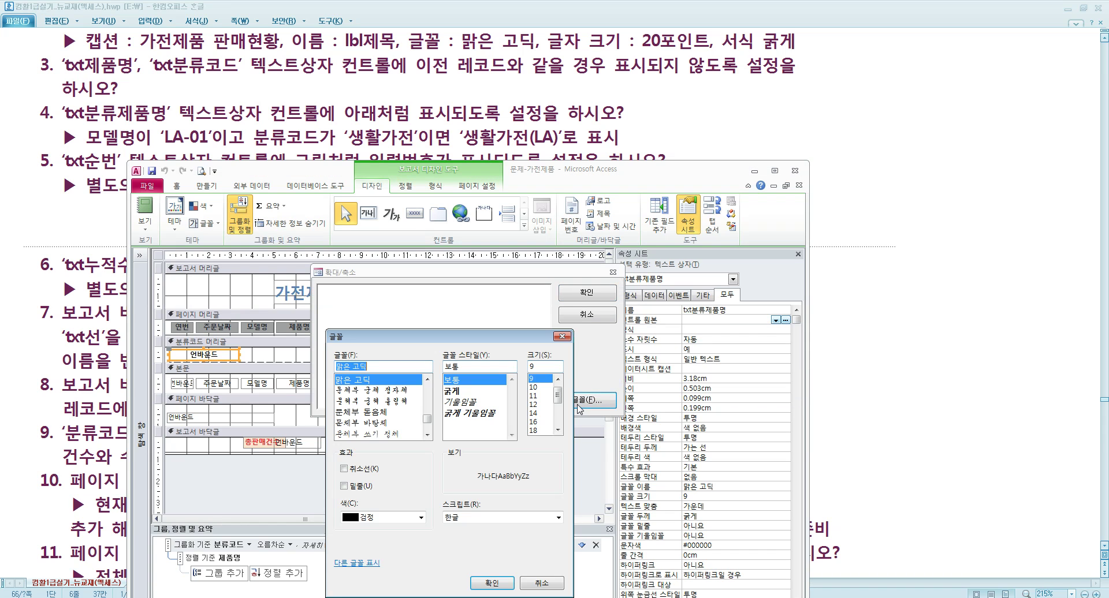
click(500, 582)
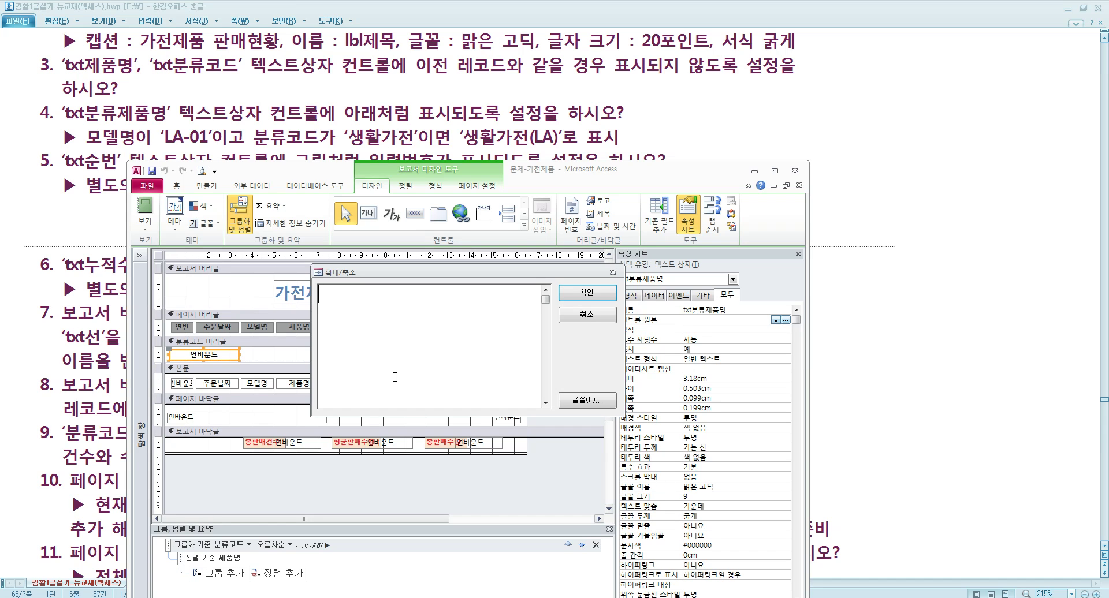
Enter ="[분류코드]([모델명])" as the control source of the txt분류제품명 text box
text(=)
text([분류코드])
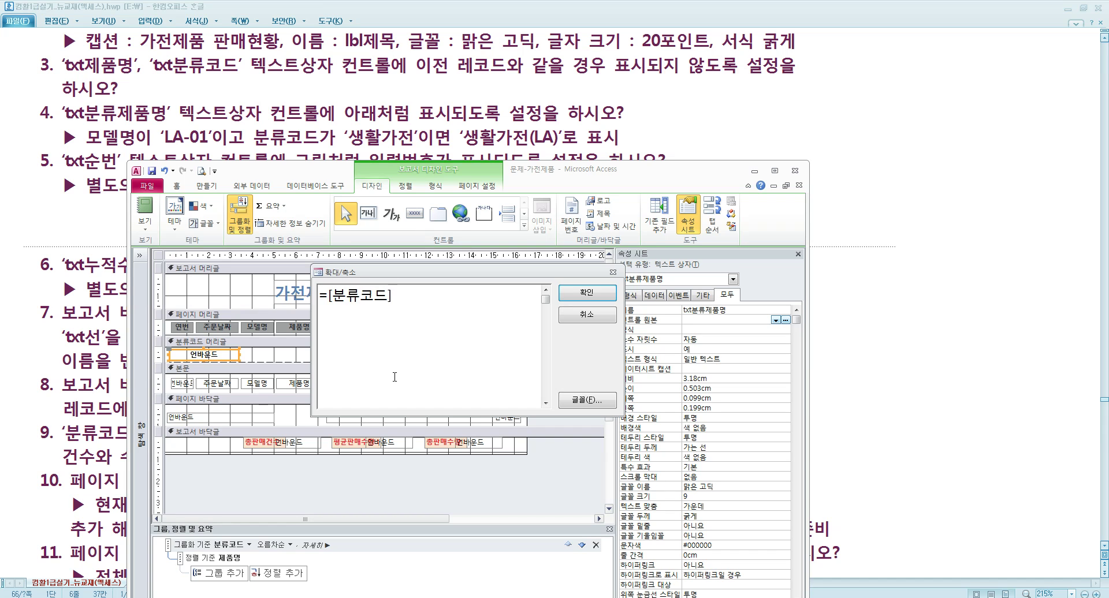
key(Left)
key(Left)
key(Left)
key(Left)
text("[분류코드])
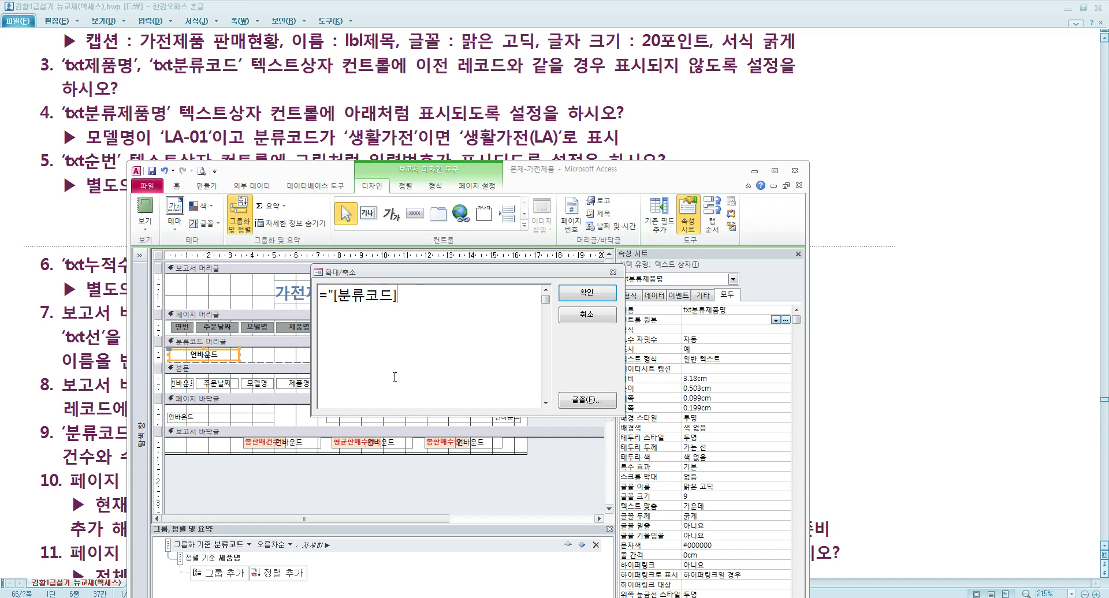
text(([모델명]))
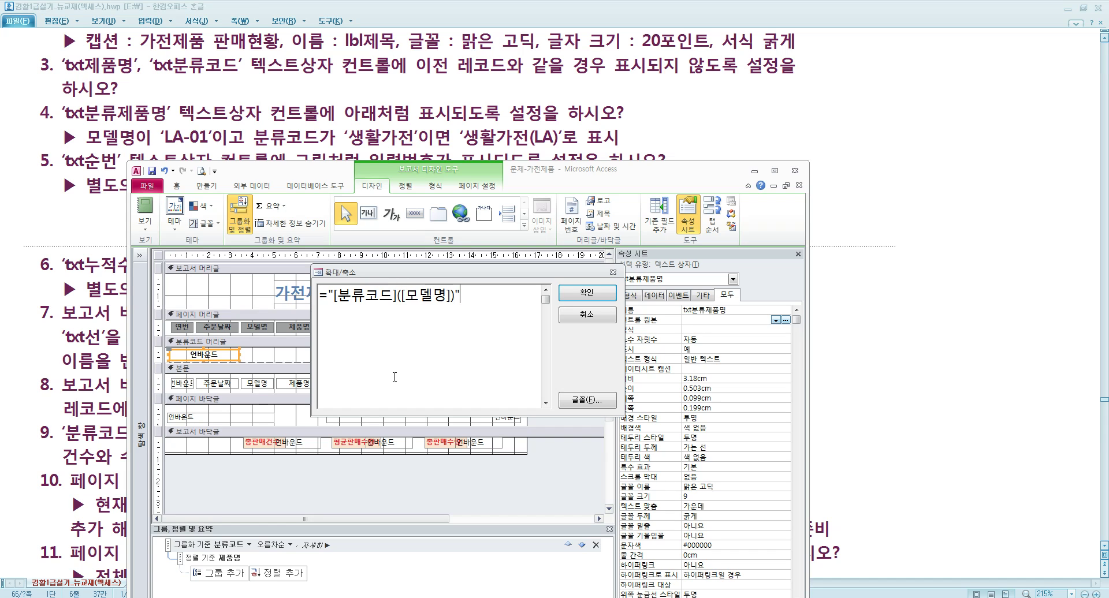
text(")
click(568, 293)
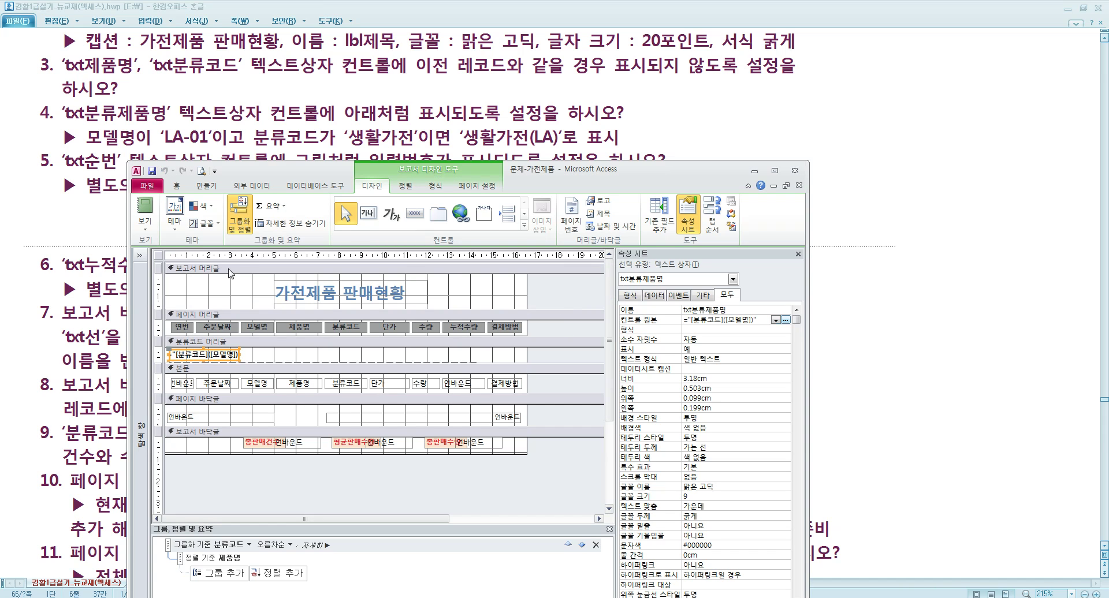
Check the group header text of the report in print preview and return to design view
right_click(211, 281)
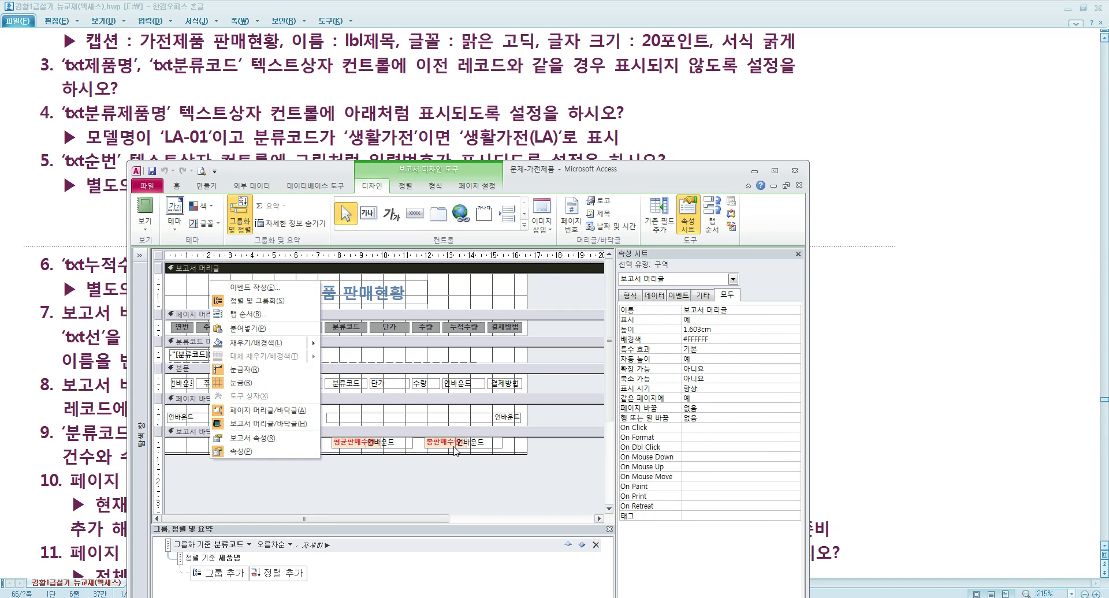
right_click(480, 474)
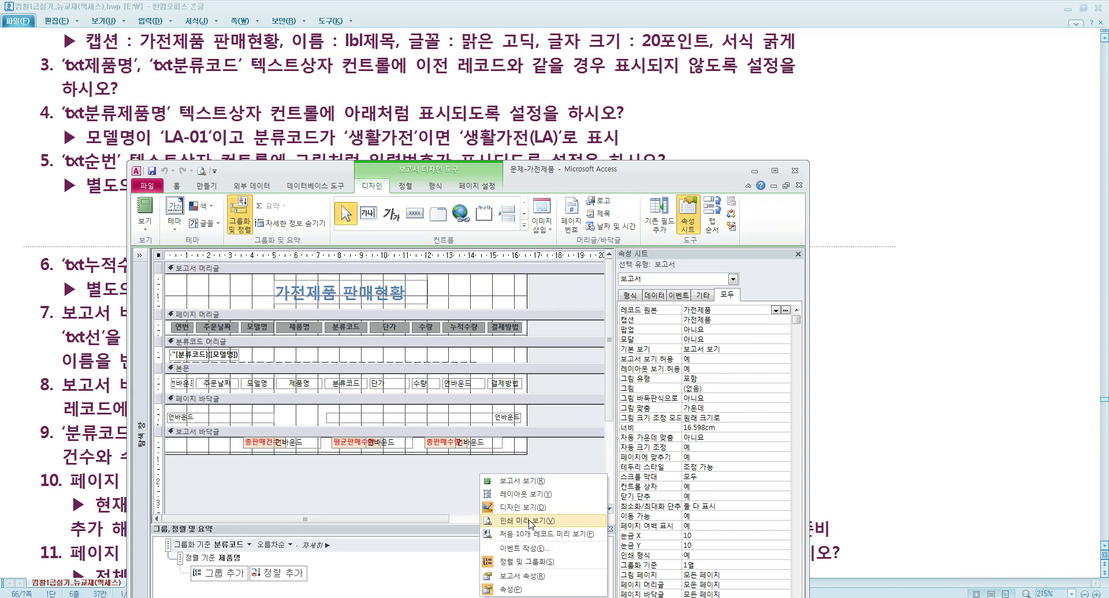
click(531, 520)
click(388, 331)
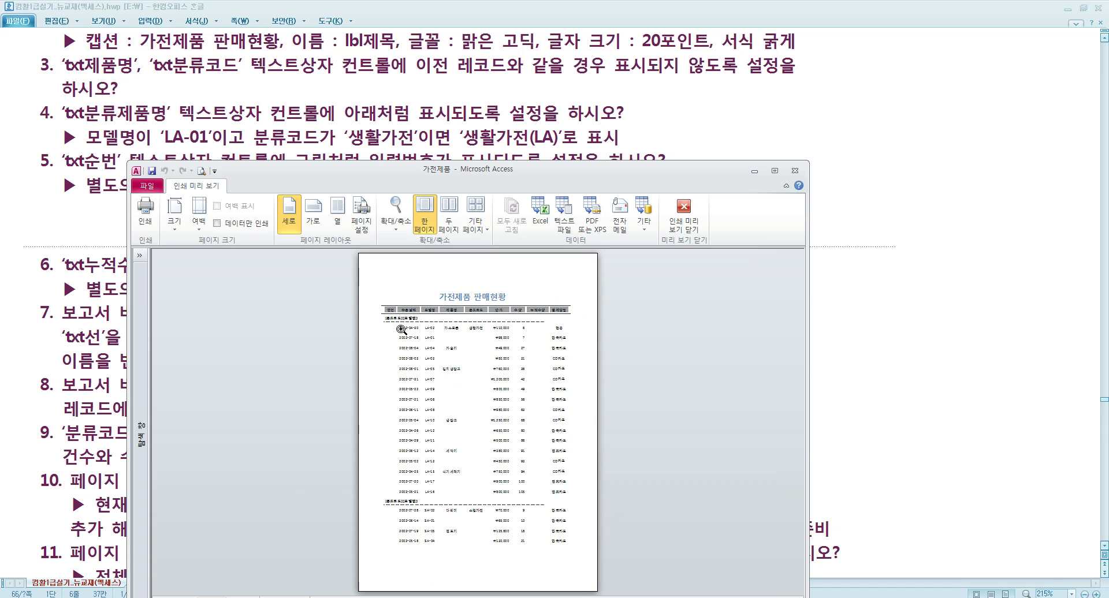
click(407, 327)
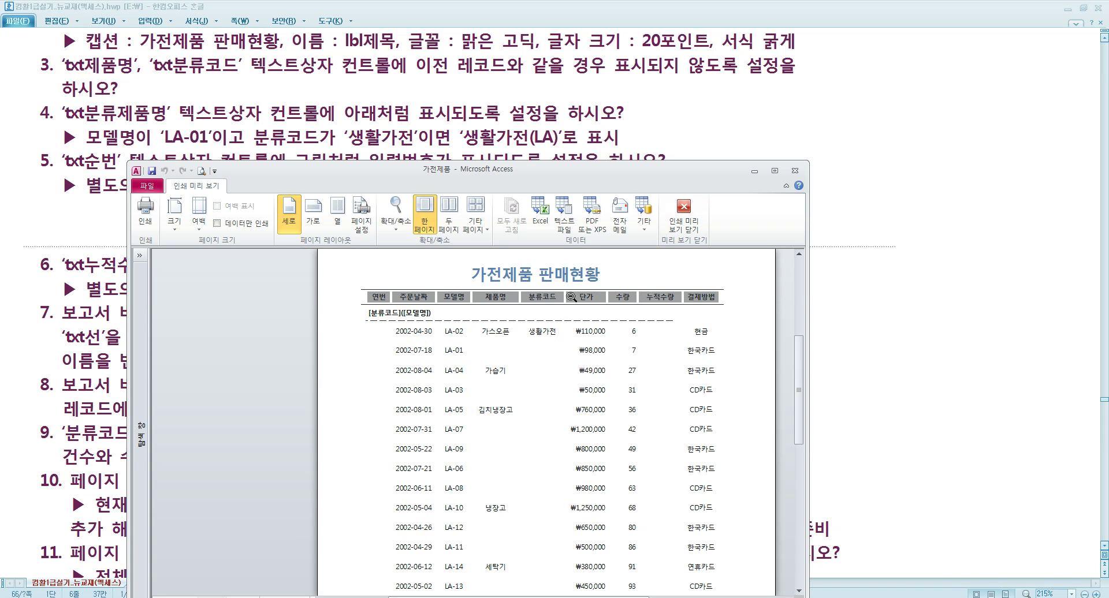
click(683, 214)
In the txt분류제품명 control source, remove the opening quotation mark and insert &"("& between [분류코드] and [모델명]
click(236, 355)
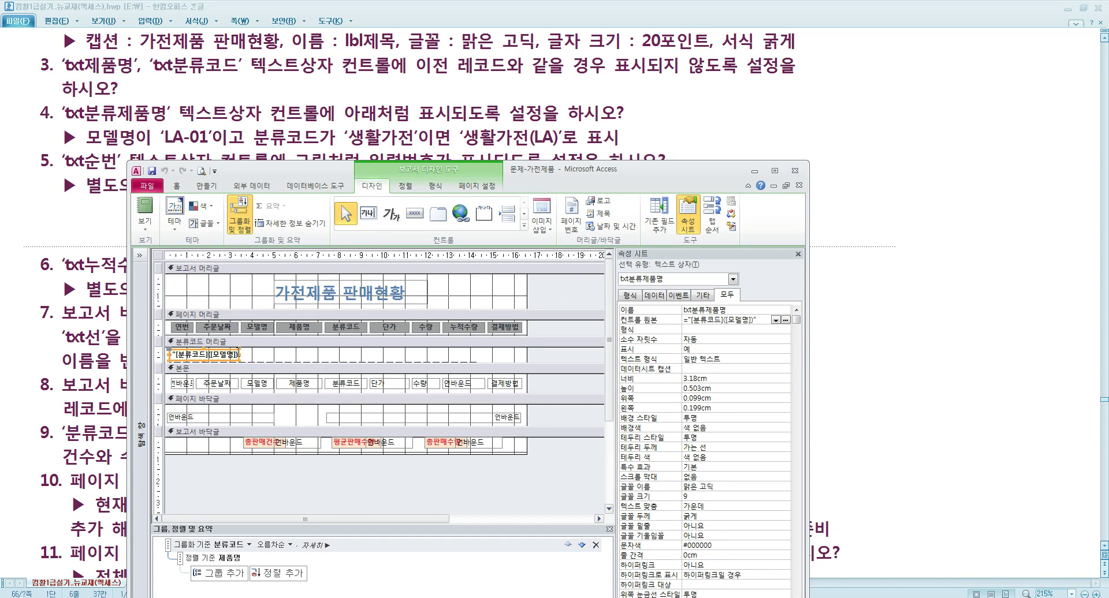
right_click(696, 318)
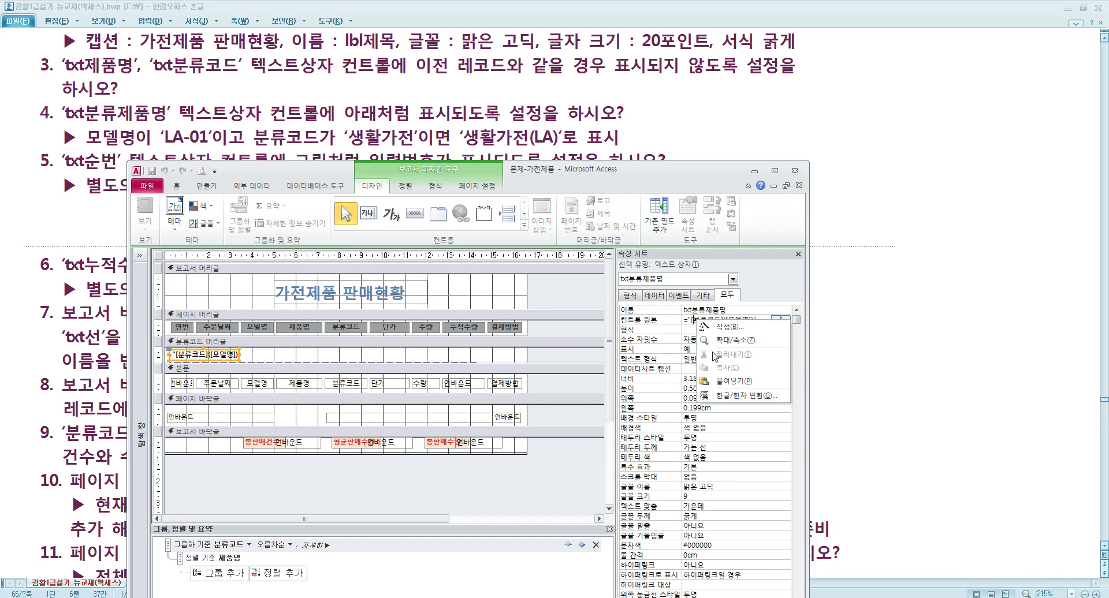
click(725, 340)
click(363, 313)
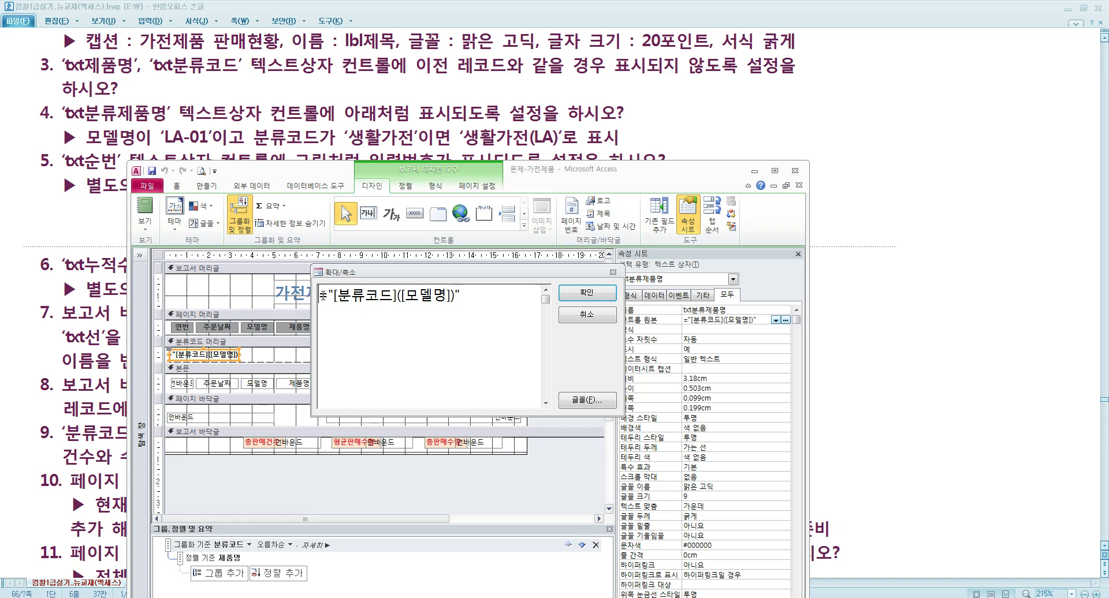
key(Delete)
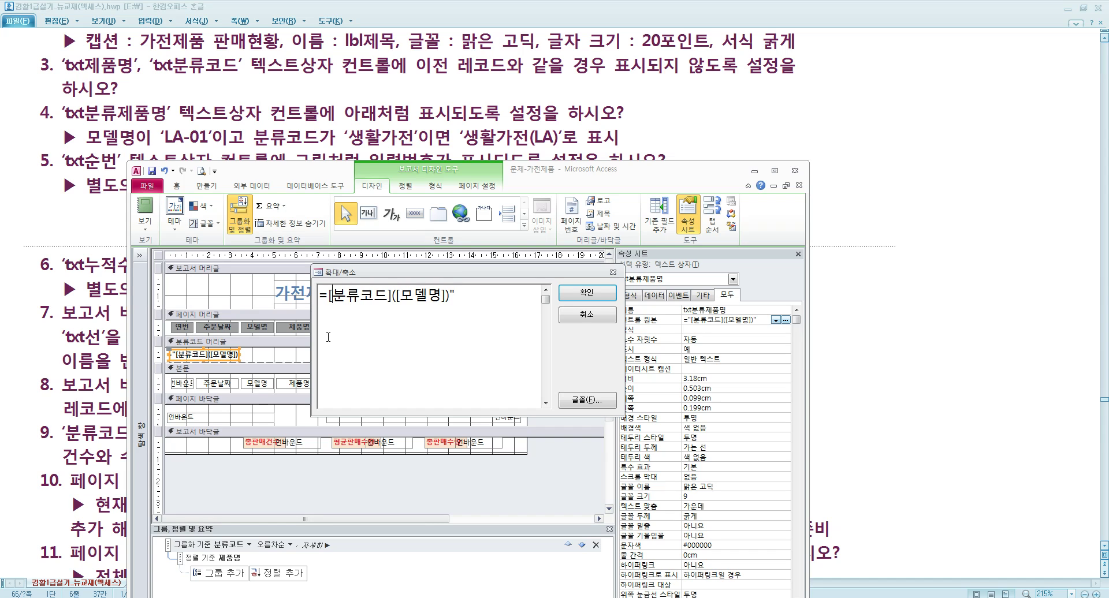
key(Right)
key(Right)
text(&"(")
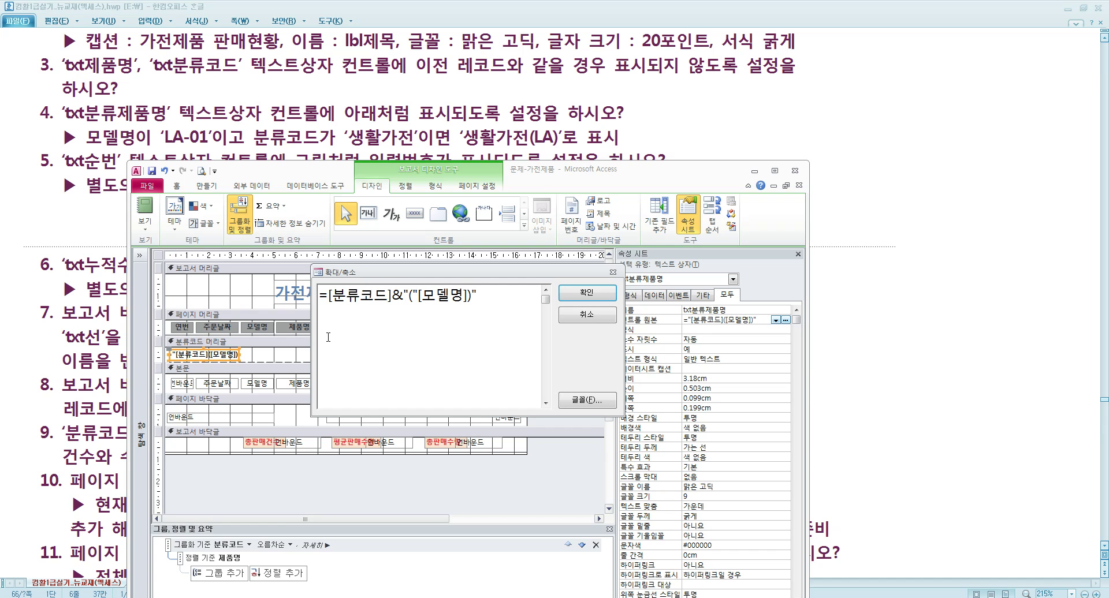
text(&)
Complete the txt분류제품명 control source as =[분류코드]&"("&[모델명]&")" by joining the closing parenthesis as text
key(Left)
key(Left)
key(Left)
key(shift+Right)
key(shift+Right)
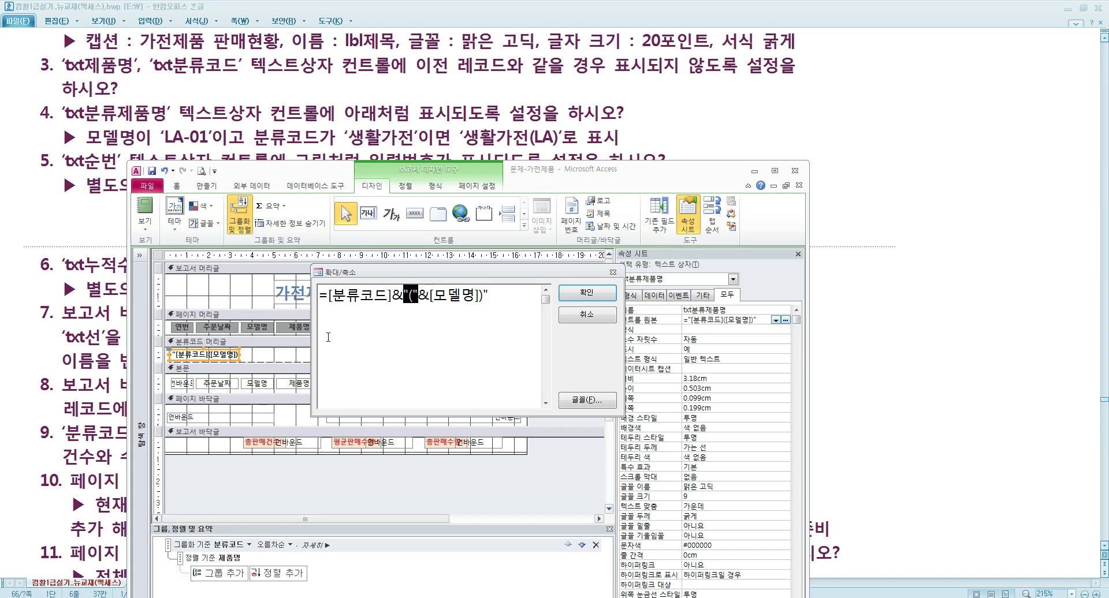
key(Right)
key(Right)
key(Right)
key(Right)
key(Right)
text(&")
key(Return)
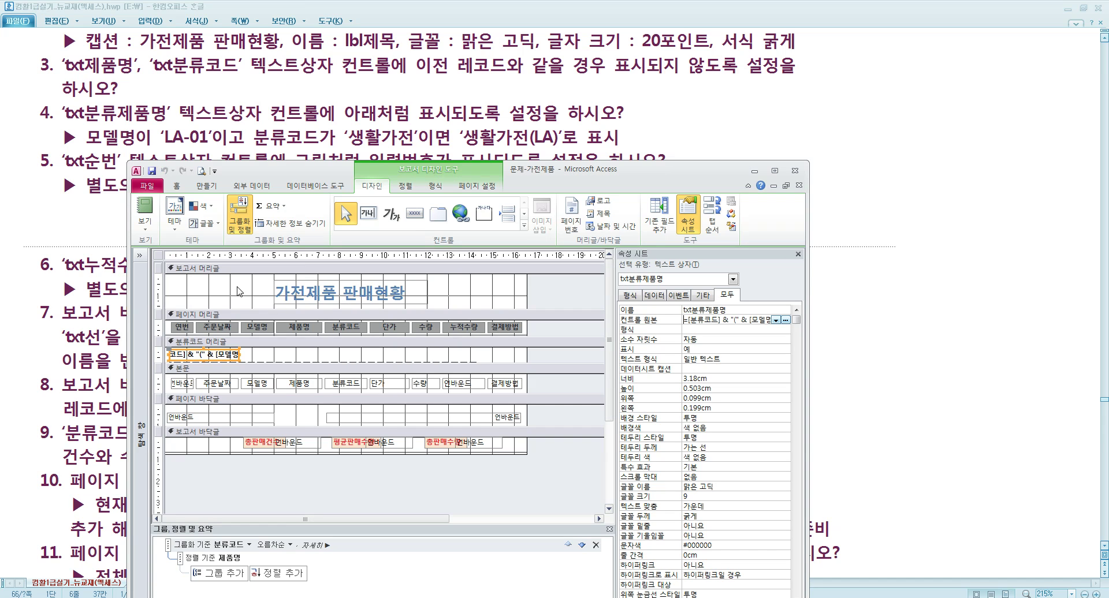
Compare the combined category and model text in print preview with task 4, and return to design view
click(558, 308)
right_click(558, 307)
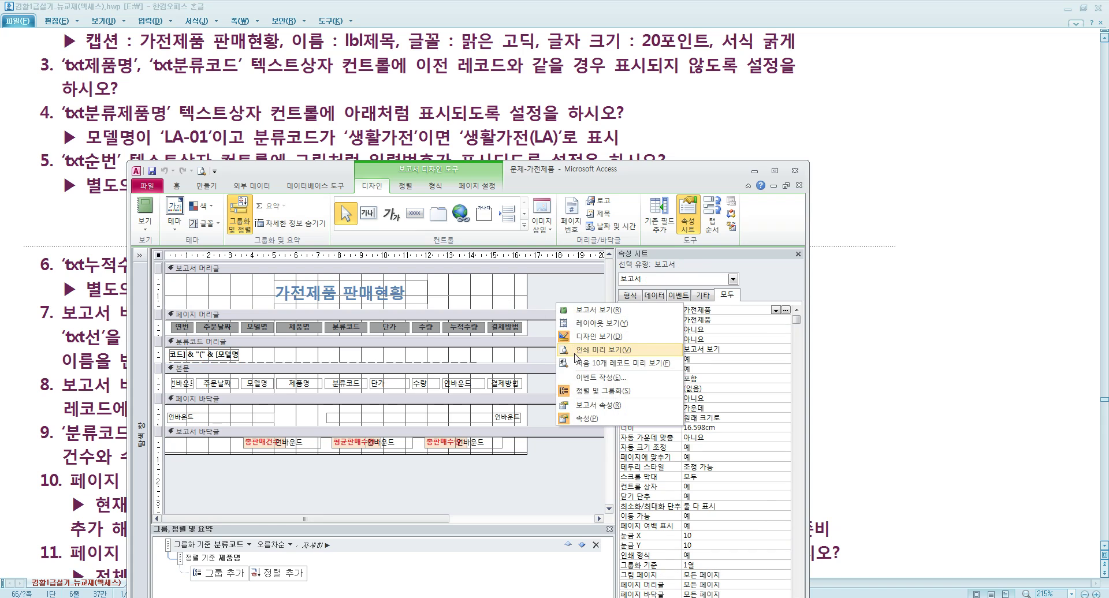
click(595, 350)
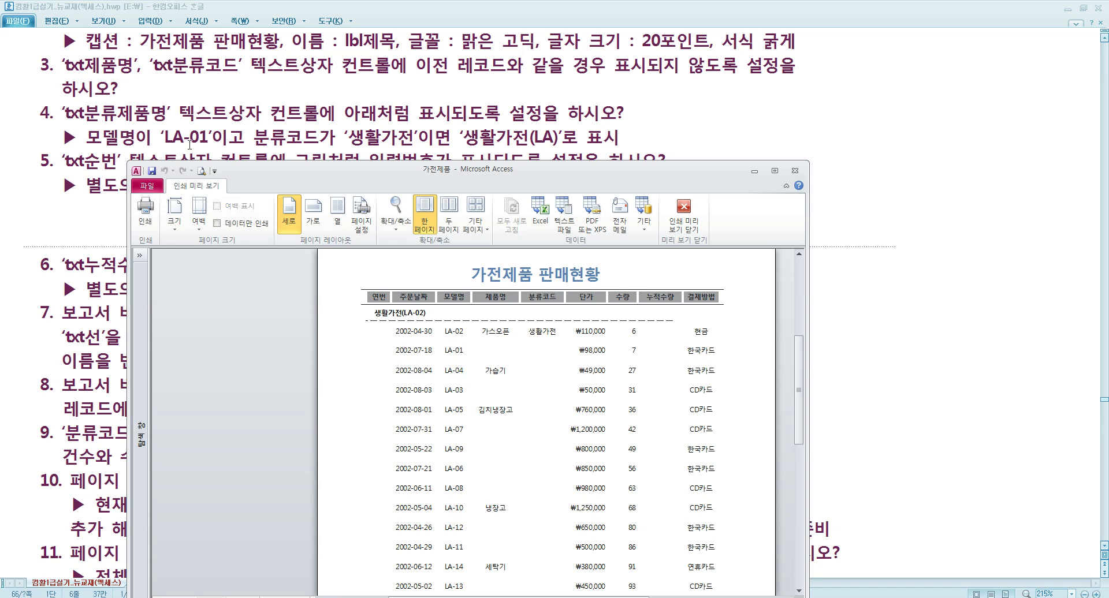
right_click(420, 268)
click(459, 301)
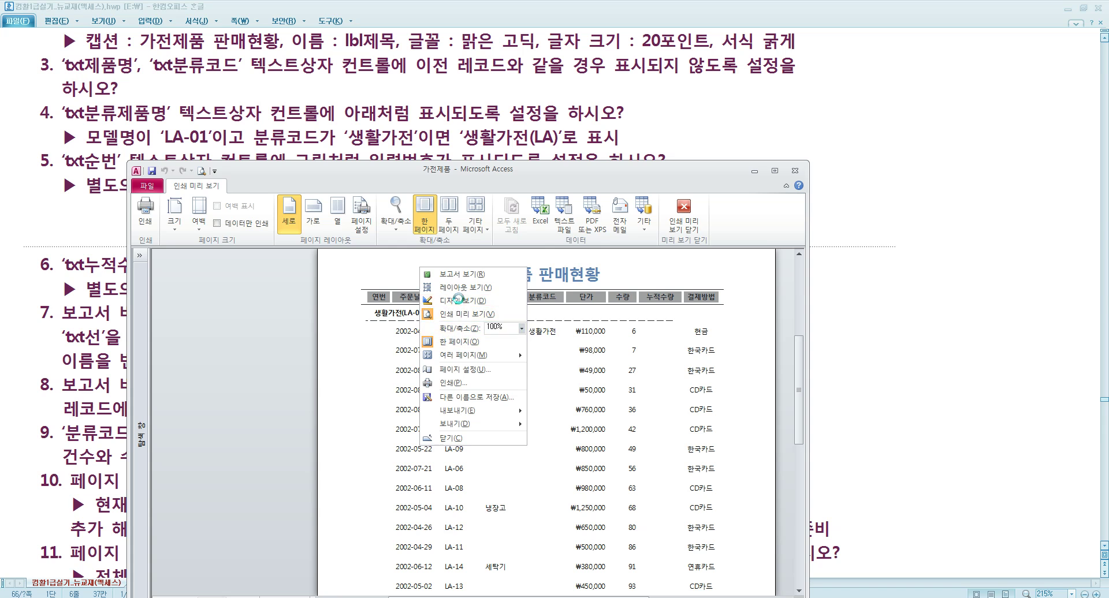
Wrap [모델명] in the txt분류제품명 control source with Left([모델명],2) to keep only its first two characters
click(231, 354)
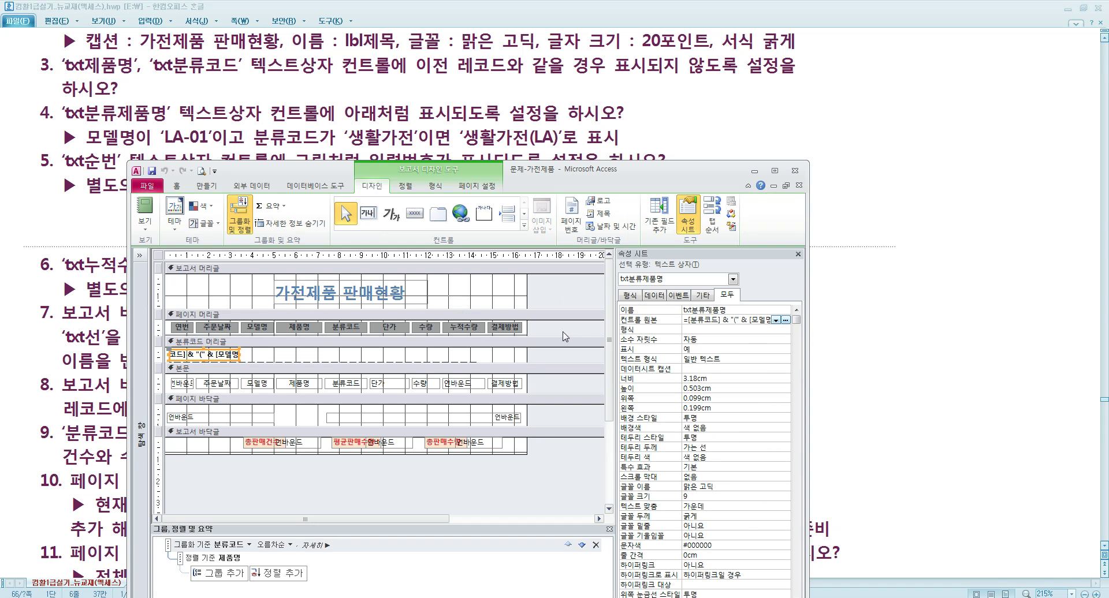
key(shift+F2)
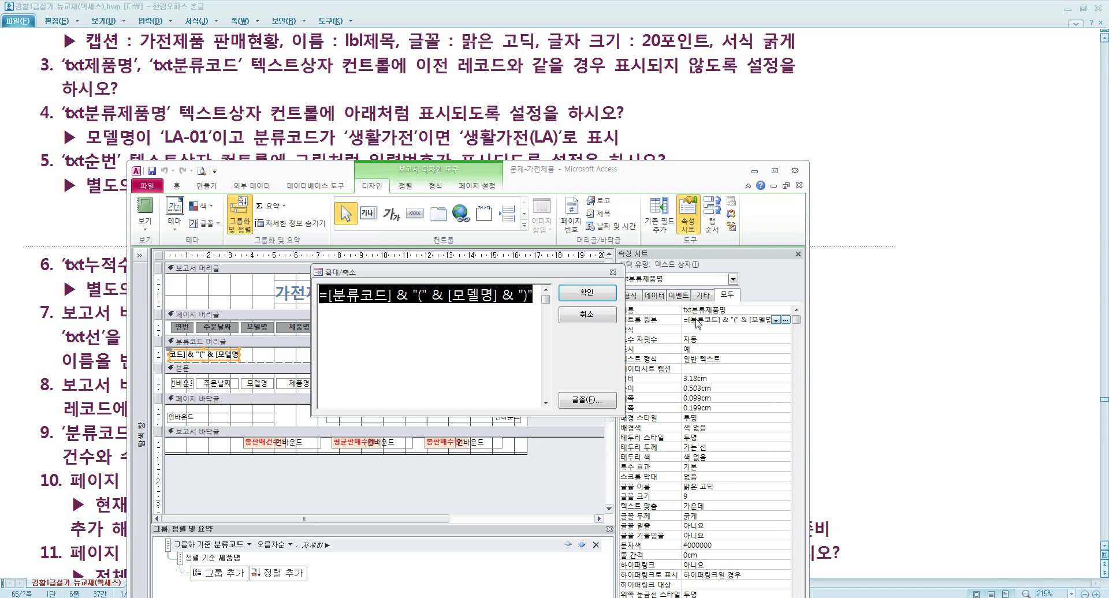
click(518, 327)
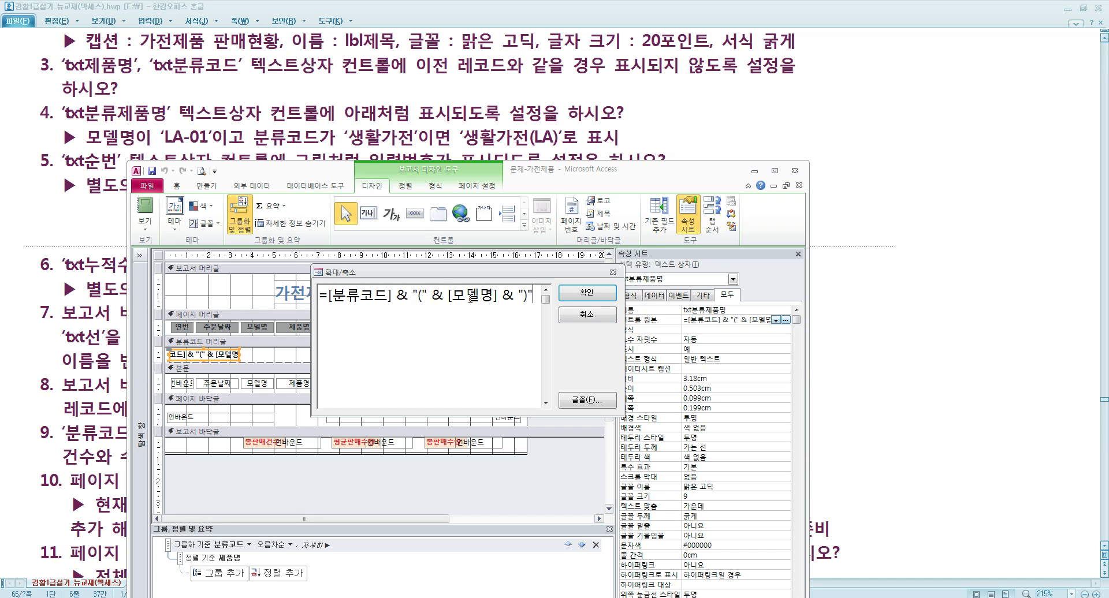
click(450, 324)
text(le)
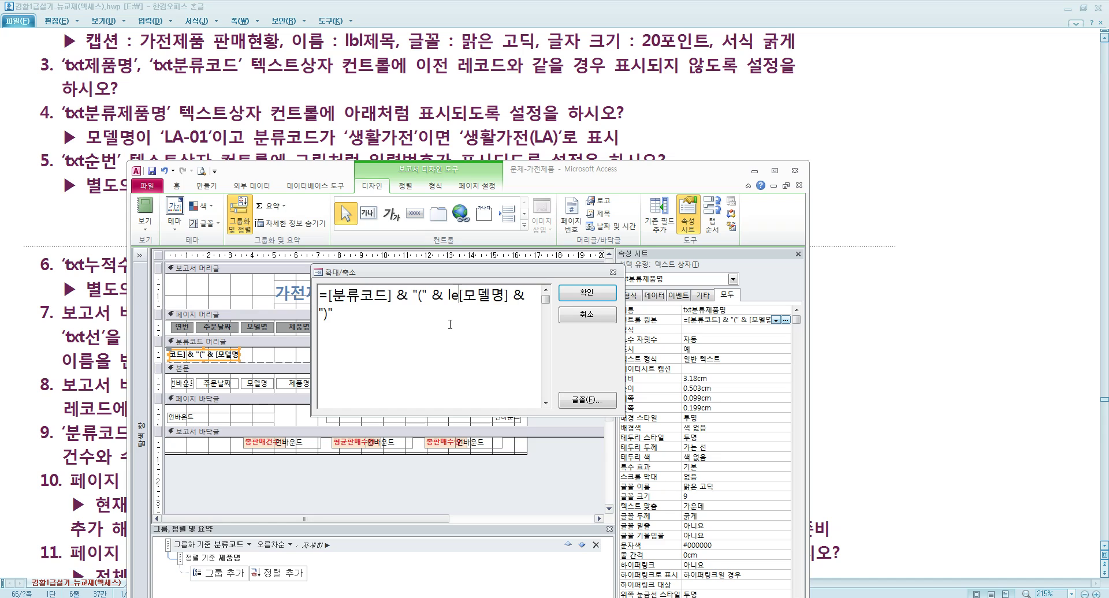
text(ft()
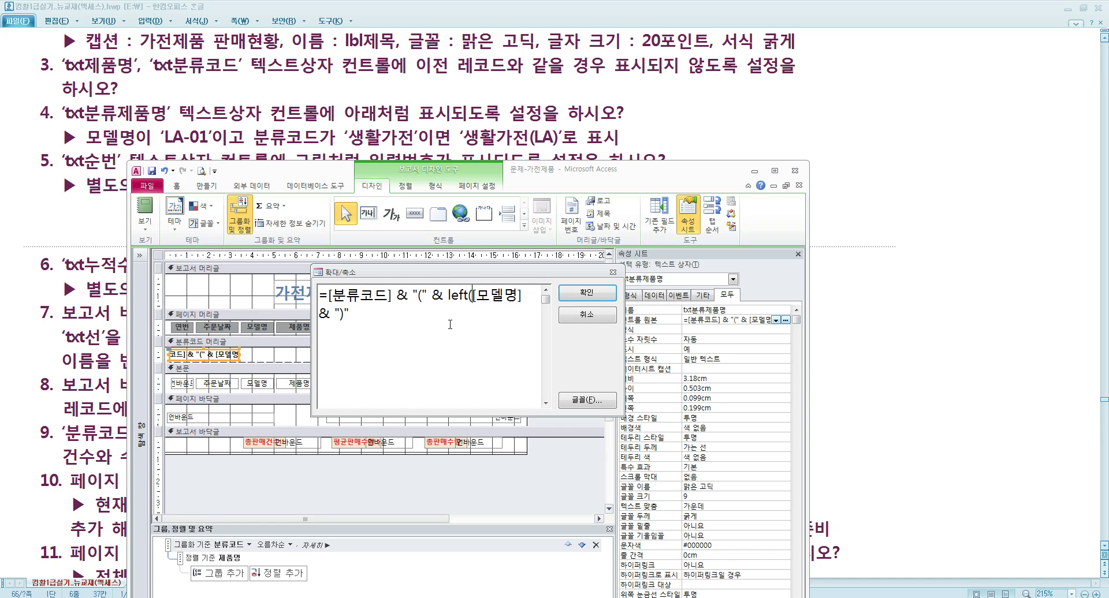
key(End)
text(,2))
key(Return)
key(Return)
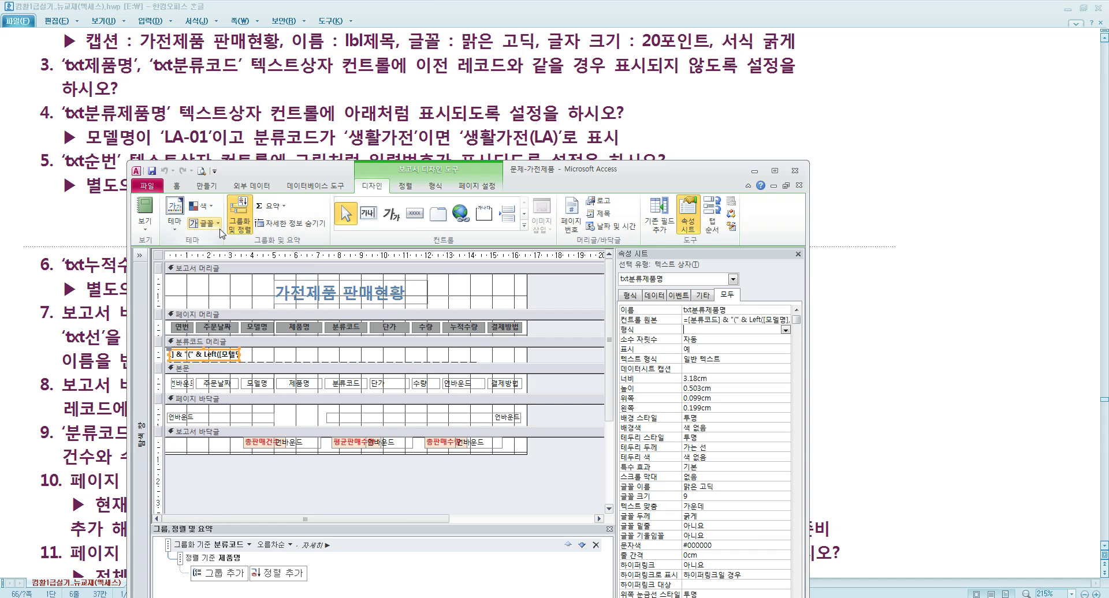
Check the shortened model code in the group header in print preview and return to design view
right_click(570, 293)
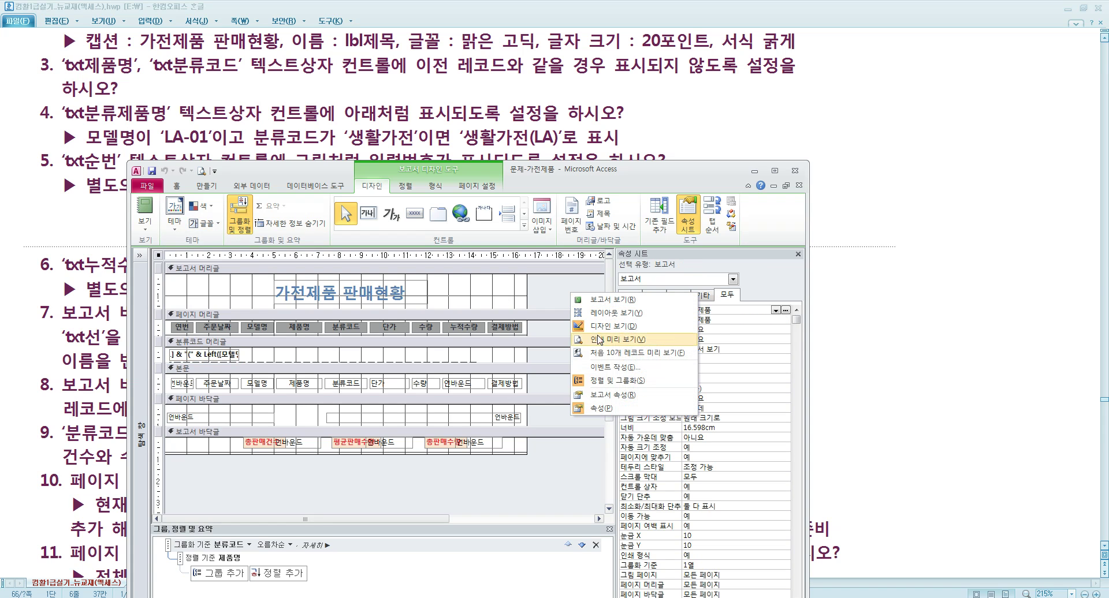
click(613, 340)
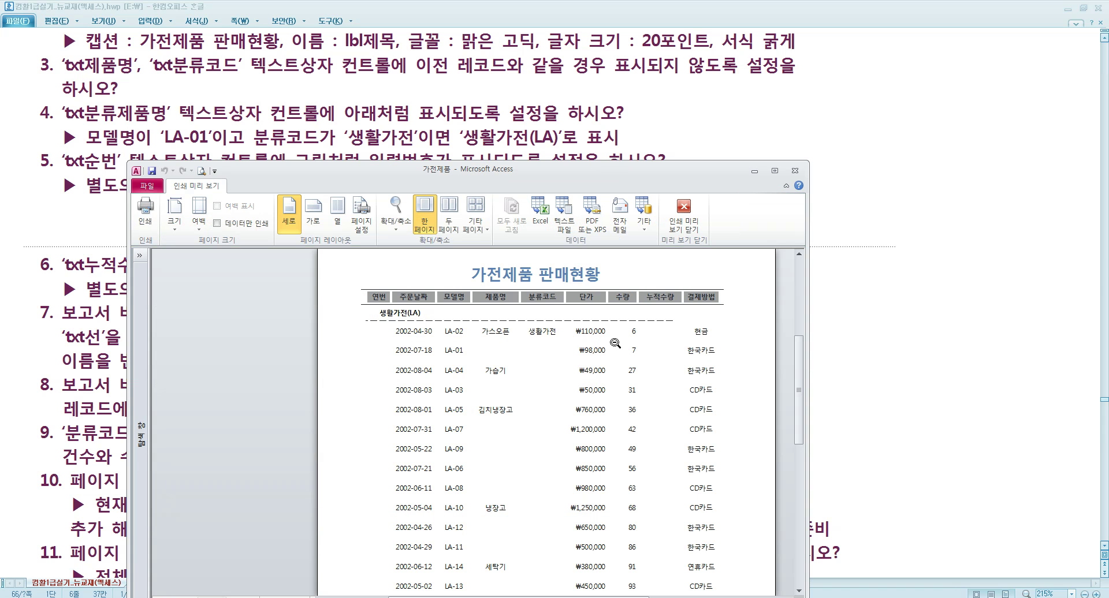
click(422, 324)
click(417, 322)
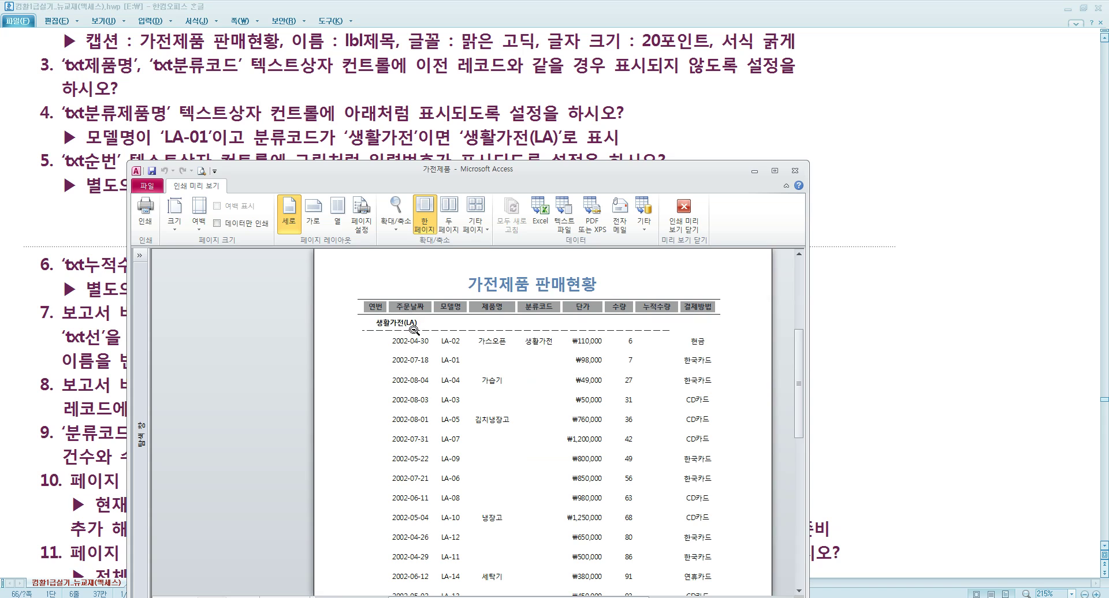
click(684, 214)
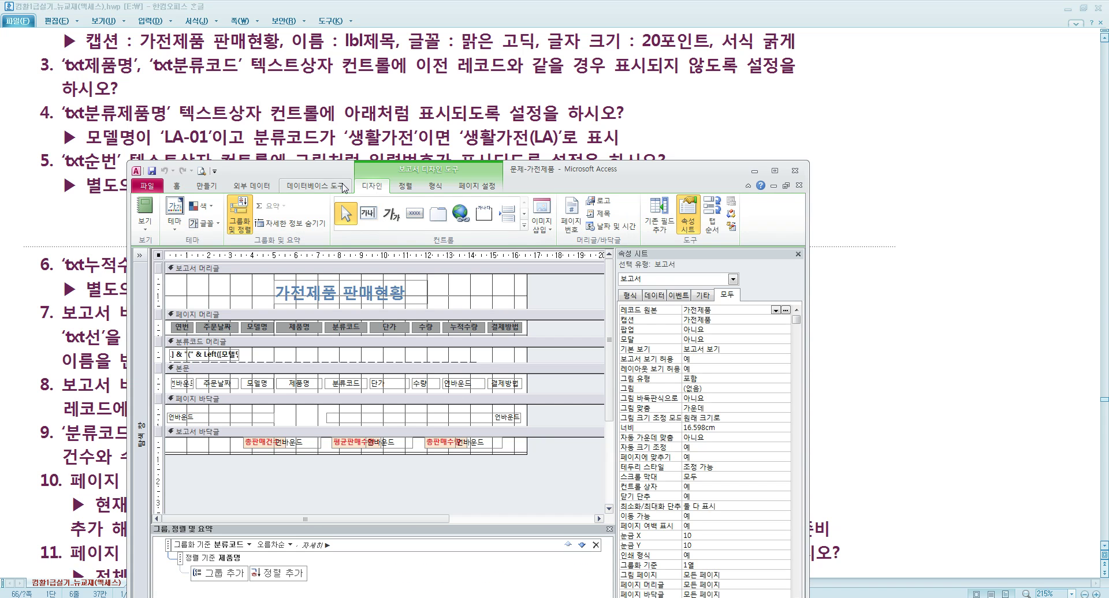
Uncover task 5 behind the Access window, inspect the txt순번 text box in the detail section, and preview the report's 연번 column
drag(316, 173, 309, 215)
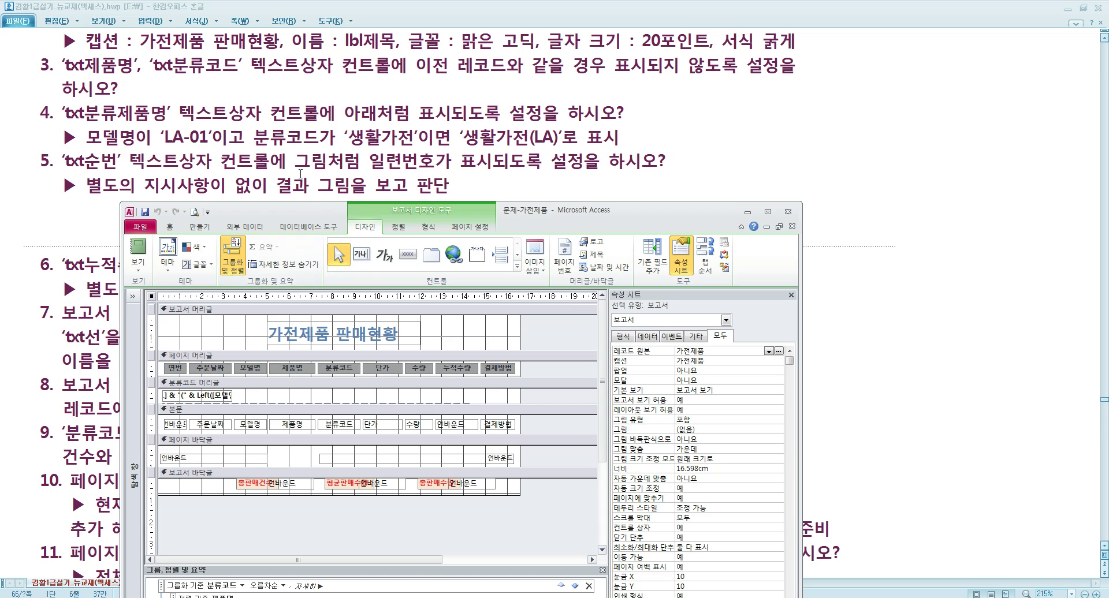
click(180, 428)
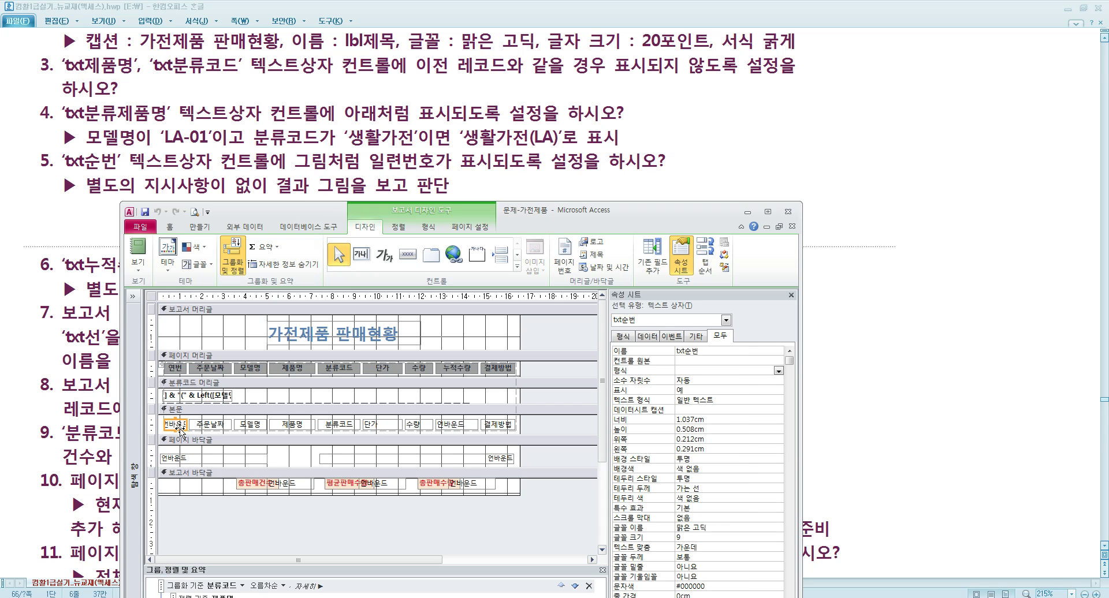
right_click(233, 337)
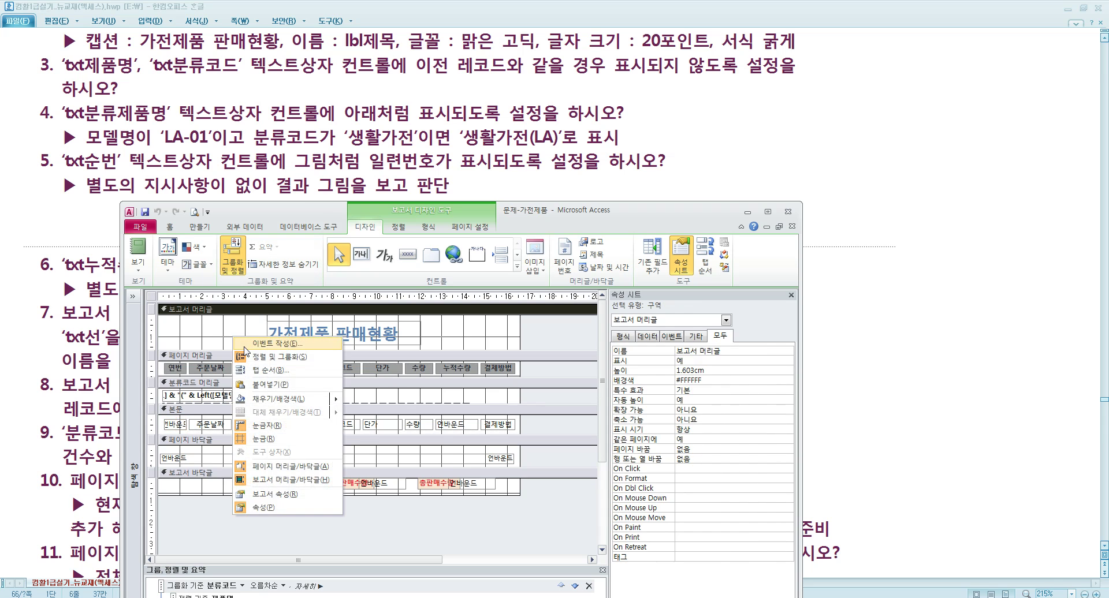
right_click(417, 520)
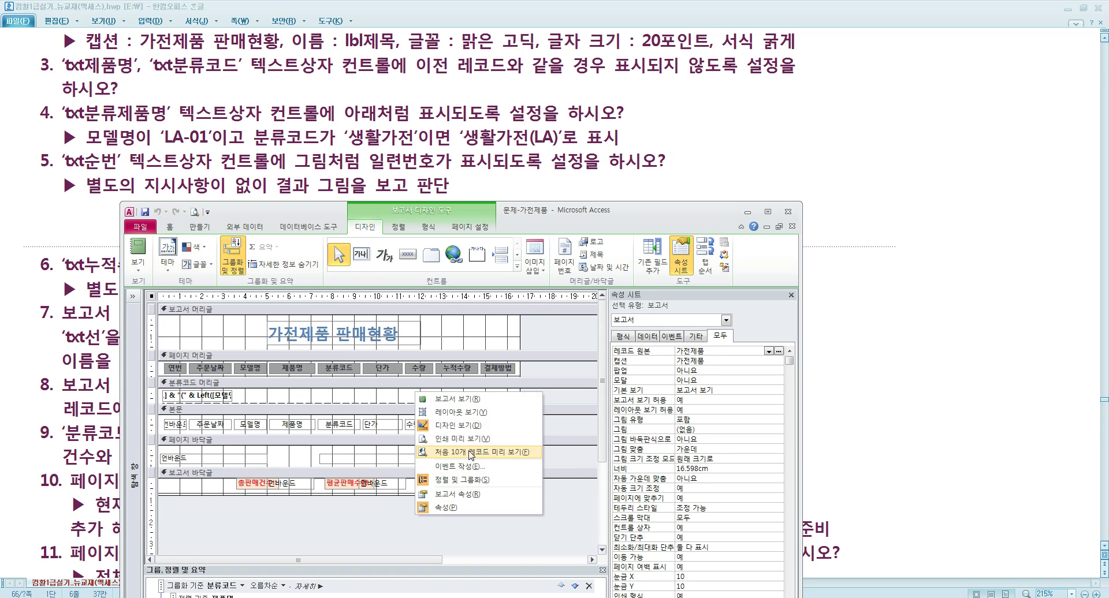
click(445, 439)
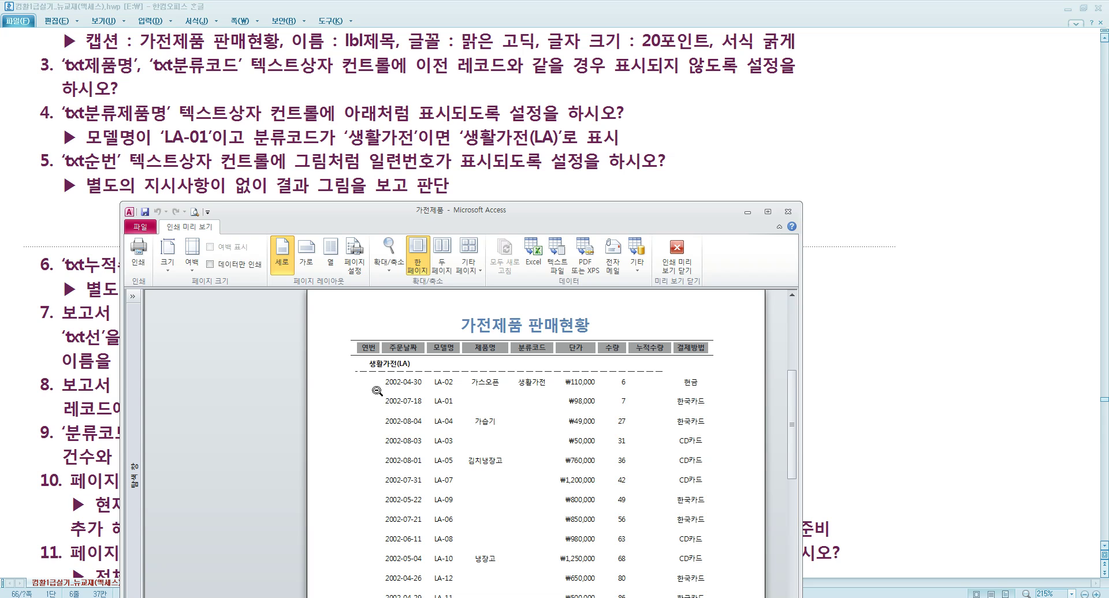
Switch to the Hancom Office document and examine how the sample report numbers records across the 생활가전(LA) and 소형가전(SA) groups
click(317, 191)
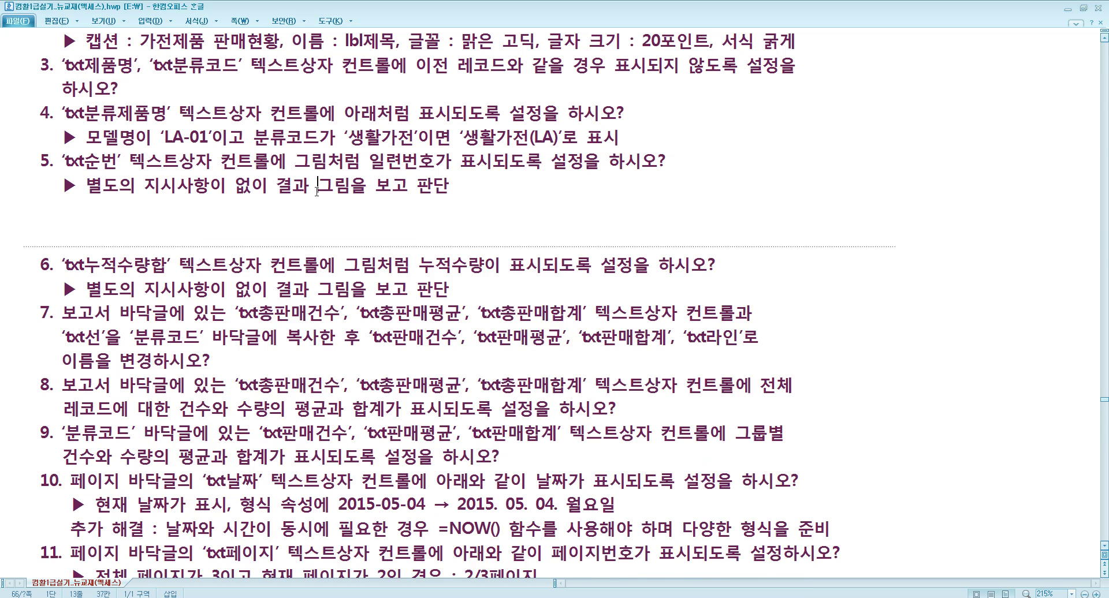
scroll(317, 191, up, 15)
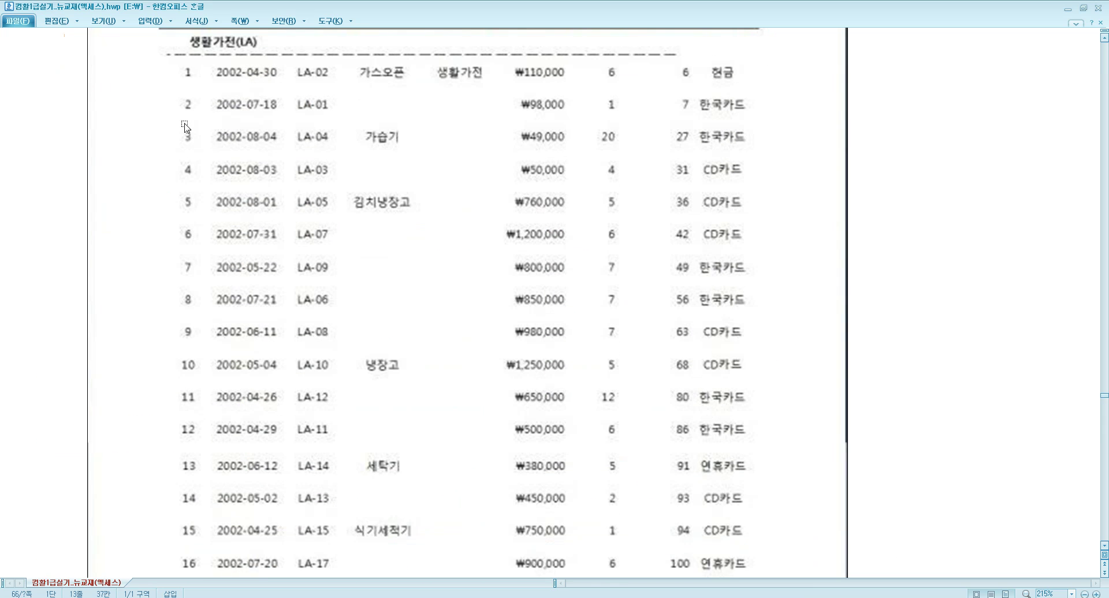
scroll(185, 127, down, 7)
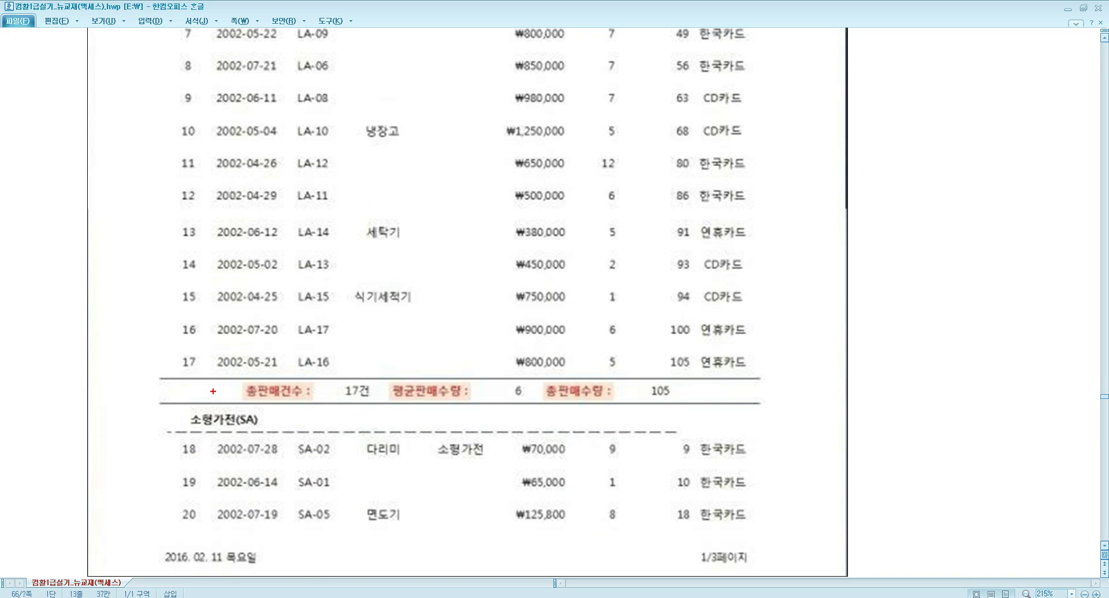
mouse_move(173, 351)
mouse_down()
mouse_move(198, 369)
mouse_move(143, 399)
mouse_move(159, 441)
mouse_move(166, 432)
mouse_move(158, 450)
mouse_move(205, 463)
mouse_up()
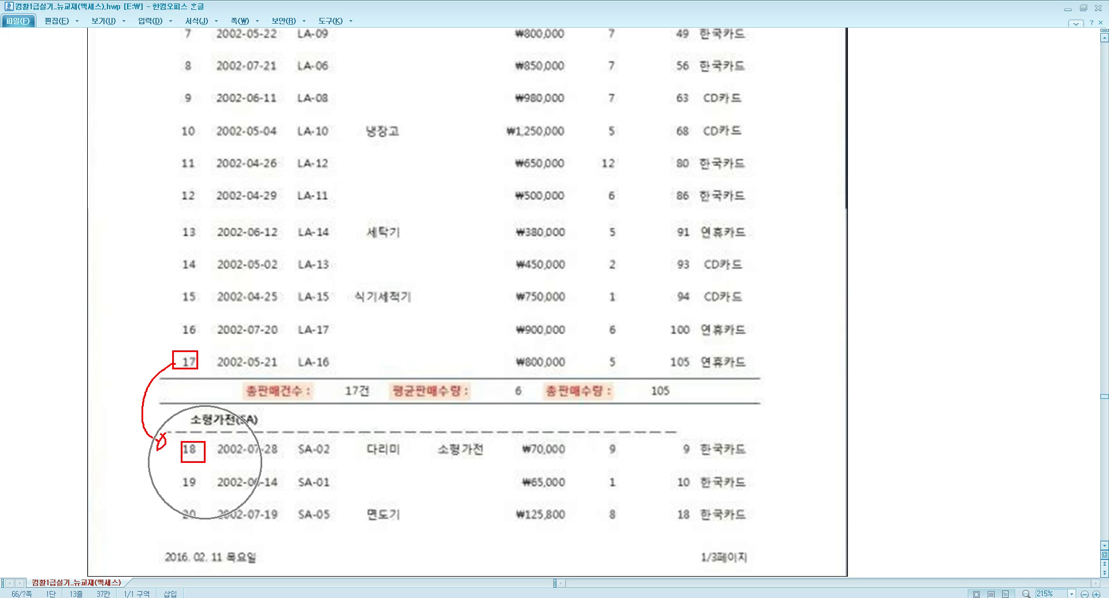
drag(174, 444, 169, 520)
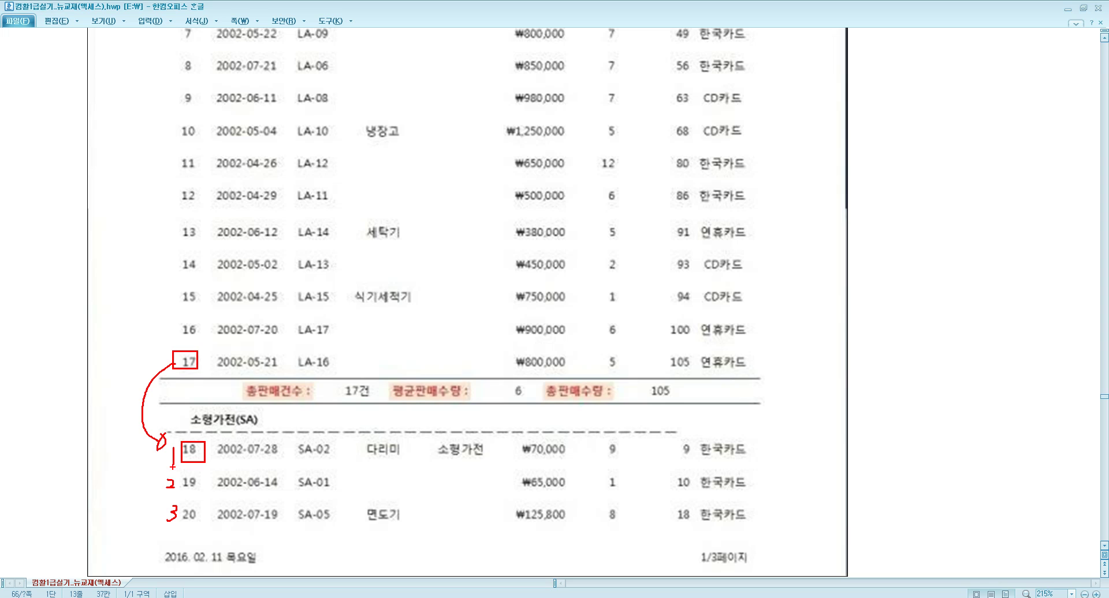
drag(161, 464, 183, 469)
key(Escape)
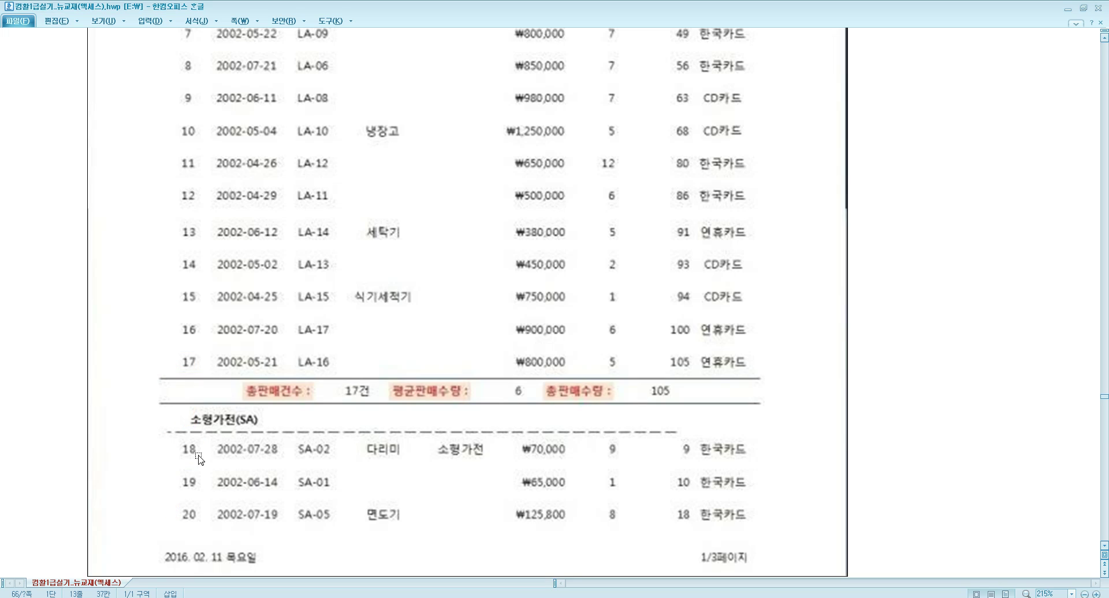
Reread the txt순번 serial number task in the exam document, then switch to Access and return the report to design view
scroll(252, 459, down, 8)
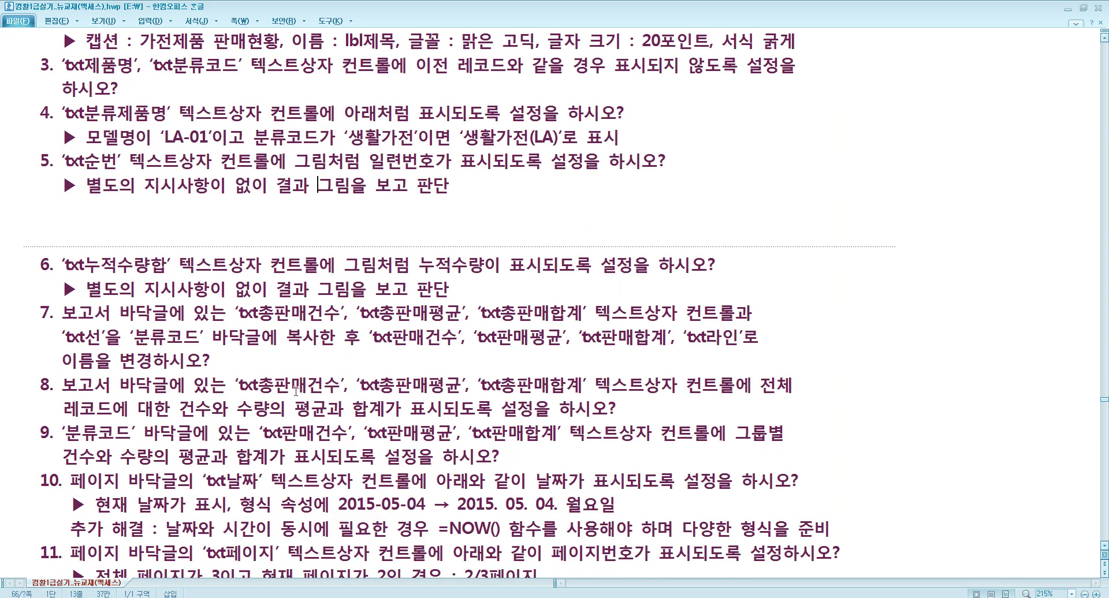
scroll(297, 389, down, 3)
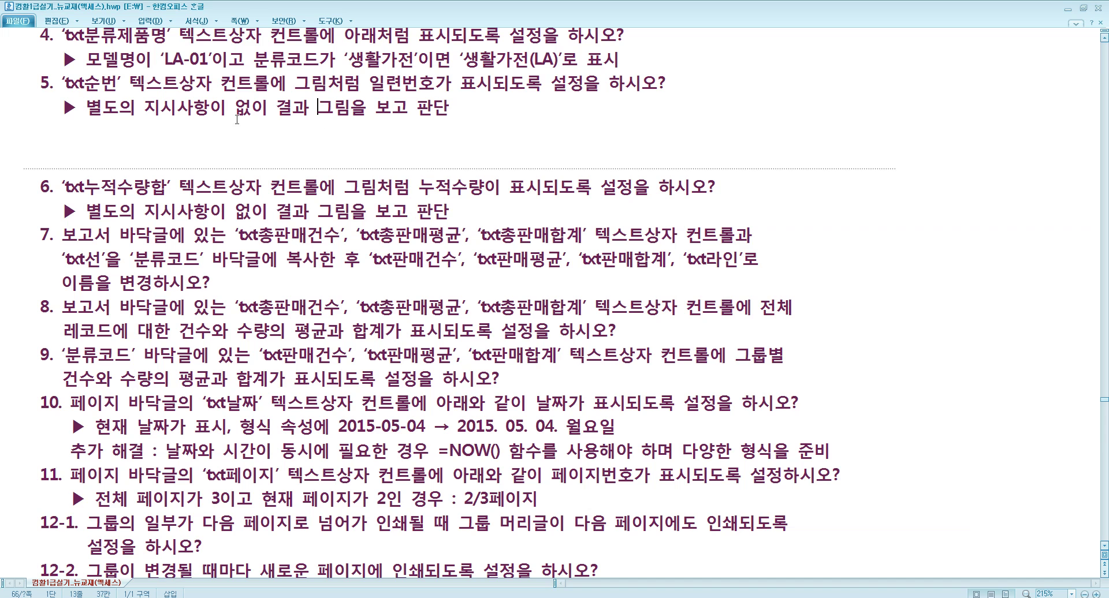
drag(234, 111, 335, 111)
click(336, 111)
key(alt+Tab)
right_click(406, 319)
click(445, 351)
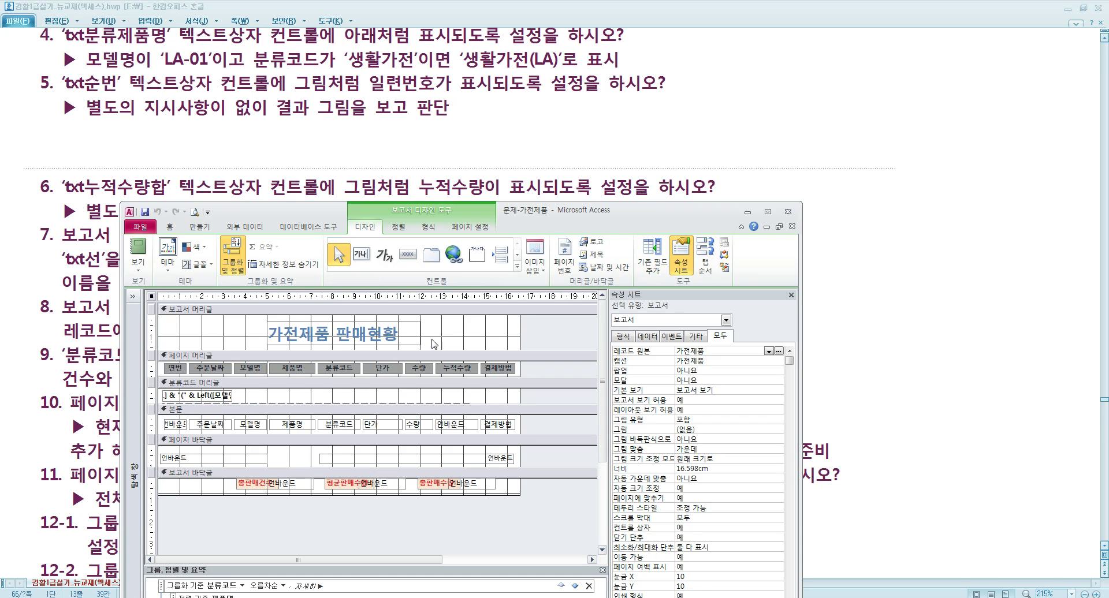
Set the control source of the txt순번 text box in the detail section to =1
click(181, 428)
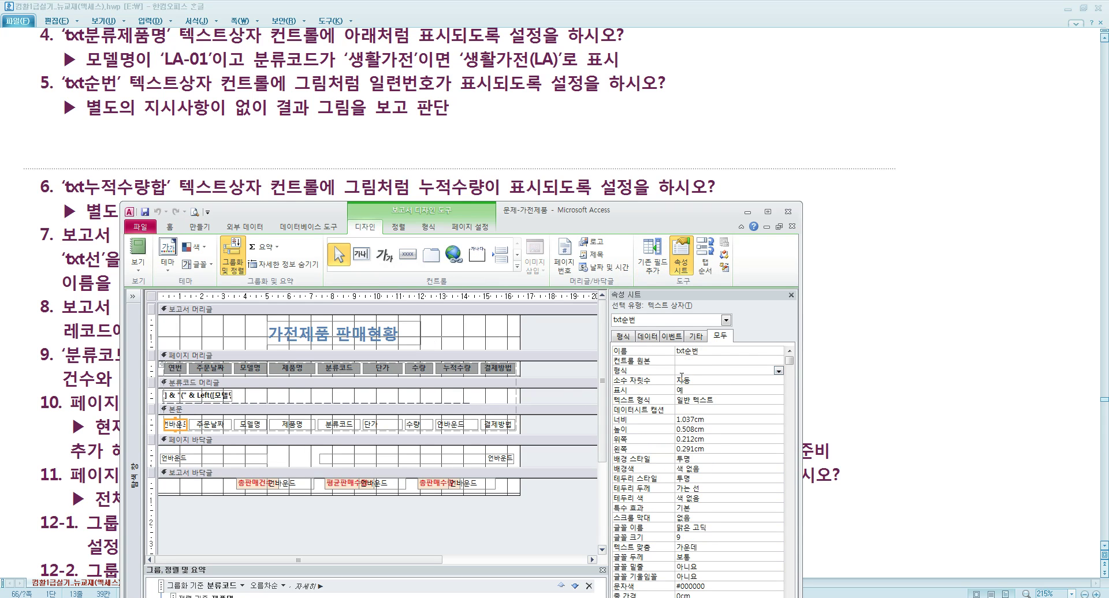
click(685, 362)
text(=1)
Set the 누적 합계 (running sum) property of the txt순번 text box to 모두
scroll(696, 361, down, 15)
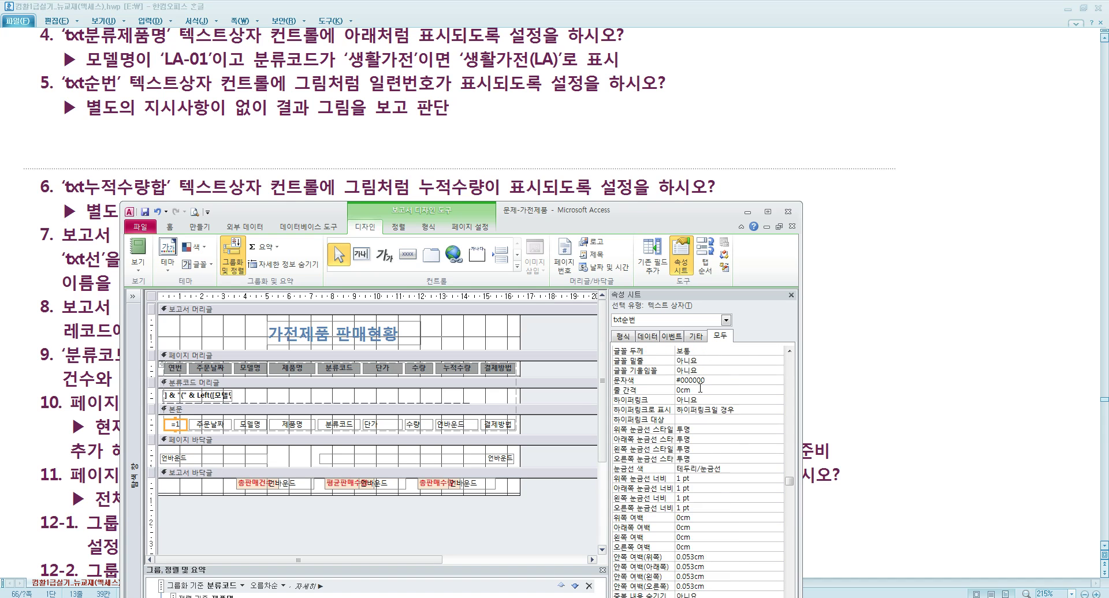
scroll(700, 390, down, 3)
click(689, 519)
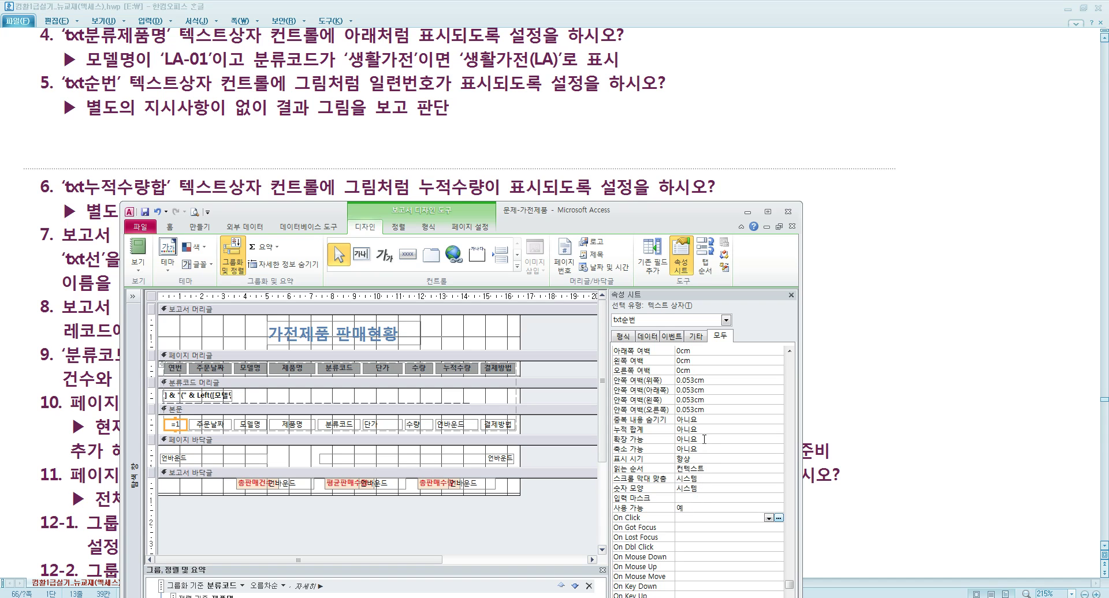
click(705, 429)
click(779, 430)
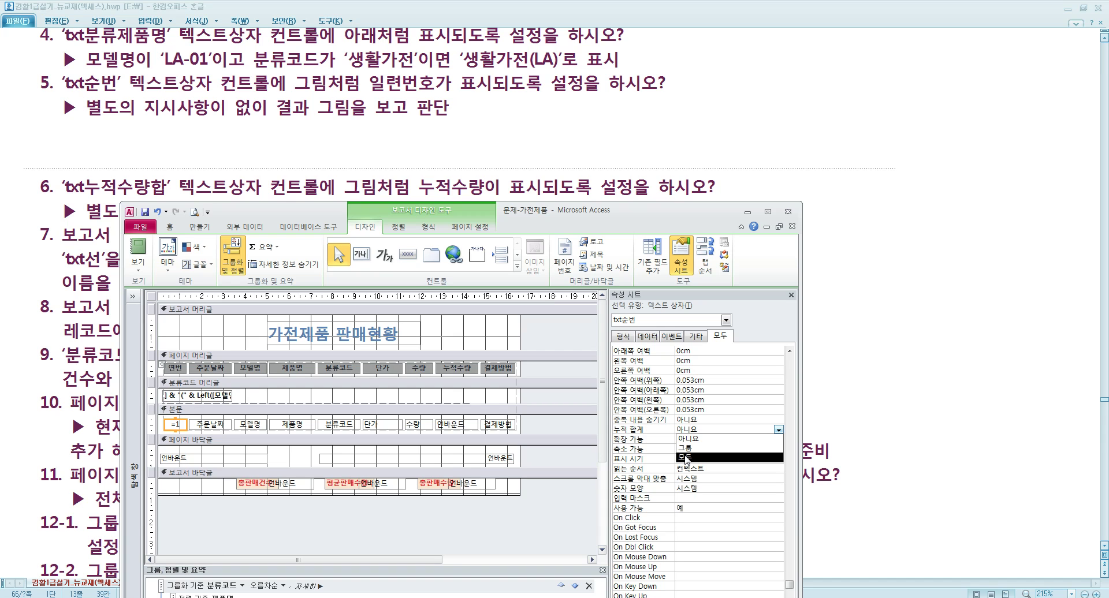
click(686, 458)
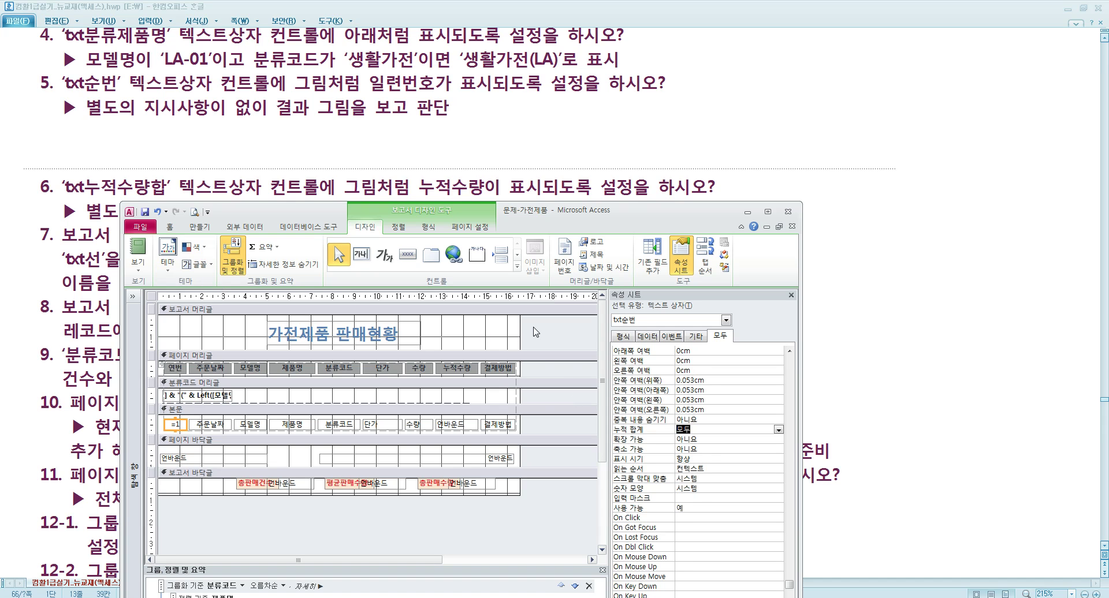
Check the 연번 numbering across the 생활가전(LA) and 소형가전(SA) groups in print preview and return to design view
right_click(536, 333)
click(573, 377)
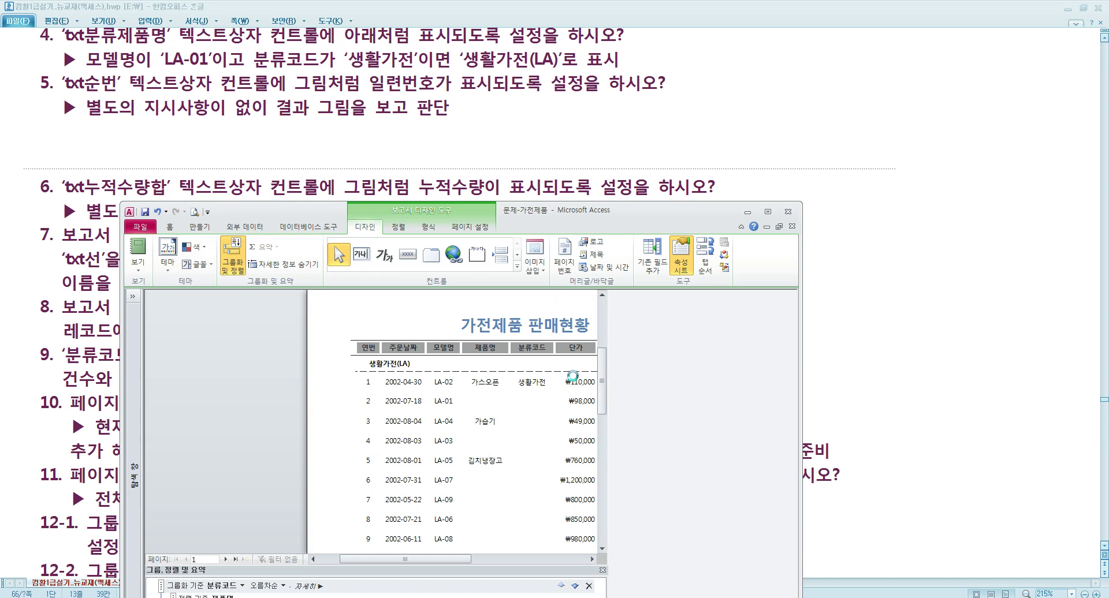
scroll(403, 399, down, 5)
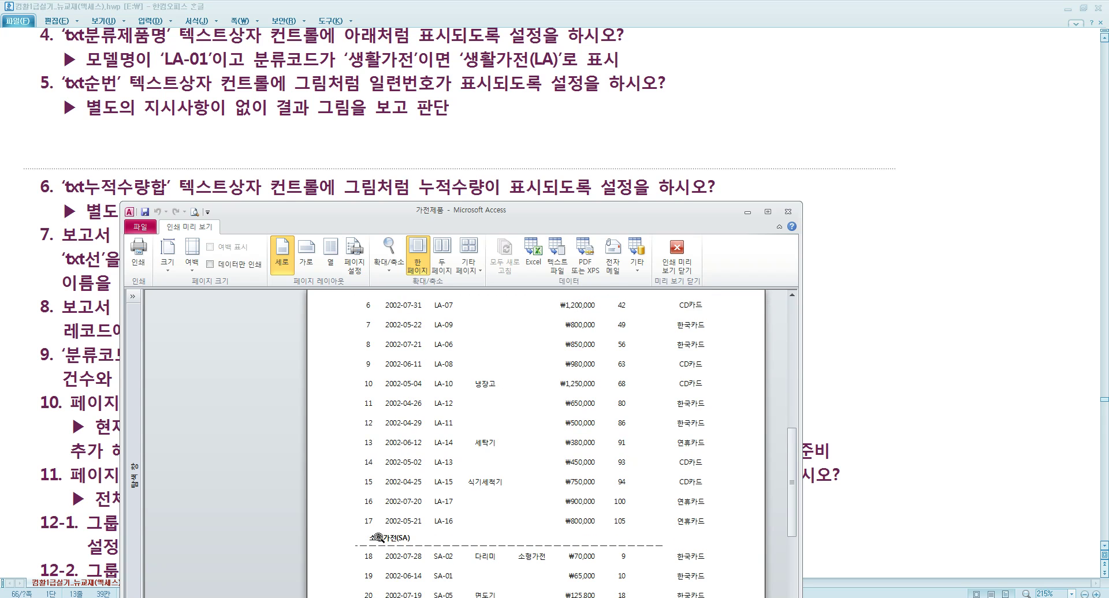
right_click(334, 361)
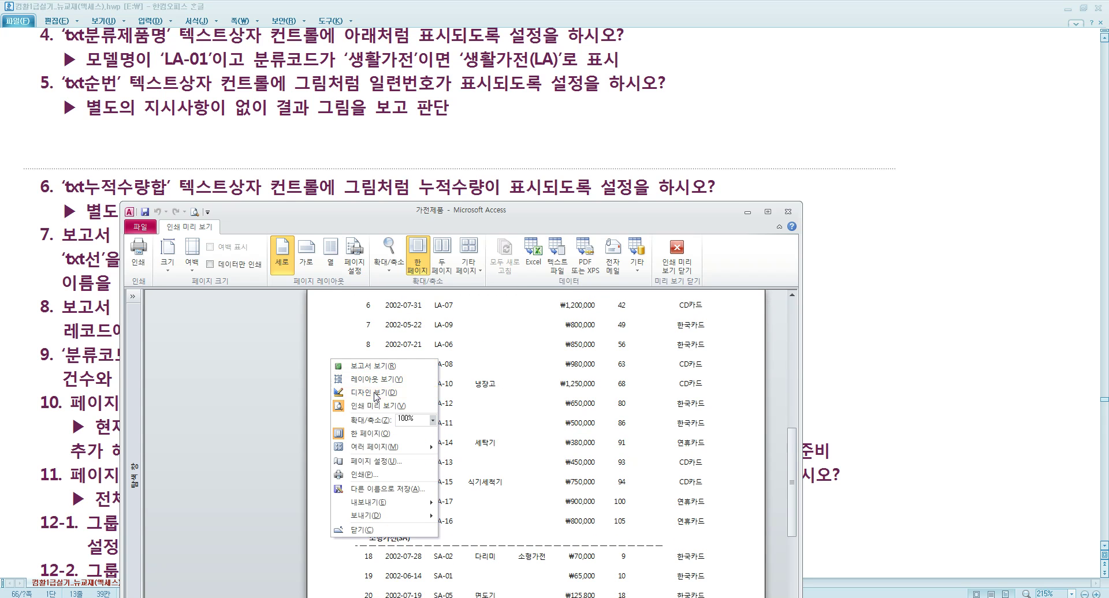
click(376, 393)
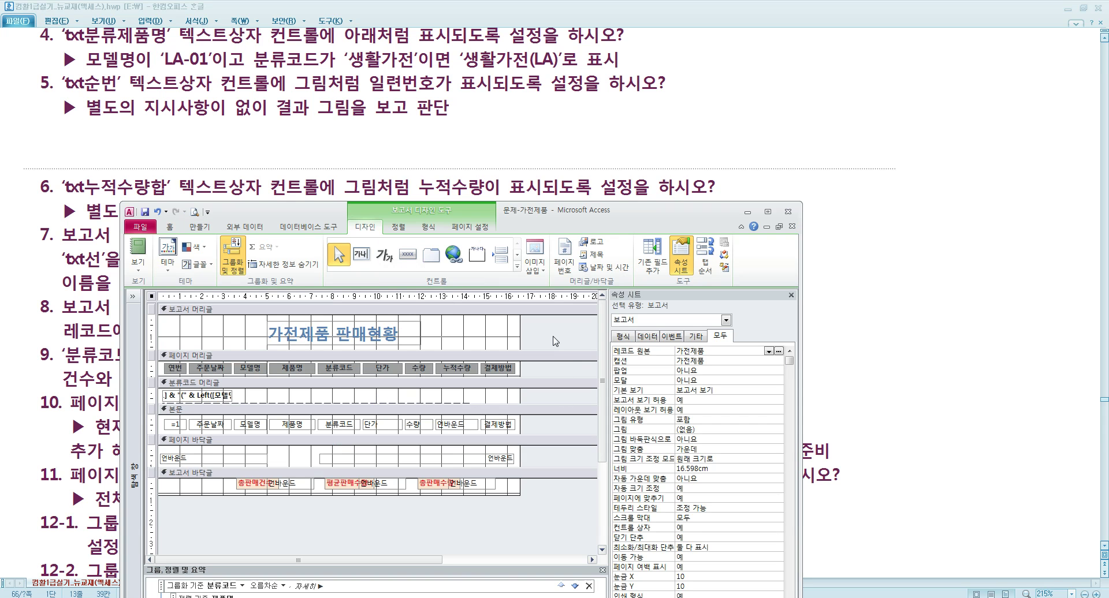
Try 그룹 as the 누적 합계 setting of the txt순번 text box
right_click(555, 341)
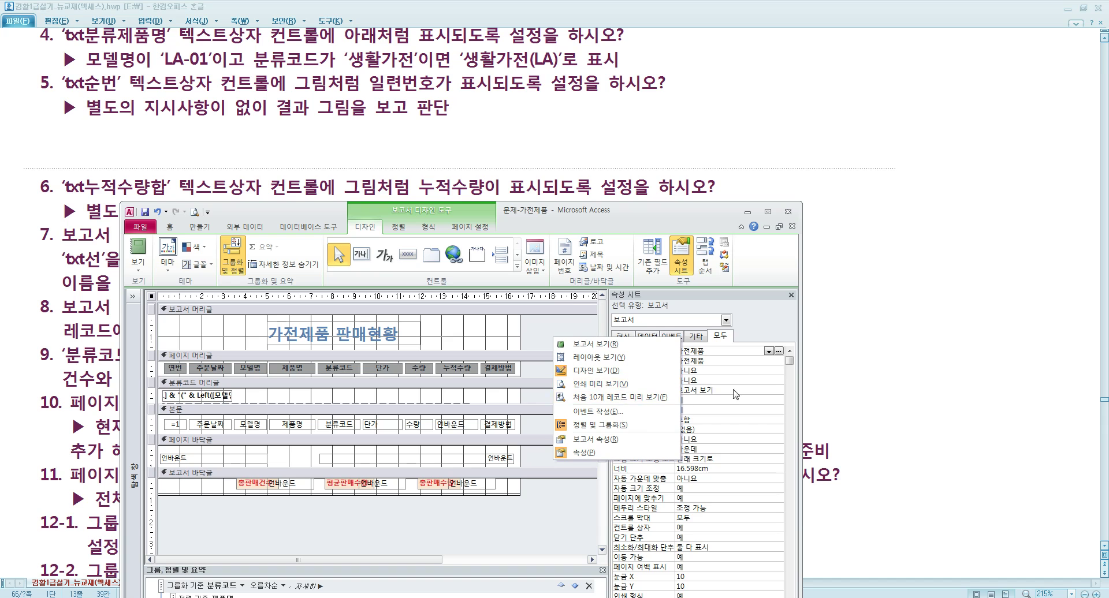
click(737, 371)
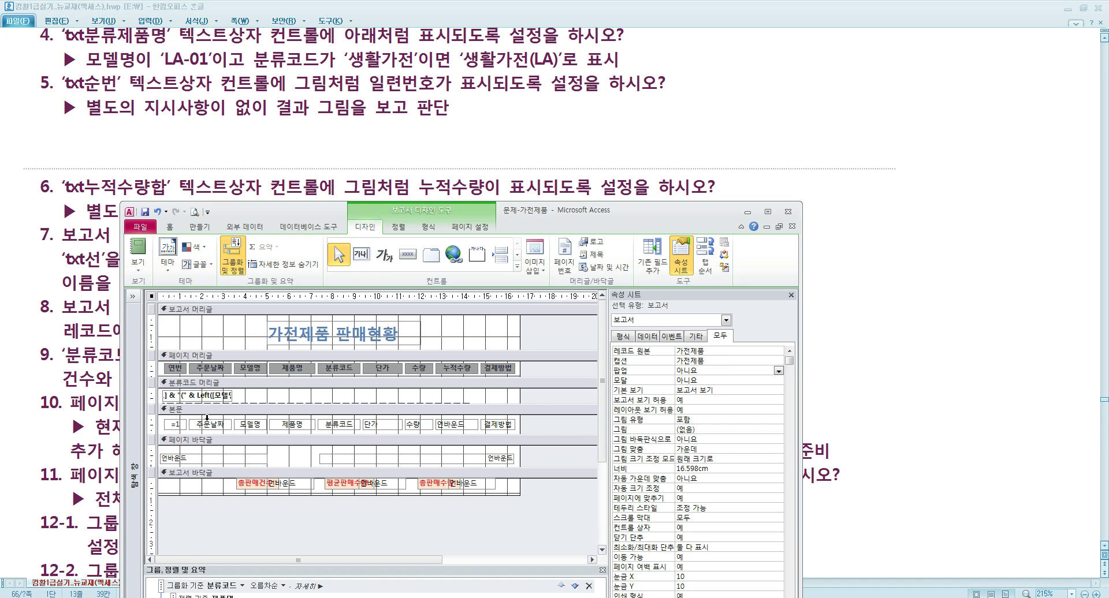
click(183, 426)
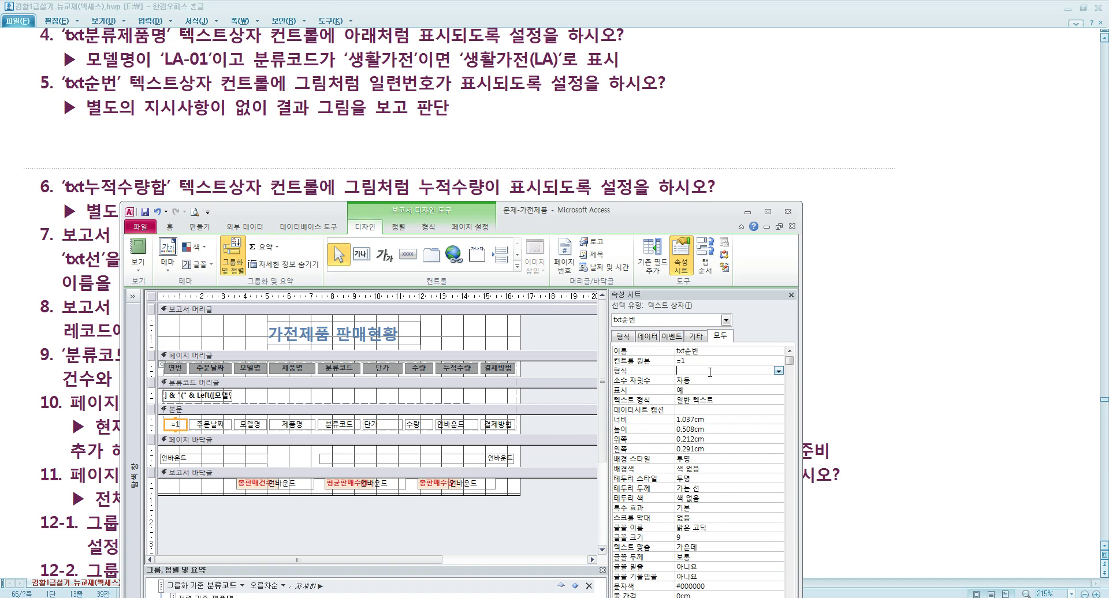
scroll(716, 393, down, 10)
scroll(717, 399, down, 2)
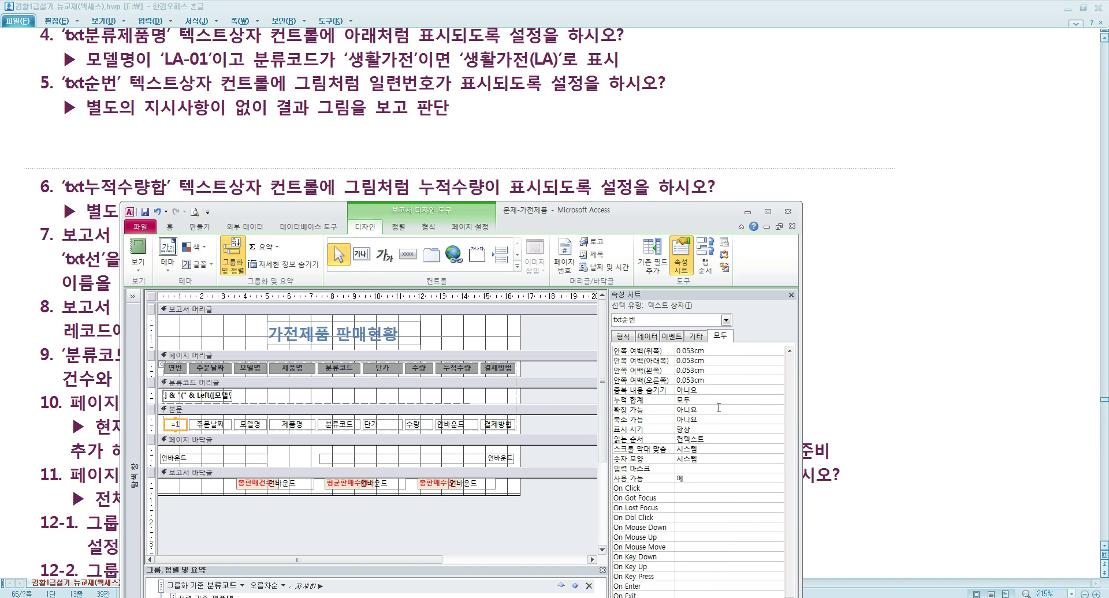
click(714, 399)
click(779, 400)
click(719, 416)
Preview the report to examine how the 그룹 running sum numbers each category, then close the preview
right_click(490, 332)
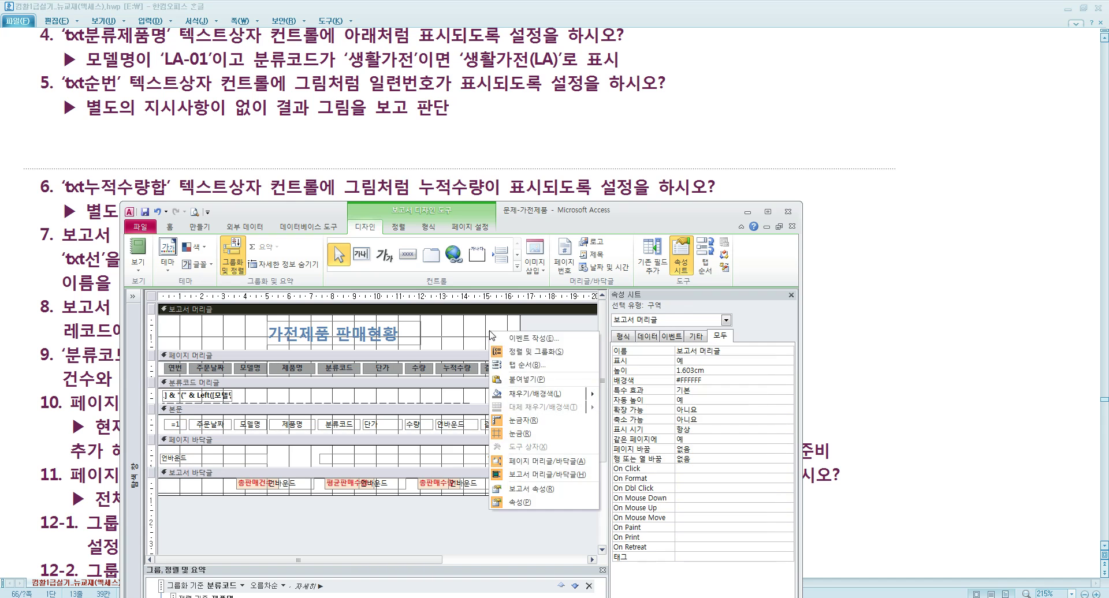
right_click(556, 325)
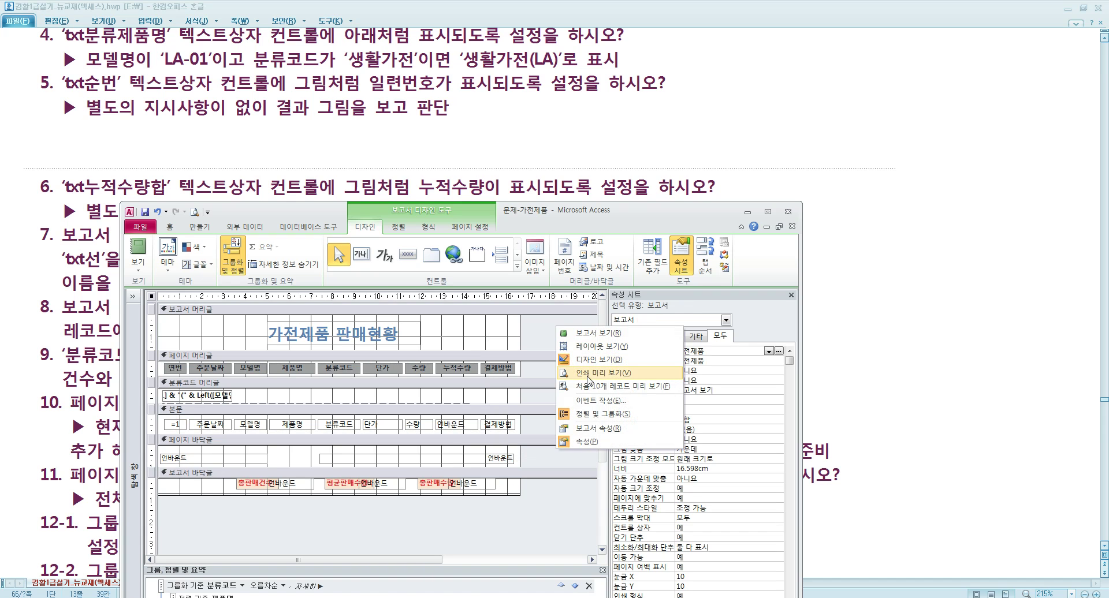
click(579, 376)
scroll(503, 378, down, 2)
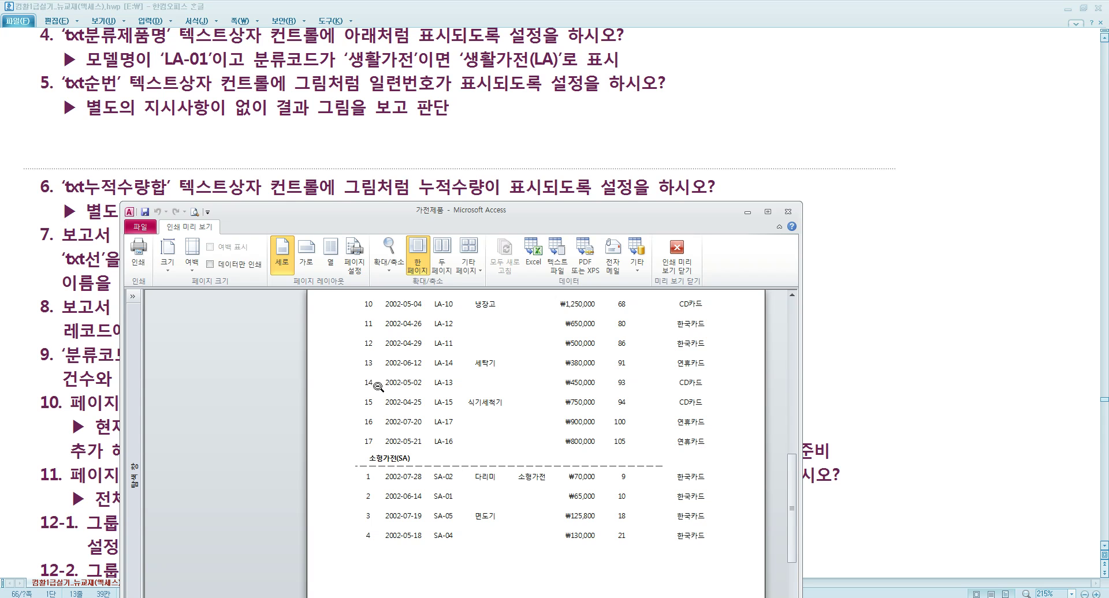
click(678, 255)
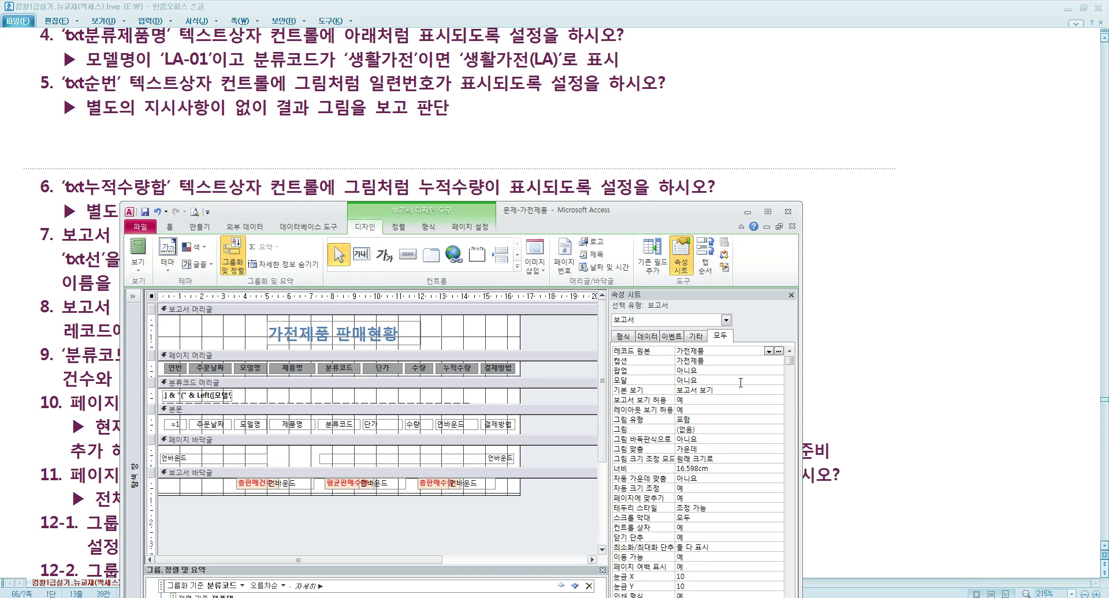
Set the 누적 합계 property of the txt순번 text box back to 모두
click(182, 425)
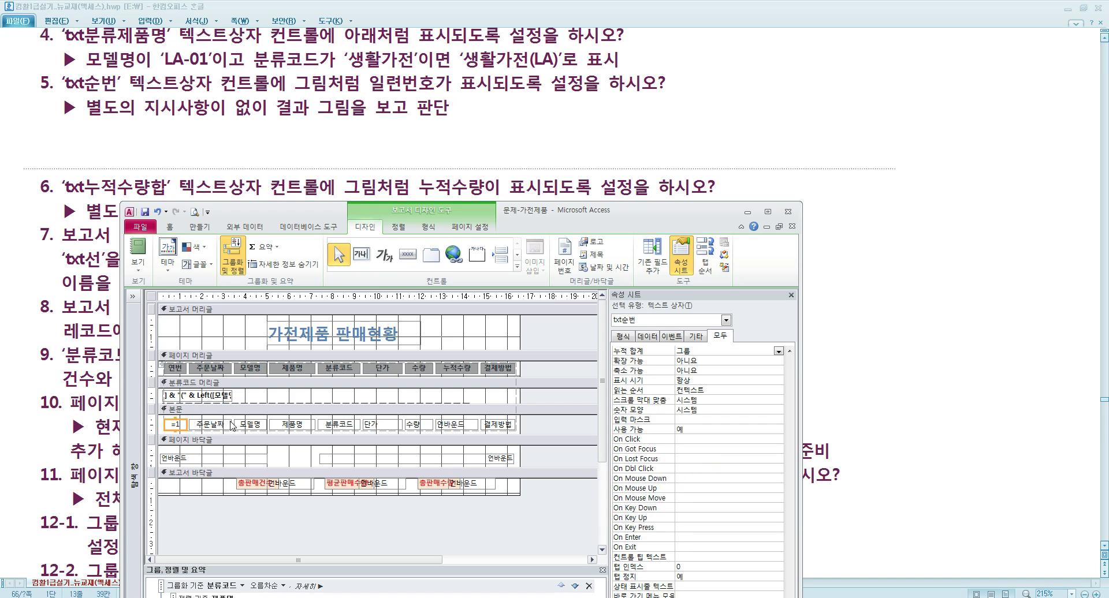
click(779, 352)
click(720, 379)
Try =2 as the control source of the txt순번 text box
scroll(720, 371, up, 10)
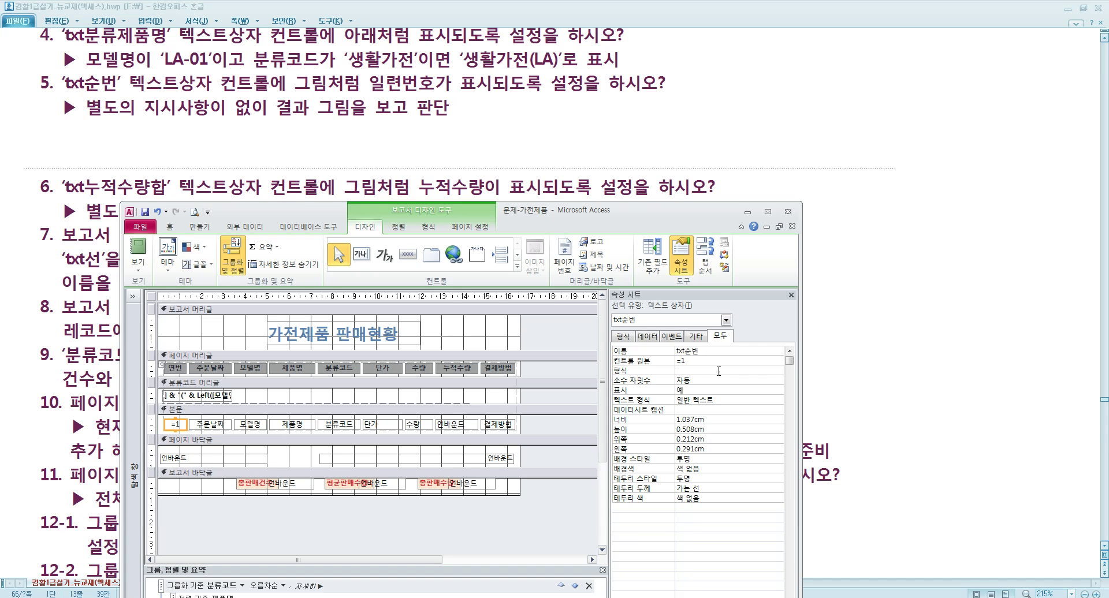
click(692, 363)
key(BackSpace)
text(2)
key(BackSpace)
key(BackSpace)
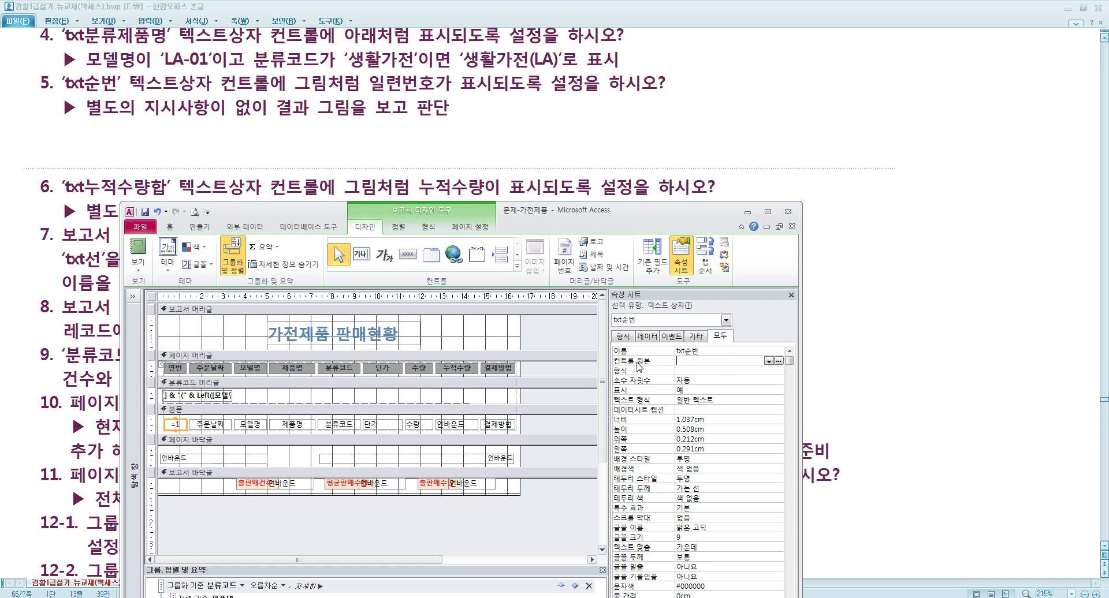
key(BackSpace)
key(BackSpace)
text(2)
key(BackSpace)
text(=)
click(735, 373)
drag(721, 361, 688, 362)
key(BackSpace)
click(739, 371)
Examine how the =2 control source numbers the 연번 column in print preview, then close the preview
right_click(529, 323)
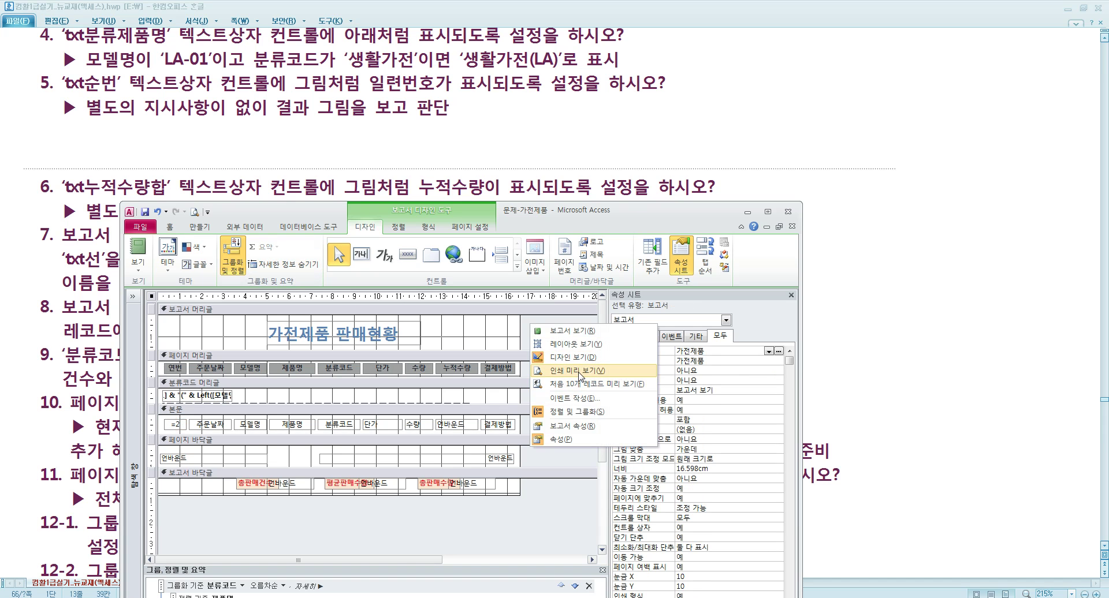
click(579, 372)
scroll(377, 372, down, 5)
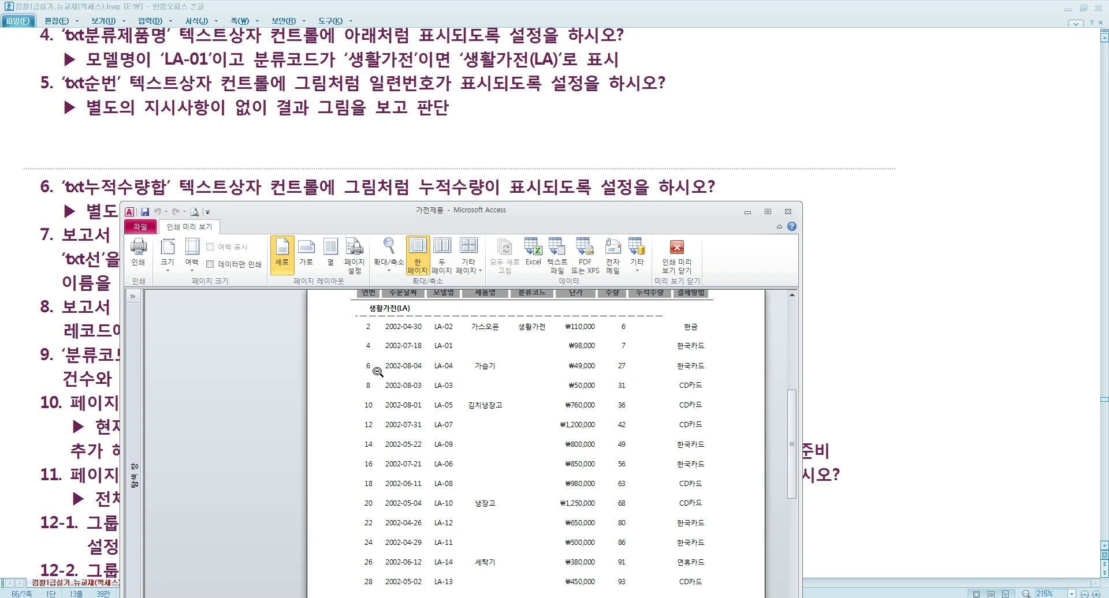
click(674, 263)
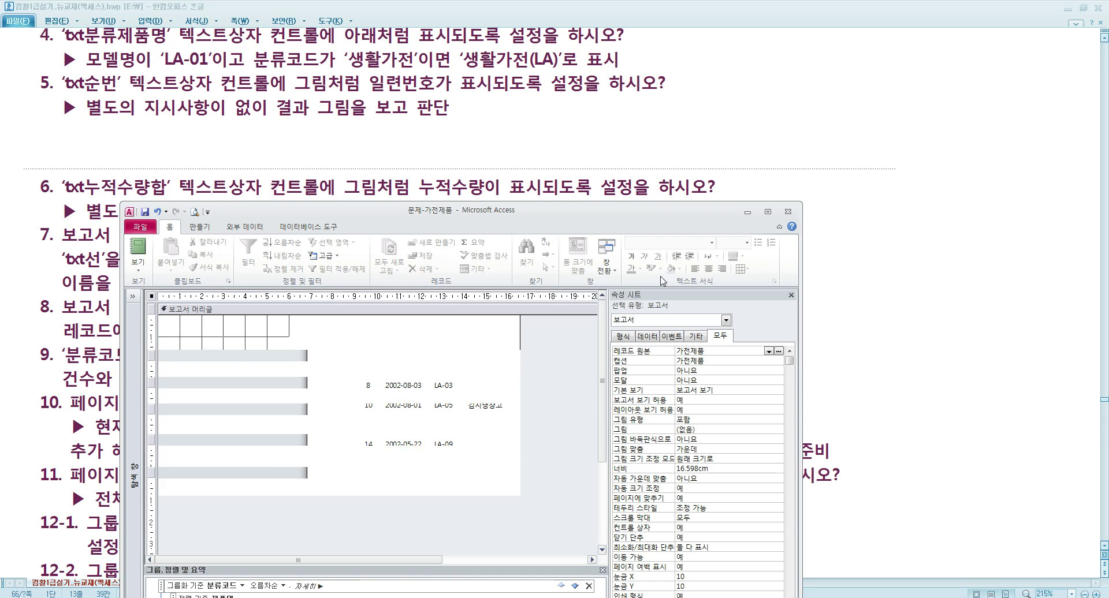
Restore the control source of the txt순번 text box to =1
click(179, 426)
double_click(682, 360)
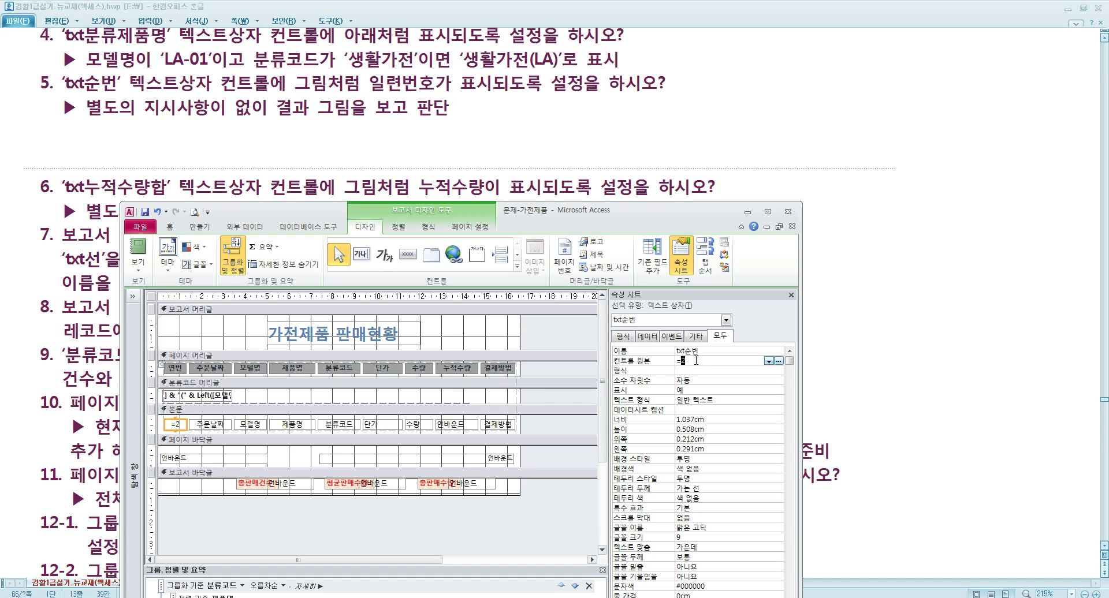
click(706, 370)
Switch to the Hancom Office document, read task 6, and study how the sample's 누적수량 column accumulates the 수량 values
click(378, 147)
scroll(386, 155, down, 3)
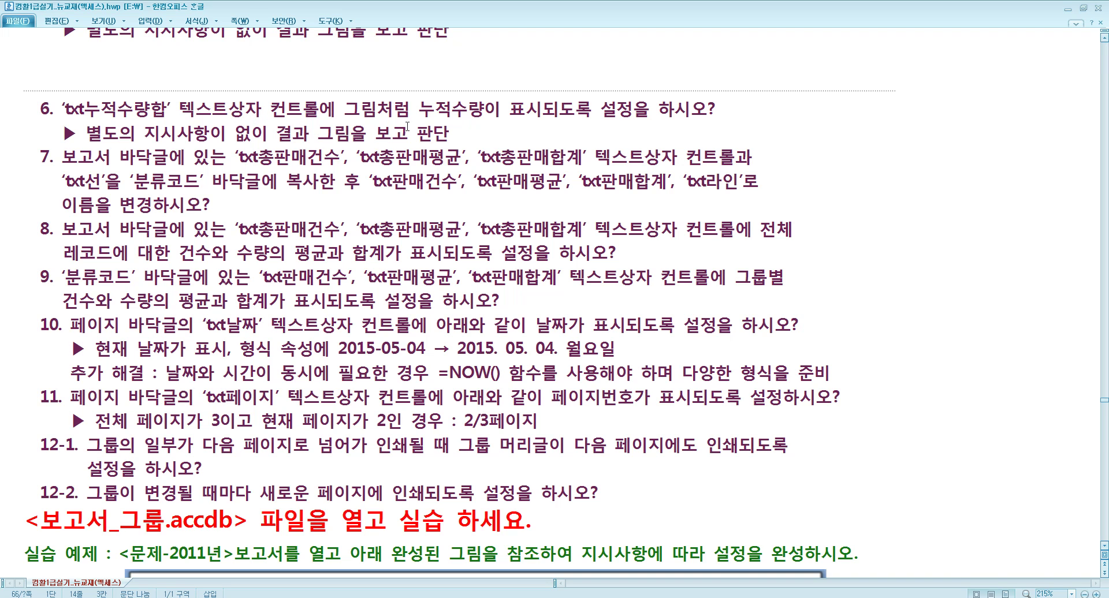
click(452, 110)
scroll(462, 150, up, 5)
scroll(488, 194, up, 10)
scroll(641, 243, up, 1)
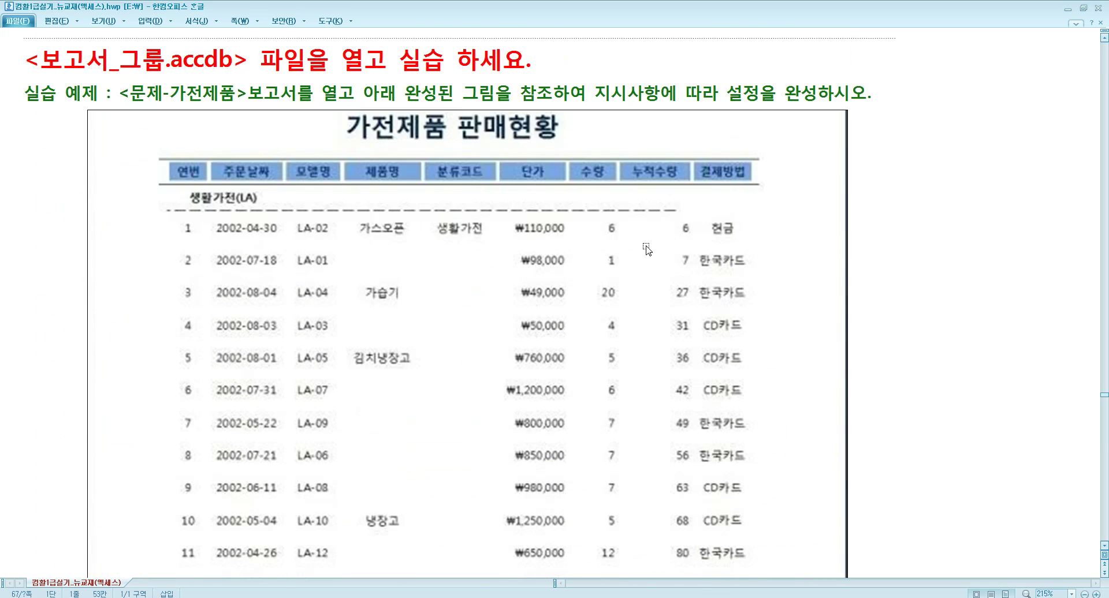
scroll(649, 272, down, 1)
drag(602, 142, 693, 160)
drag(620, 155, 671, 175)
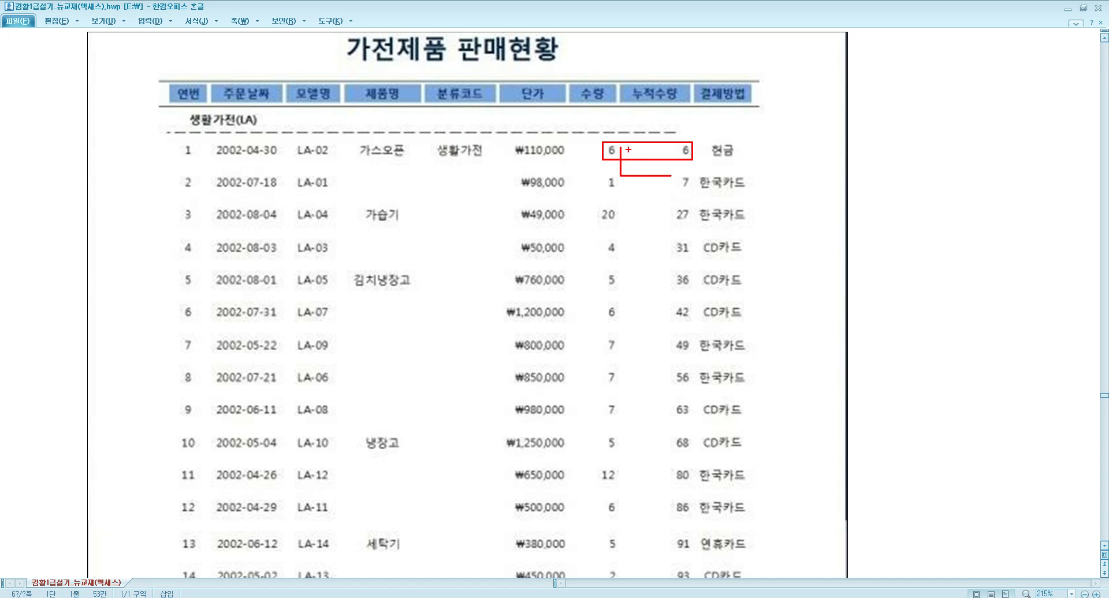
mouse_move(630, 153)
mouse_down()
mouse_move(631, 215)
mouse_move(668, 215)
mouse_up()
mouse_move(640, 155)
mouse_down()
mouse_move(643, 234)
mouse_move(665, 247)
mouse_up()
mouse_move(678, 186)
mouse_down()
mouse_move(693, 178)
mouse_move(673, 208)
mouse_move(693, 220)
mouse_up()
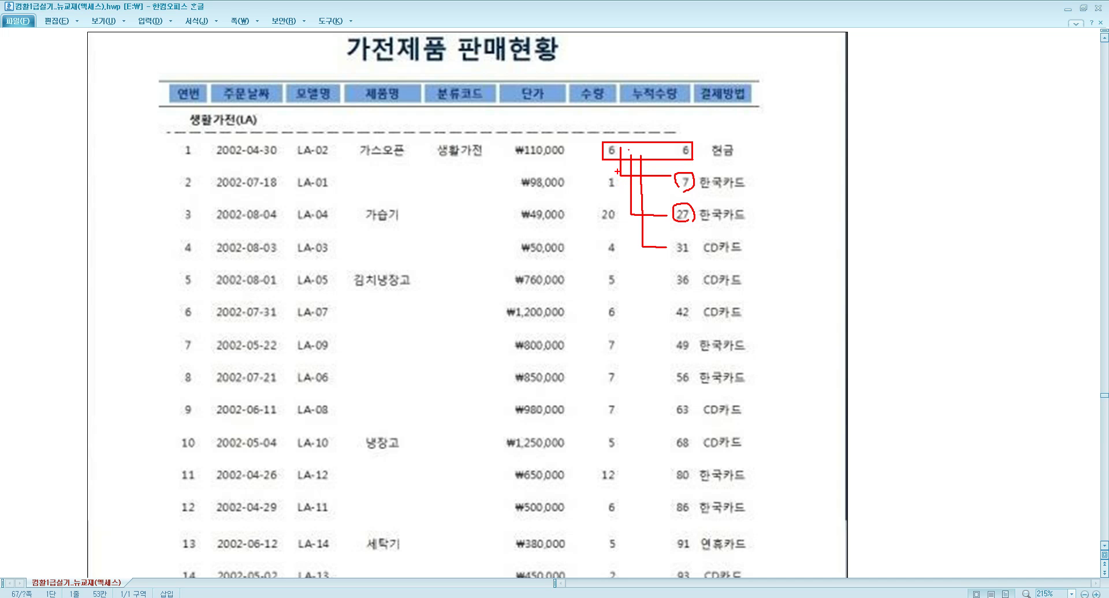
mouse_move(607, 145)
mouse_down()
mouse_move(635, 164)
mouse_move(615, 148)
mouse_move(589, 180)
mouse_move(637, 200)
mouse_move(617, 149)
mouse_up()
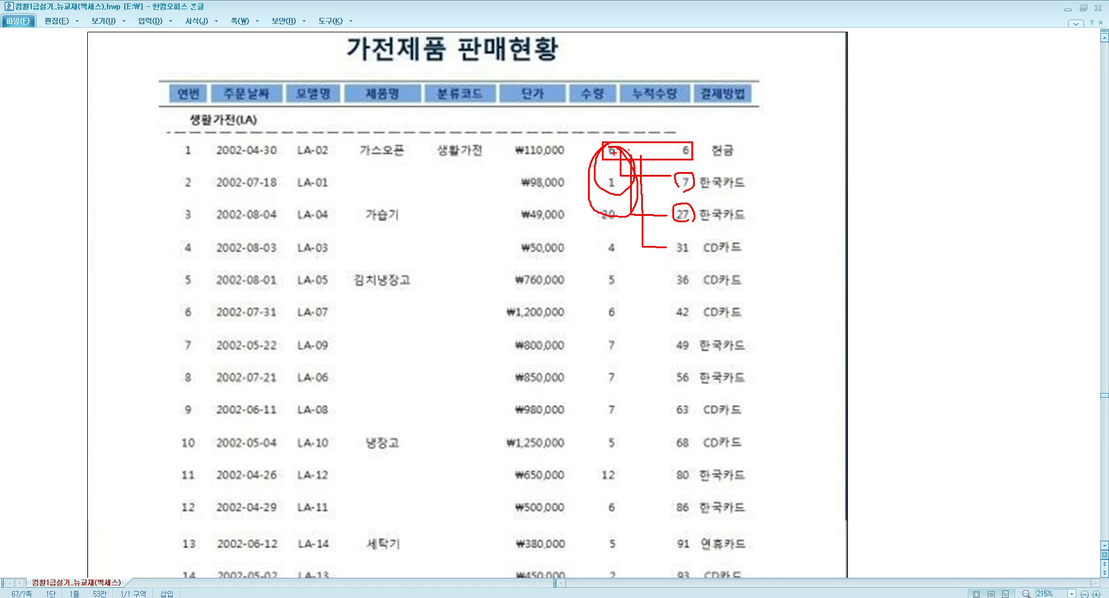
key(Escape)
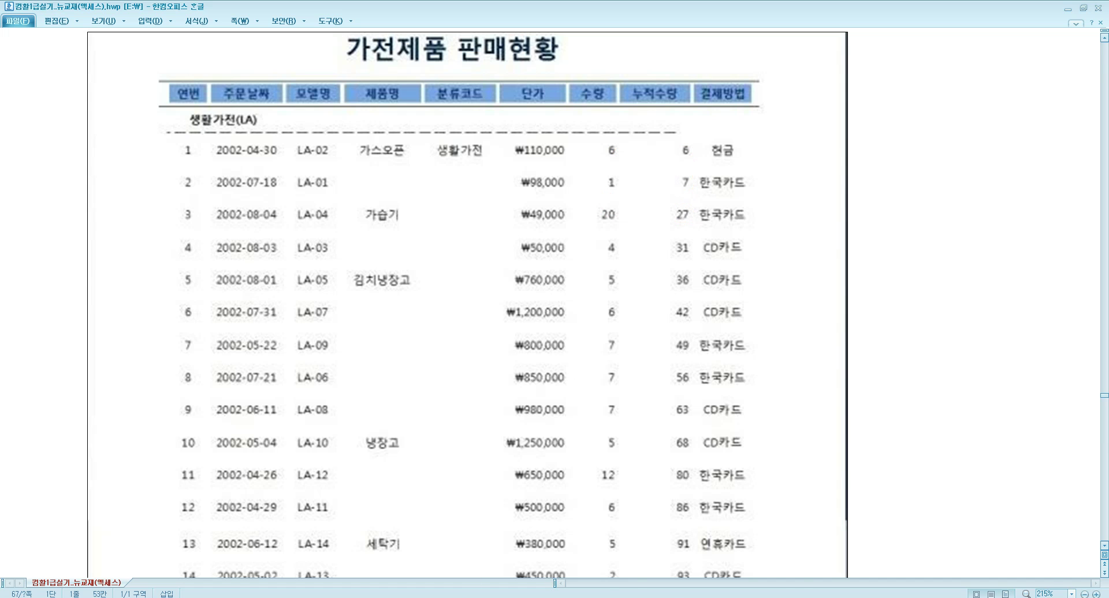
Switch to Access and set the control source of the txt누적수량합 text box to 수량
key(alt+Tab)
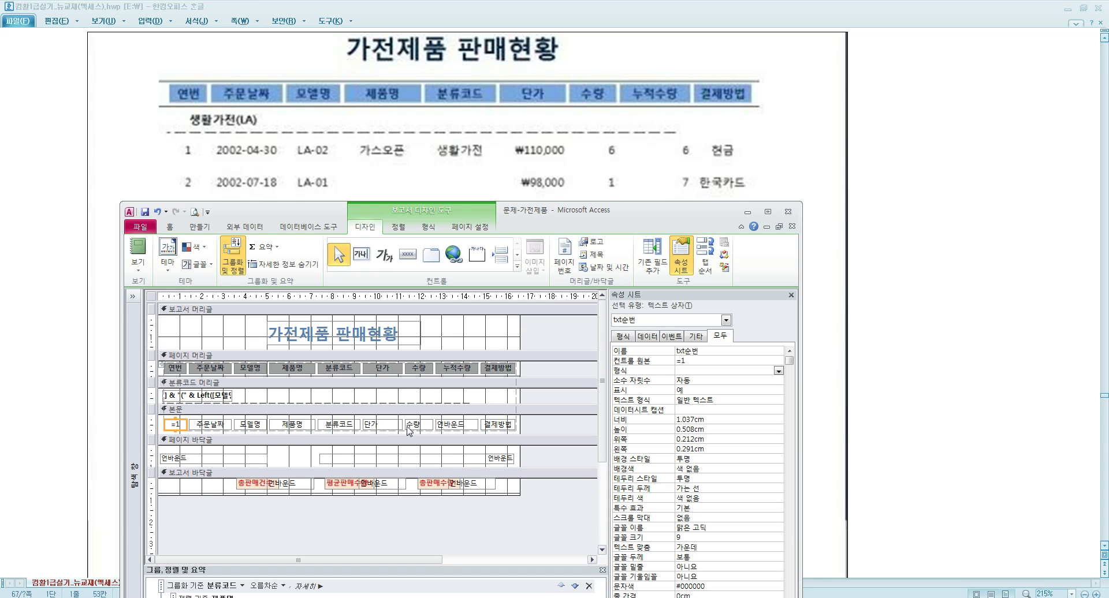
click(448, 425)
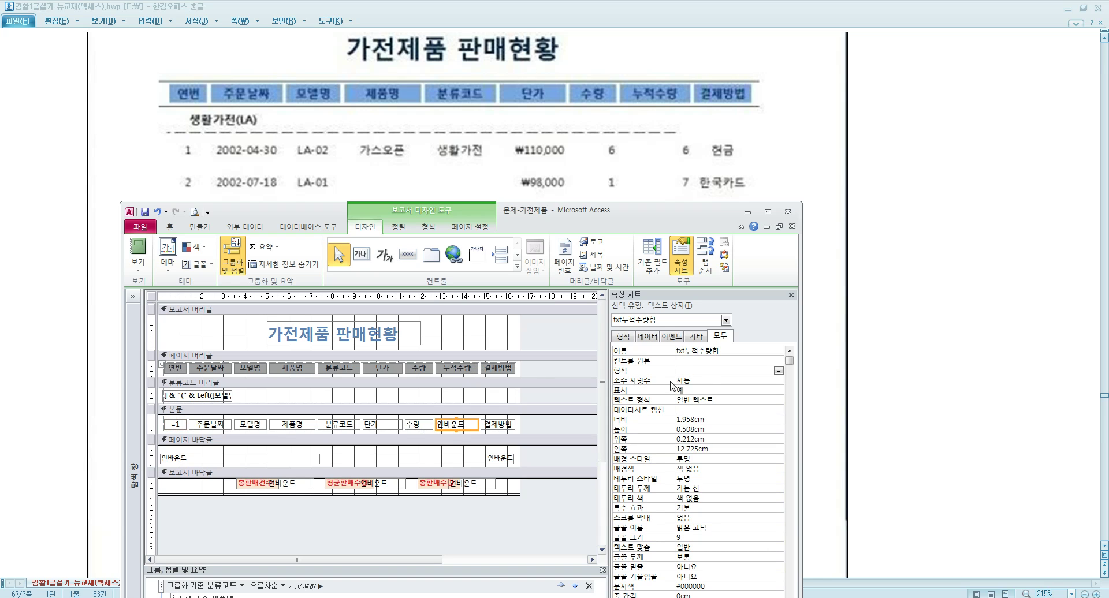
click(708, 361)
click(772, 362)
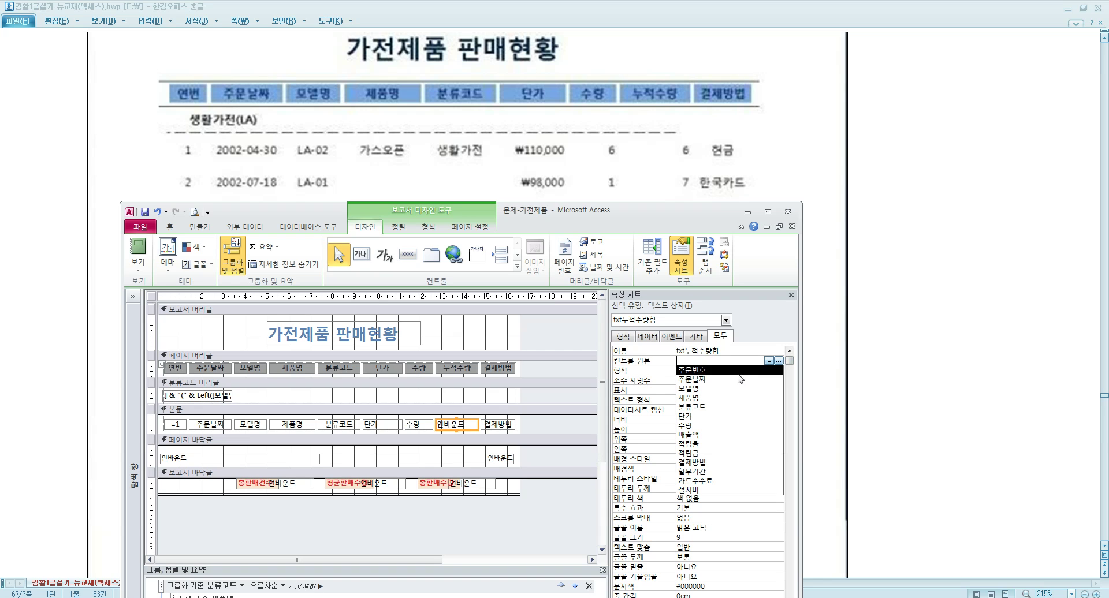
click(691, 427)
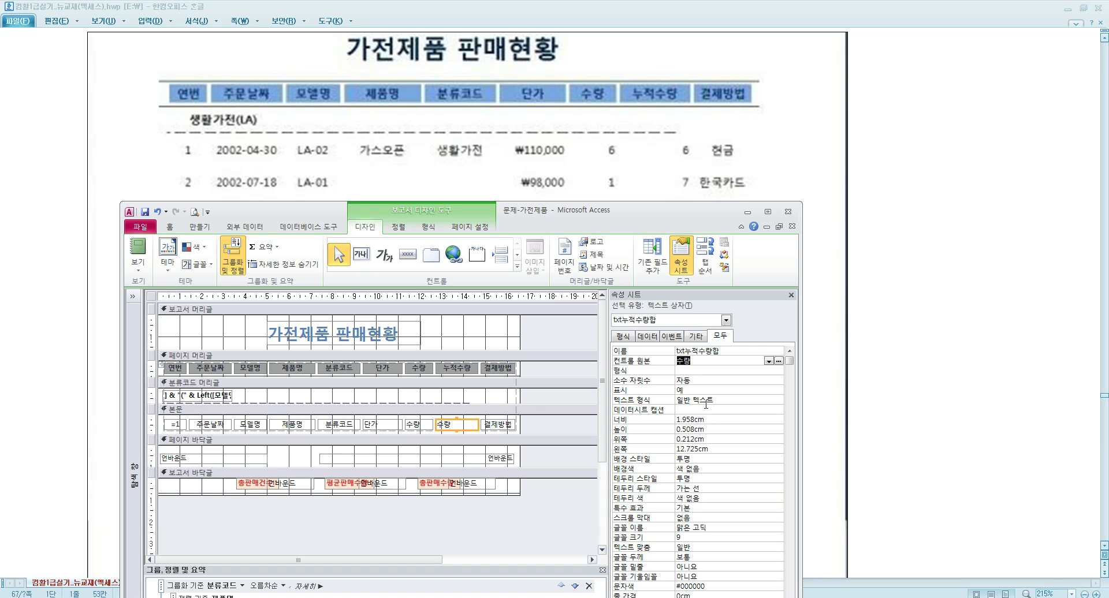
Bring up the 누적 합계 property choices for the txt누적수량합 text box
scroll(705, 405, down, 10)
drag(614, 223, 615, 113)
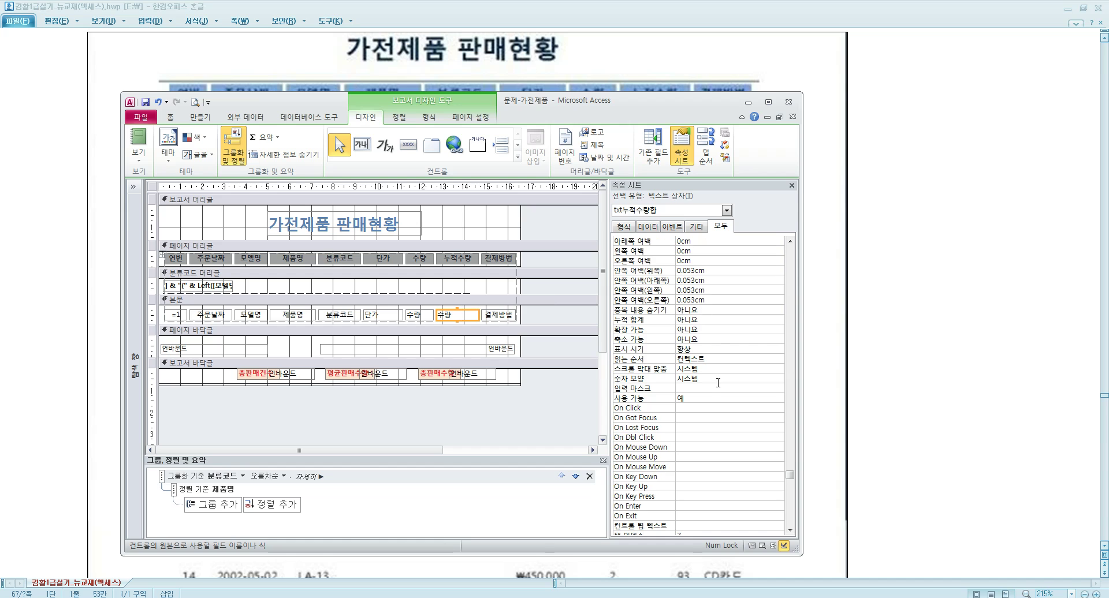
click(702, 408)
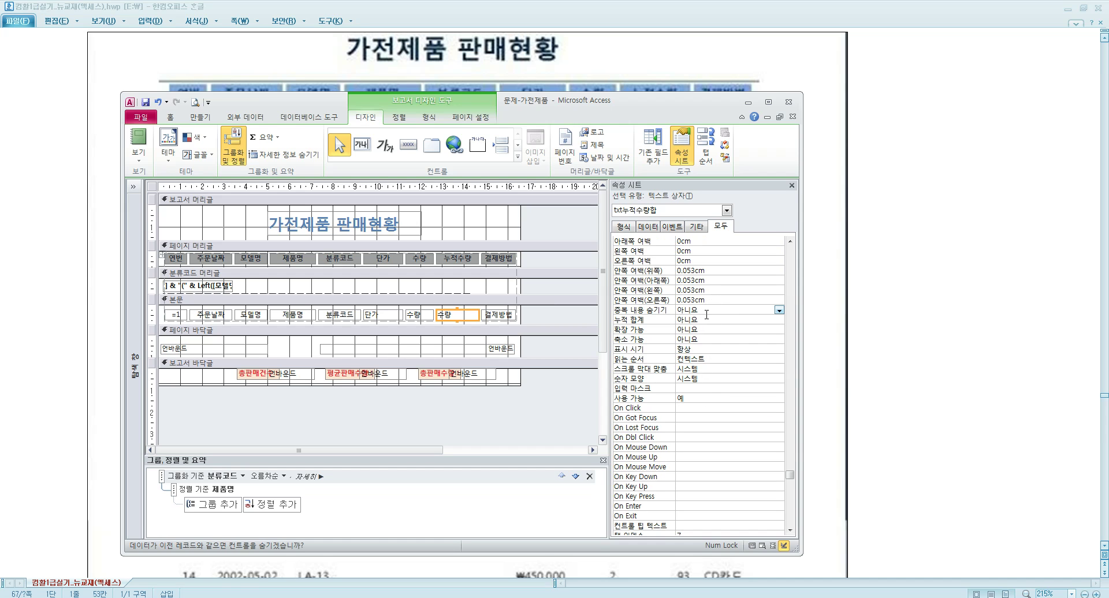
click(706, 319)
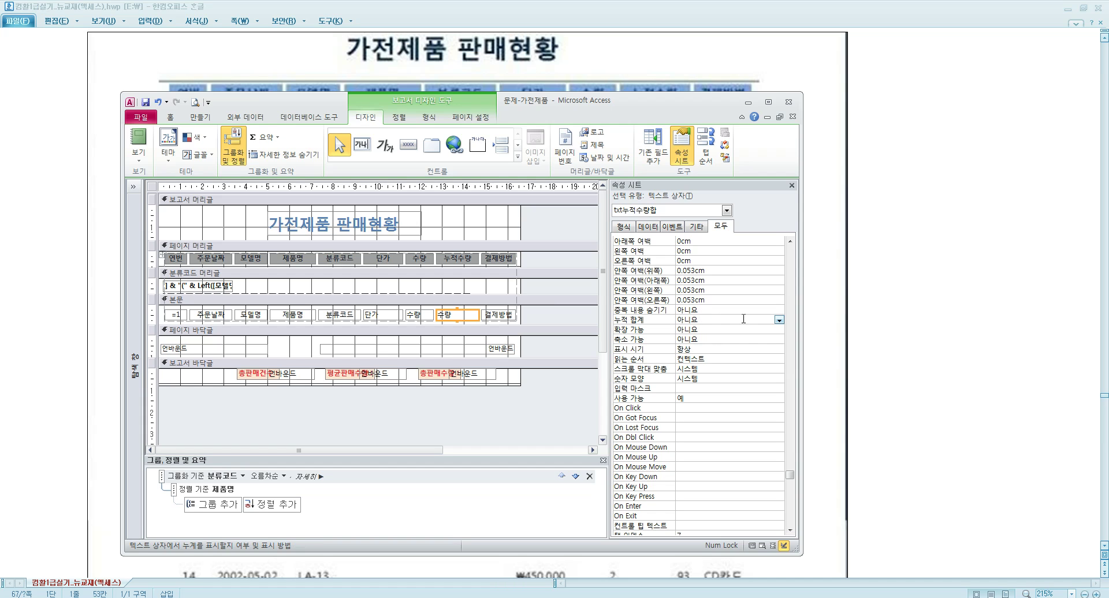
click(778, 320)
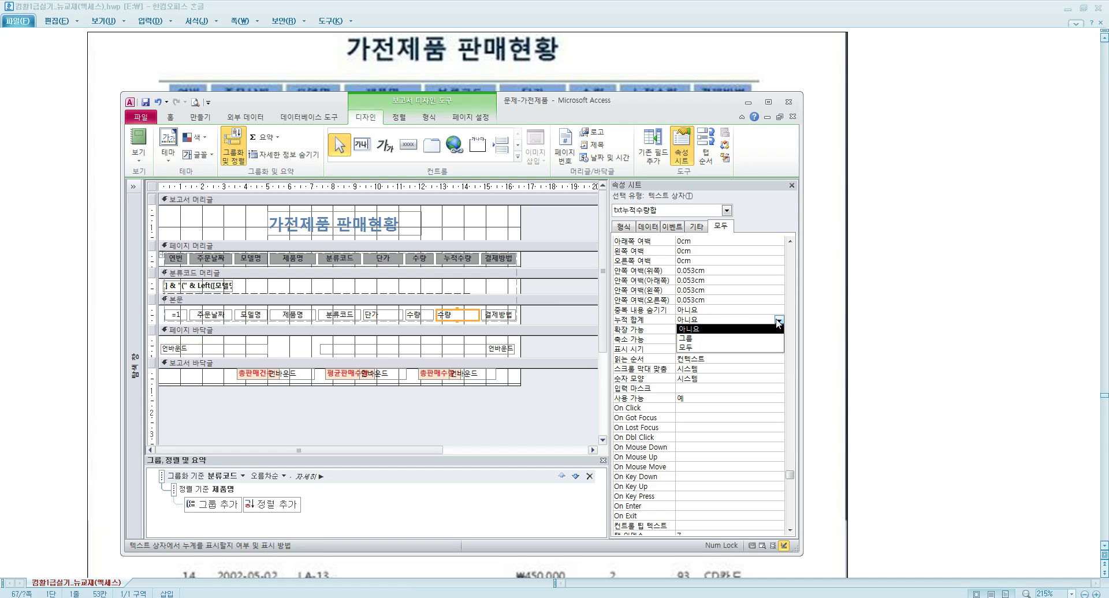
click(711, 338)
Switch to the Hancom Office document and examine how the sample's 누적수량 behaves between the 생활가전(LA) and 소형가전(SA) groups, and reread task 6
click(607, 66)
scroll(601, 218, down, 5)
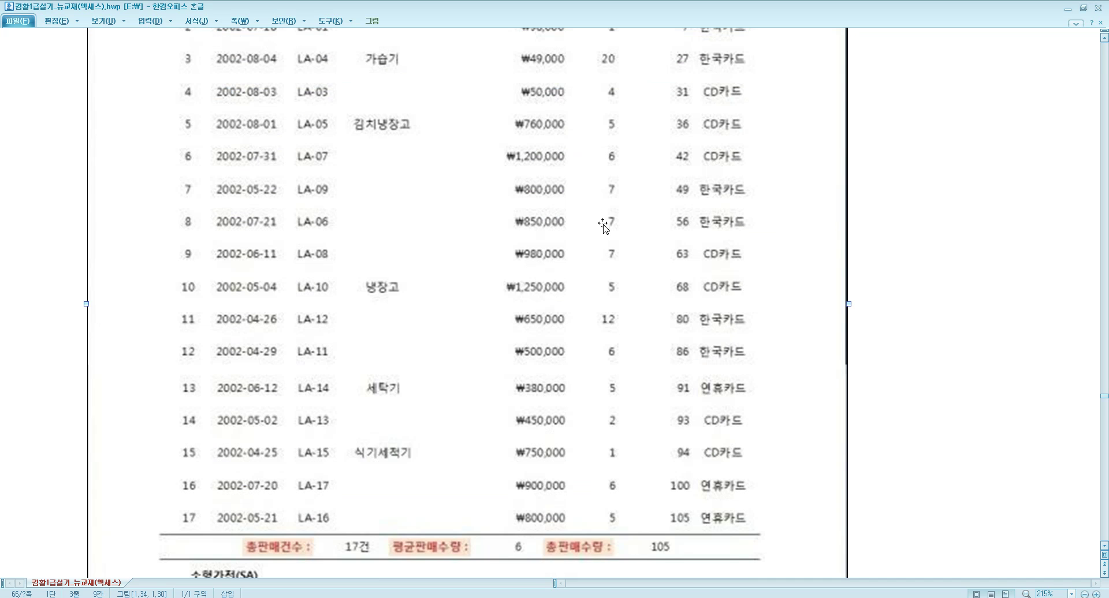
scroll(663, 355, down, 2)
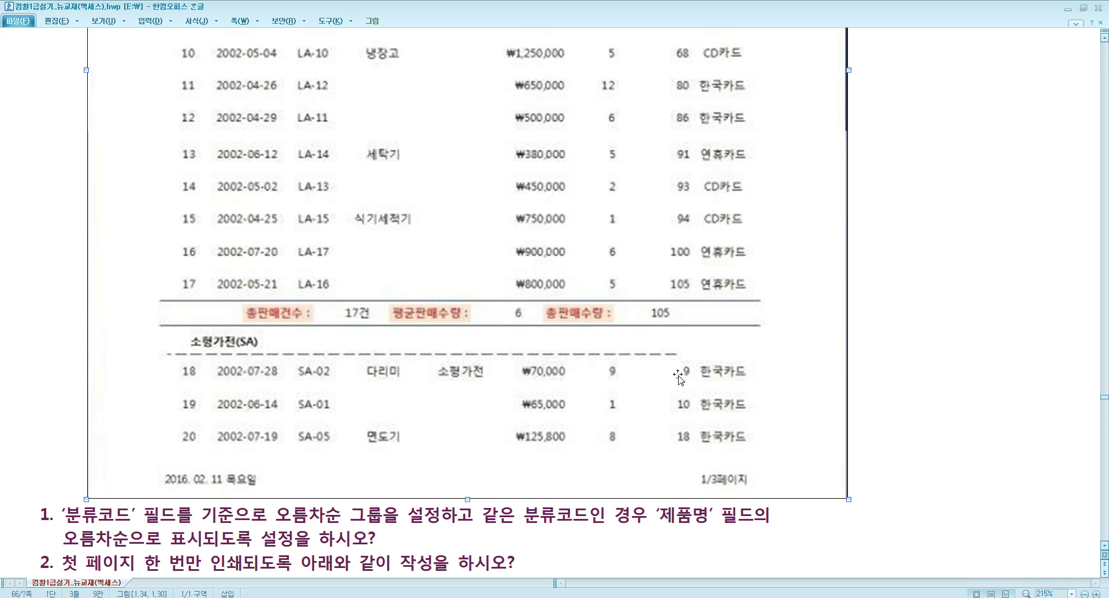
scroll(616, 332, up, 3)
scroll(616, 334, up, 3)
scroll(616, 333, down, 20)
scroll(551, 341, down, 3)
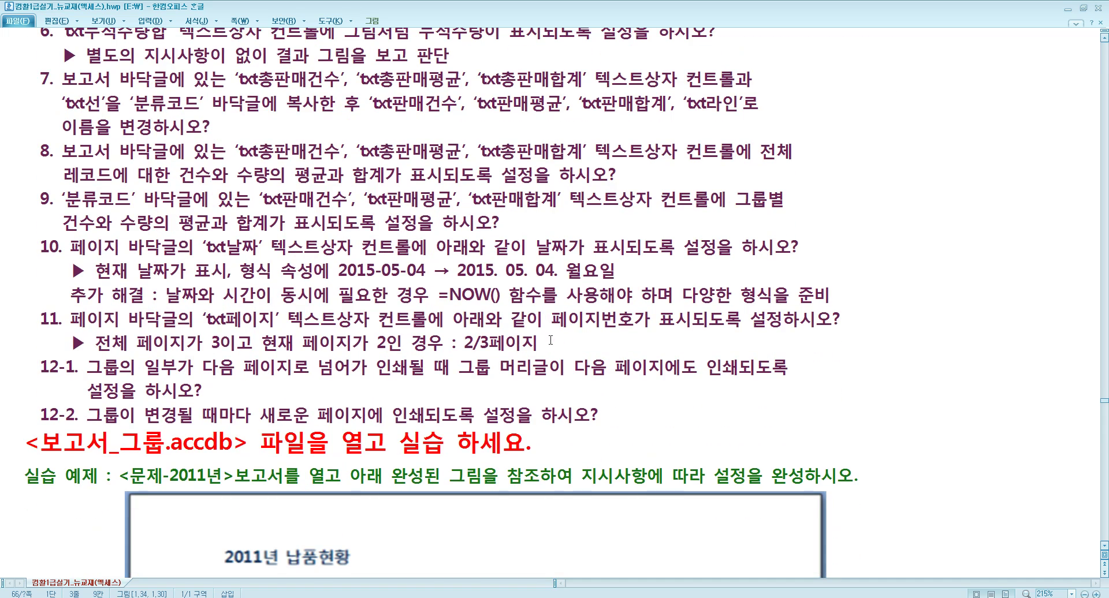
click(387, 56)
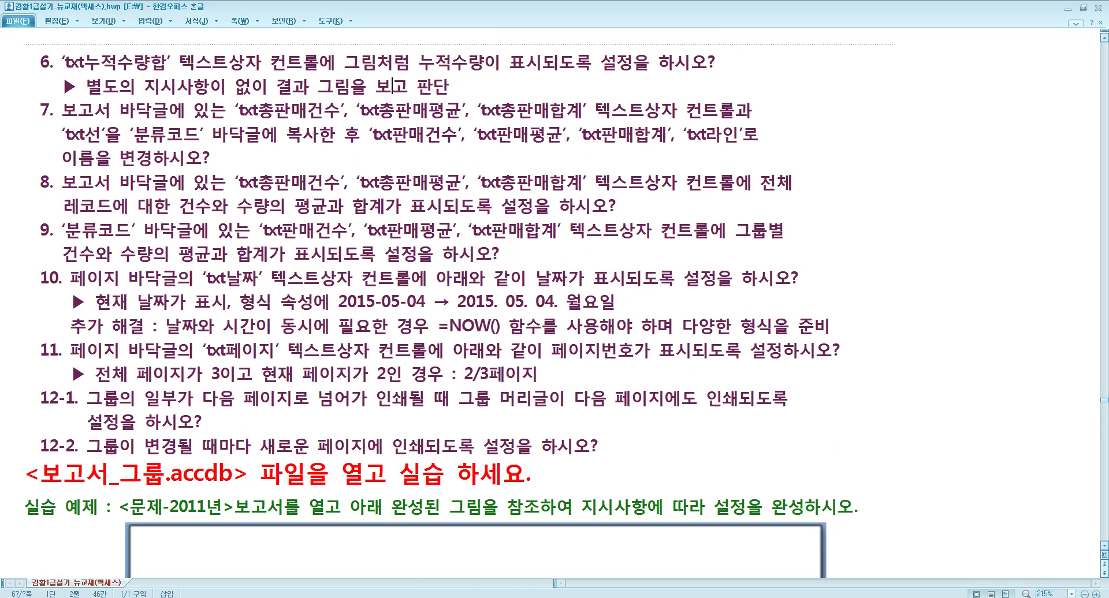
Switch back to Access and set the 누적 합계 property of txt누적수량합 to 그룹
click(412, 597)
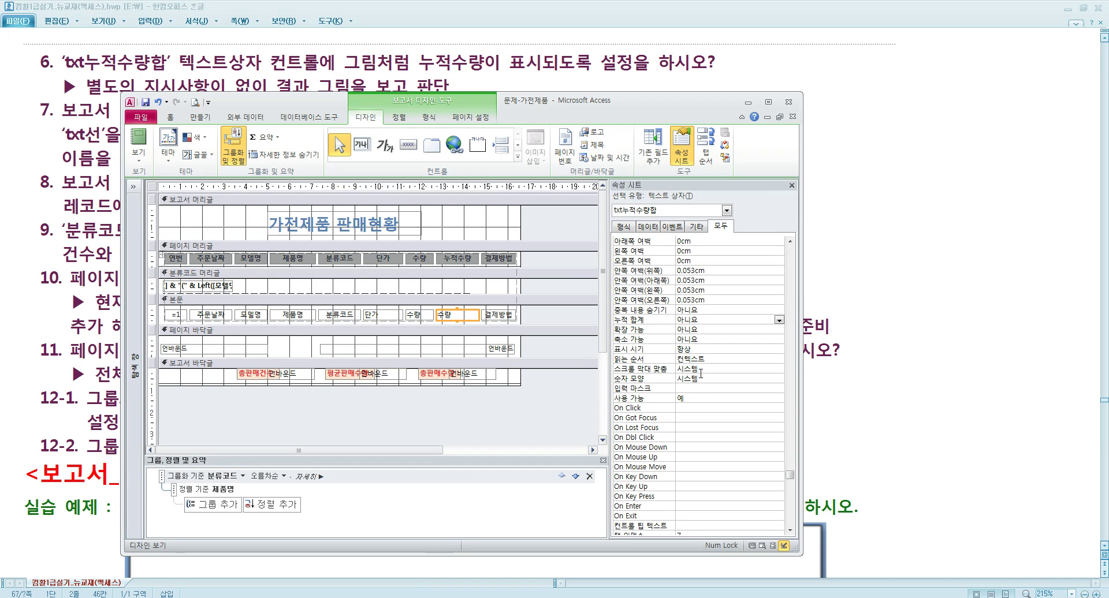
click(748, 321)
click(779, 321)
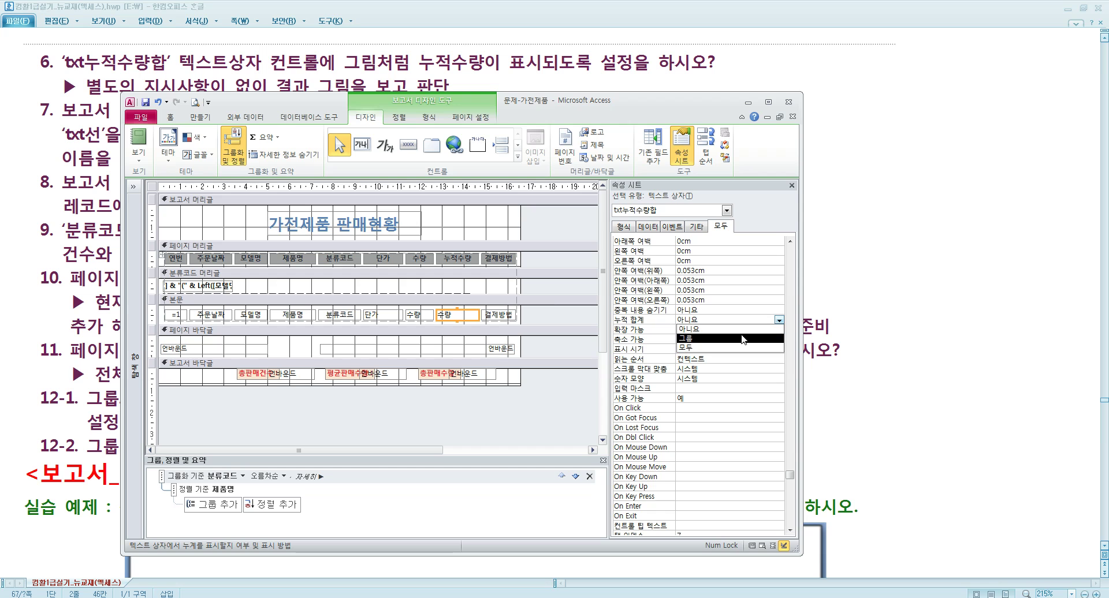
click(749, 337)
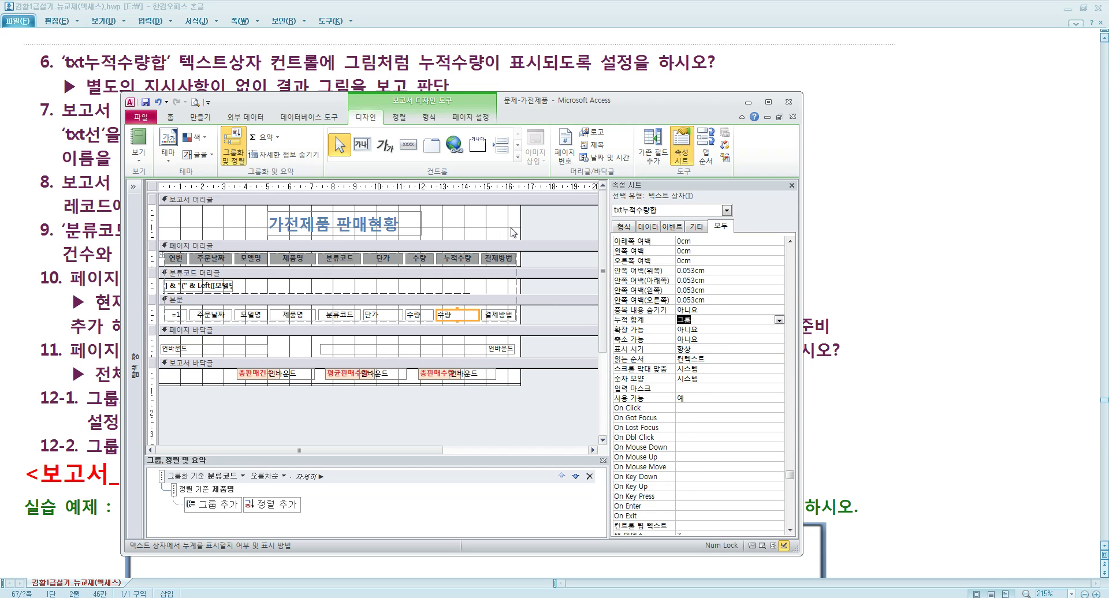
Check how the 누적수량 column accumulates per group in print preview, and return to design view
right_click(548, 228)
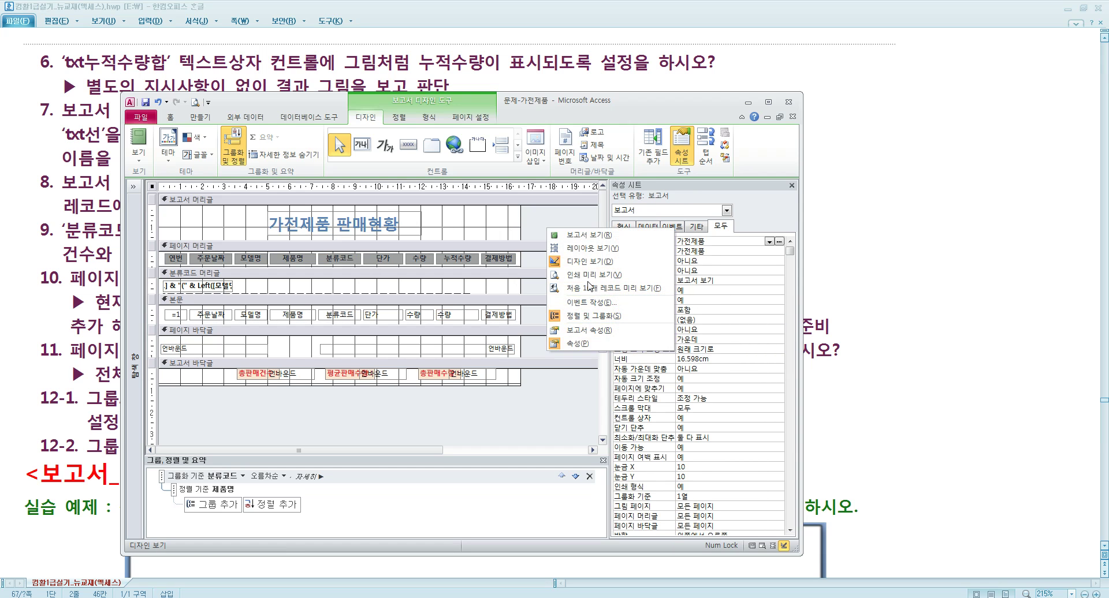
click(590, 276)
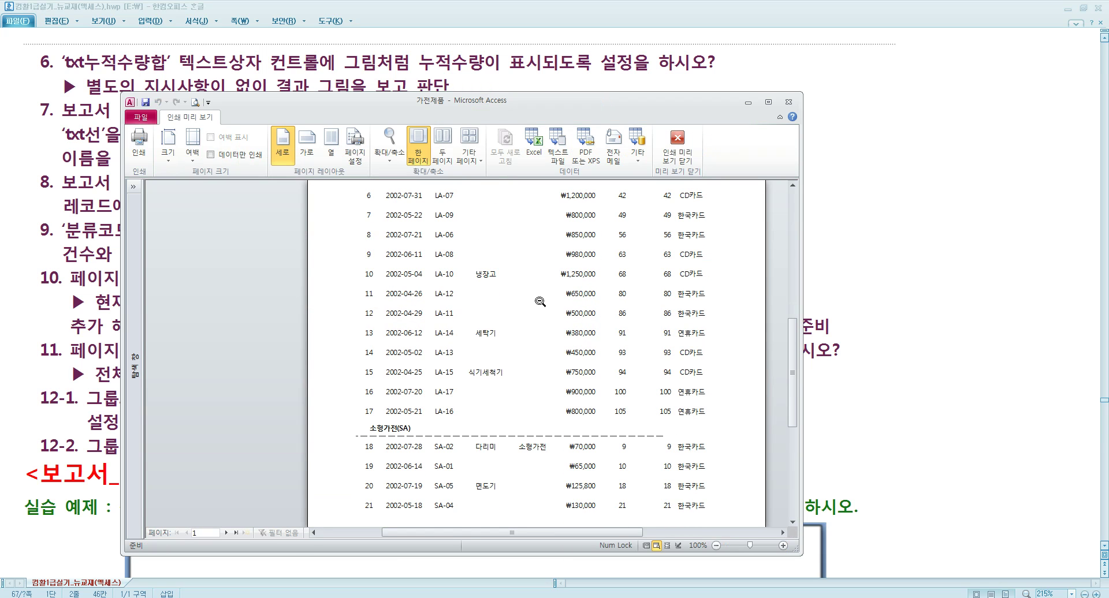
key(Escape)
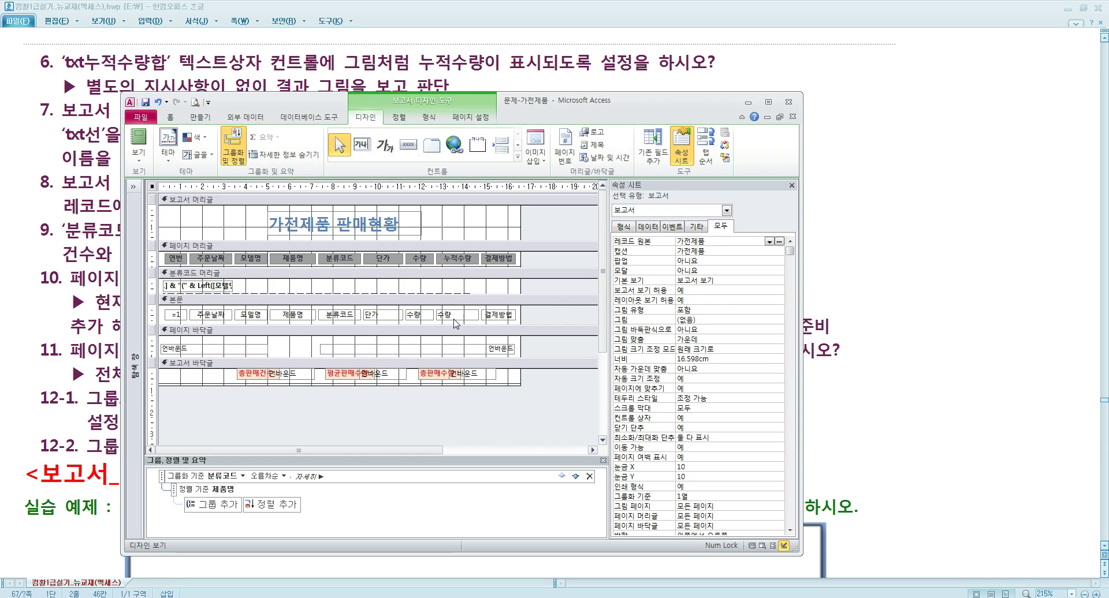
Set the 누적 합계 property of the txt누적수량합 text box to 모두
click(440, 314)
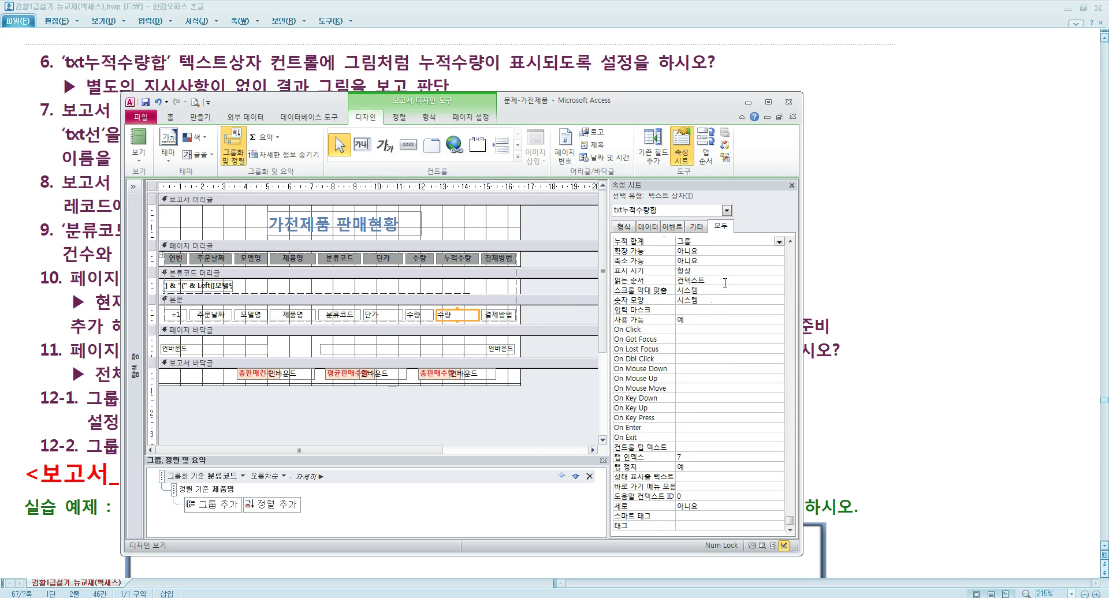
click(779, 241)
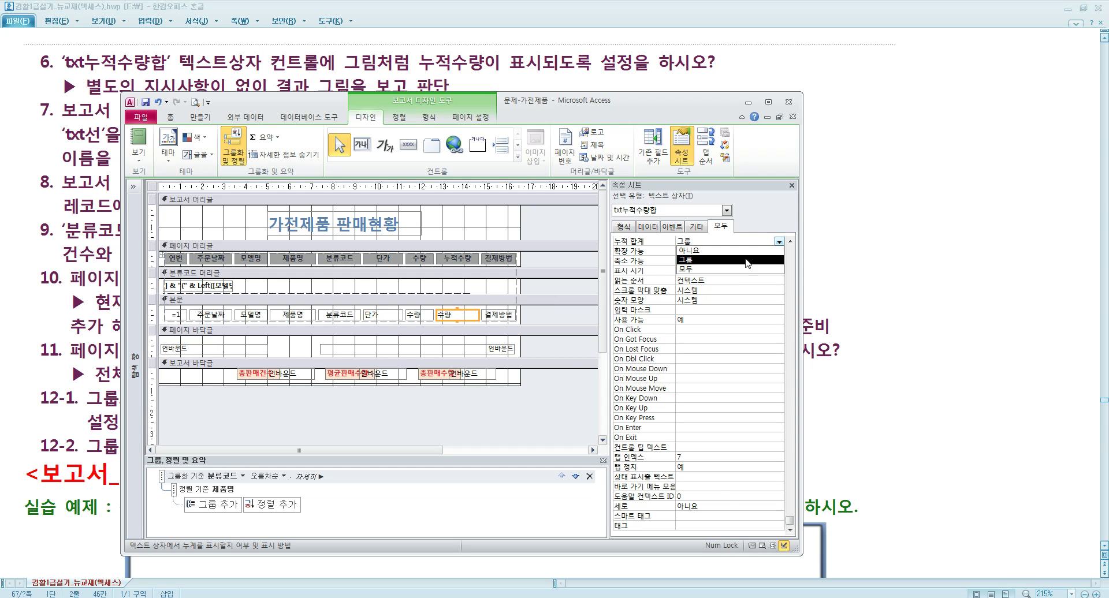
click(721, 271)
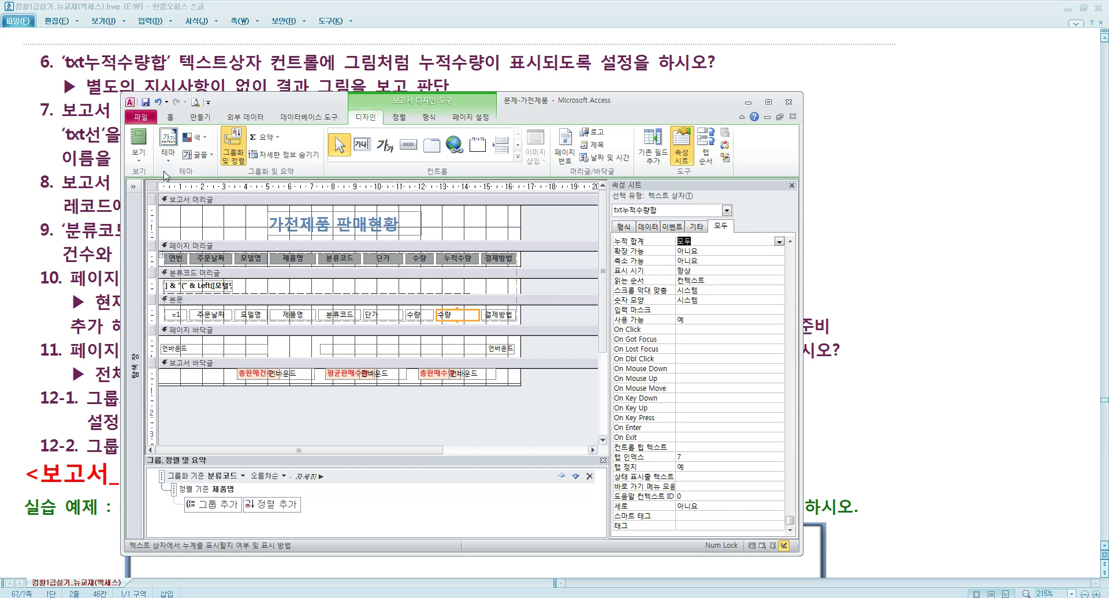
Preview how the 모두 option carries the 누적수량 across groups, and close the print preview
click(140, 158)
click(149, 206)
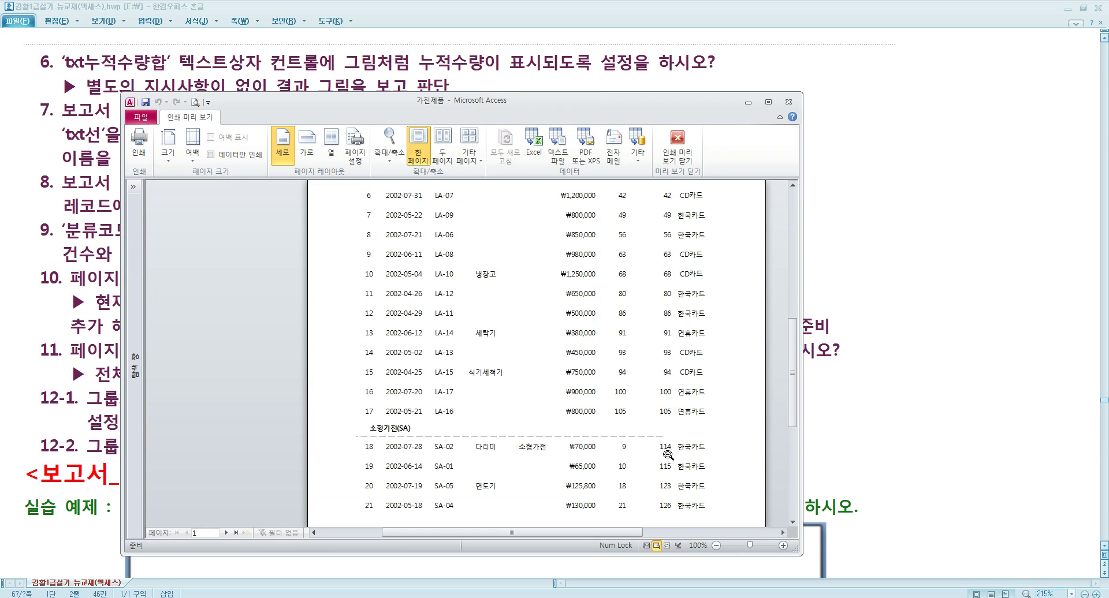
click(677, 144)
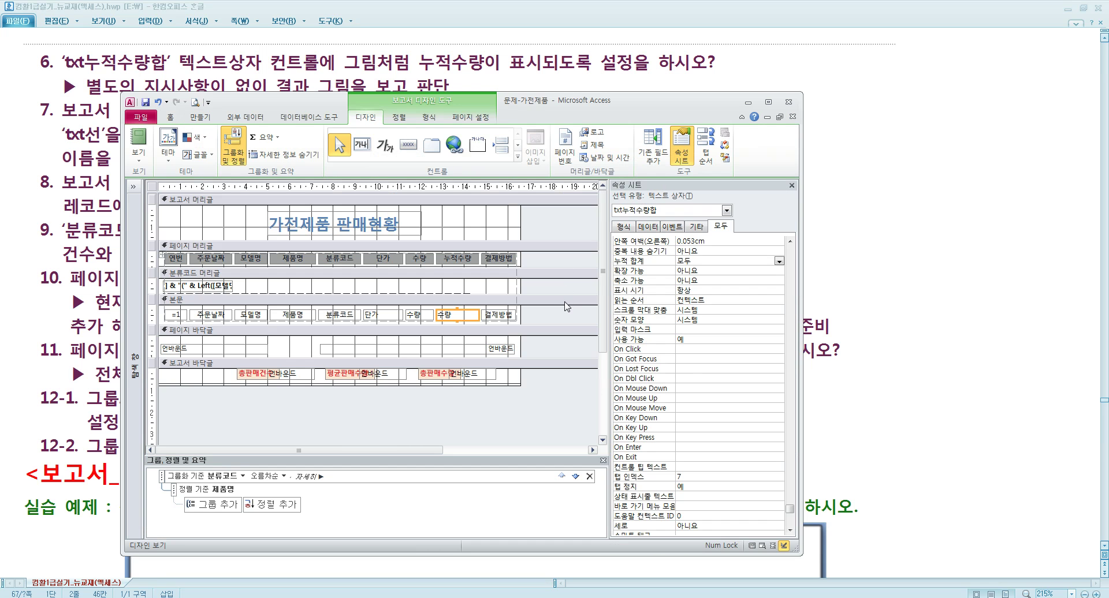
Read task 7 in the Hancom Office document and check the line in the report footer and the '분류코드' 바닥글 copy destination
drag(302, 101, 275, 182)
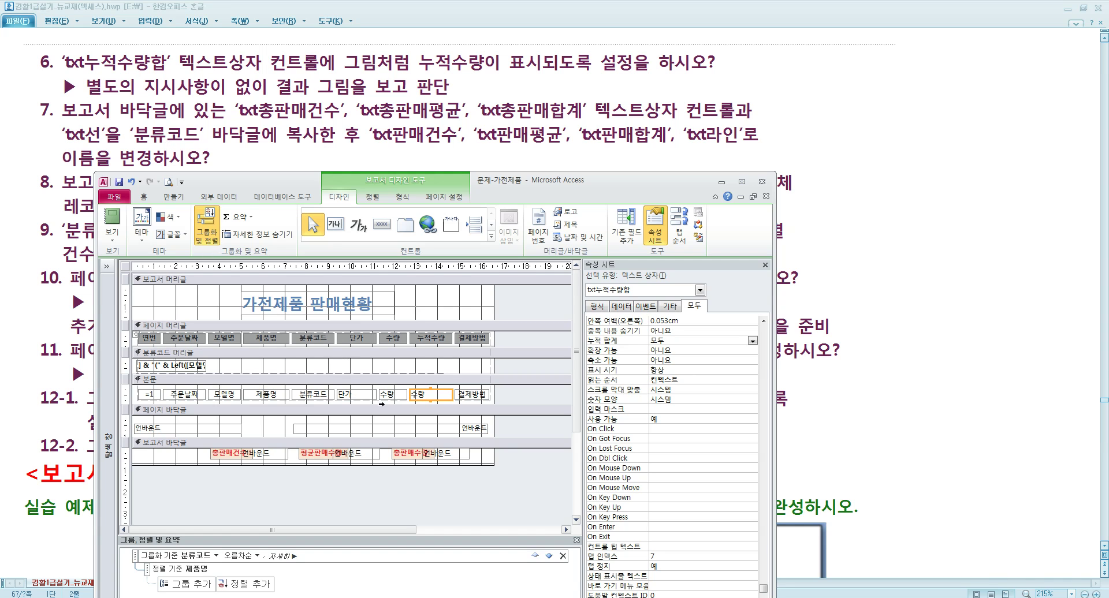
drag(491, 483, 485, 457)
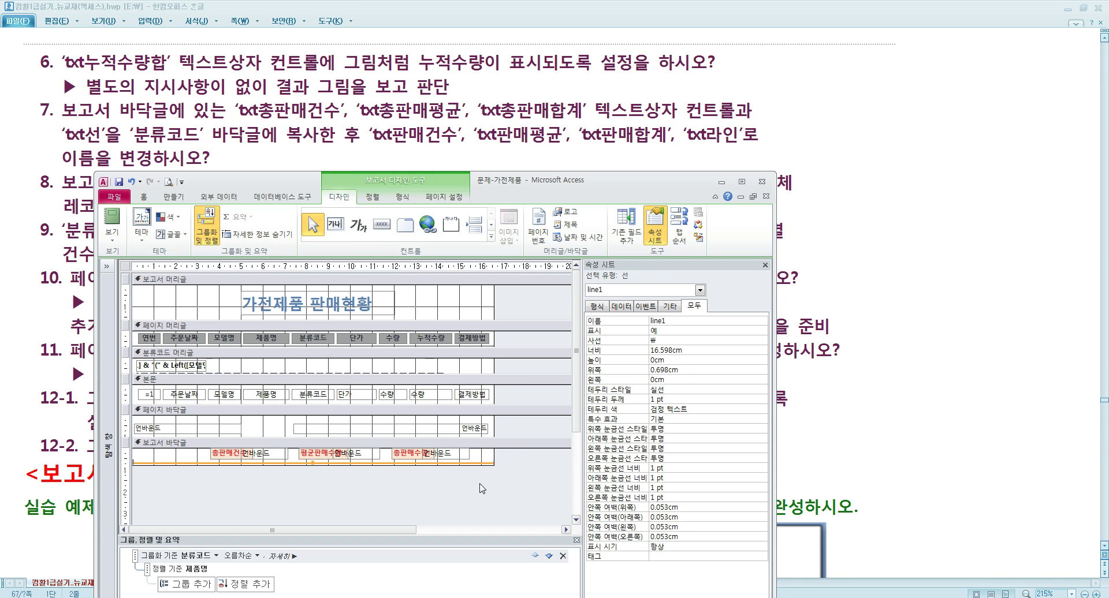
click(482, 490)
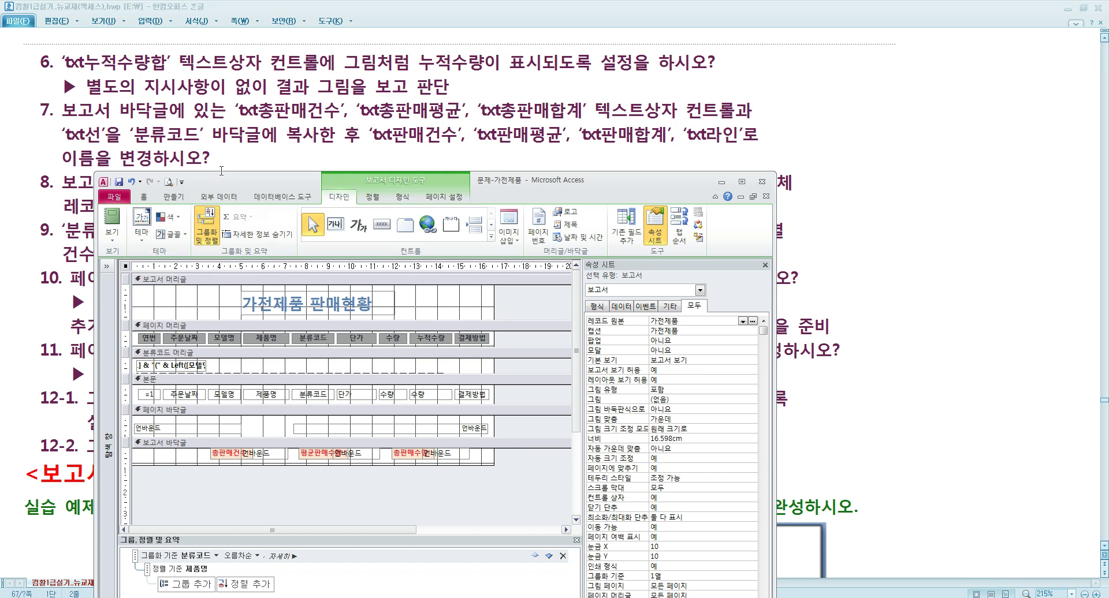
drag(131, 136, 258, 139)
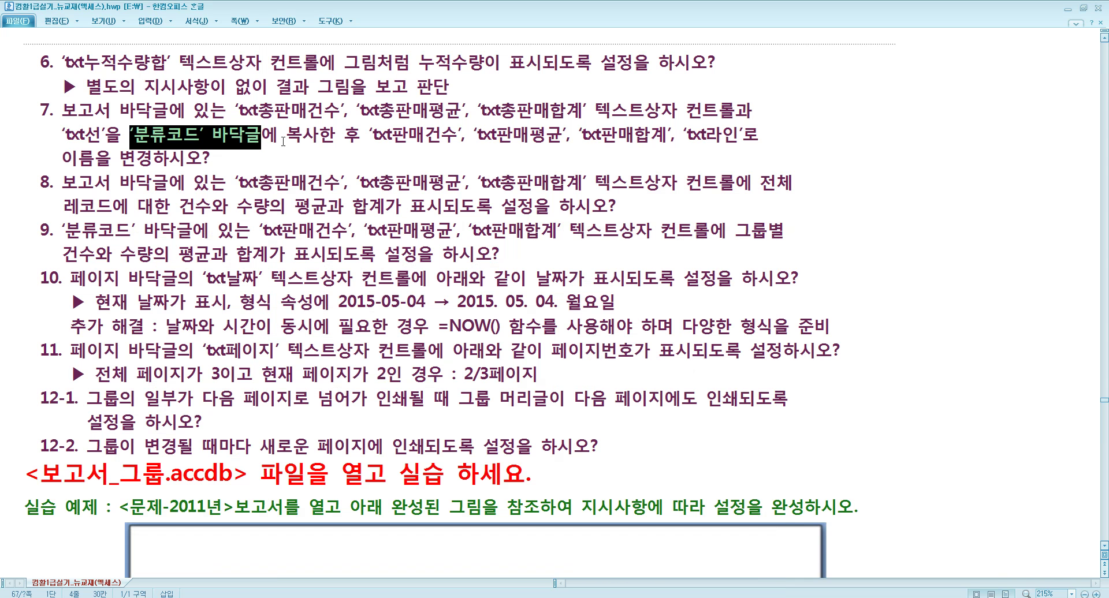
click(361, 145)
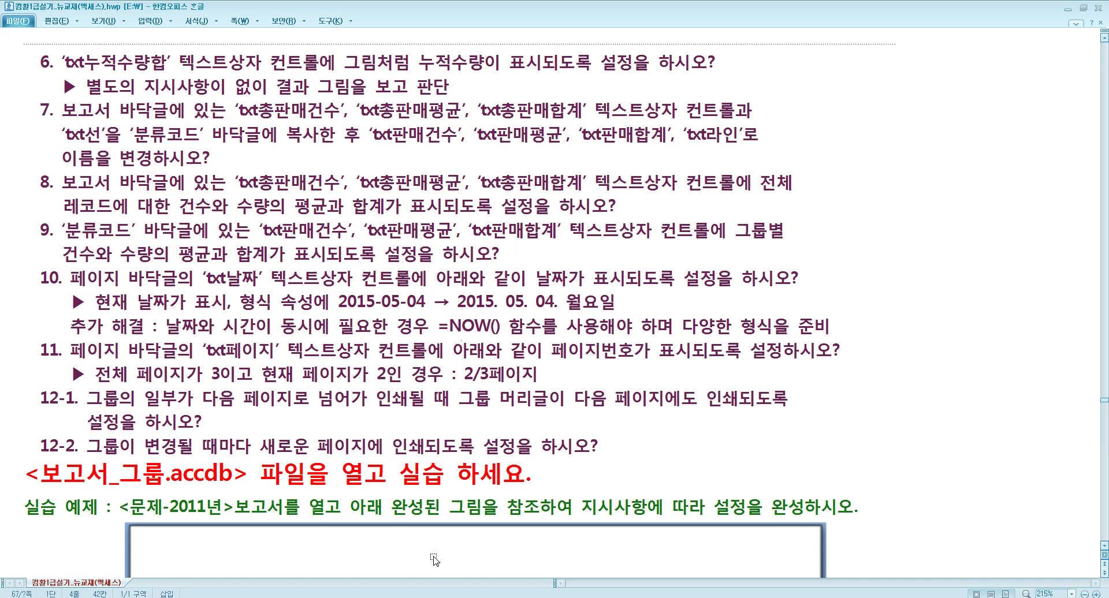
Switch to Access and select all the labels, text boxes and the line in the 보고서 바닥글 section
click(417, 597)
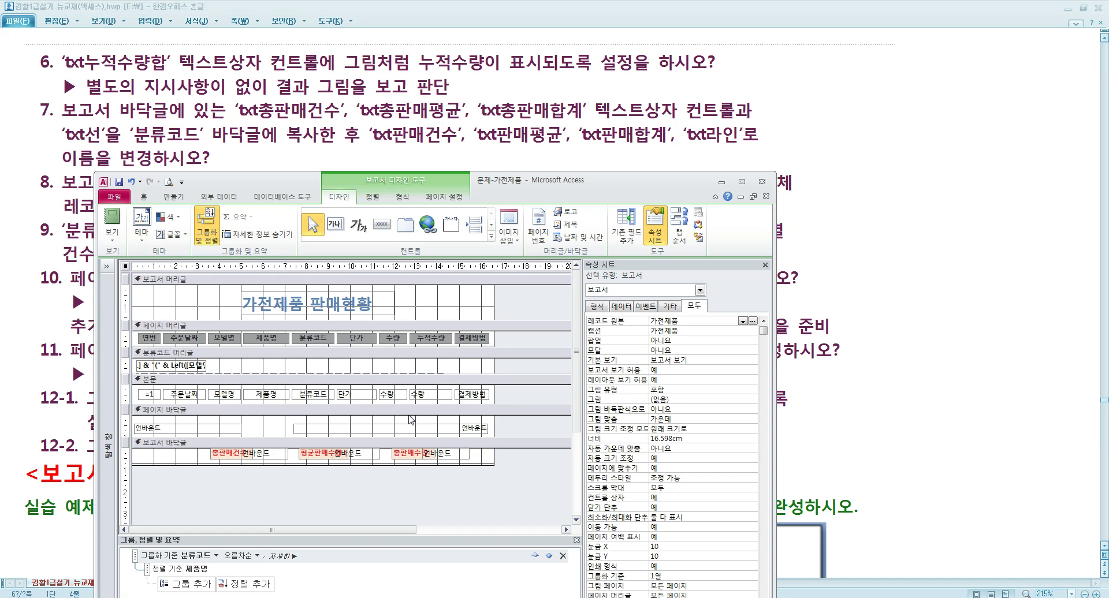
drag(460, 480, 189, 455)
click(292, 478)
click(260, 455)
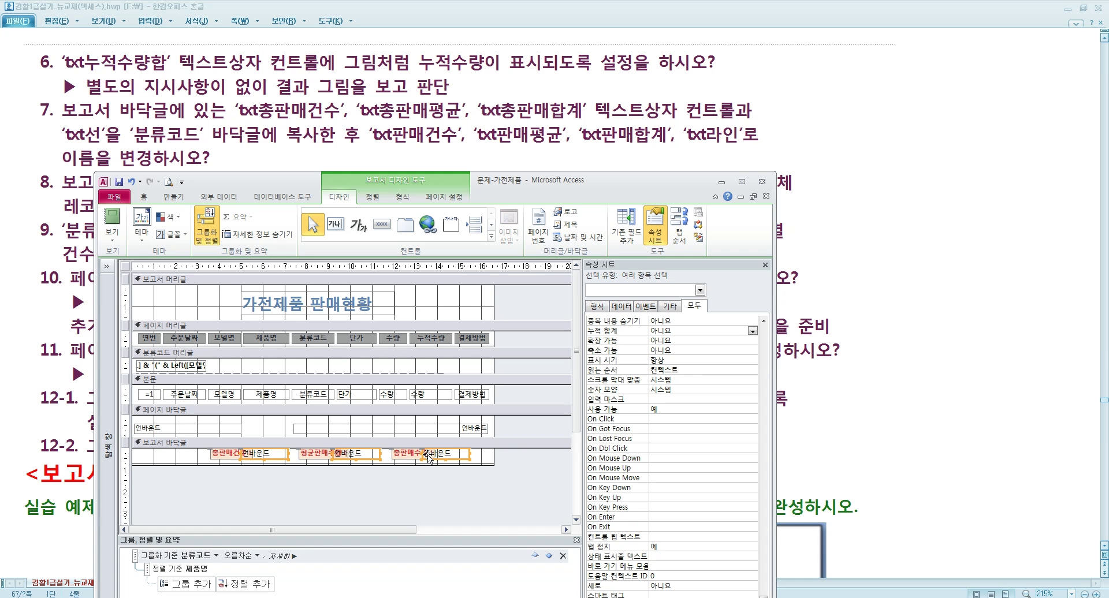
drag(465, 484, 190, 456)
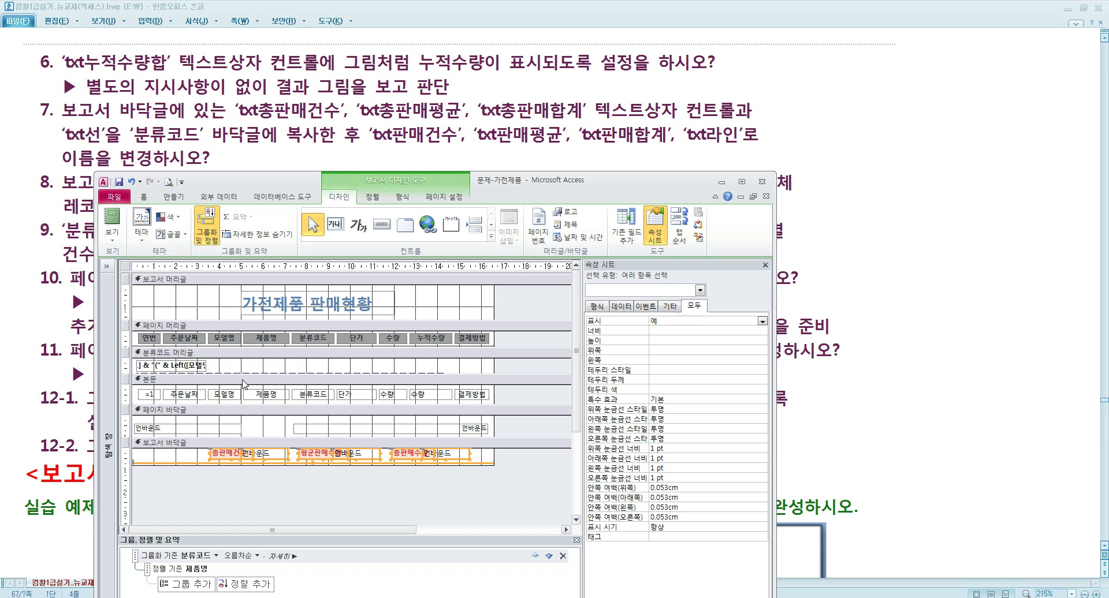
Maximize the Access window and set the 분류코드 group to 바닥글 구역 표시
drag(294, 189, 319, 86)
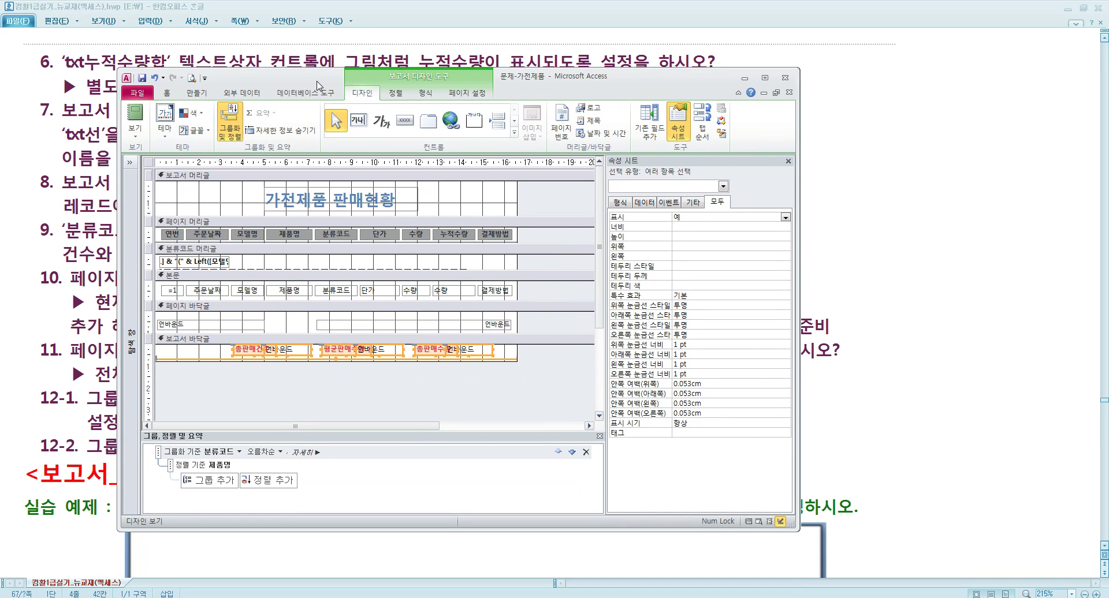
double_click(319, 86)
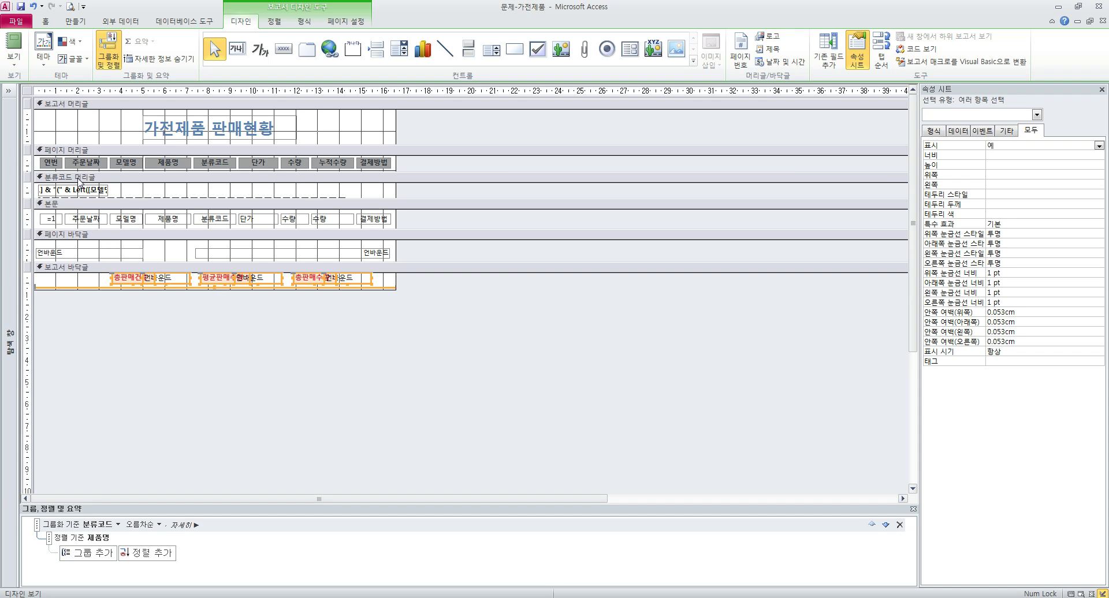
click(193, 525)
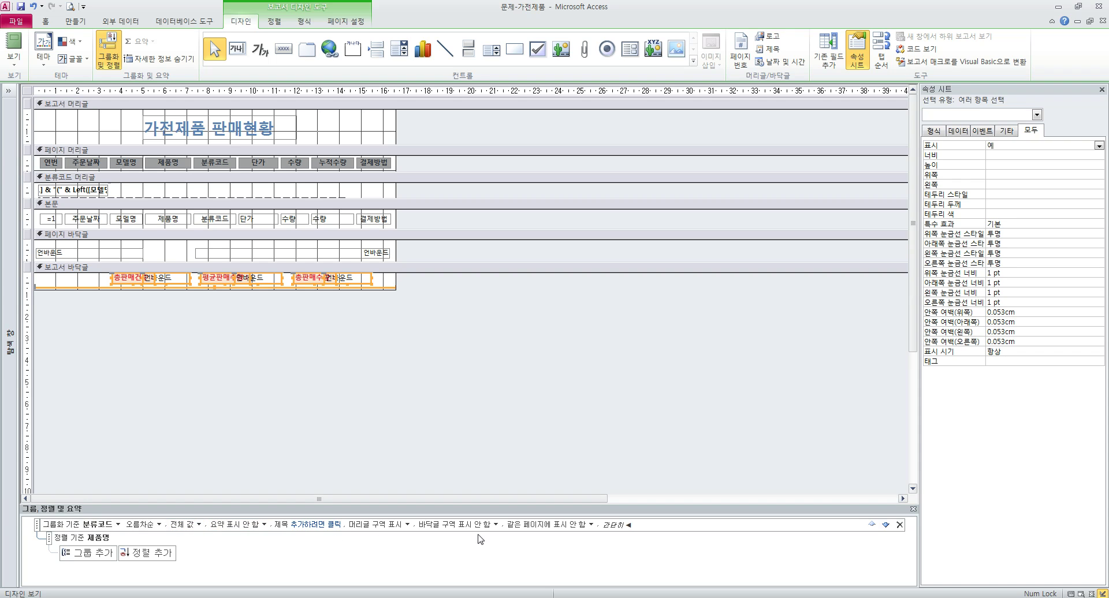
click(408, 525)
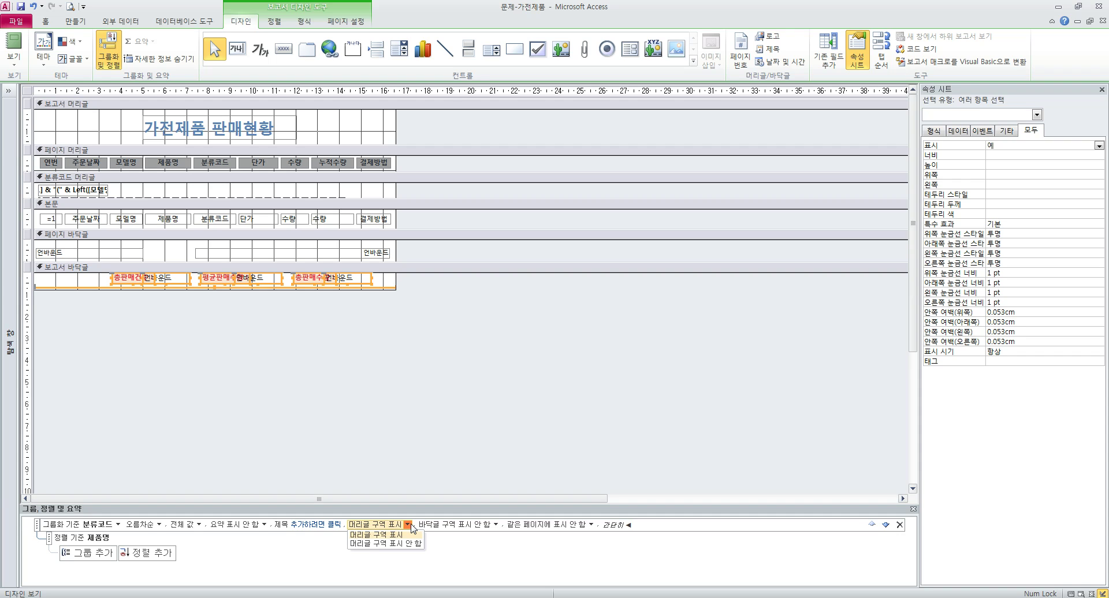
click(496, 525)
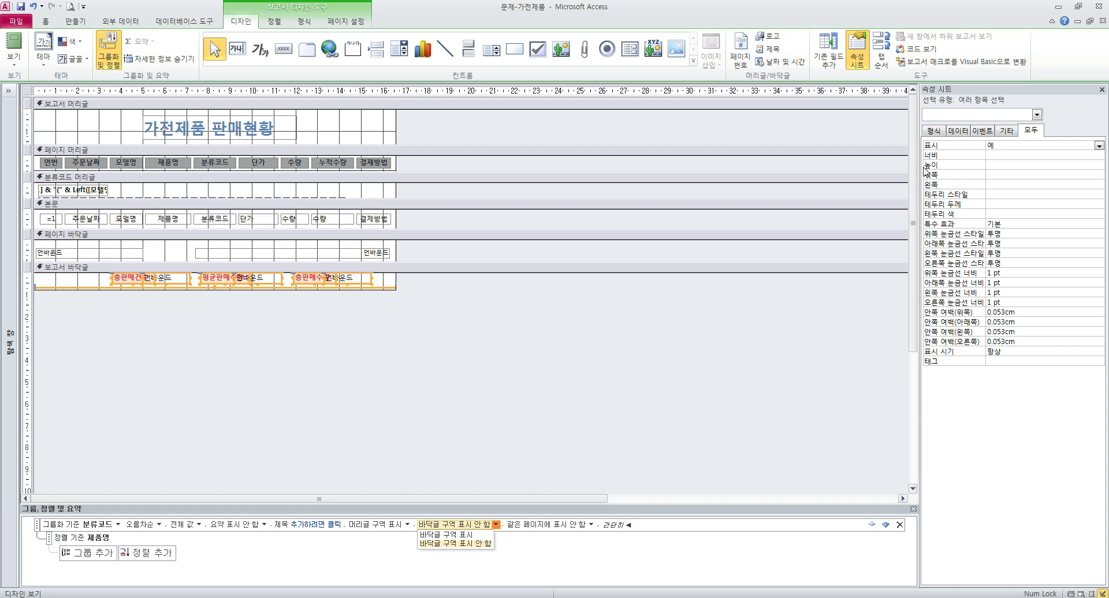
click(466, 535)
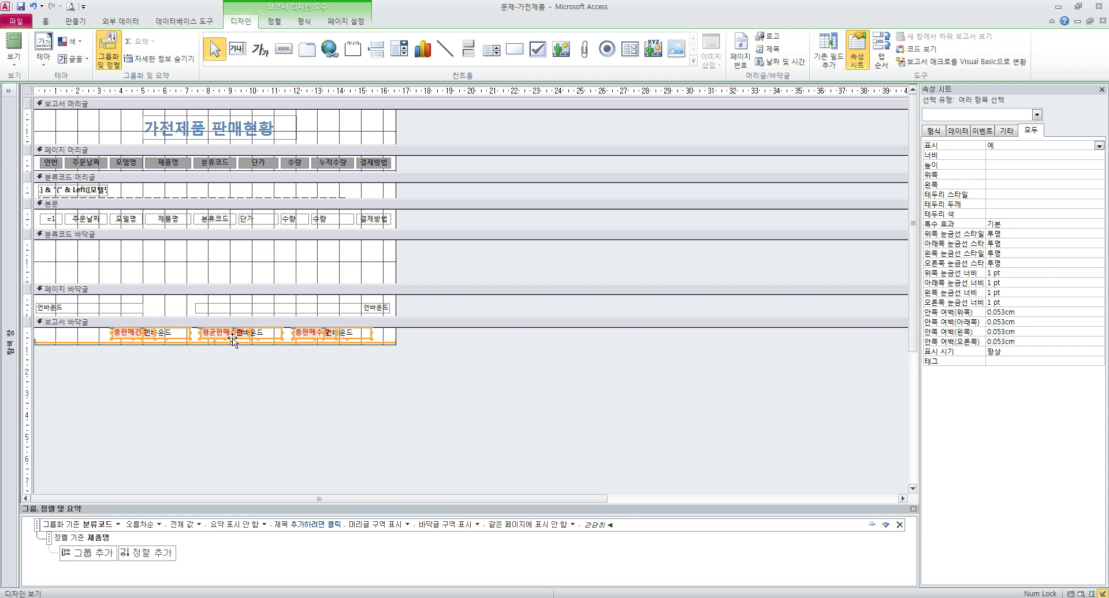
Paste the copied report footer labels, text boxes and line into the 분류코드 바닥글 section
click(168, 234)
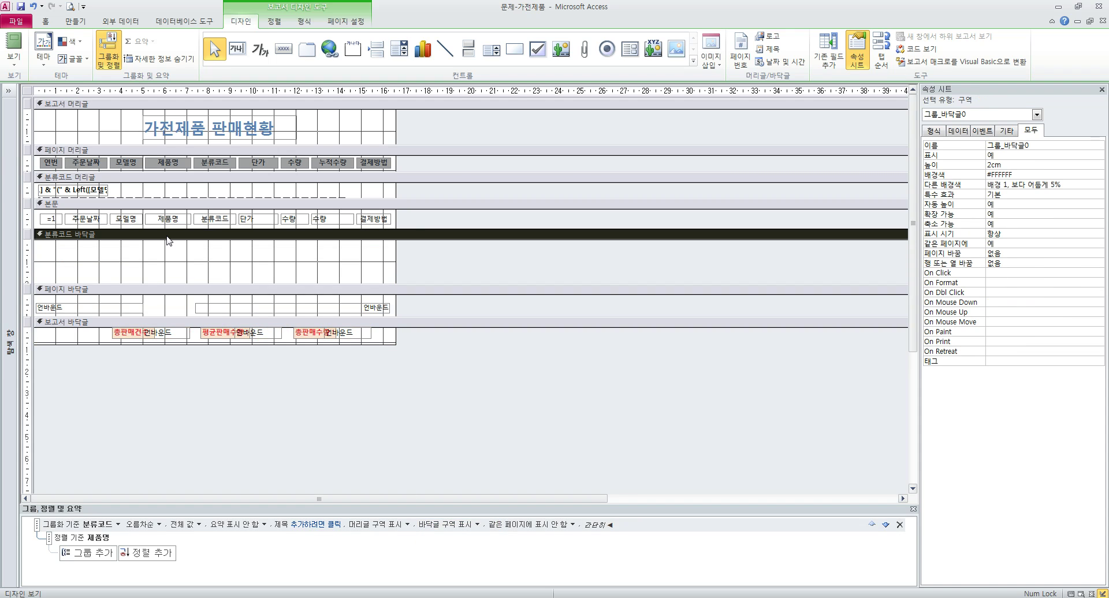
key(ctrl+v)
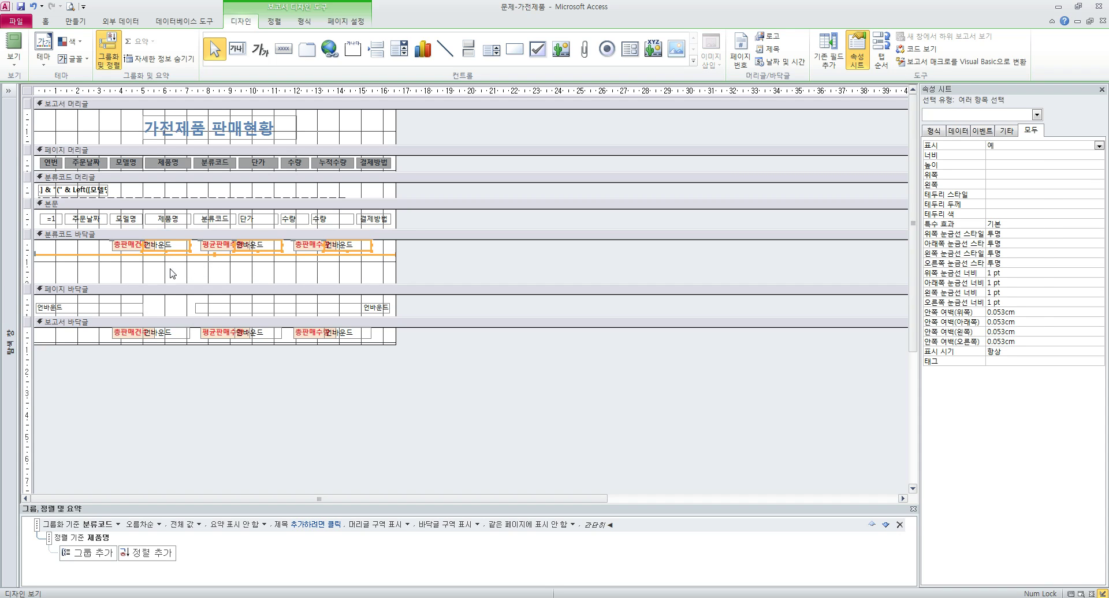
click(115, 267)
Try pasting into the 분류코드 바닥글 section again after reselecting the 보고서 바닥글 controls, and undo that paste
drag(385, 338, 151, 333)
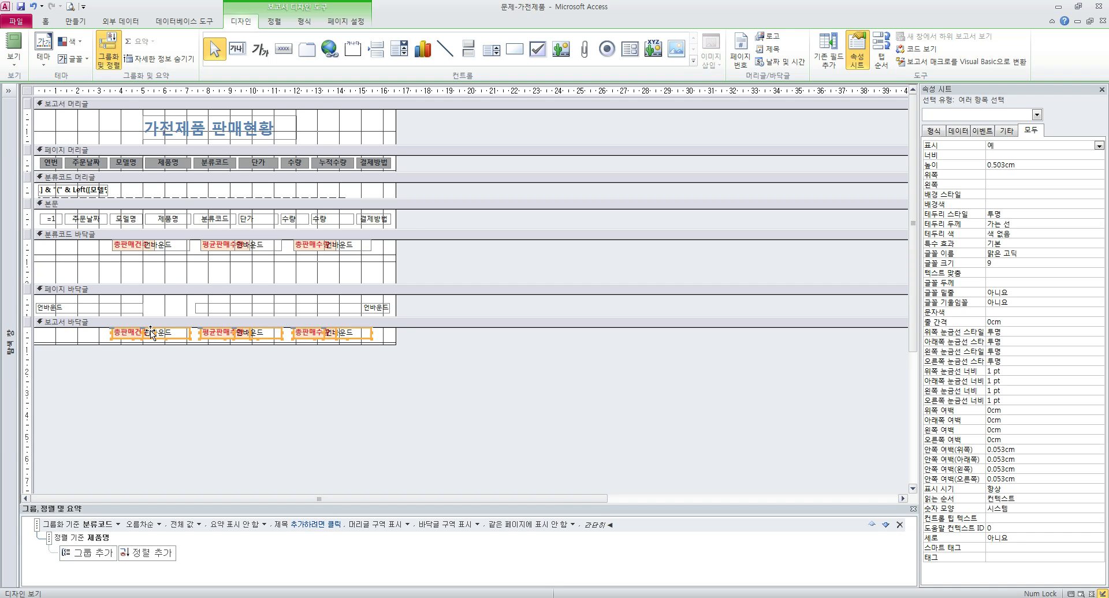
click(139, 236)
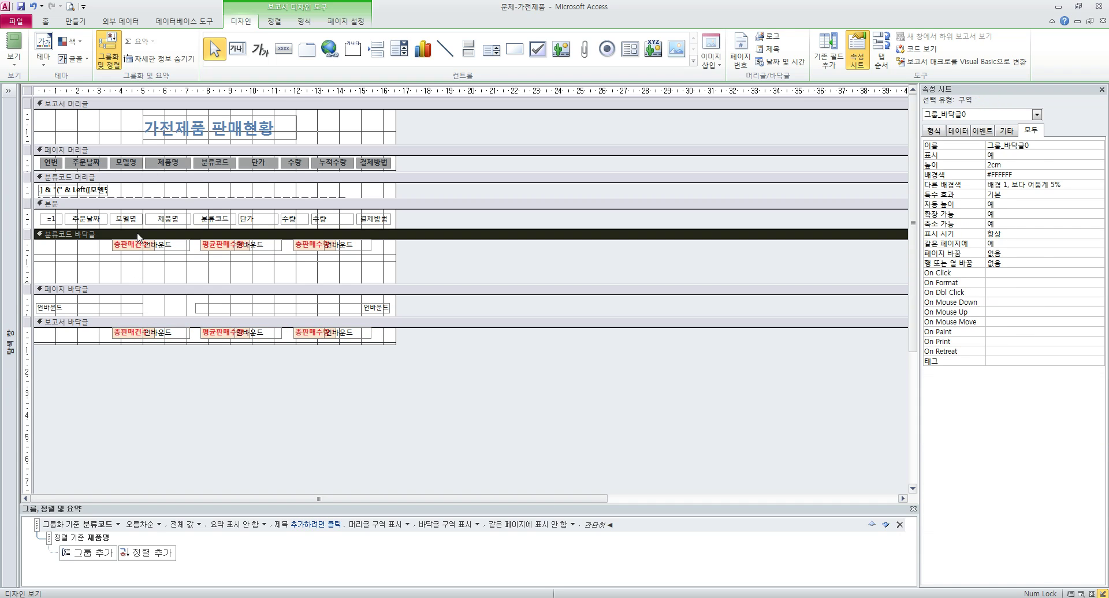
key(ctrl+v)
key(ctrl+z)
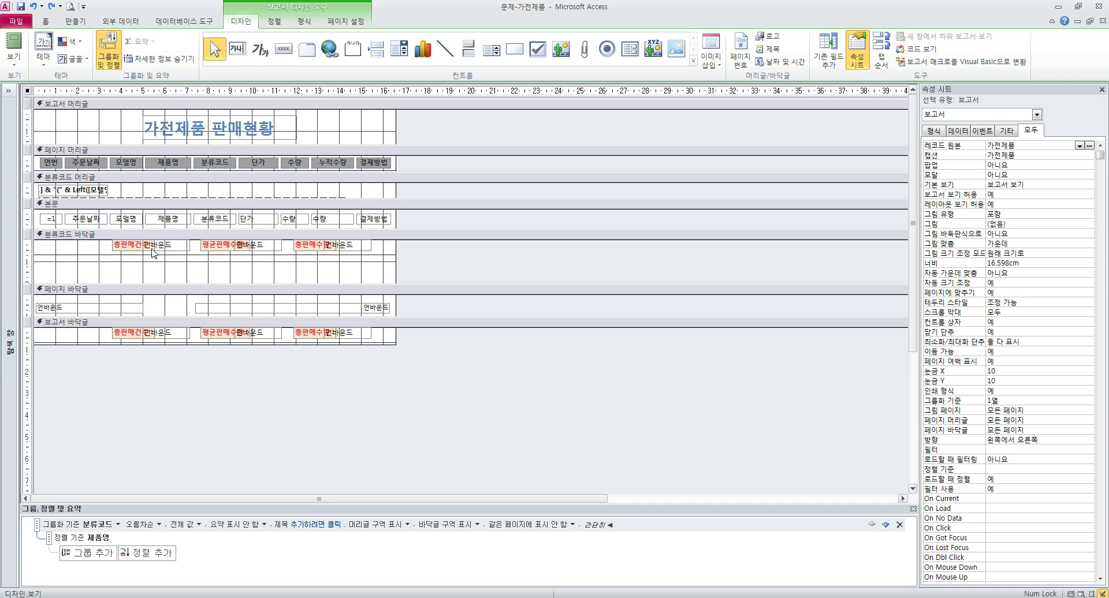
click(186, 275)
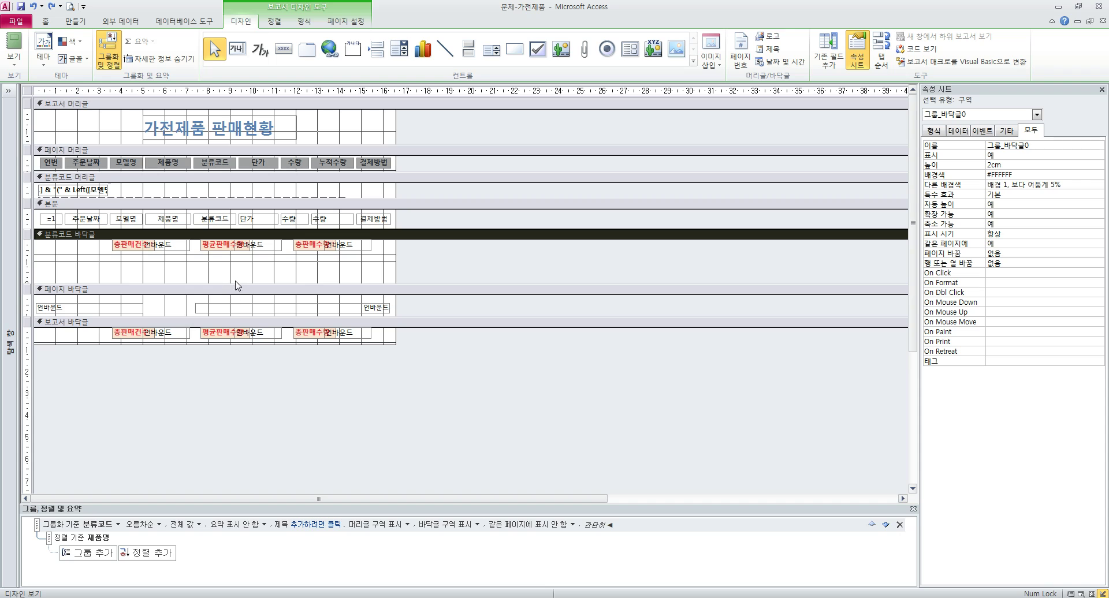
click(238, 274)
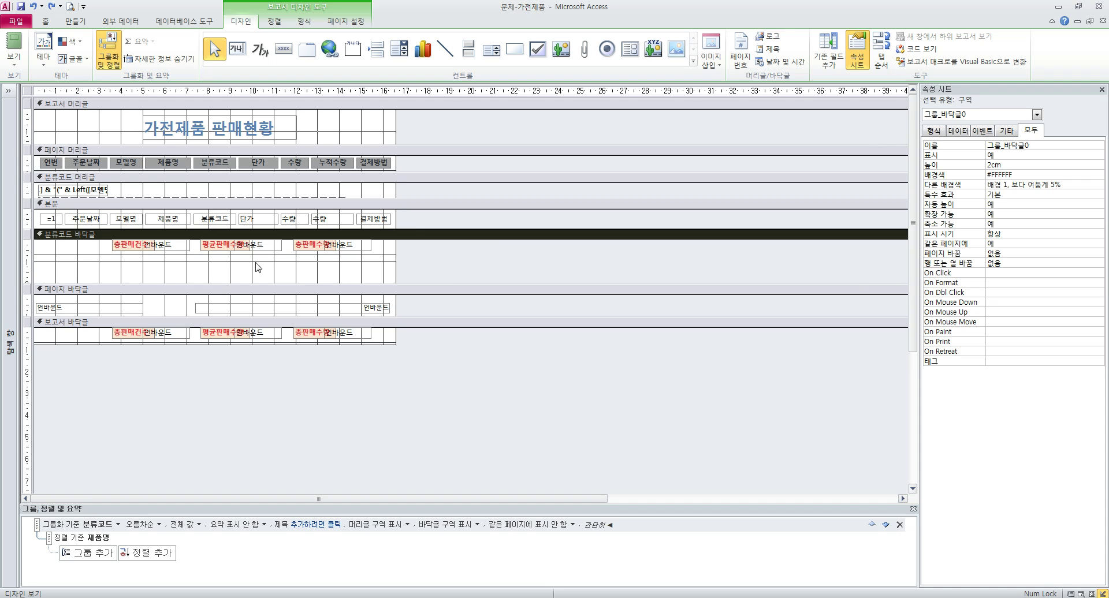
Rename the first text box in the 분류코드 바닥글 section as txt판매건수
click(182, 248)
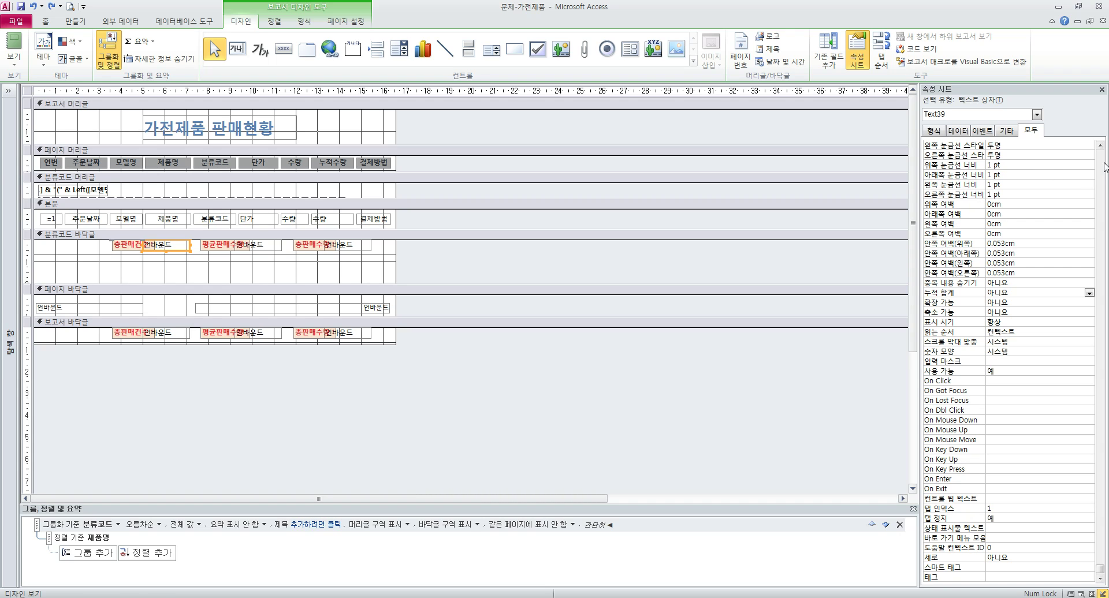
scroll(1075, 168, up, 10)
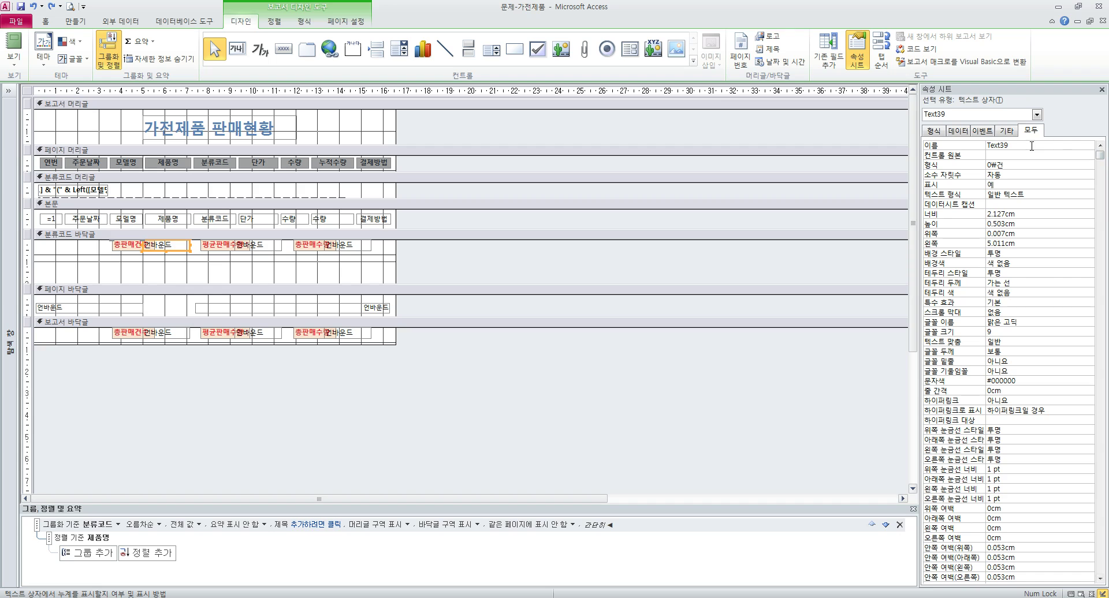
double_click(1006, 145)
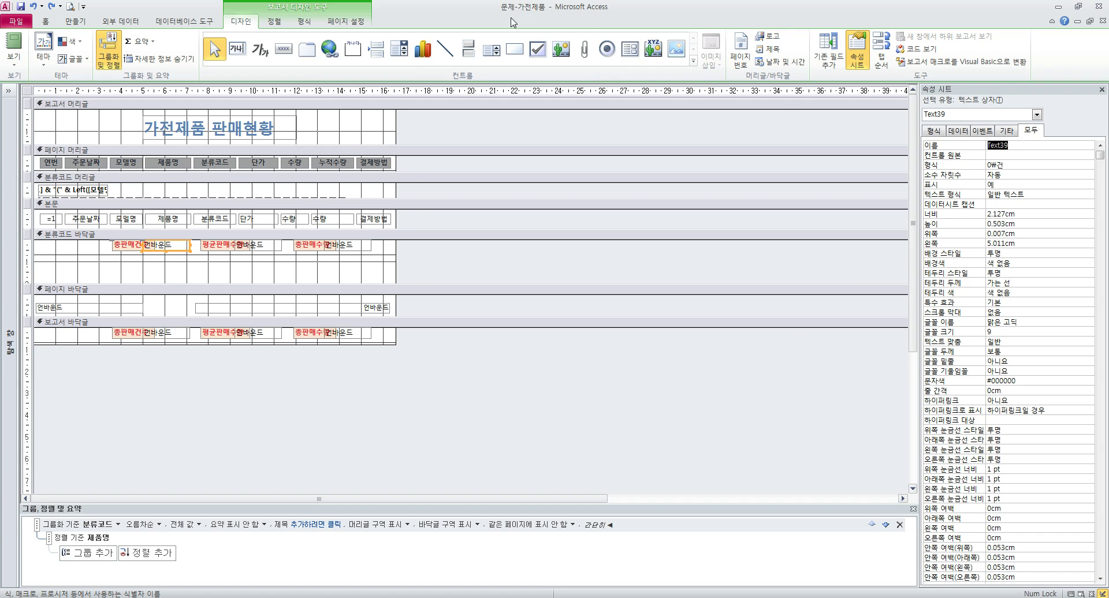
double_click(491, 12)
drag(525, 76, 536, 162)
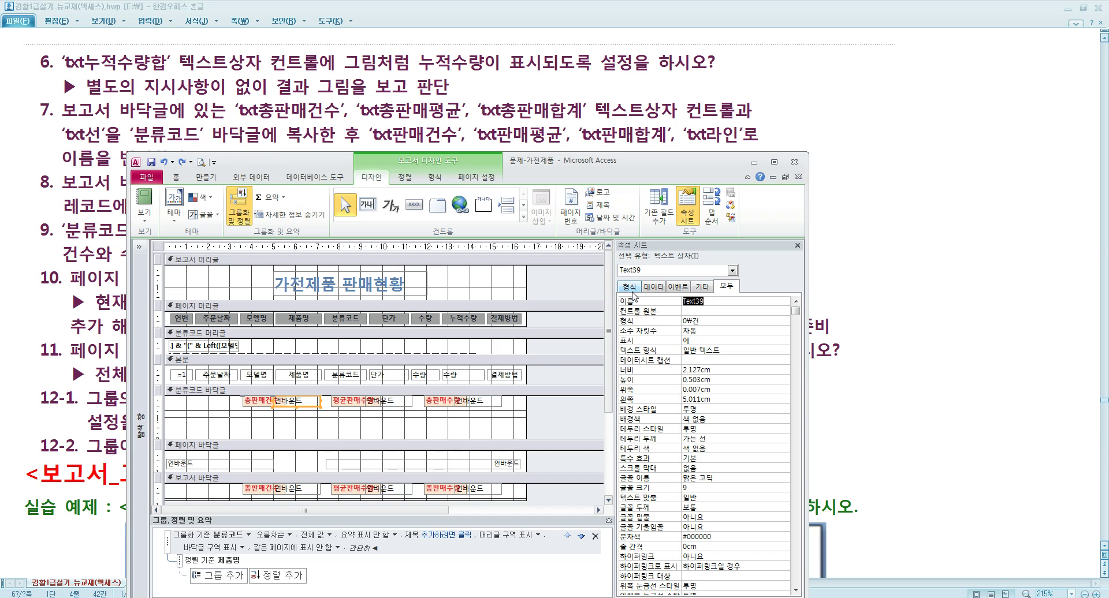
text(ㅅㅌㅅ판매건ㅅ)
Reuse the copied name for the middle text box in the 분류코드 바닥글 section, changing it to txt판매평균
click(670, 299)
key(ctrl+c)
click(391, 400)
double_click(706, 303)
key(ctrl+v)
drag(697, 301, 738, 301)
key(BackSpace)
key(BackSpace)
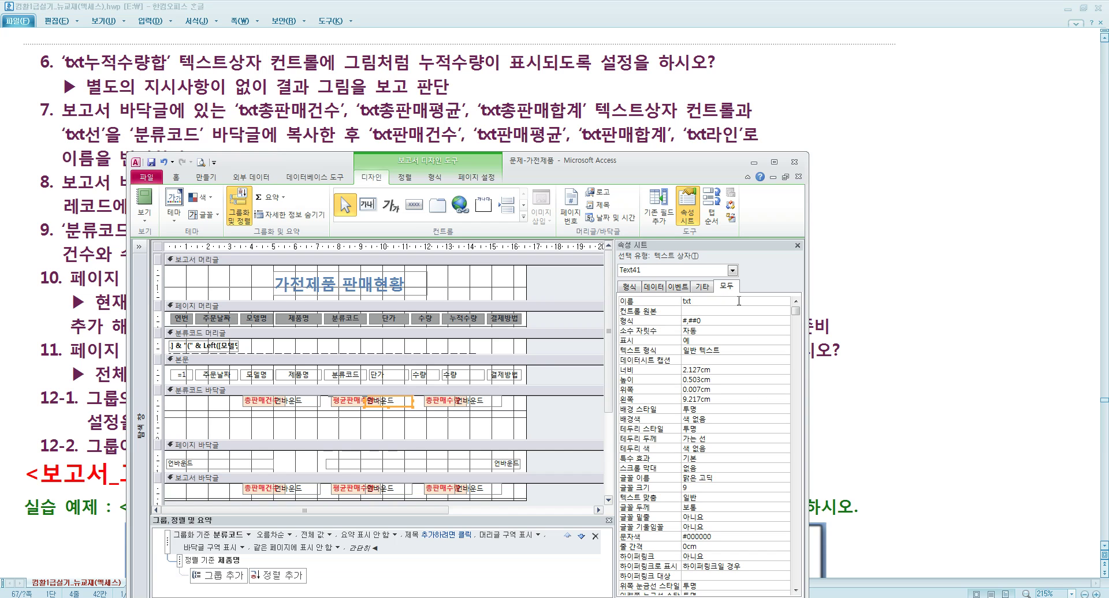
text(판매평균)
Rename the last text box in the 분류코드 바닥글 section as txt판매합계
click(479, 405)
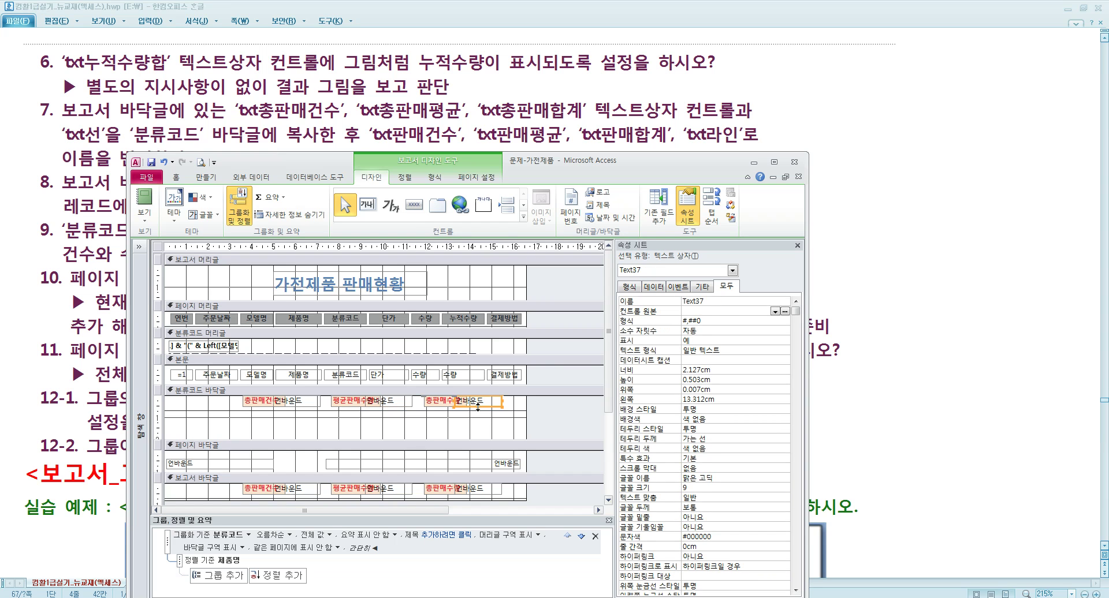
click(658, 304)
text(txt판매건수)
key(BackSpace)
key(BackSpace)
text(판매합ㄱ계)
key(Return)
Select the 분류코드 바닥글 line, and change 'txt라인' to 'line라인' in task 7 of the Hancom Office document
drag(544, 417, 518, 412)
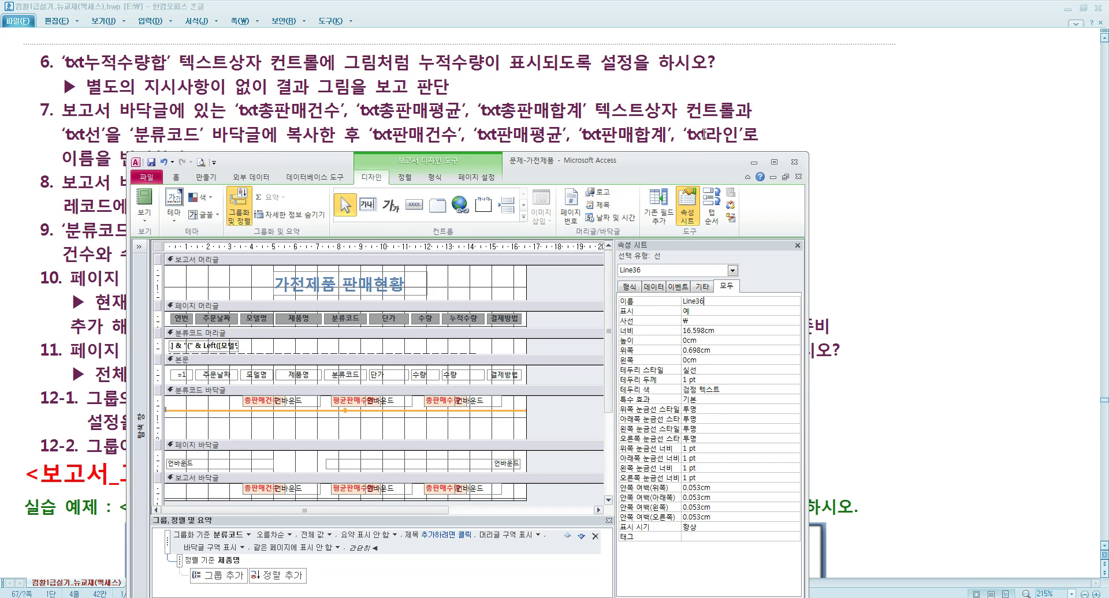
click(706, 135)
drag(706, 134, 688, 136)
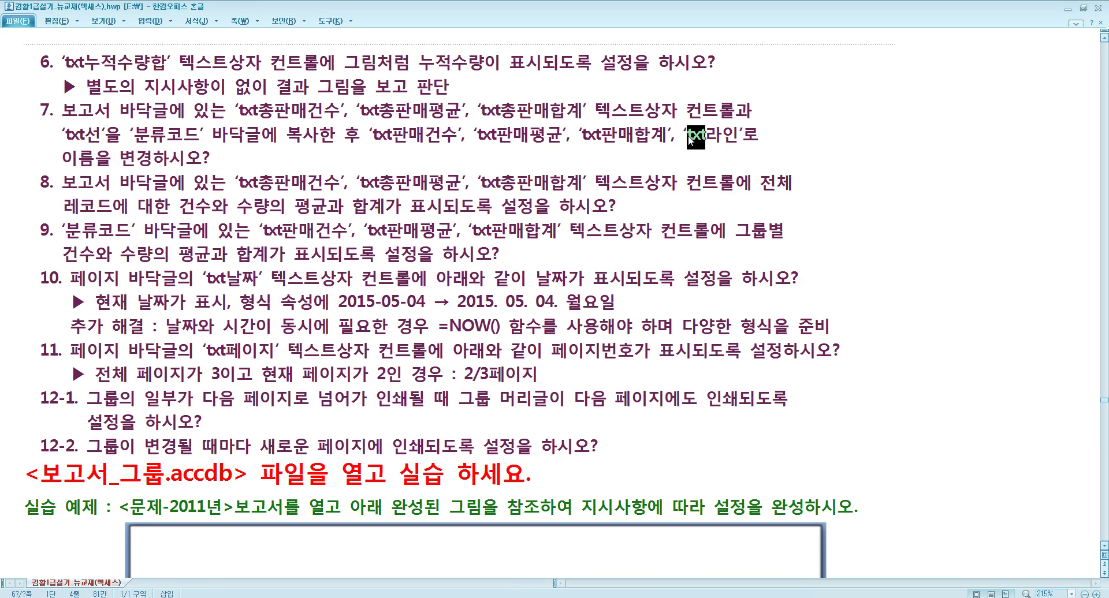
text(line)
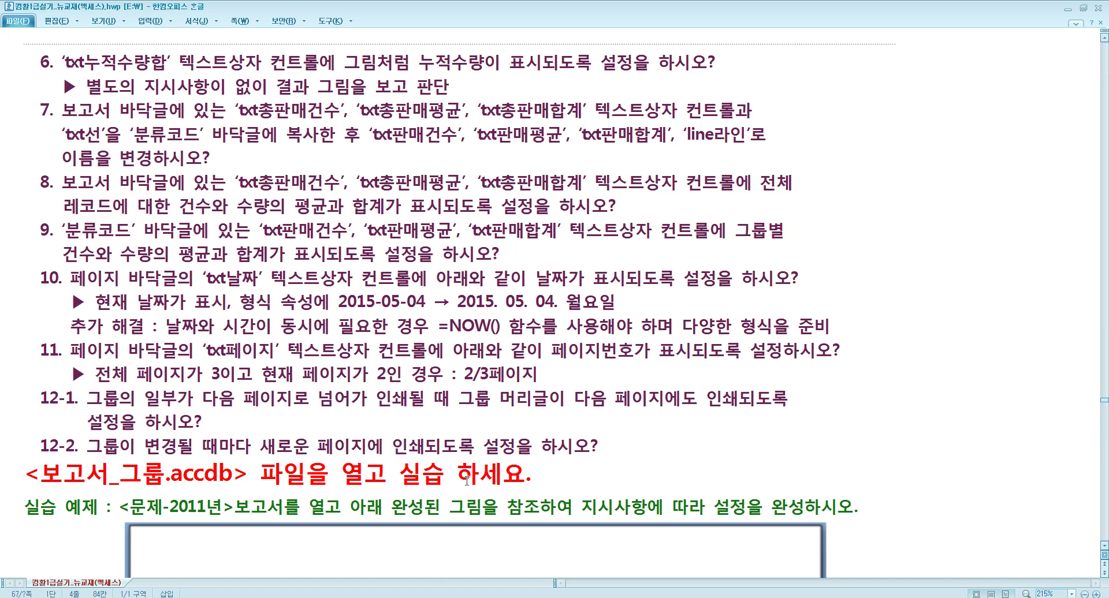
Switch back to Access and rename the line in the 분류코드 바닥글 section as line라인
click(418, 597)
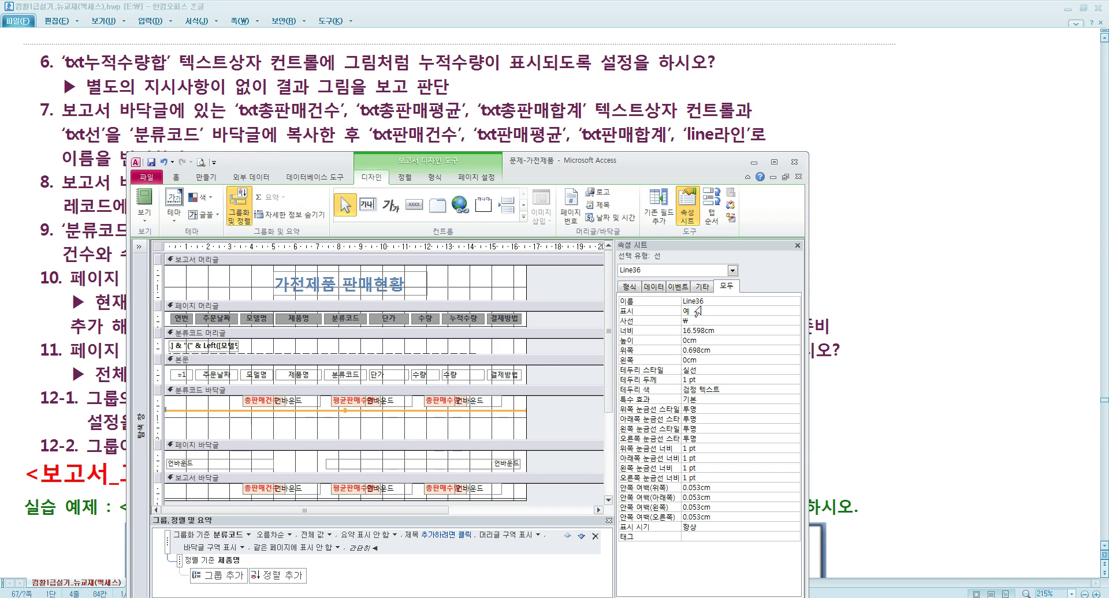
click(661, 303)
text(ㅣㅑㅜ)
key(BackSpace)
key(BackSpace)
key(BackSpace)
text(lineㄹ)
key(Return)
drag(695, 302, 717, 302)
text(라인)
key(Return)
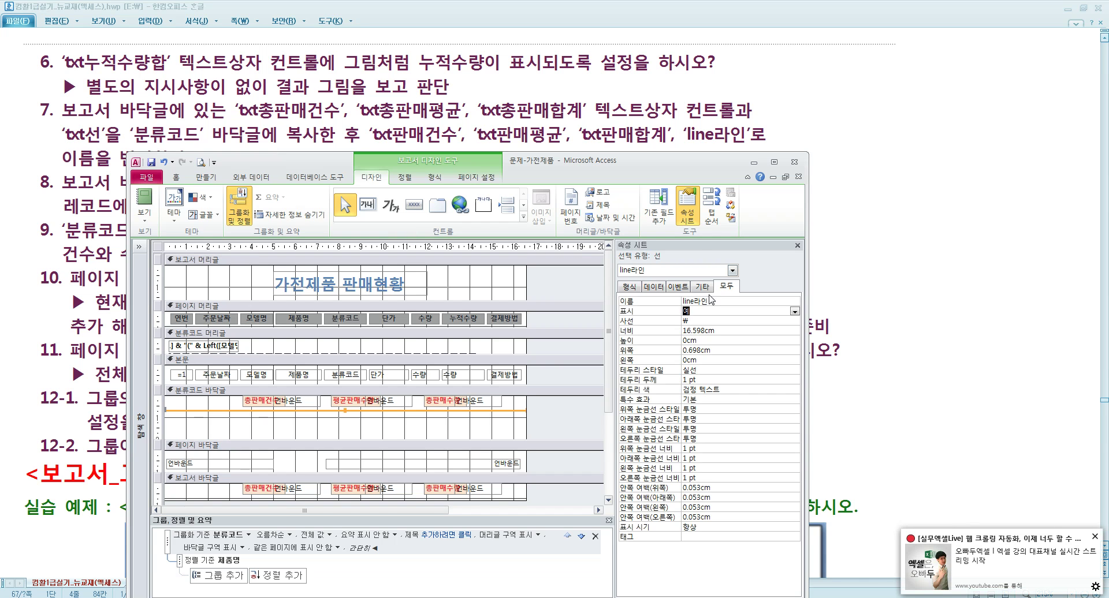
Read tasks 8 and 9 in the Hancom Office document and check the count, average and sum each text box needs
click(639, 126)
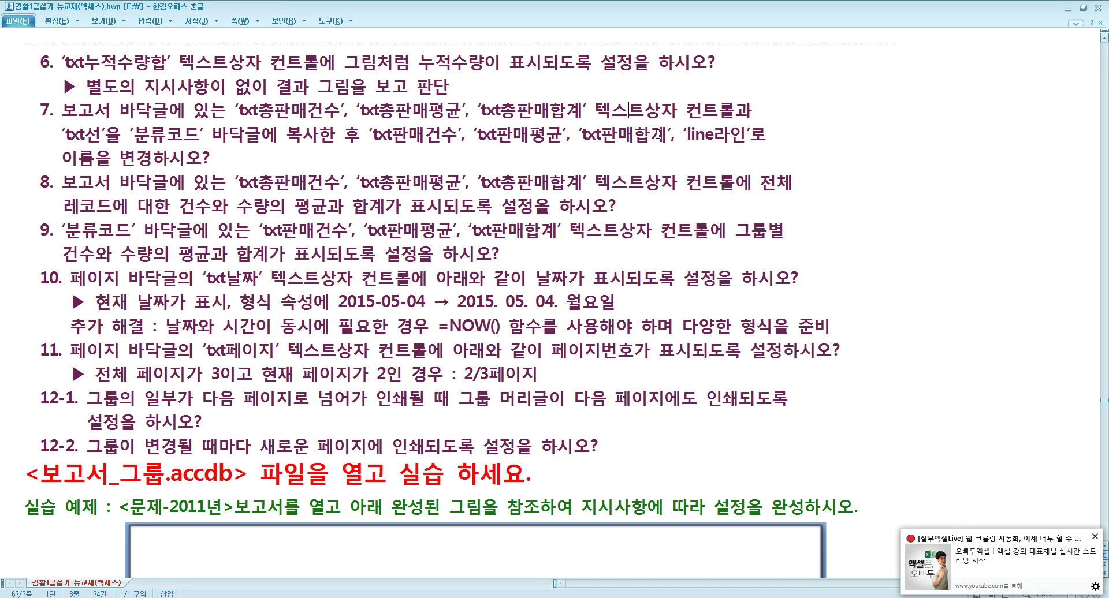
click(528, 242)
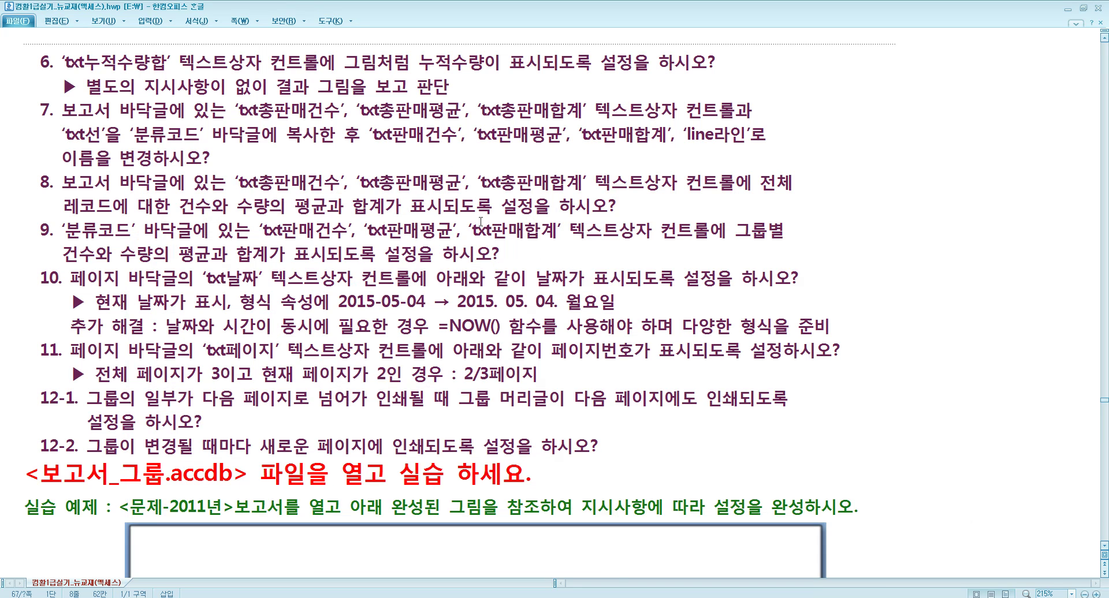
click(257, 158)
drag(180, 205, 445, 184)
click(522, 187)
drag(294, 208, 327, 209)
drag(255, 208, 269, 208)
click(359, 205)
drag(353, 207, 384, 206)
click(385, 206)
Switch to Access and set the 컨트롤 원본 of the txt판매건수 text box to =Count(*)
mouse_move(410, 597)
click(409, 597)
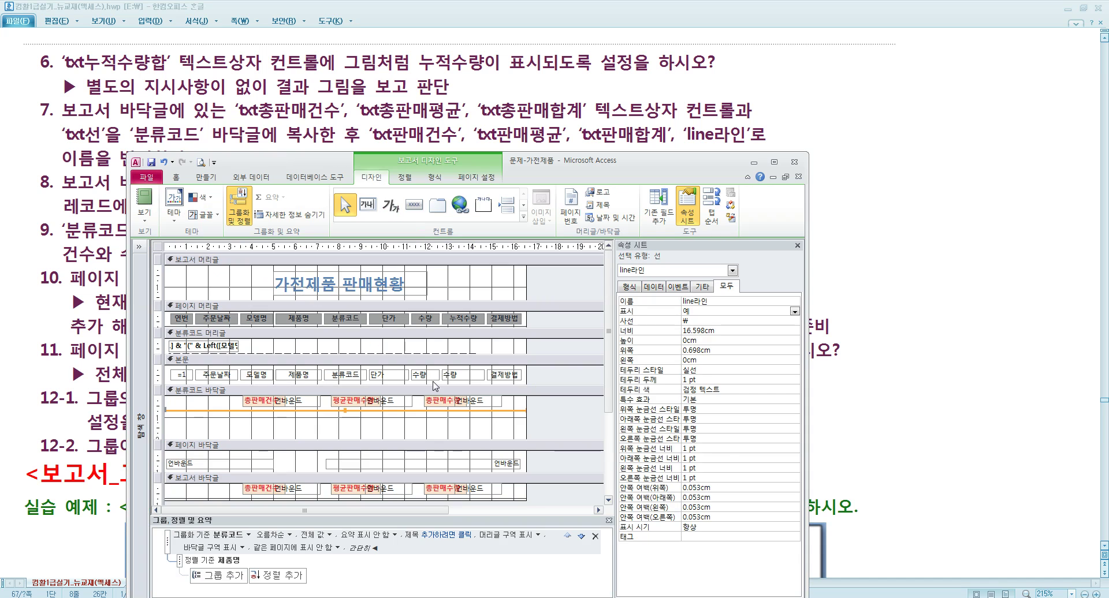
click(317, 403)
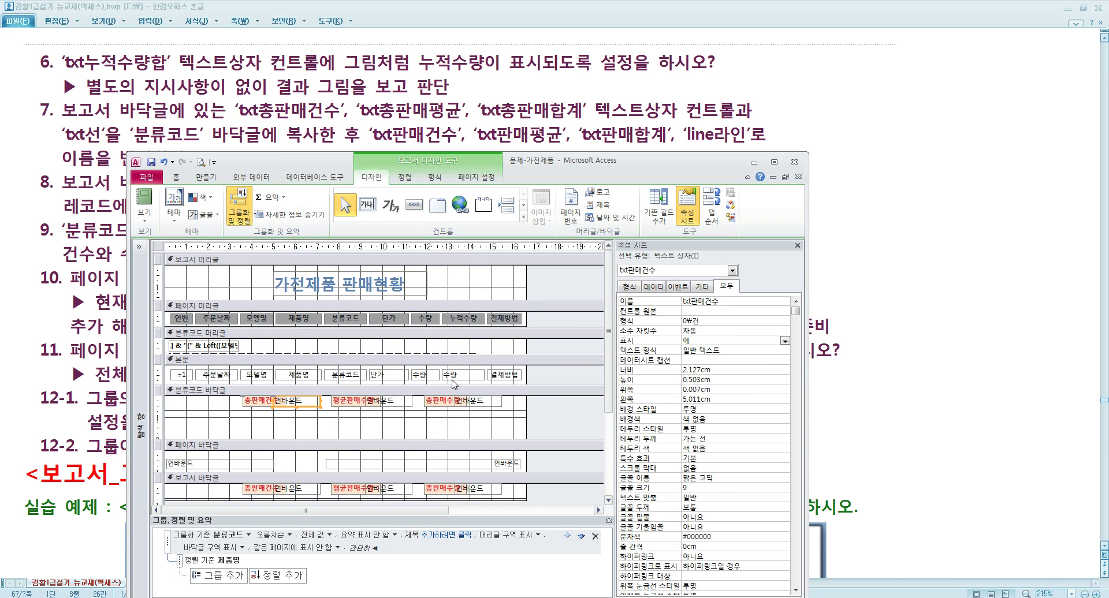
click(691, 311)
text(=count)
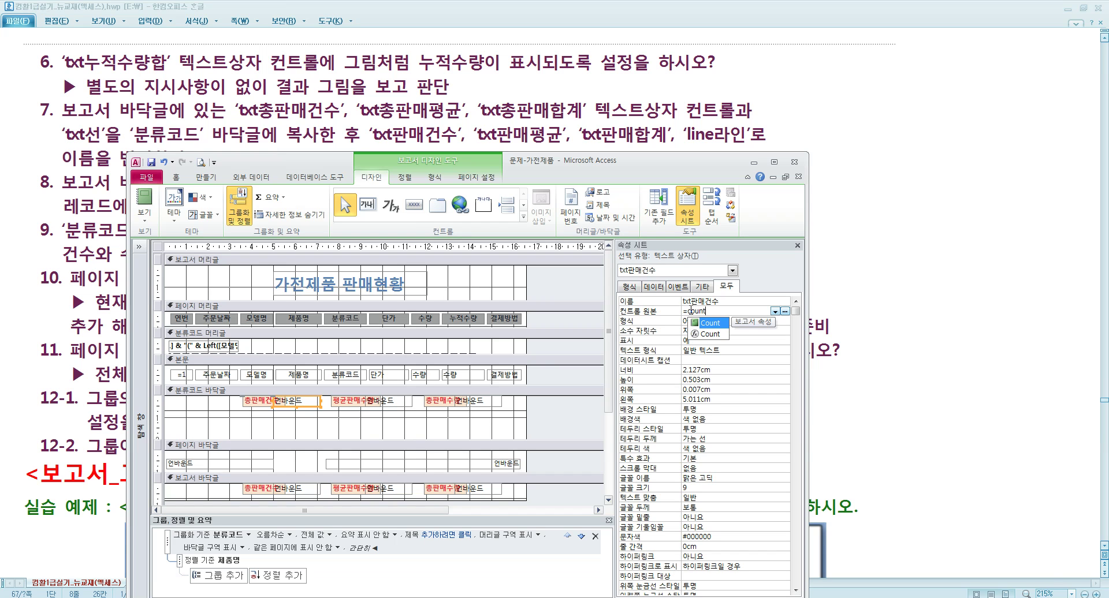
text((*))
key(Return)
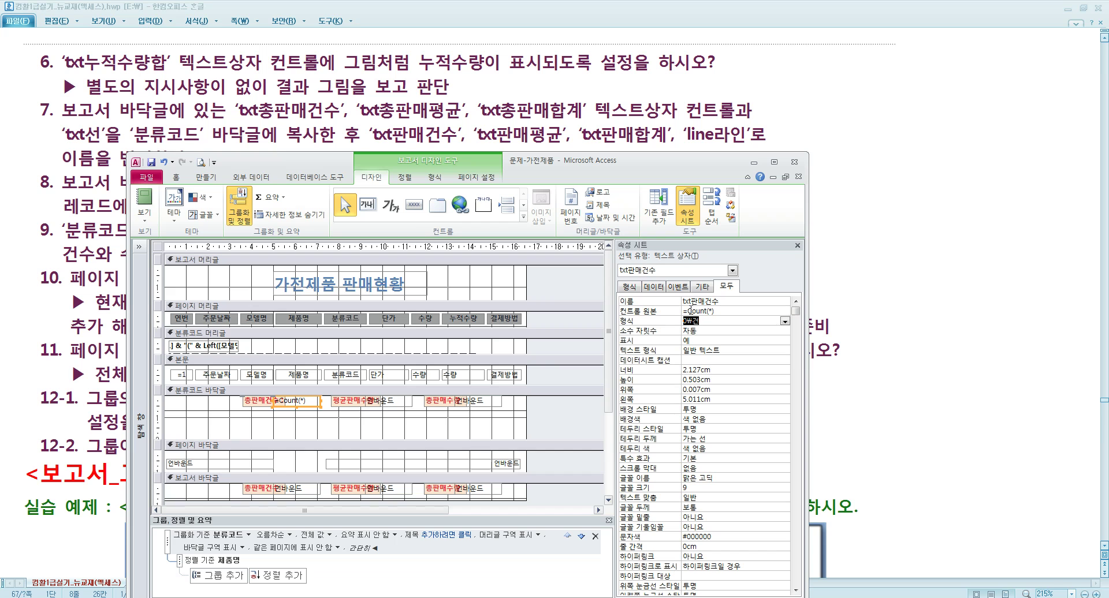
Examine the 형식 property of the txt판매건수 text box and its list of predefined formats
drag(558, 156, 507, 62)
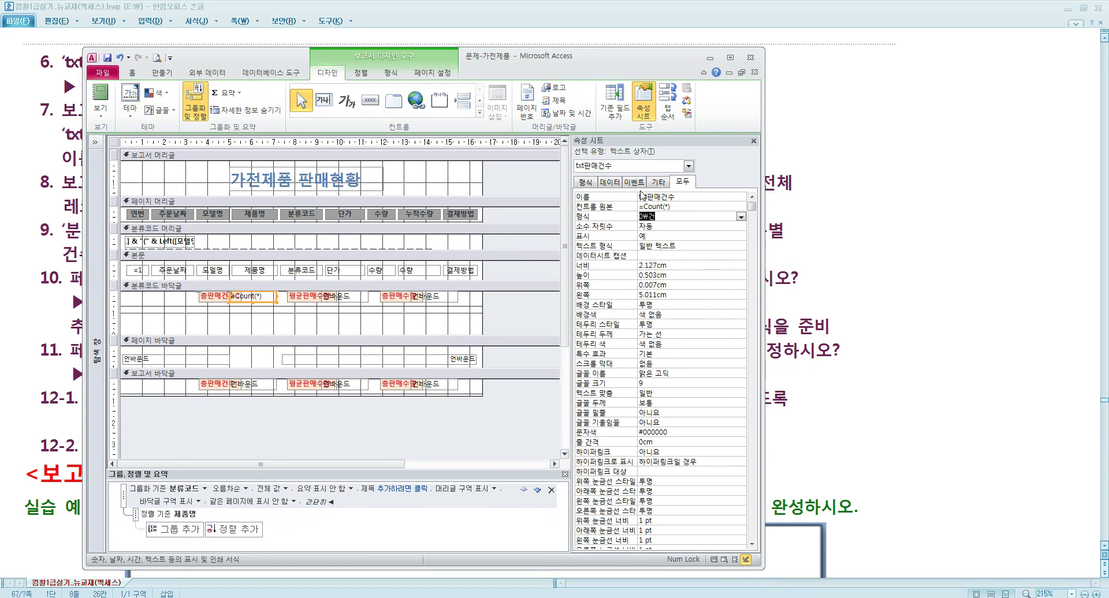
click(661, 215)
click(615, 218)
click(740, 217)
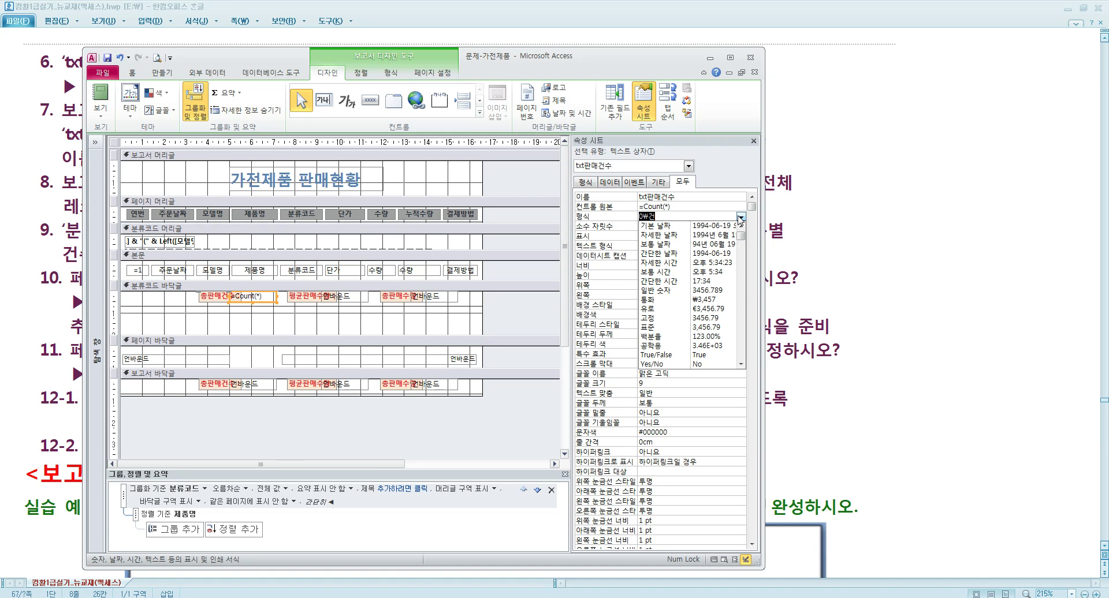
click(740, 217)
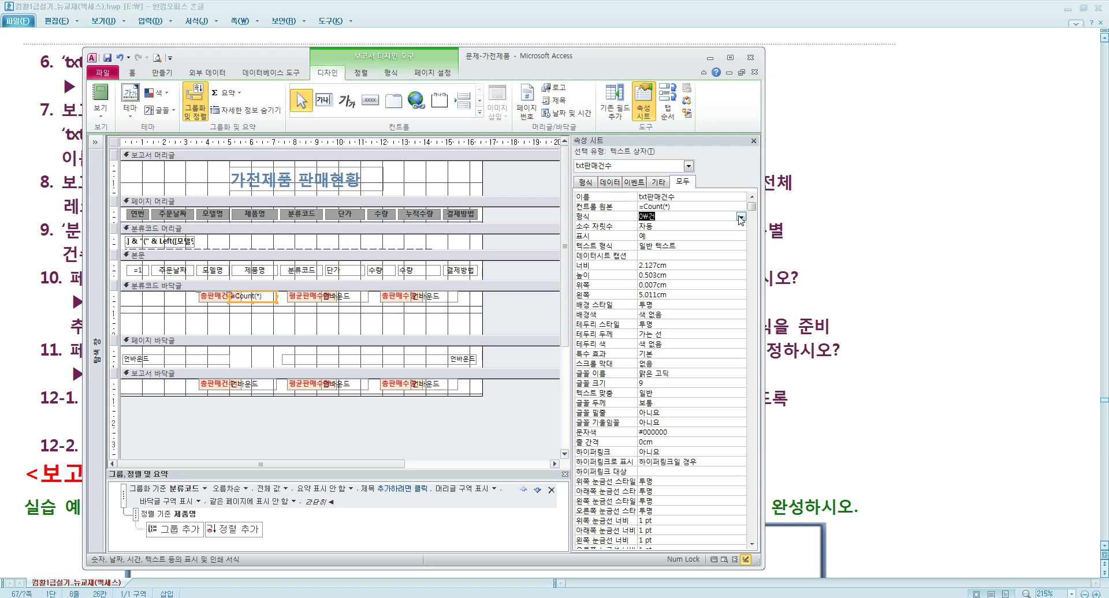
Open the 컨트롤 원본 property of the txt판매평균 text box in the 분류코드 바닥글 section for editing
drag(502, 64, 498, 153)
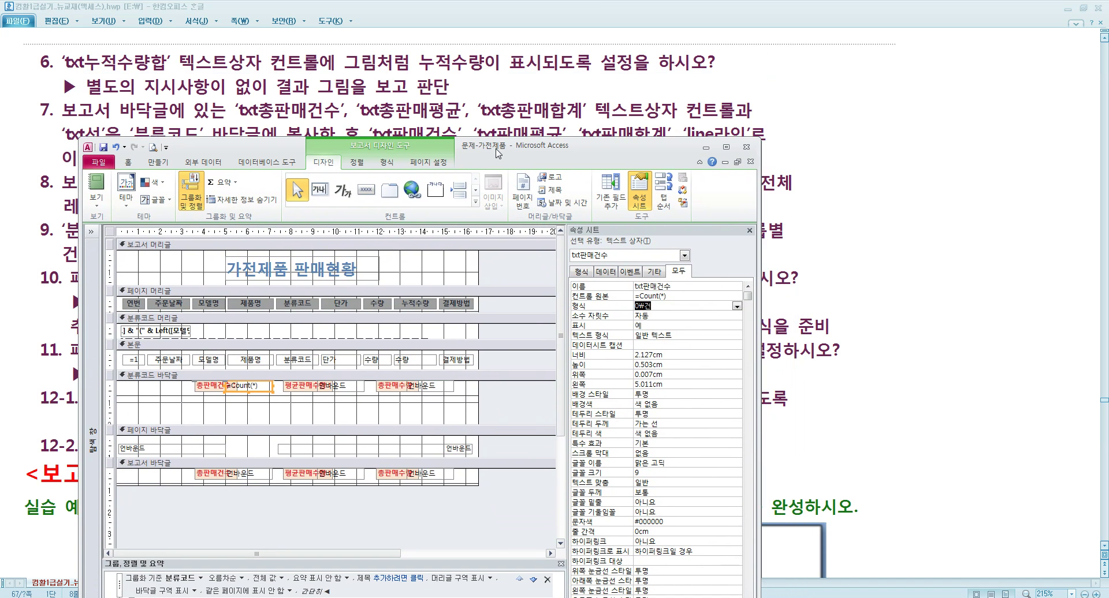
click(362, 387)
click(650, 297)
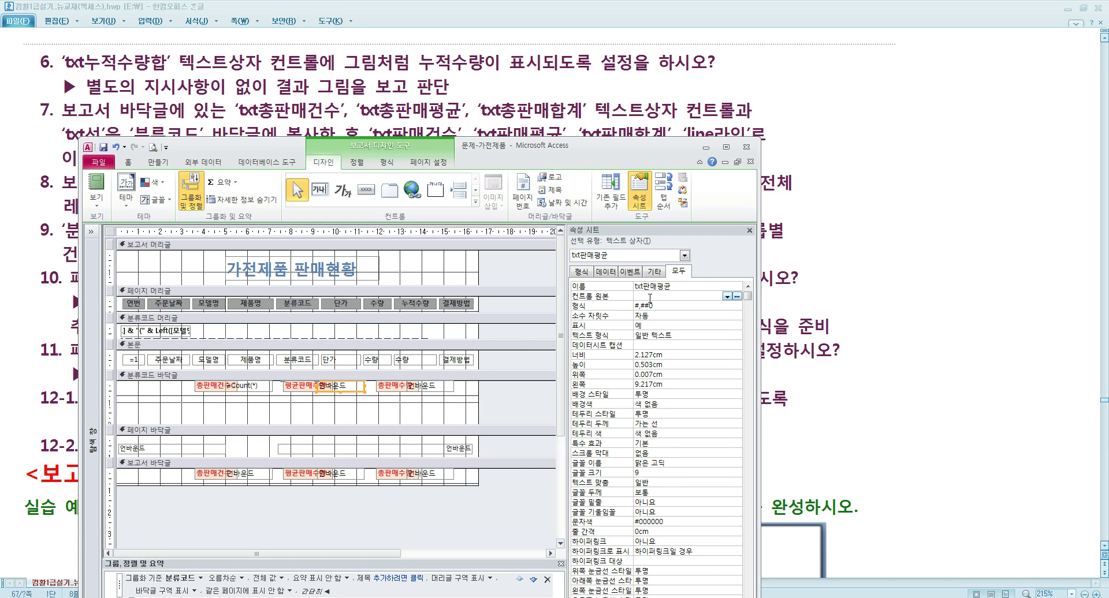
Set the control source of the txt판매평균 text box in the 분류코드 footer to =Avg([수량])
text(=avg)
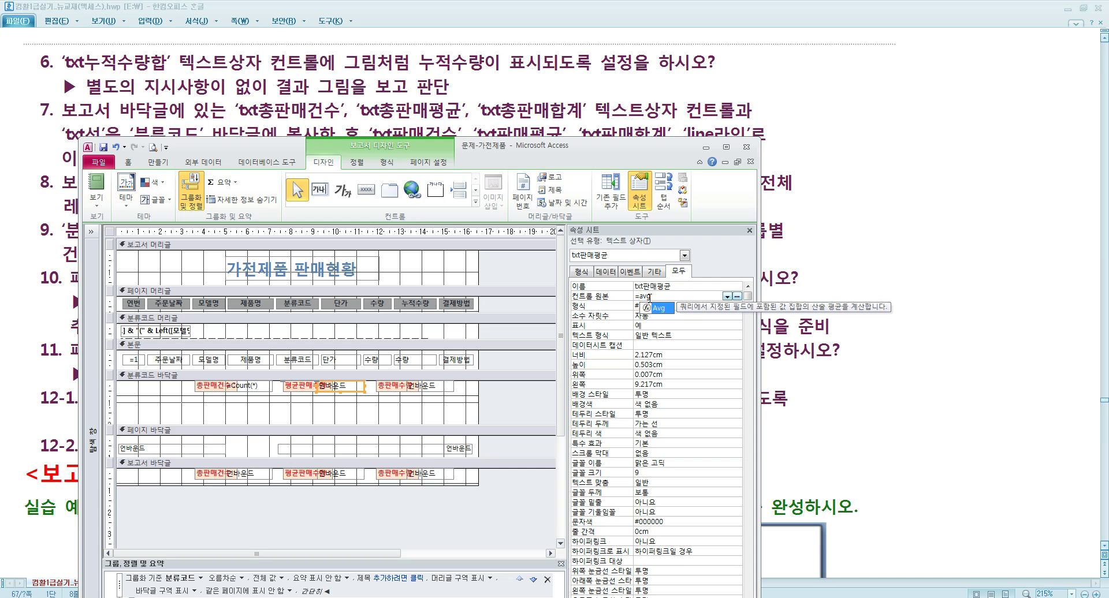
text(()
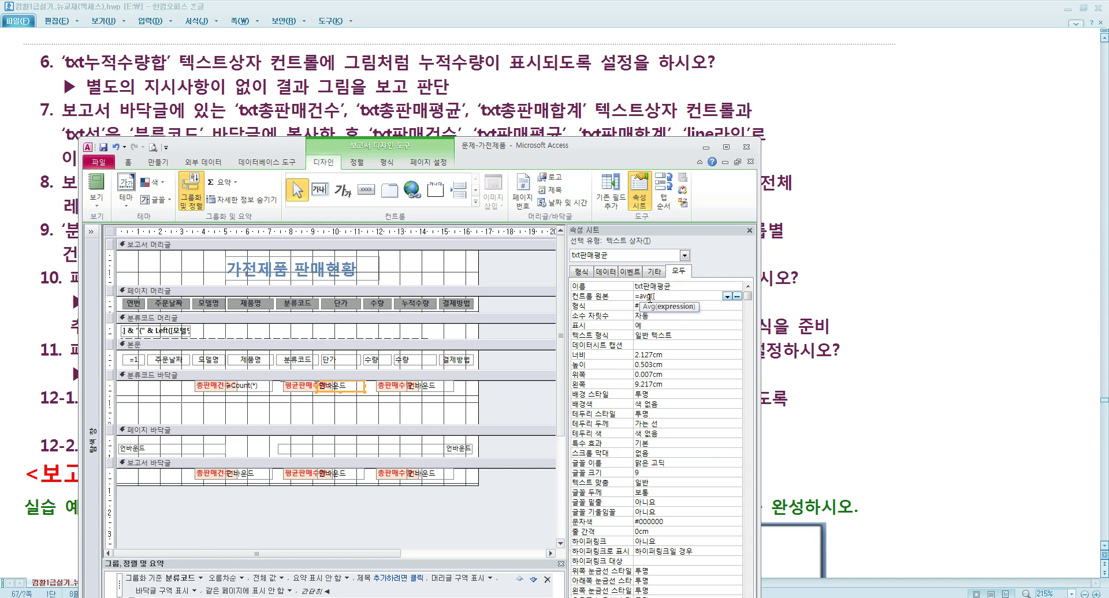
text([tnfi)
text(수량]))
key(Return)
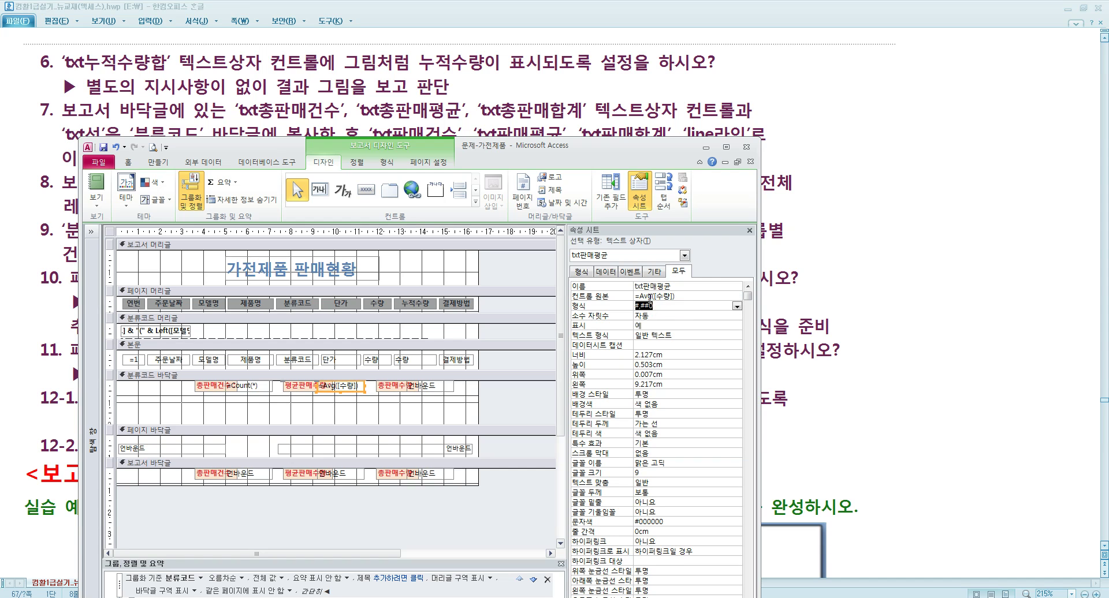
click(657, 305)
Set the control source of the txt판매합계 text box in the 분류코드 footer to =Sum([수량])
click(439, 389)
click(659, 296)
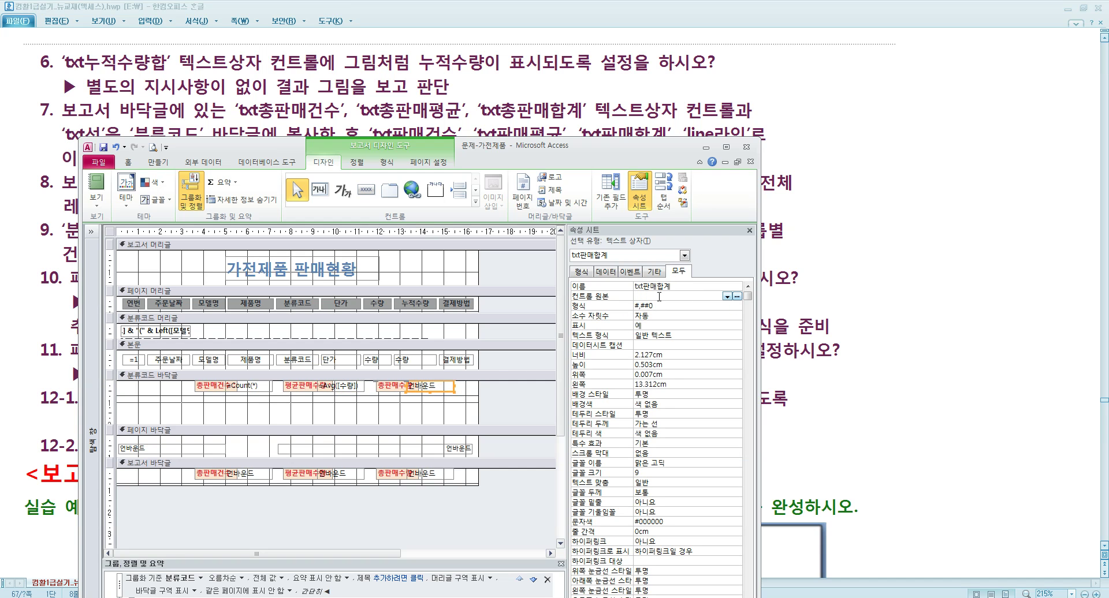
text(=sum([)
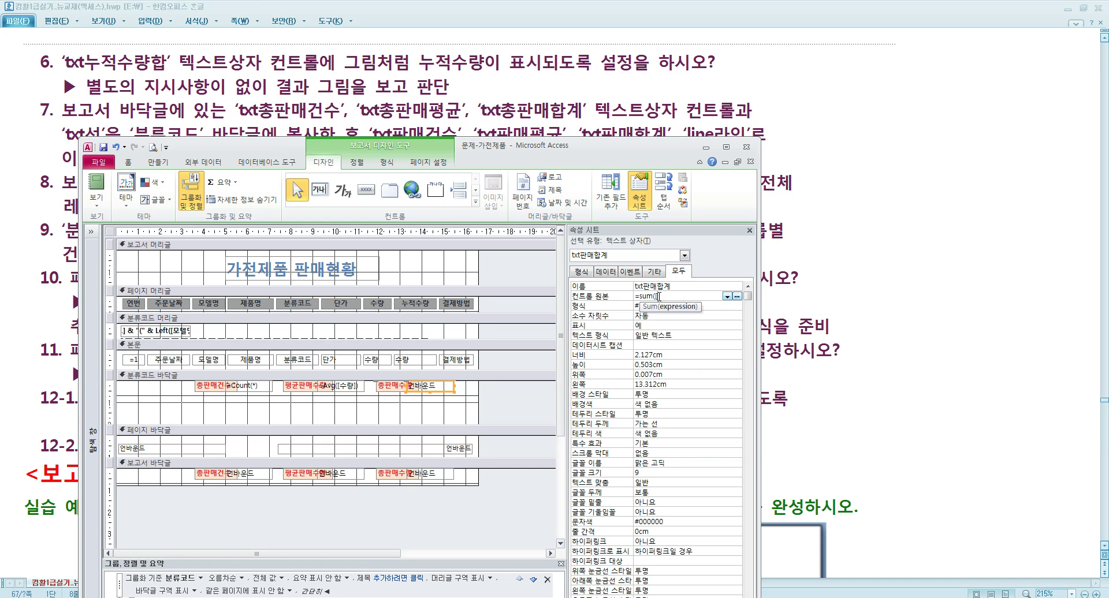
text(수량]))
key(Return)
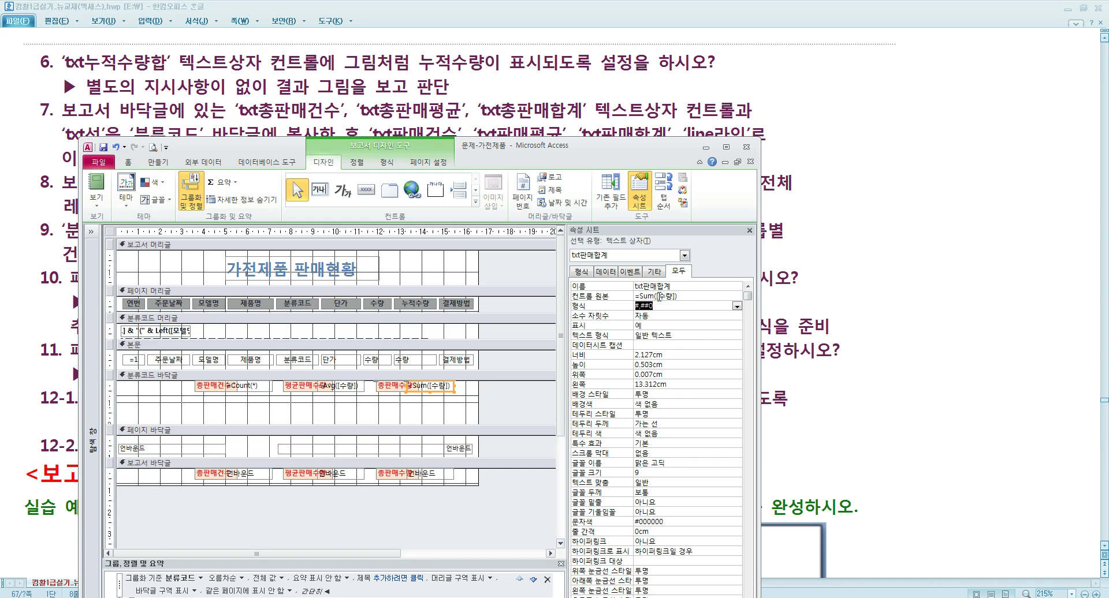
Copy the =Sum([수량]) expression into the control source of the total quantity text box in the report footer
drag(522, 155, 572, 191)
drag(732, 334, 660, 337)
key(ctrl+c)
click(491, 510)
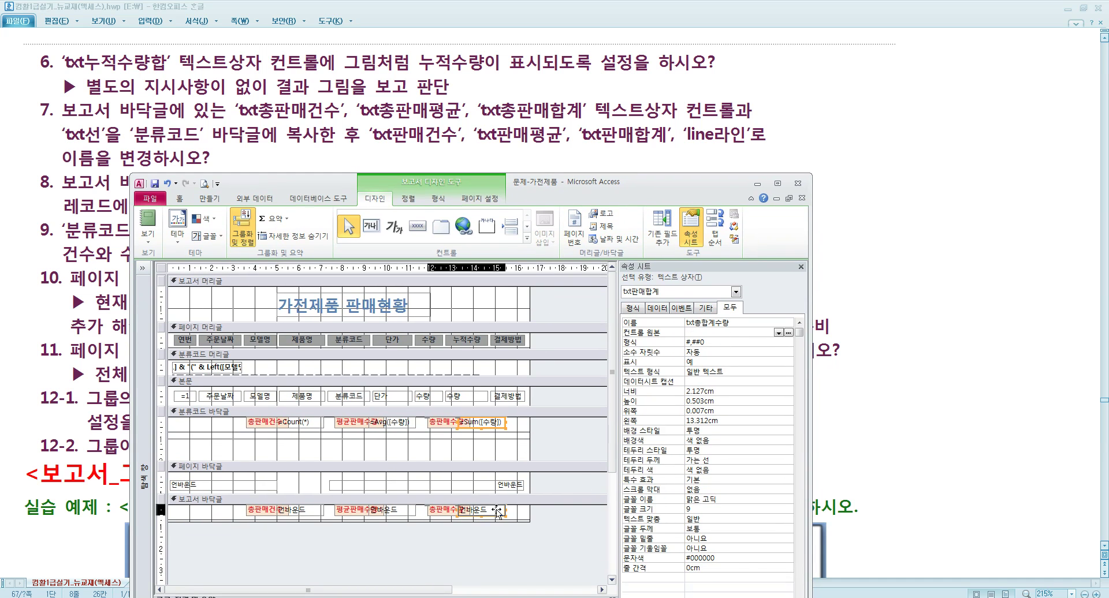
key(ctrl+v)
Reuse the copied expression for the report footer's average text box, changing its control source to =Avg([수량])
click(403, 512)
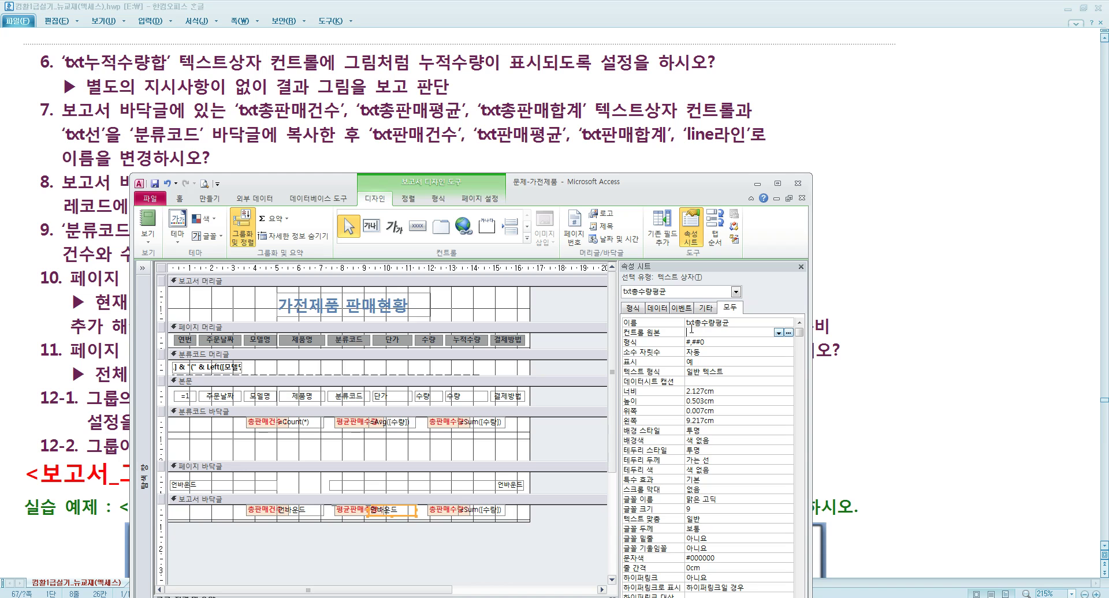
key(ctrl+v)
drag(706, 336, 695, 340)
text(av)
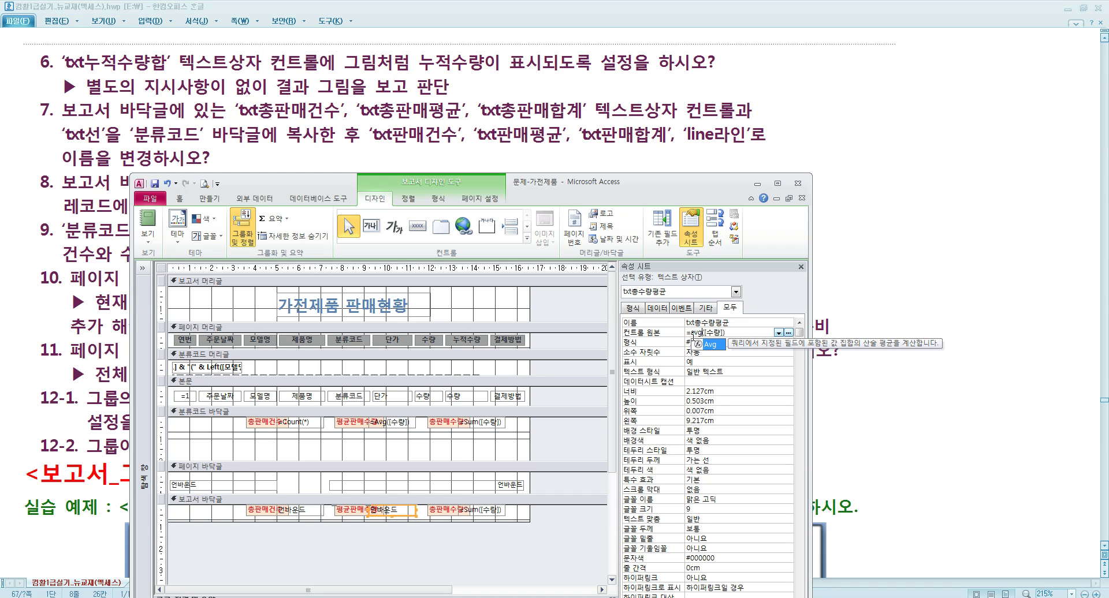
text(g)
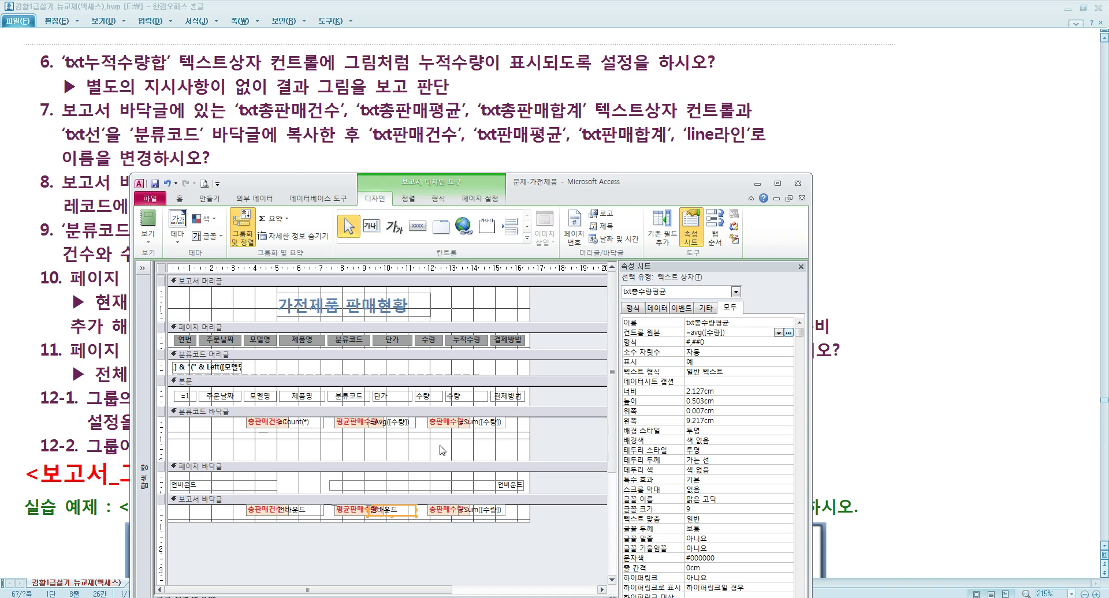
Set the control source of the txt총판매건수 text box in the report footer to =Count(*)
click(318, 512)
click(697, 334)
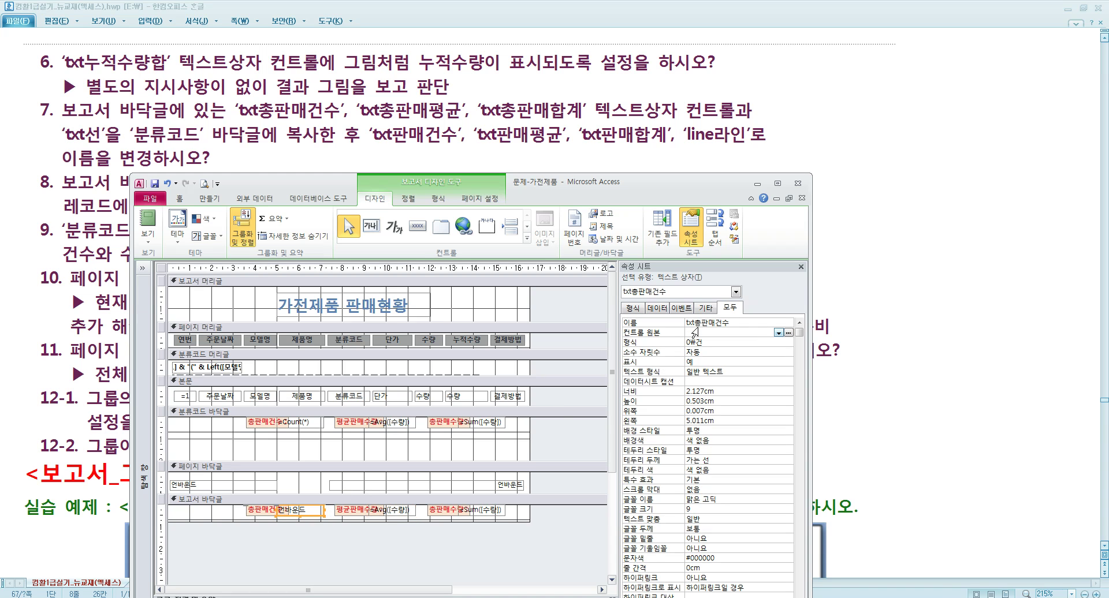
text(=count(*))
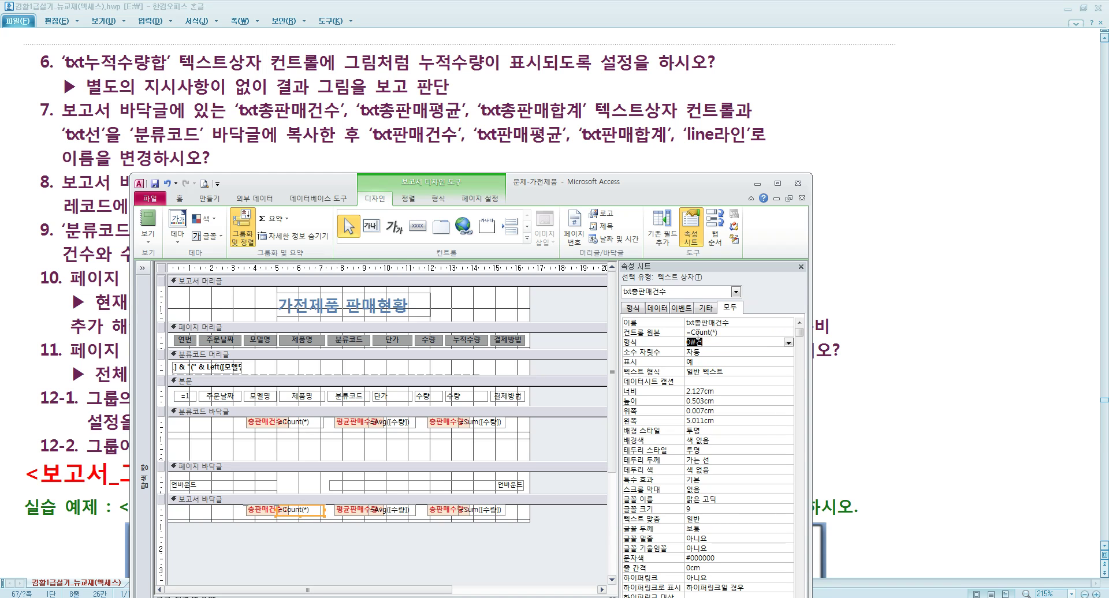
key(Return)
Switch to the Hangul document to read the page footer date instructions, and return to the report design in Access
drag(532, 186, 695, 267)
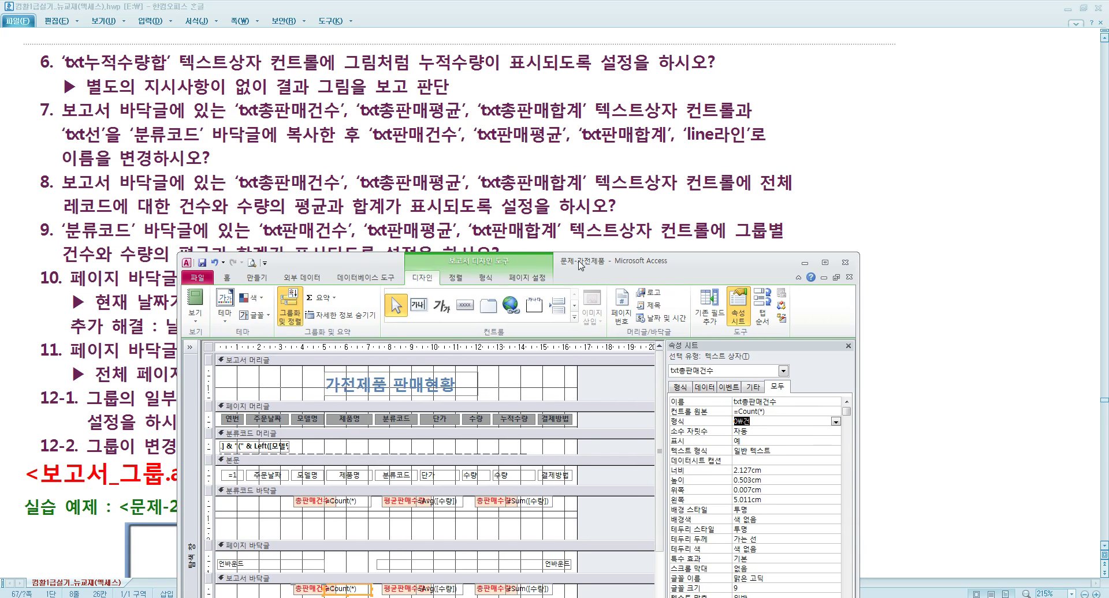
click(514, 205)
scroll(513, 207, down, 3)
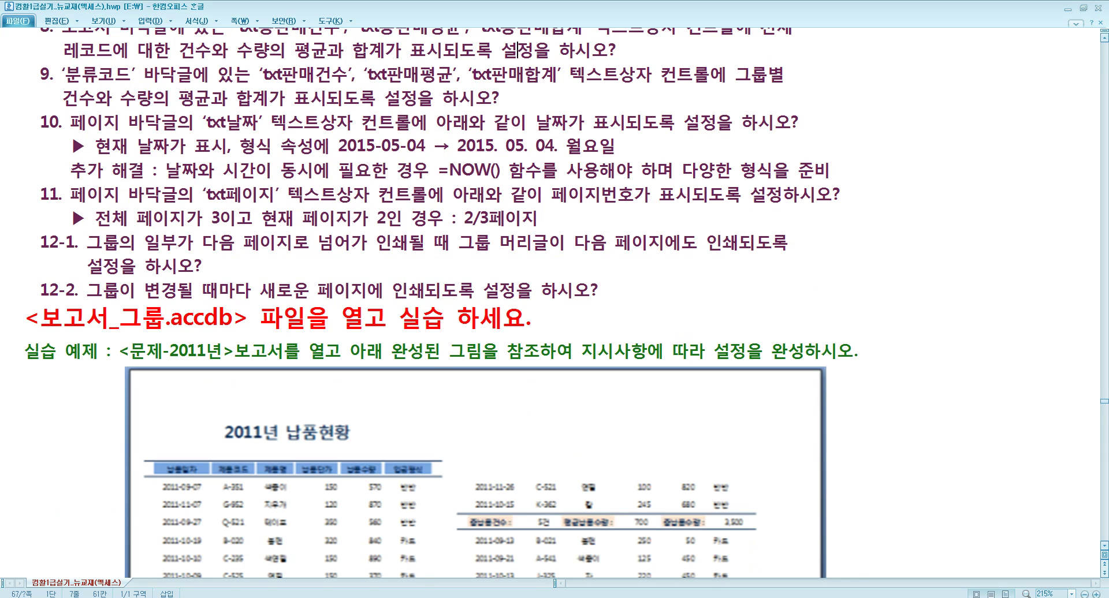
click(425, 597)
drag(569, 273, 488, 186)
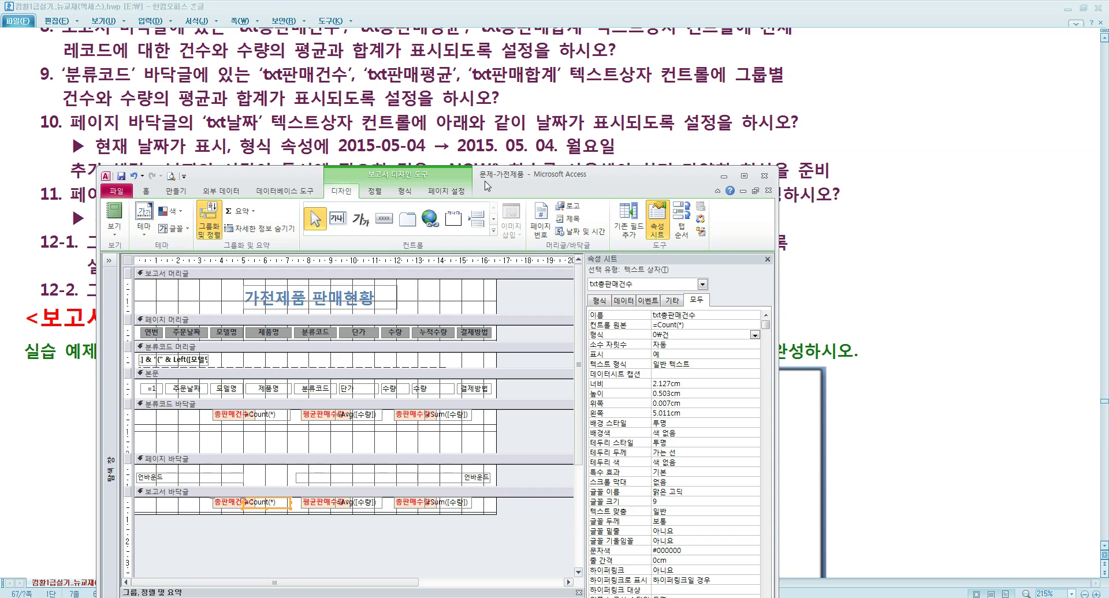
Set the page footer's txt날짜 text box to the control source =Date() and the format yyyy. mm. dd. aaaa
click(231, 475)
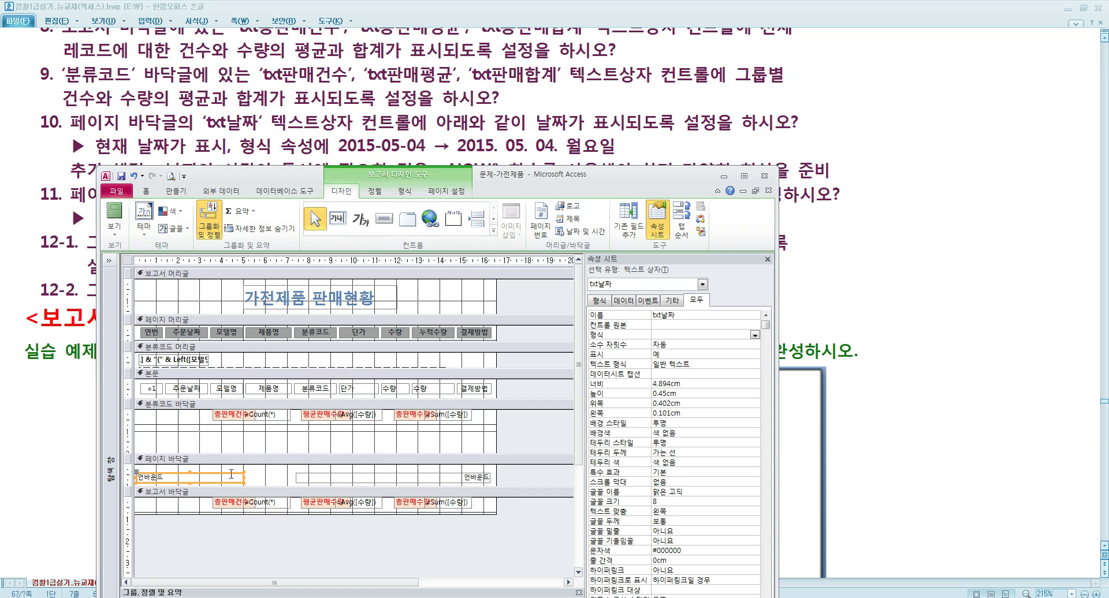
click(662, 328)
drag(585, 336, 531, 336)
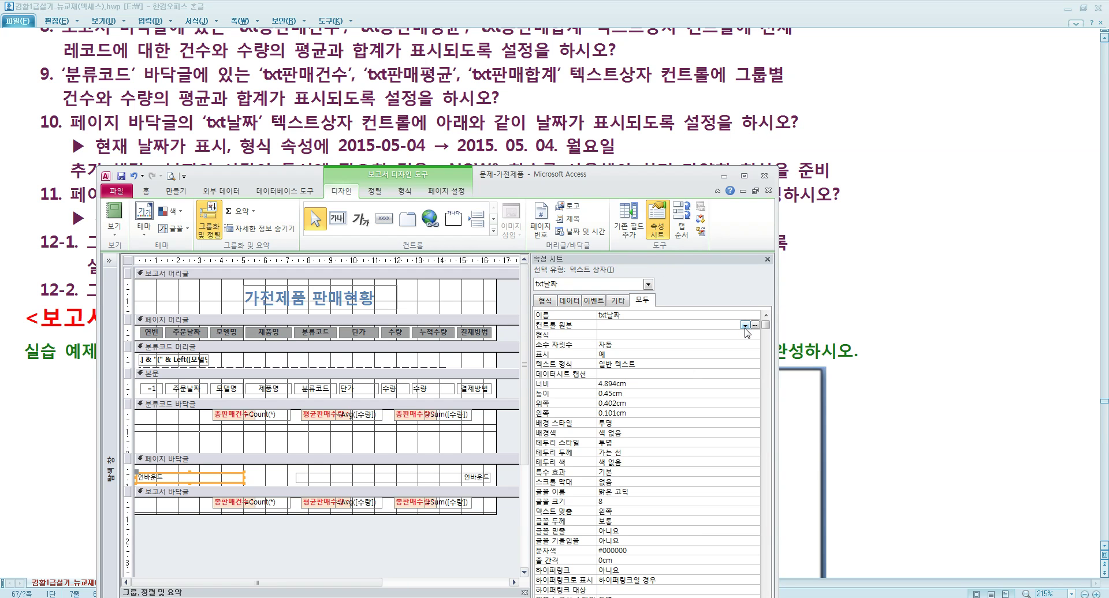
click(741, 335)
click(755, 335)
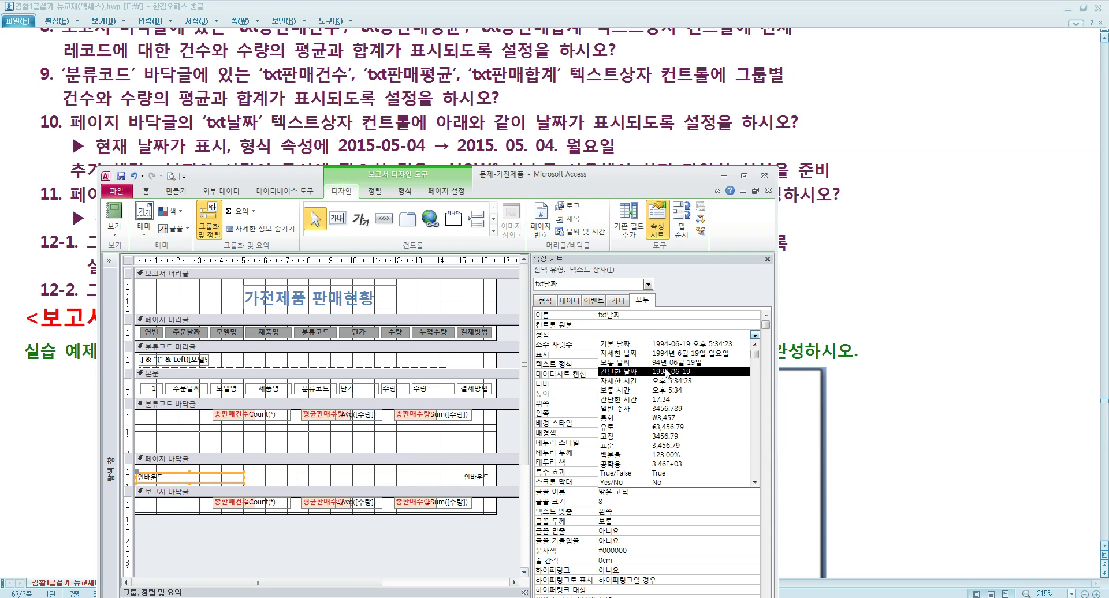
click(620, 327)
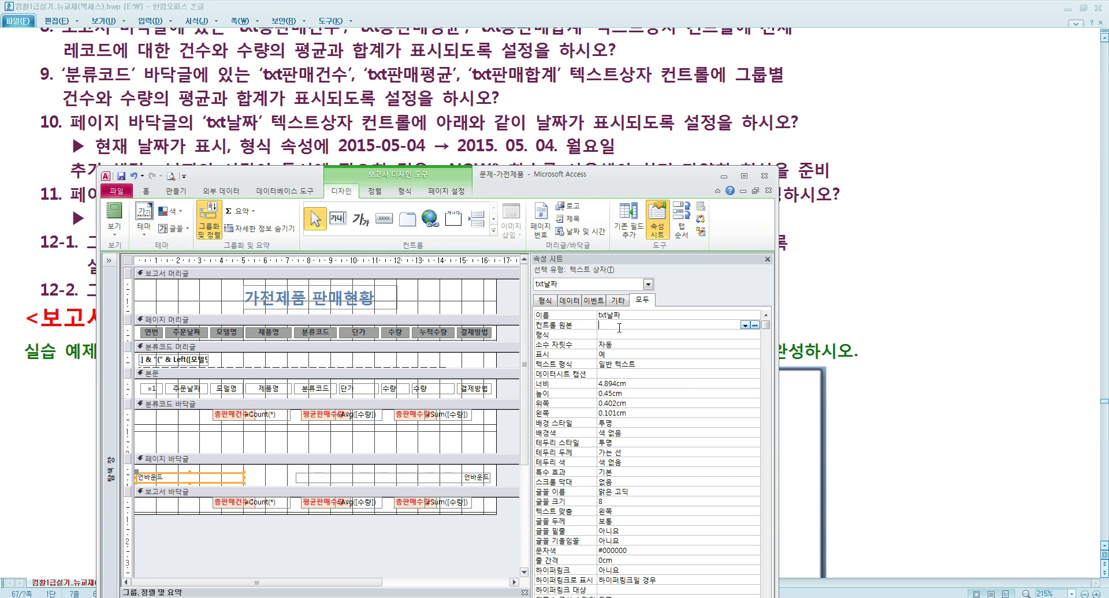
text(=date())
key(Return)
text(yyyy. mm. dd. aaaa)
key(Return)
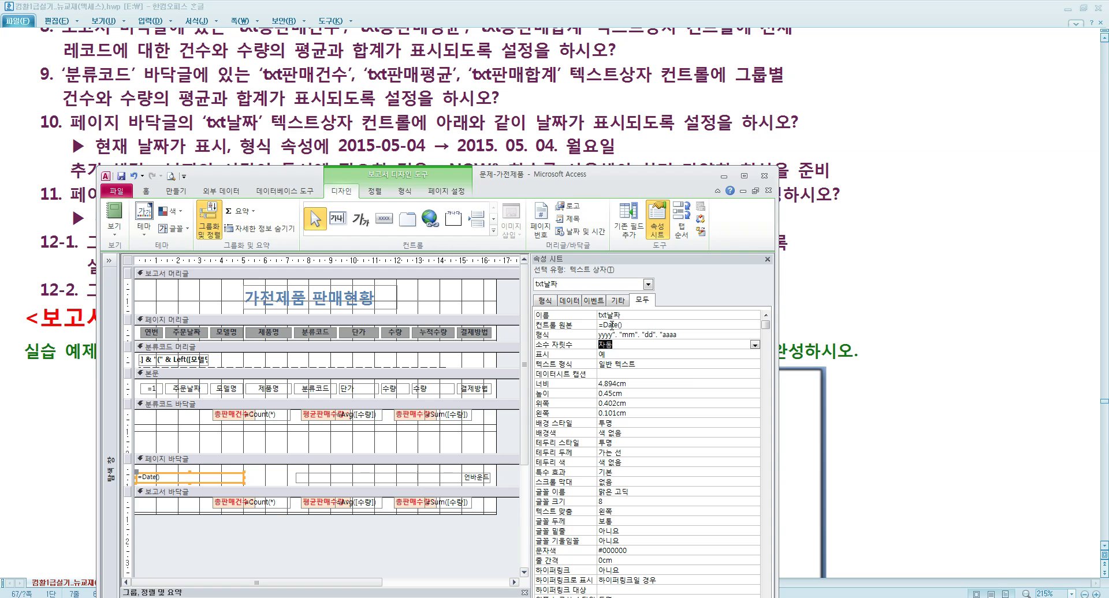
Preview the report with its first 10 records, examine the group totals and page footer date, and close the preview
right_click(294, 275)
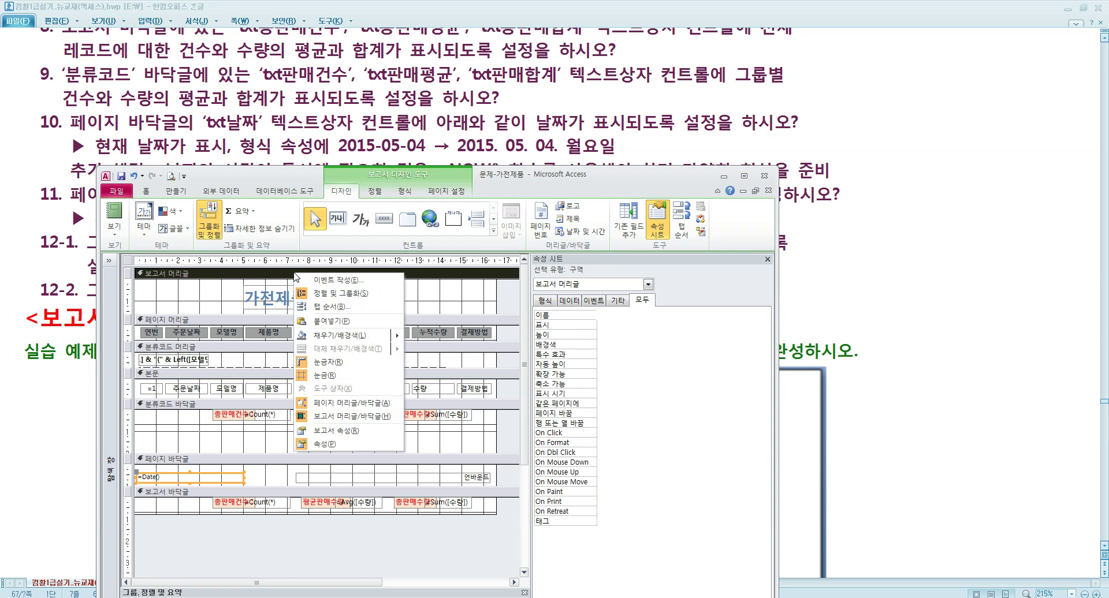
right_click(514, 427)
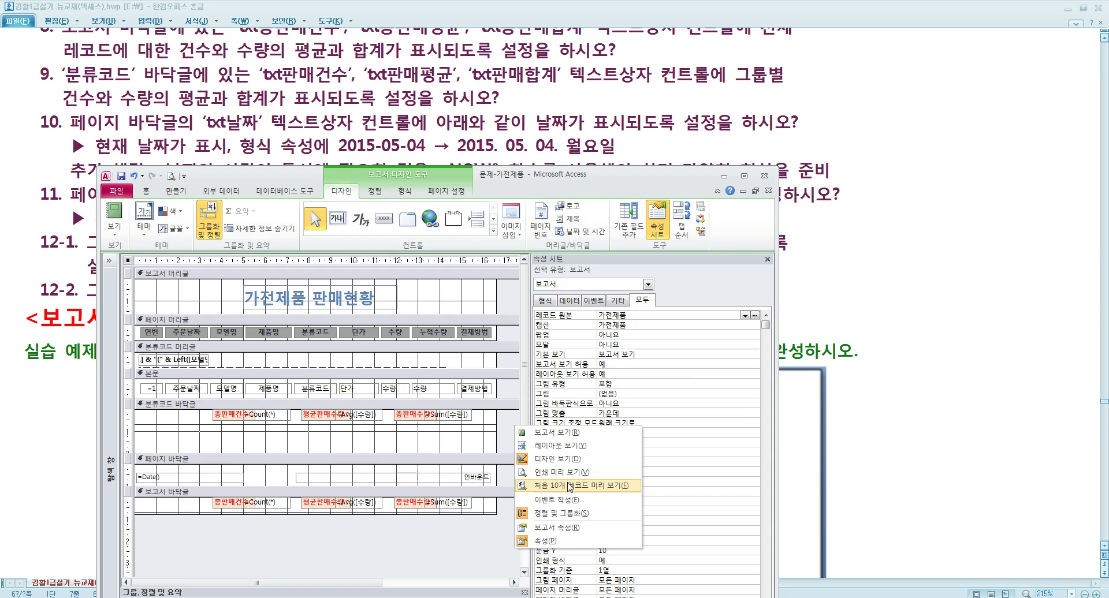
click(569, 486)
scroll(469, 450, down, 5)
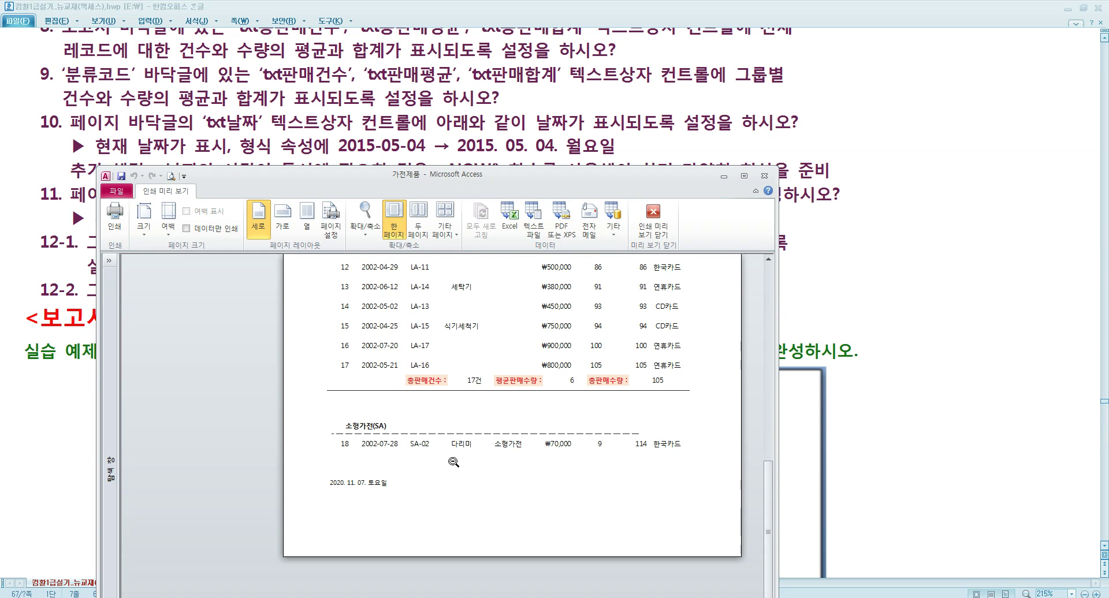
click(360, 484)
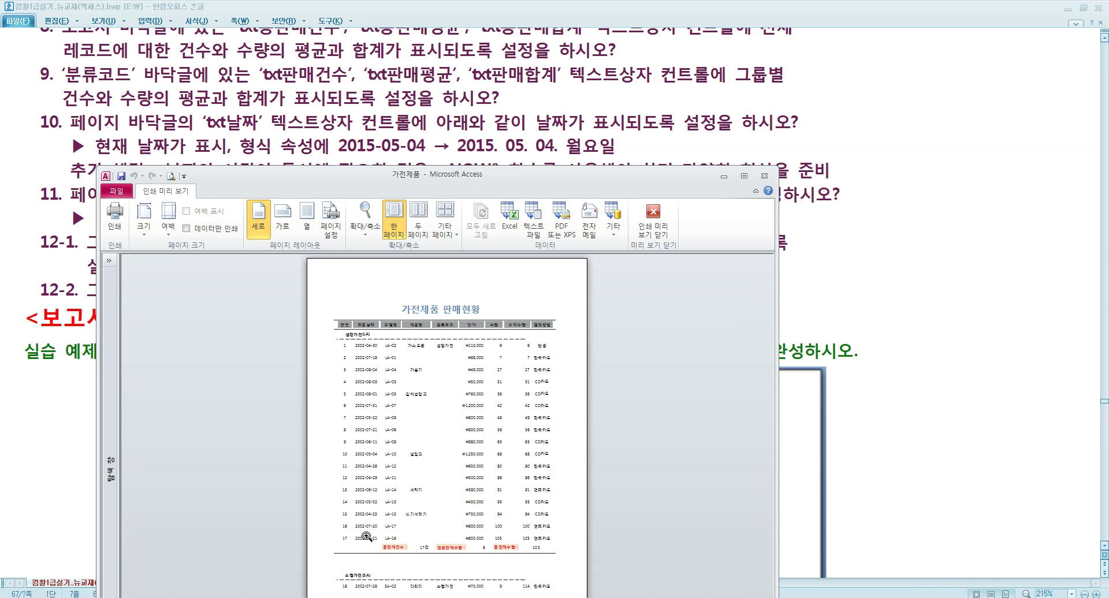
click(356, 571)
drag(525, 185, 521, 170)
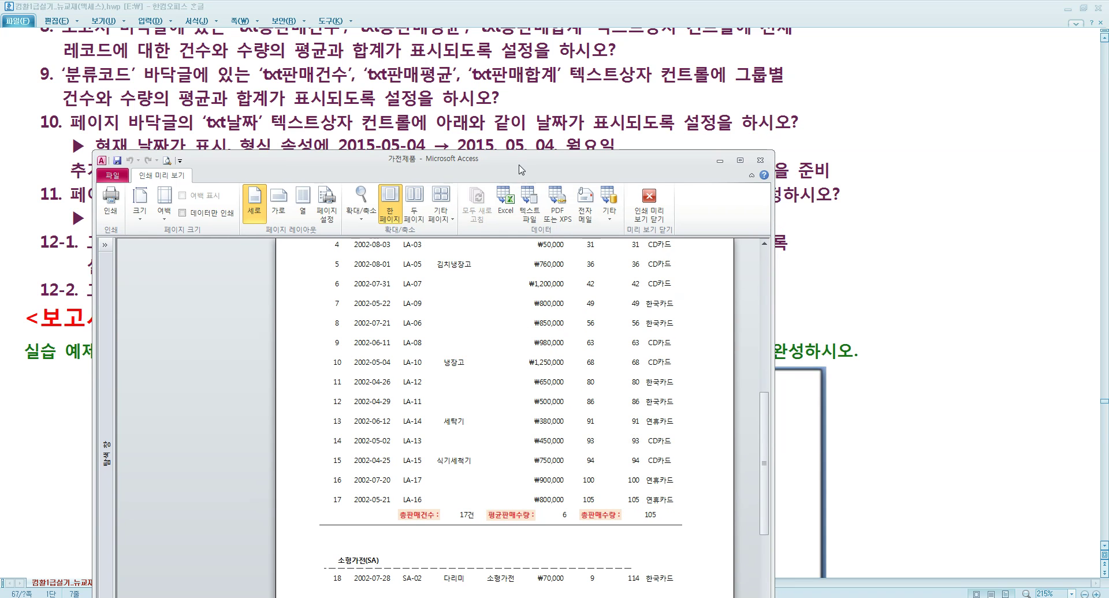
click(646, 224)
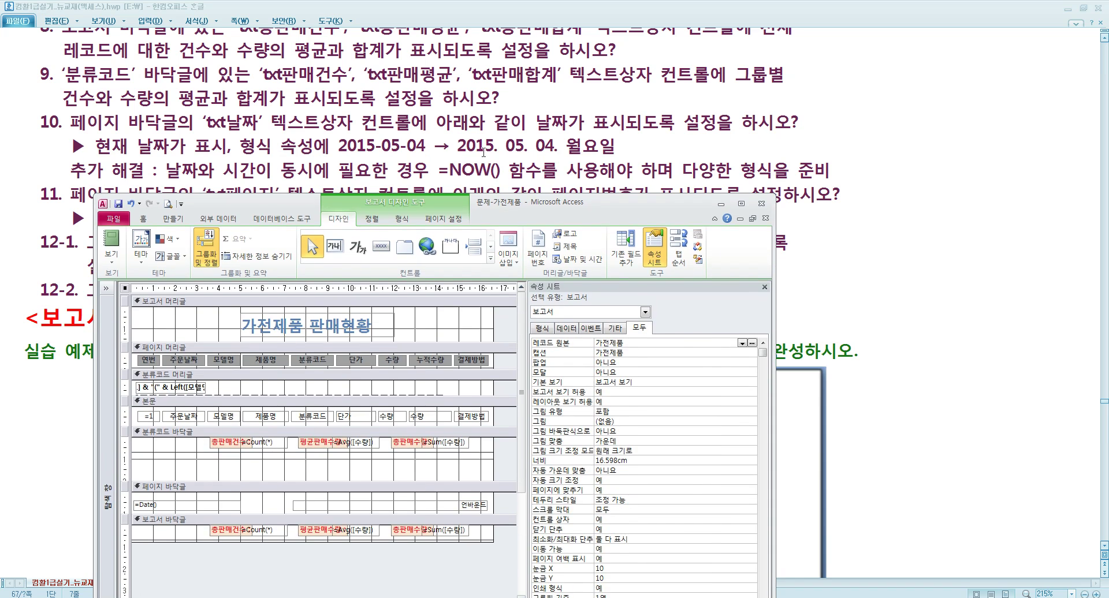
Switch to the Hangul document to read the hint about the =NOW() function, and return to the Access report
click(484, 152)
scroll(484, 152, down, 3)
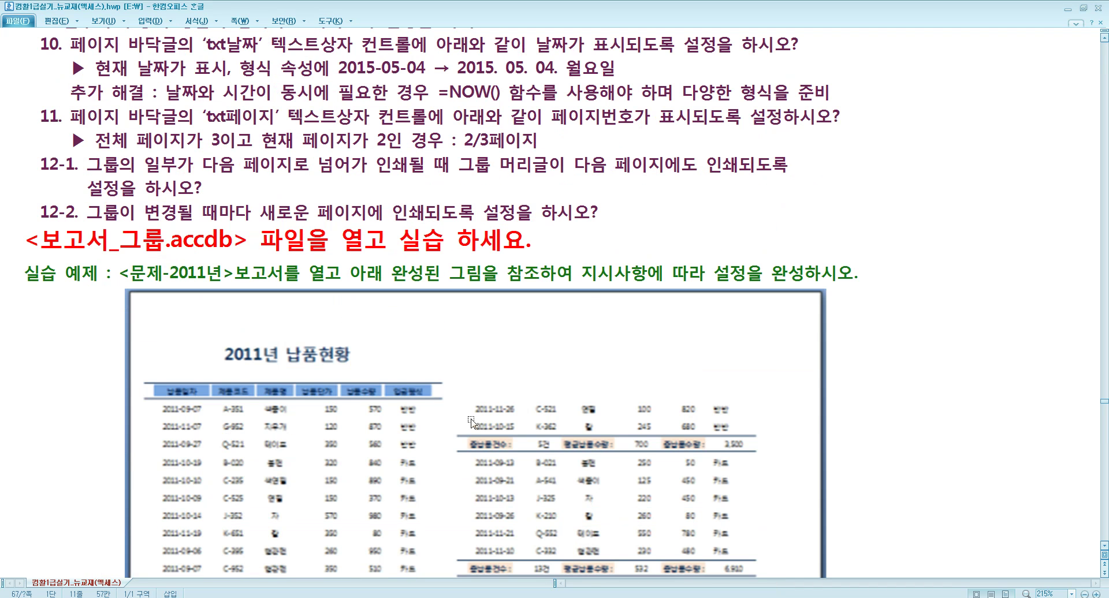
key(alt+Tab)
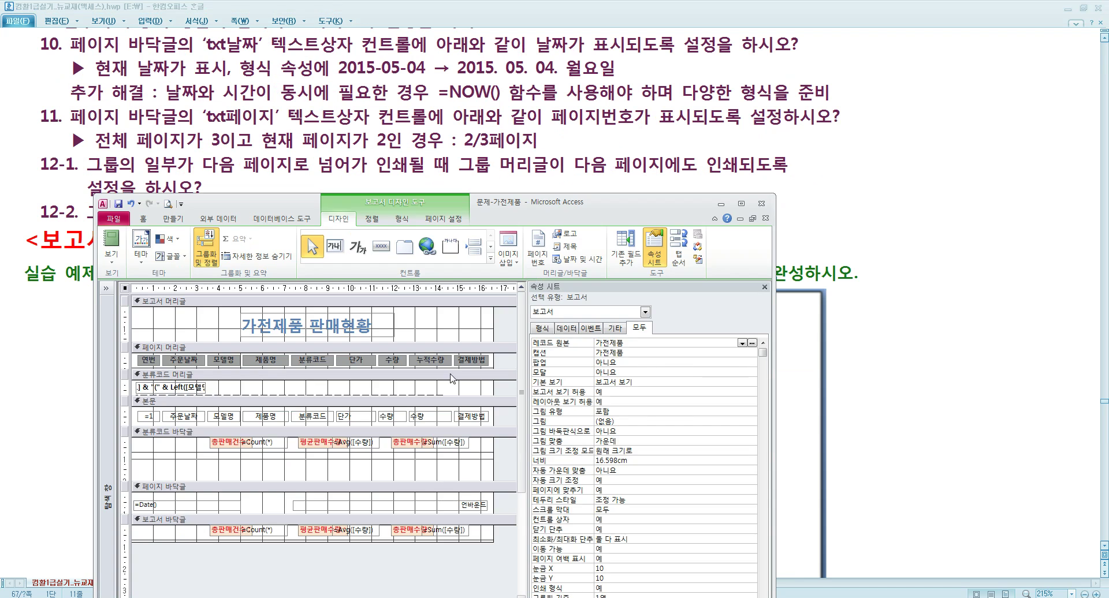
drag(532, 211, 489, 143)
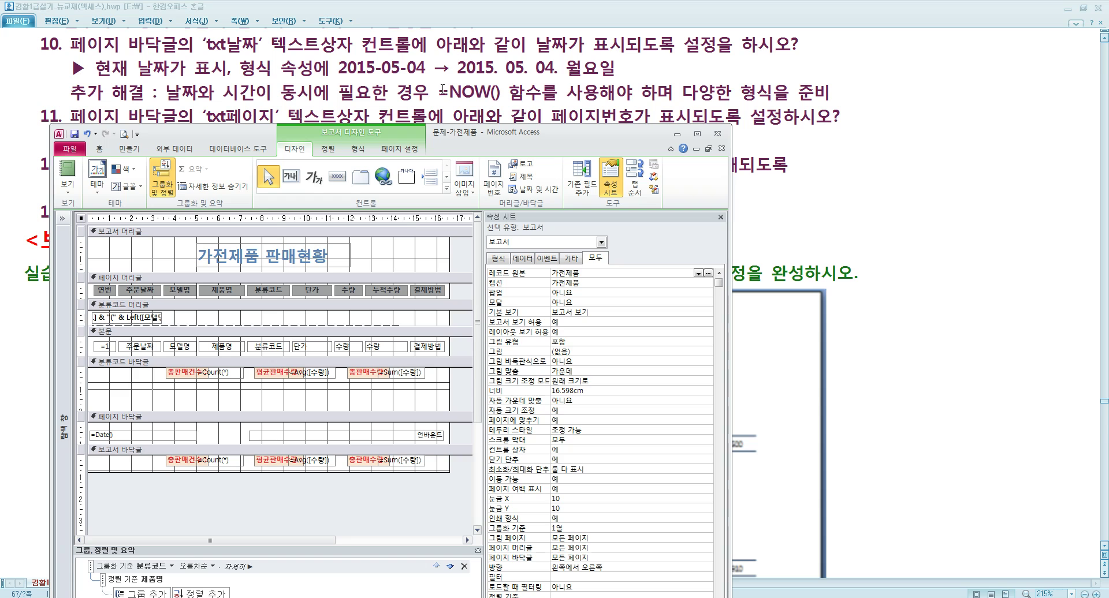
drag(437, 91, 495, 95)
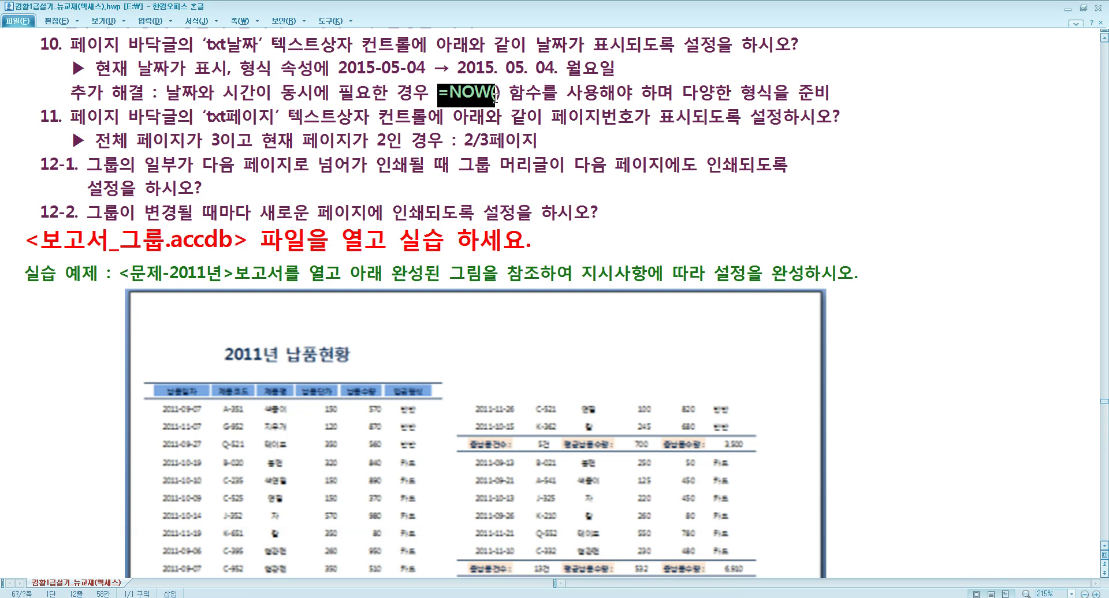
click(402, 597)
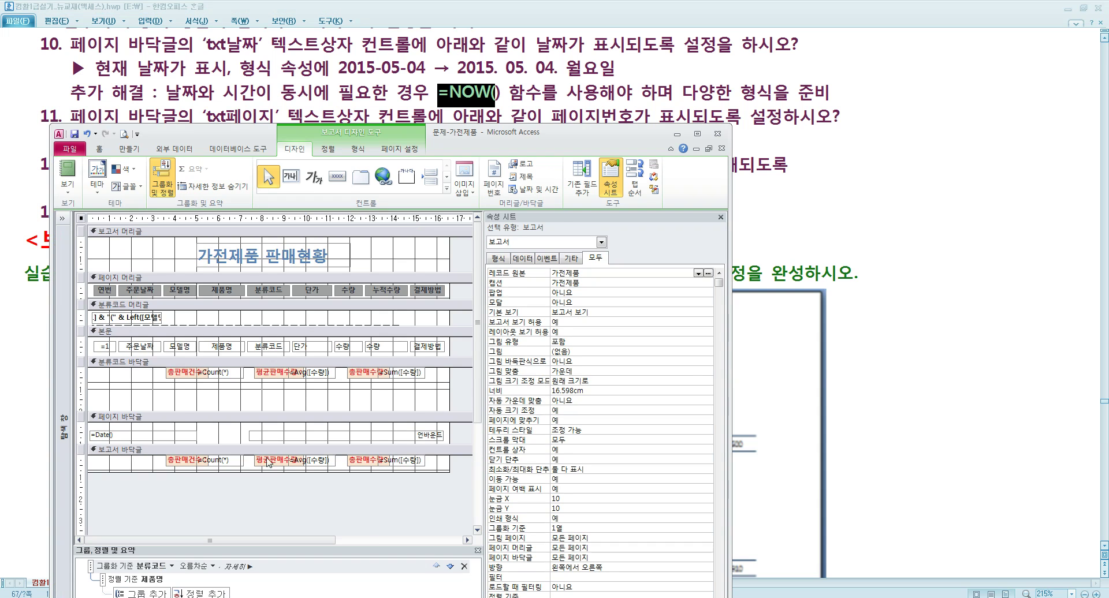
Change the control source of the txt날짜 text box in the page footer to =Now()
click(181, 435)
click(517, 283)
text(no)
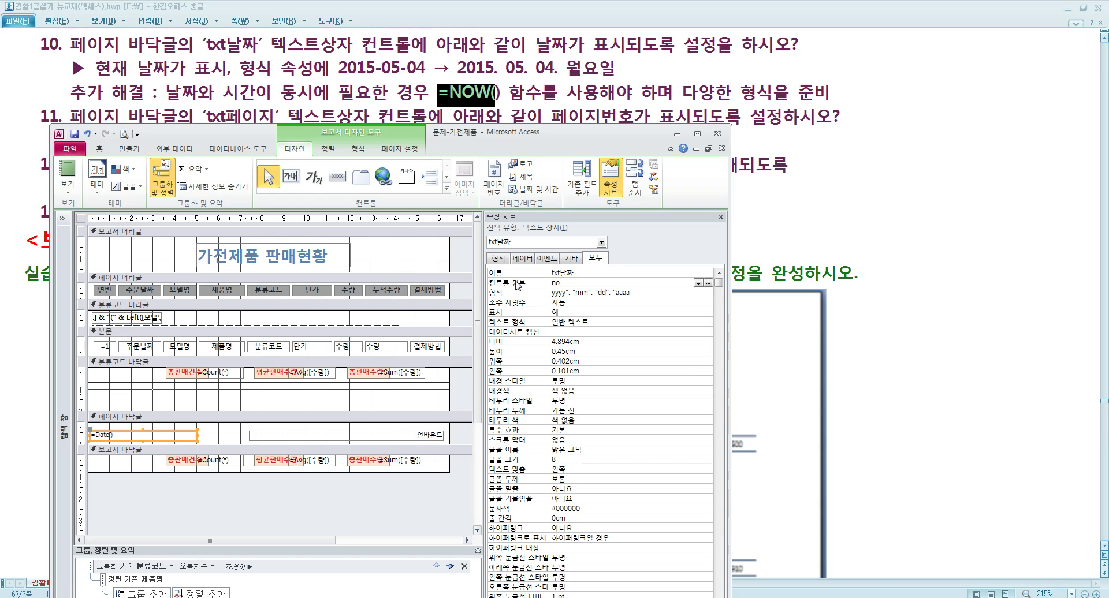
key(BackSpace)
key(BackSpace)
text(=now()
key(Return)
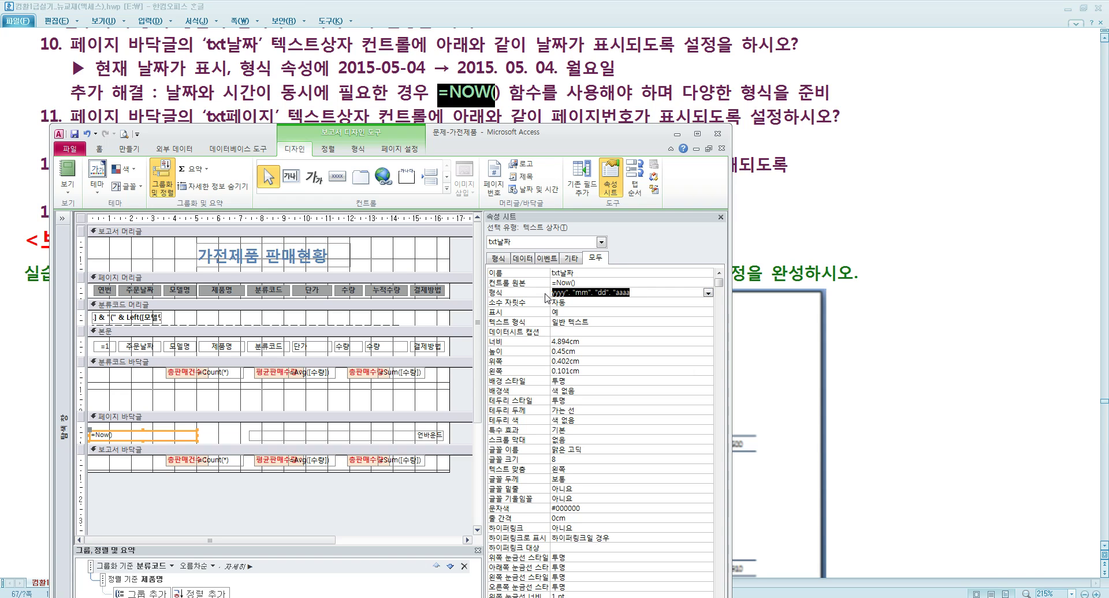
Set the format of the txt날짜 text box to yyyy. mm. dd. h시 ampm
text(yyyy)
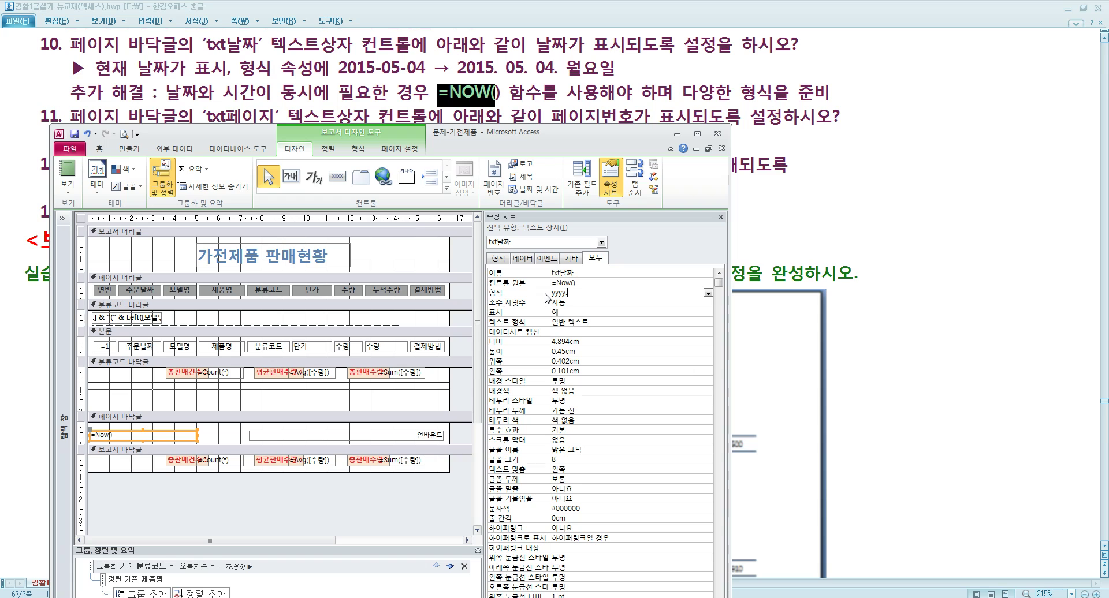
text(. mm.)
text( dd)
text(. h)
text(ㅅ)
text(am)
text(pm)
key(Return)
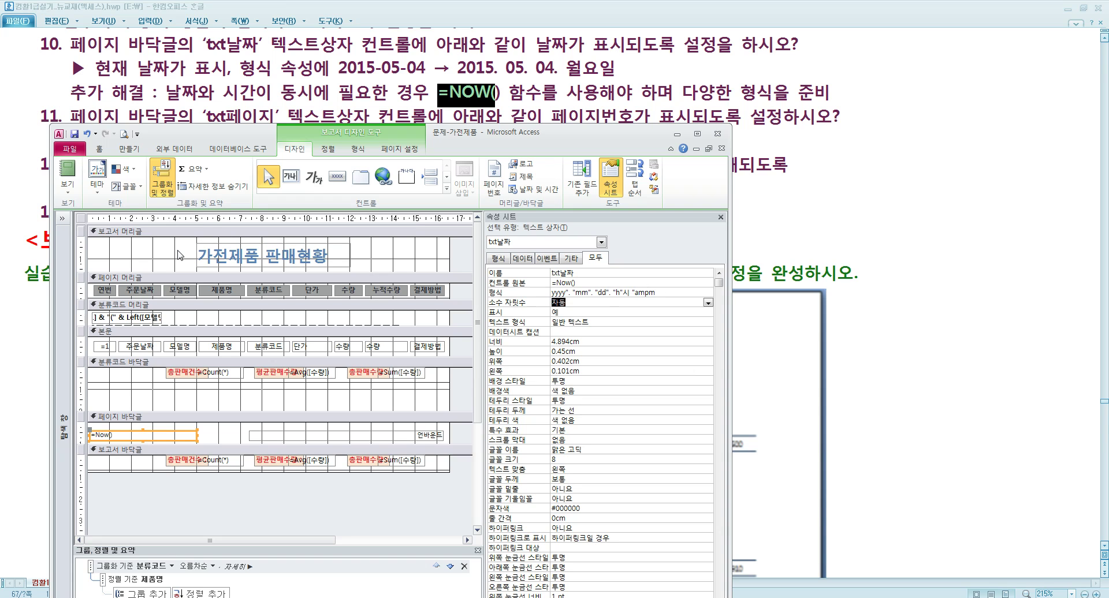
Preview the report, examine the date and time format in the page footer, and close the preview
right_click(460, 256)
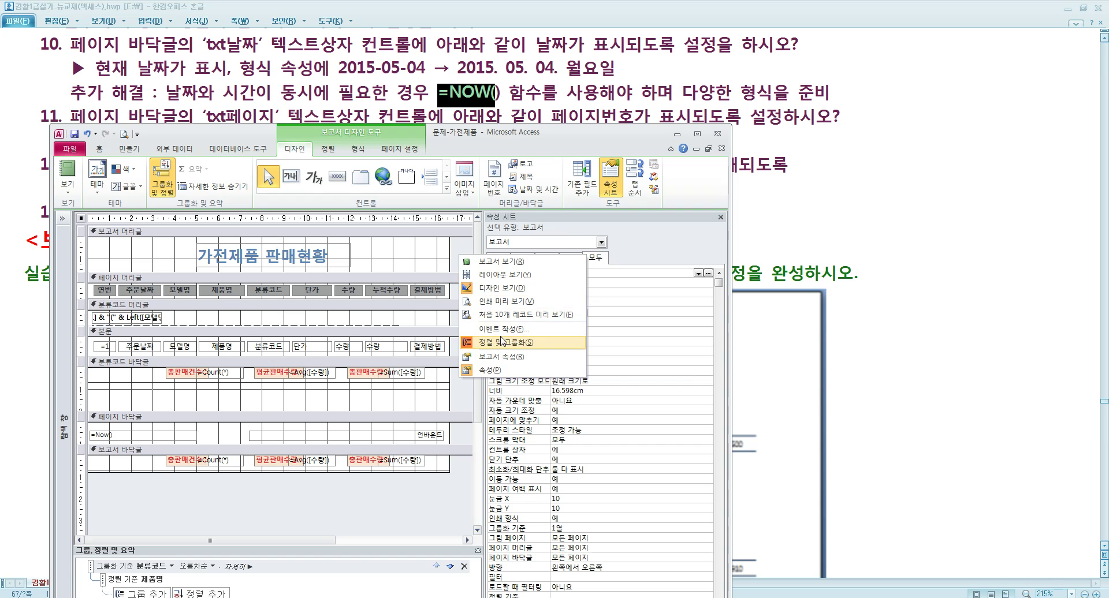
click(501, 301)
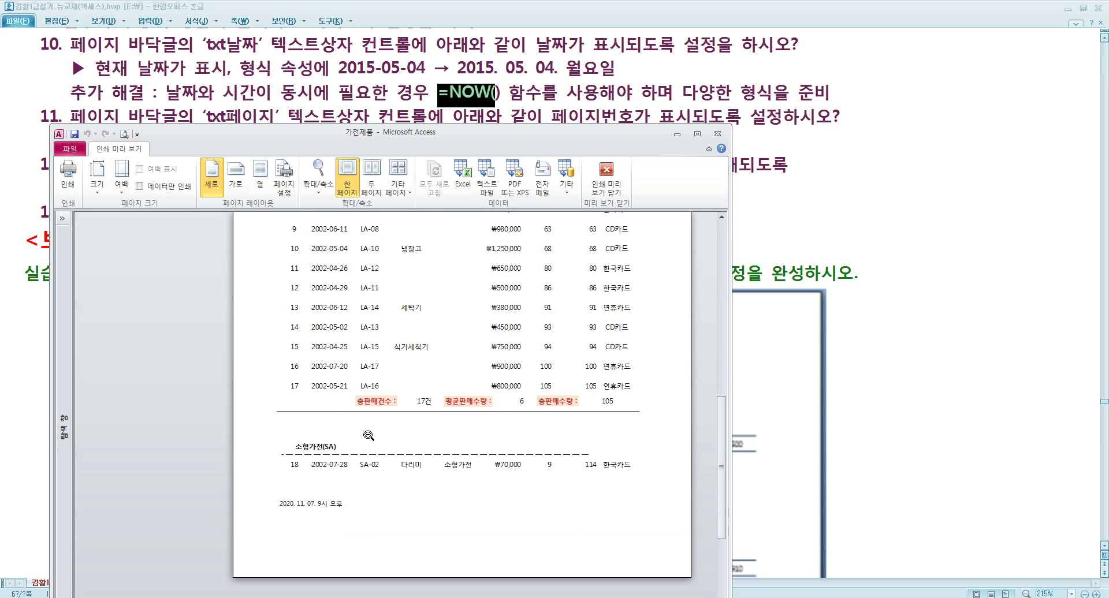
click(341, 511)
click(326, 558)
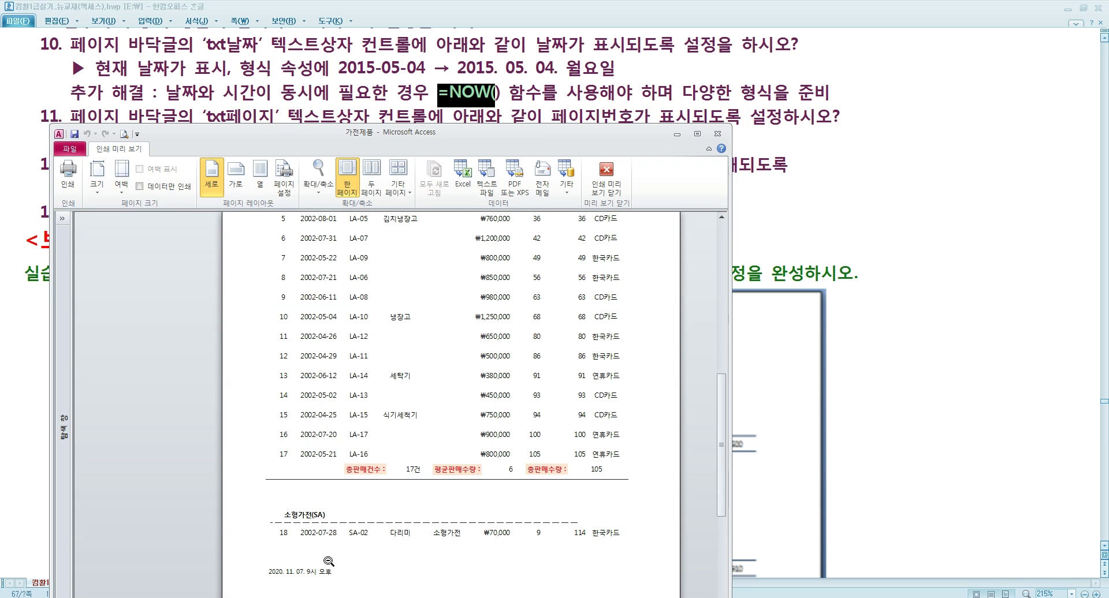
scroll(328, 563, down, 3)
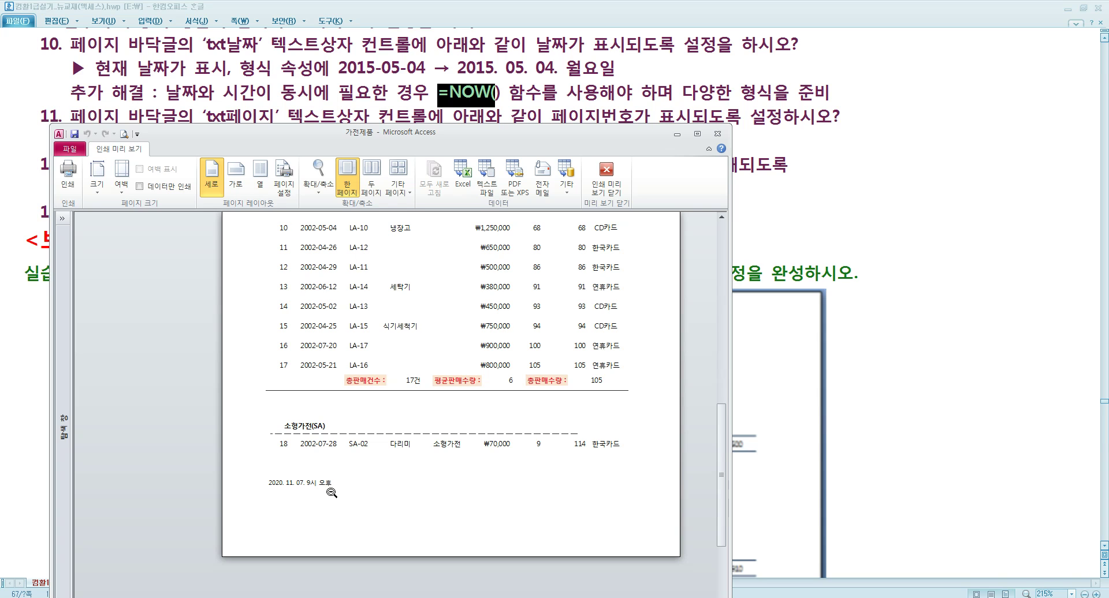
click(606, 188)
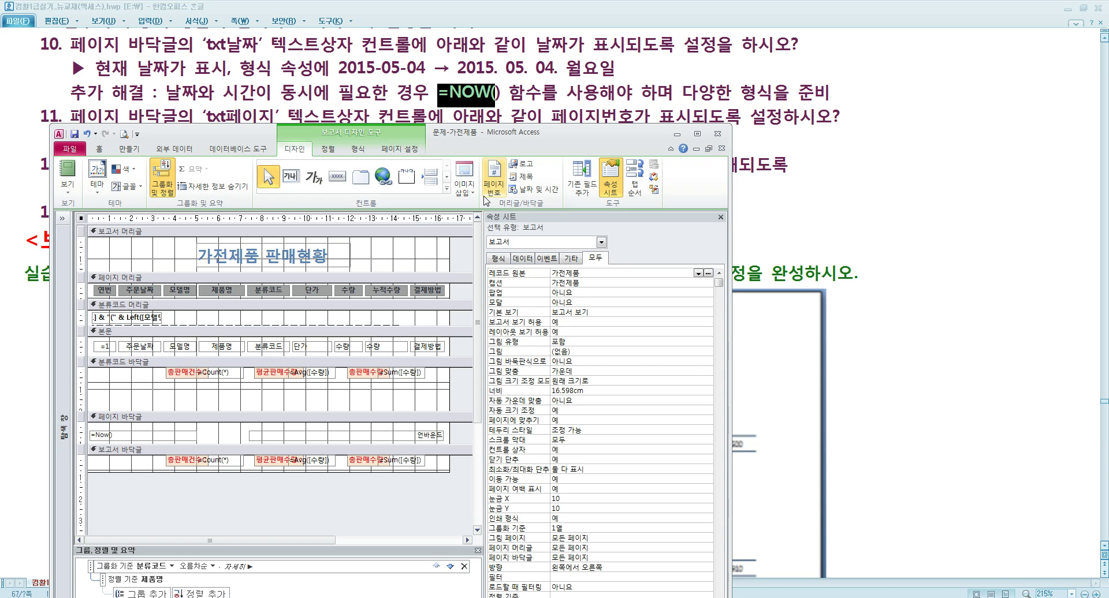
Start the control source of the txt페이지 text box in the page footer as =[page] [pages] in the zoom editor
drag(489, 145, 502, 175)
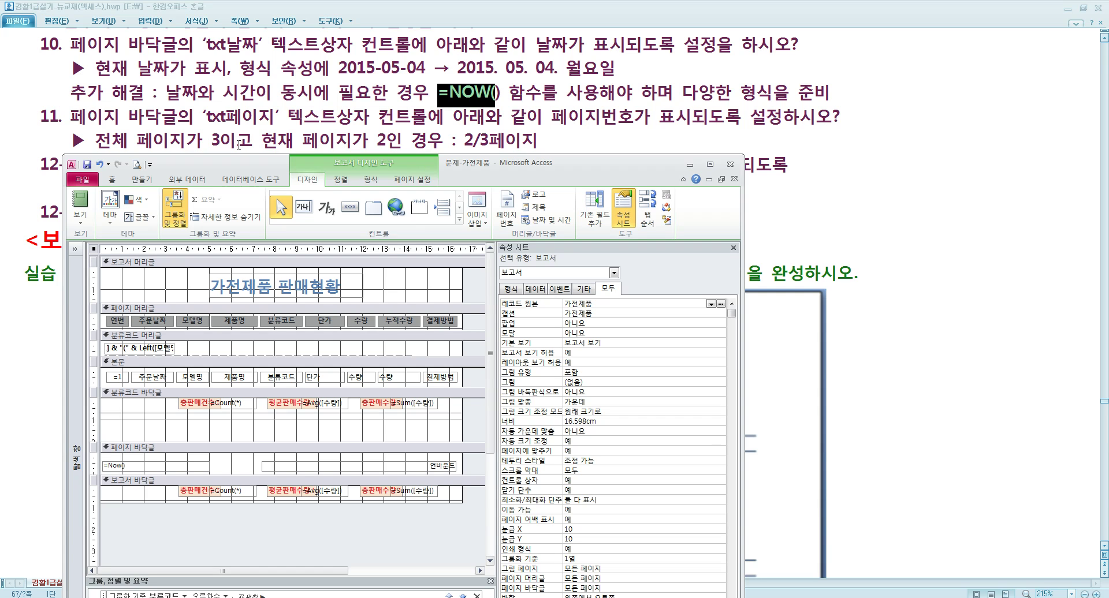
click(360, 466)
click(572, 316)
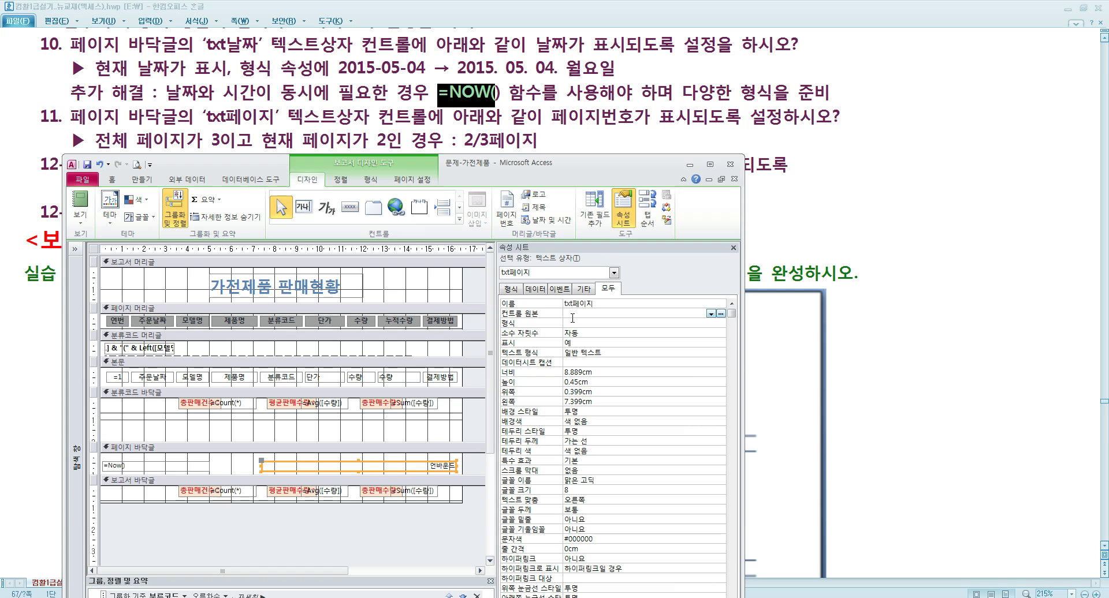
key(shift+F2)
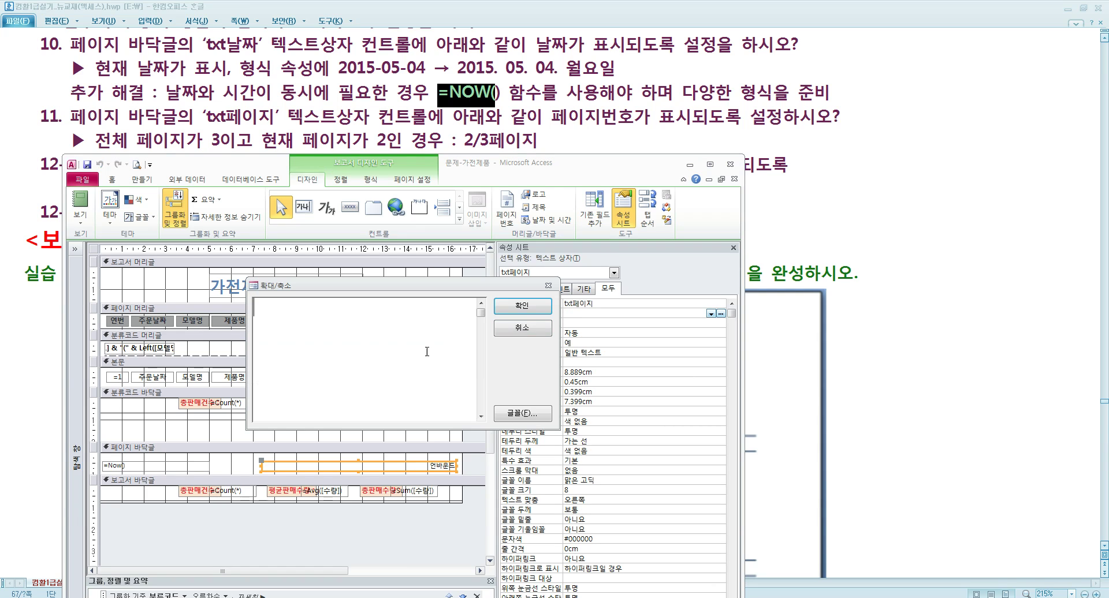
text(=[])
text(pa)
text(ge)
text( [pa)
text(ges])
key(Left)
key(Left)
key(Left)
key(Left)
key(Left)
key(Left)
key(Left)
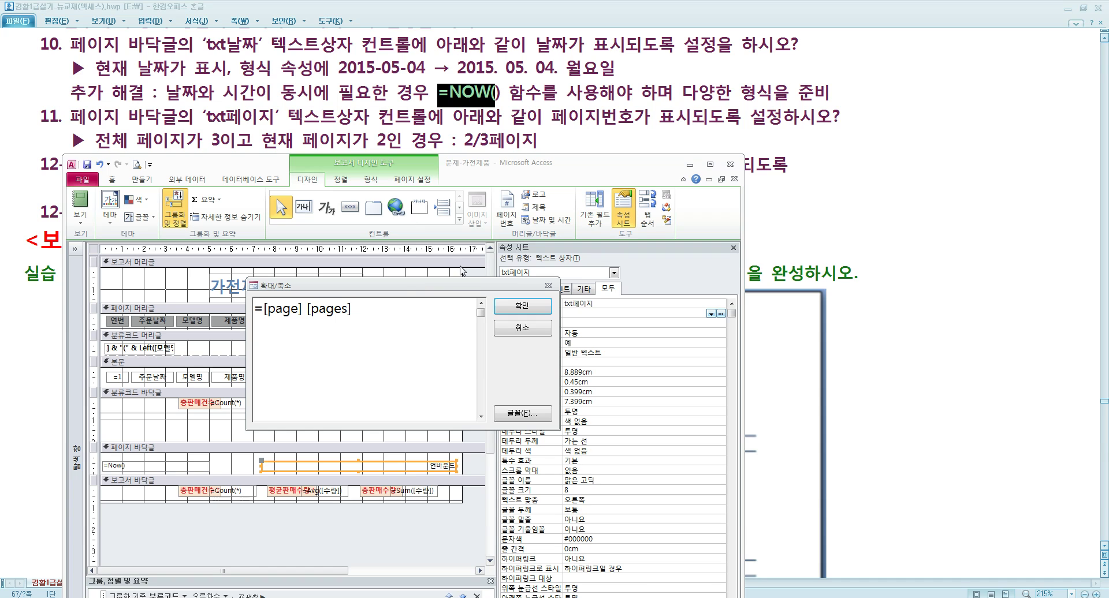
Join the [page] and [pages] fields in the expression with &"/"&
mouse_move(462, 133)
mouse_down()
mouse_move(473, 152)
mouse_move(520, 151)
mouse_up()
key(Escape)
text(()
key(BackSpace)
text(&"/")
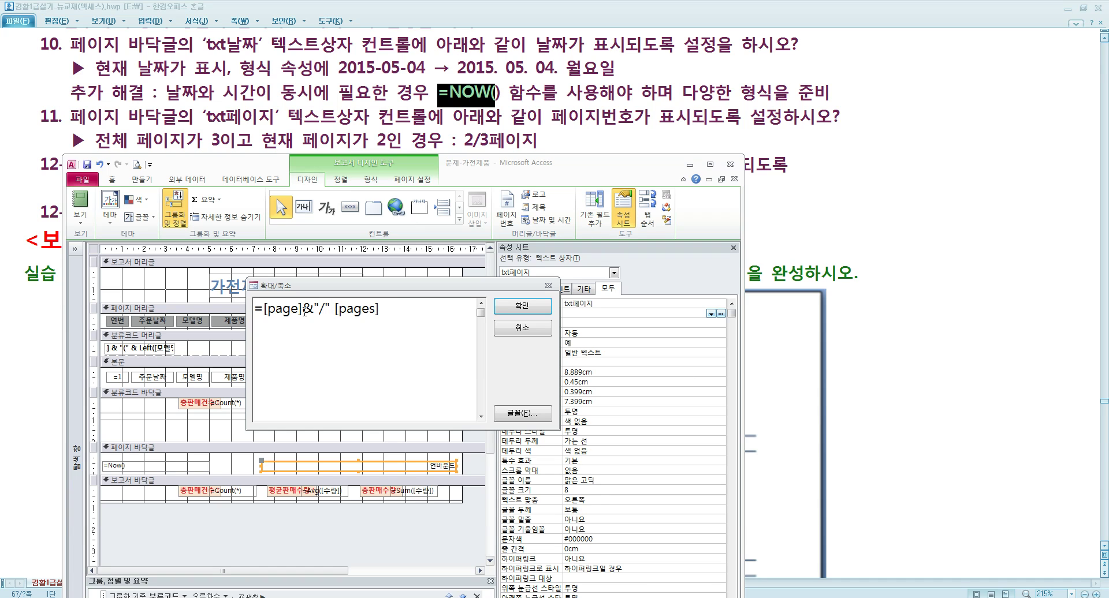
text(&)
key(Delete)
Append &"페이지" to the end of the txt페이지 expression
key(Left)
key(Left)
key(Left)
key(Left)
key(Left)
key(Left)
key(Left)
key(Left)
key(Left)
key(Left)
key(Left)
key(Right)
key(Right)
key(Right)
key(Right)
key(Right)
key(Right)
key(Right)
key(Right)
key(Right)
key(Right)
key(Right)
key(Right)
key(Right)
key(Right)
key(Right)
key(Right)
key(Right)
key(Right)
text(&")
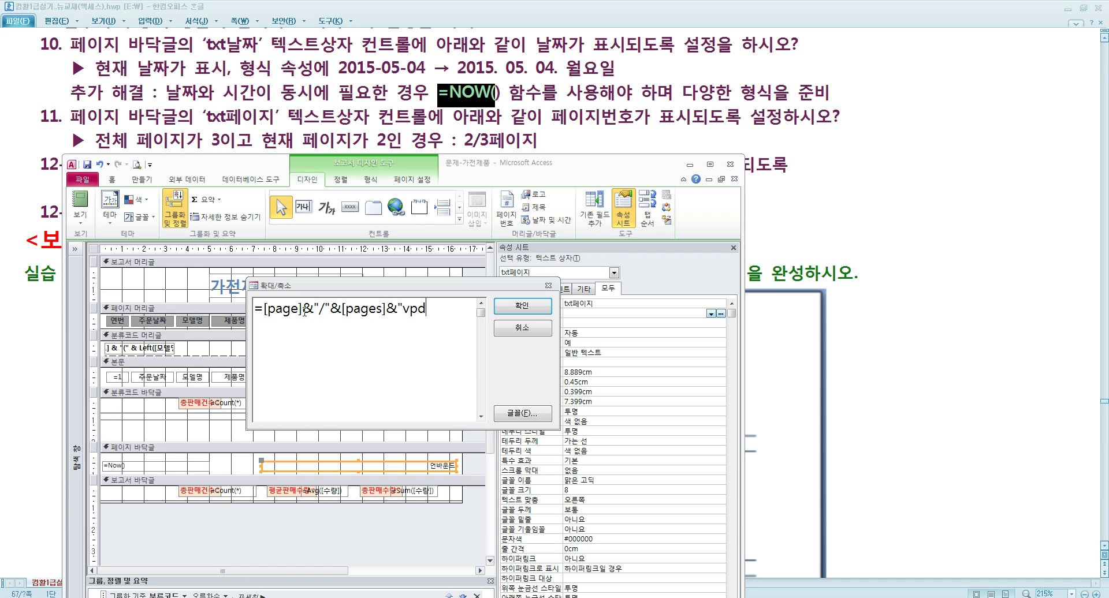
text(페이지")
mouse_move(471, 129)
mouse_down()
mouse_move(481, 149)
mouse_move(539, 152)
mouse_up()
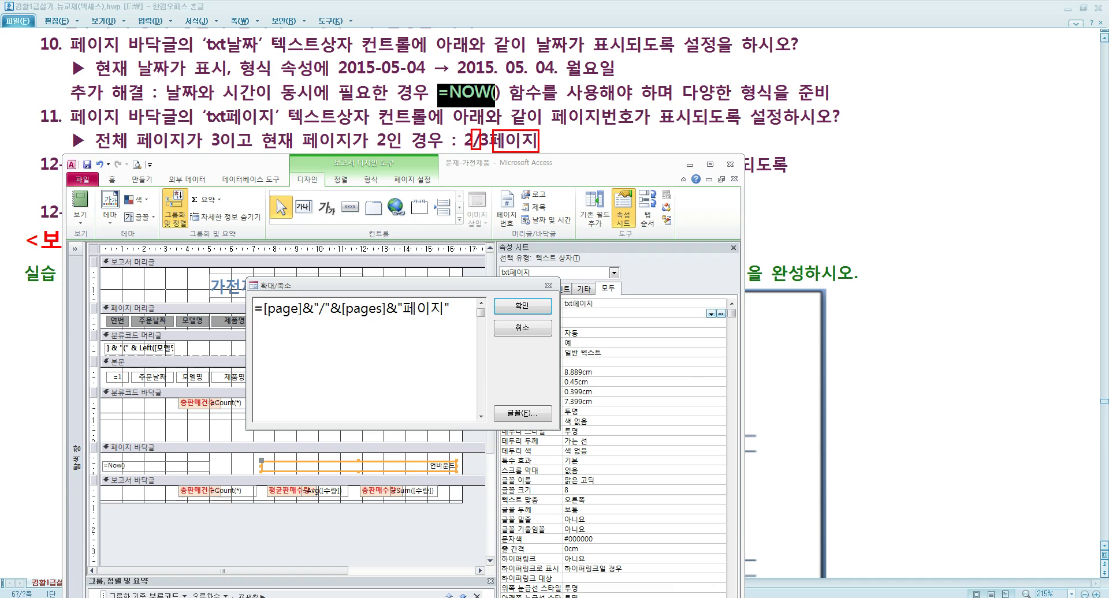
drag(446, 132, 461, 149)
key(Escape)
Try prefixing the page number expression with "전체"& and remove the prefix
click(267, 308)
text("전체)
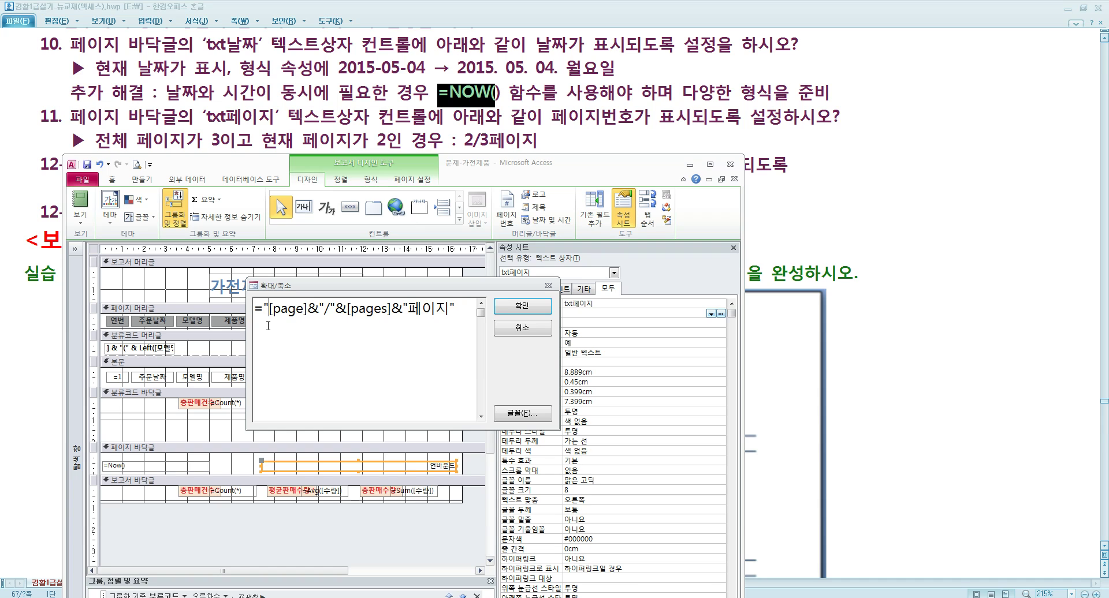
key(BackSpace)
key(BackSpace)
text(전체")
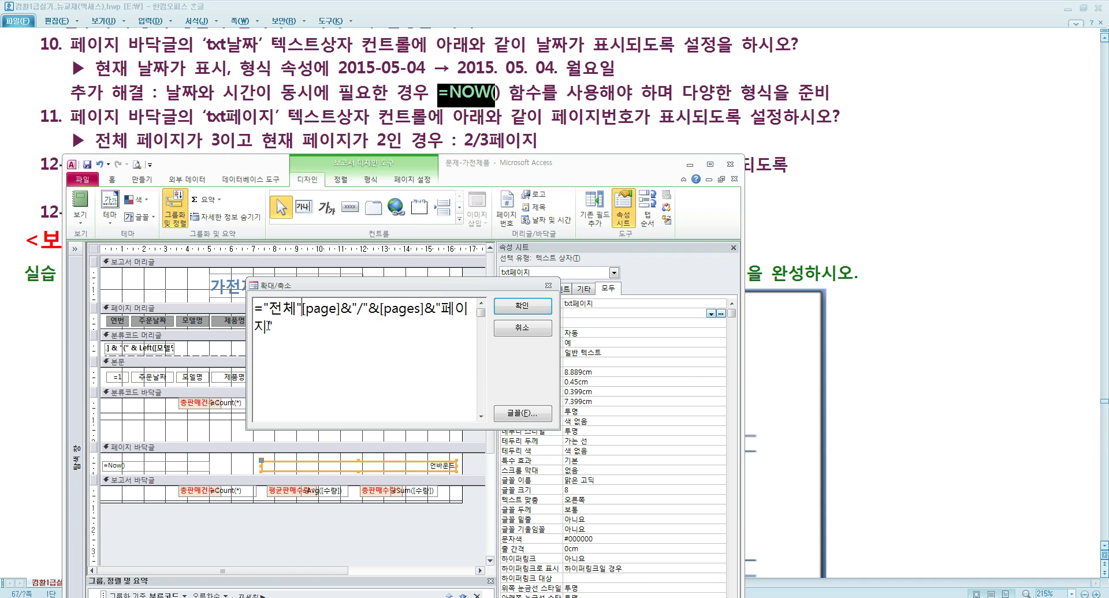
text(&)
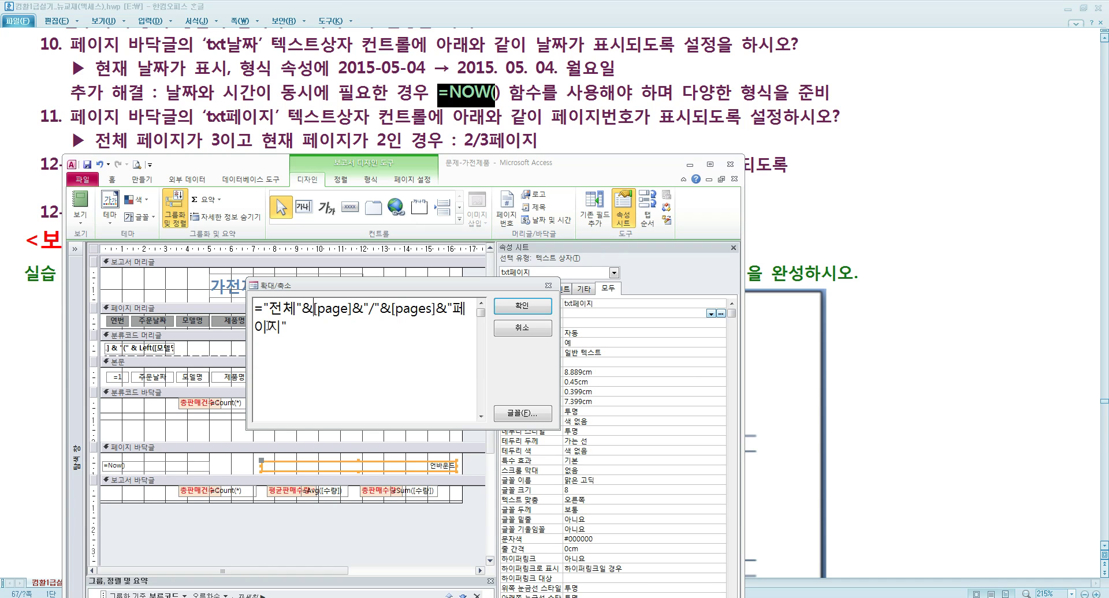
key(BackSpace)
key(BackSpace)
key(BackSpace)
key(BackSpace)
key(BackSpace)
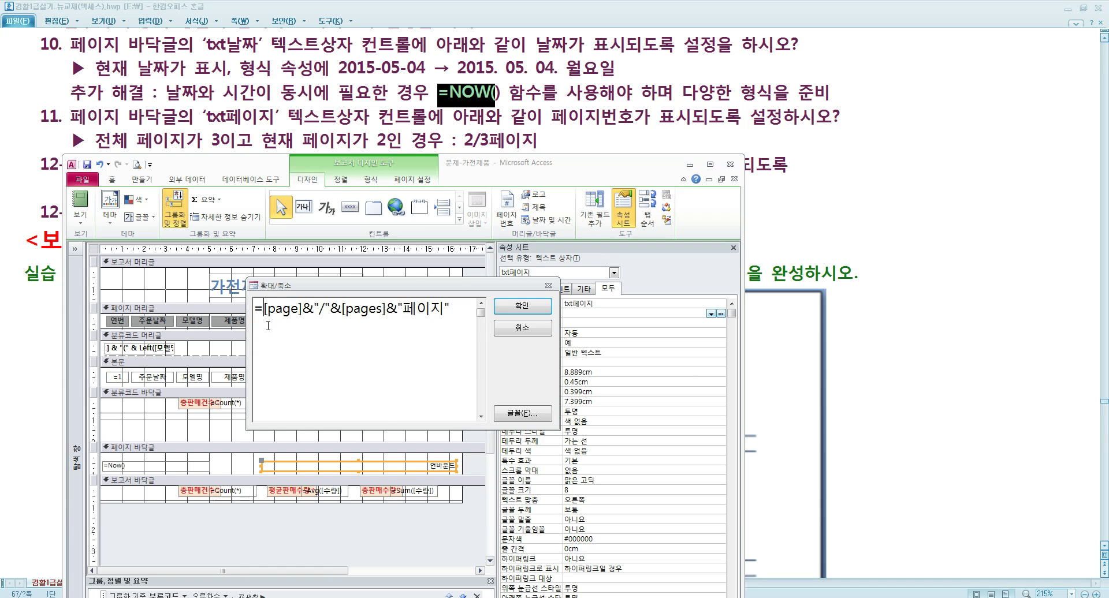
Apply the txt페이지 expression, preview the report to examine the page number in the page footer, and close the preview
key(Return)
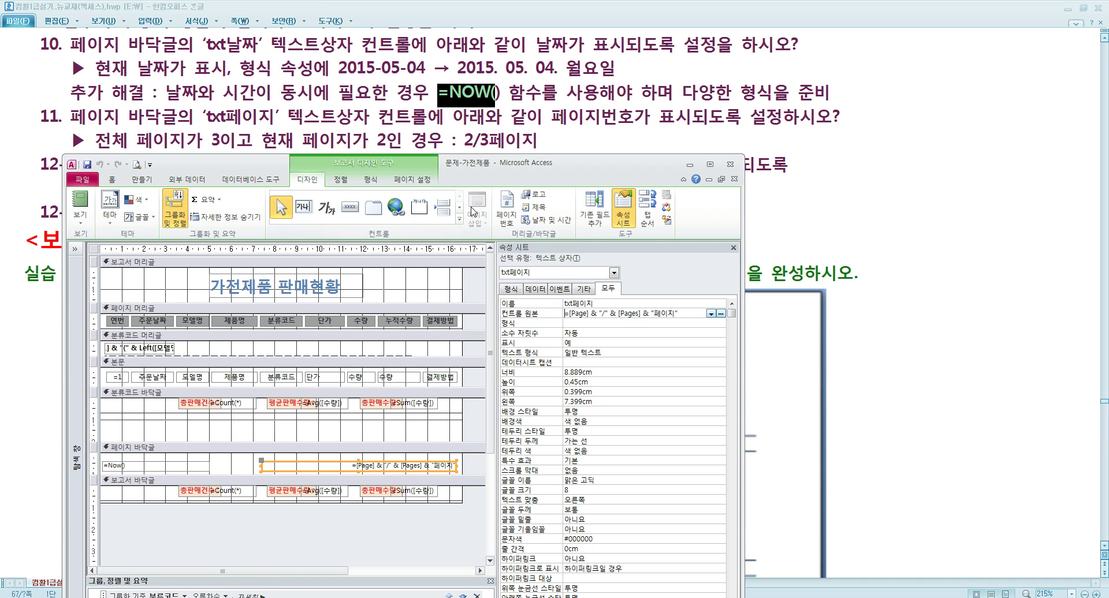
right_click(474, 283)
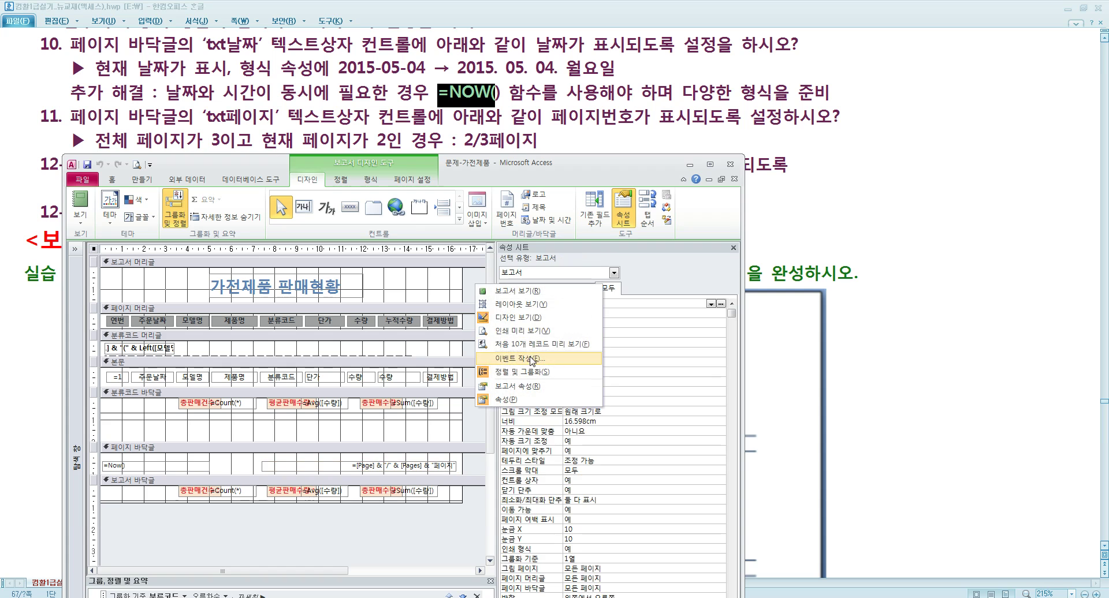
click(528, 337)
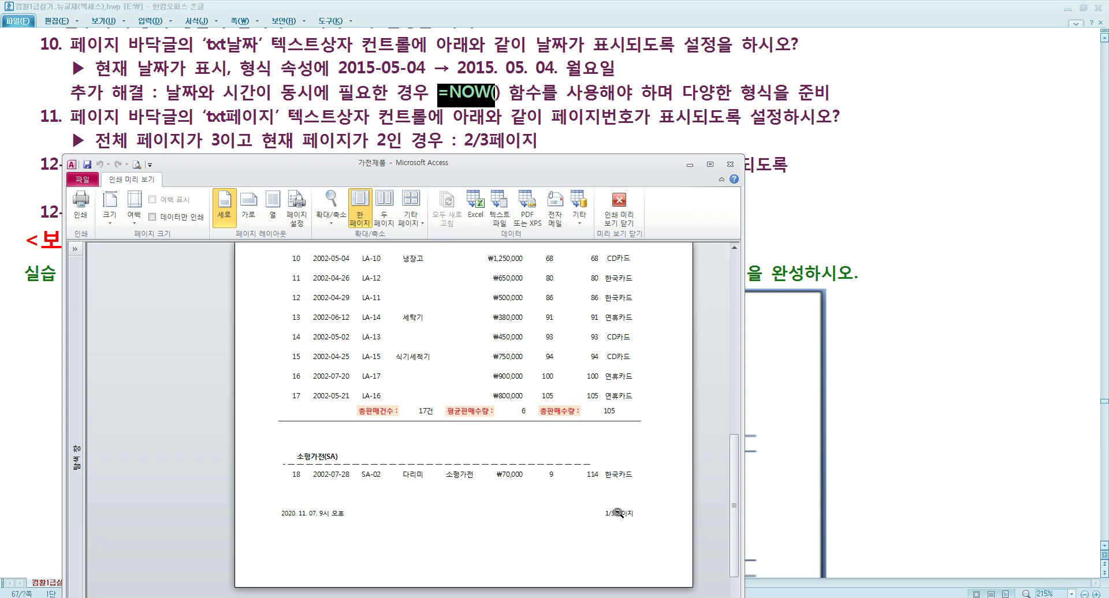
click(525, 555)
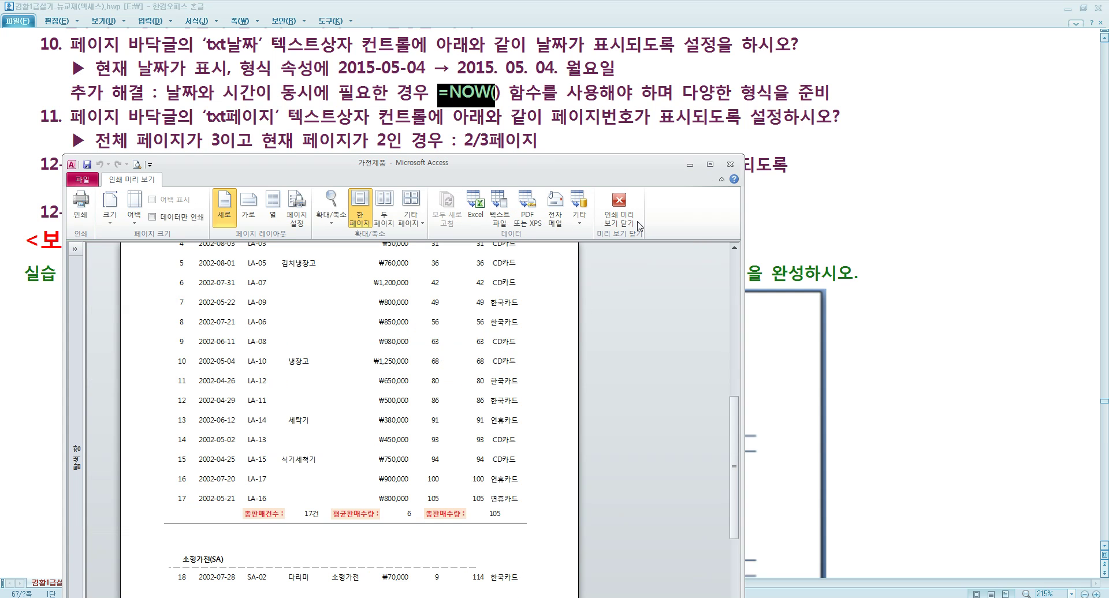
click(620, 210)
Switch to the Hangul document to read tasks 12-1 and 12-2 on group printing, and return to the Access report
drag(455, 168, 457, 215)
click(413, 176)
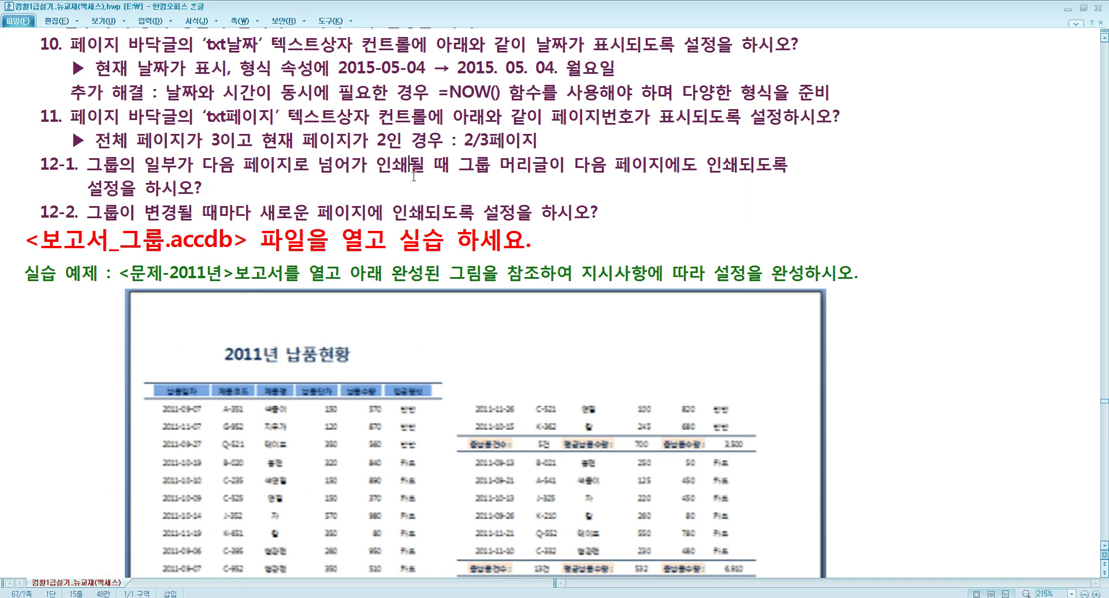
scroll(414, 176, down, 1)
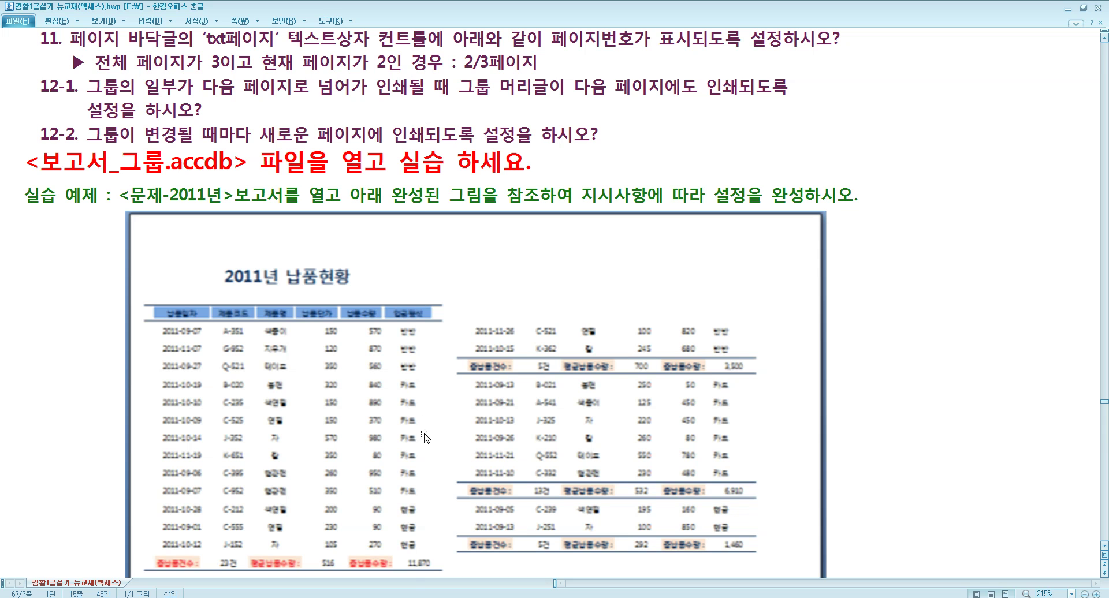
click(443, 597)
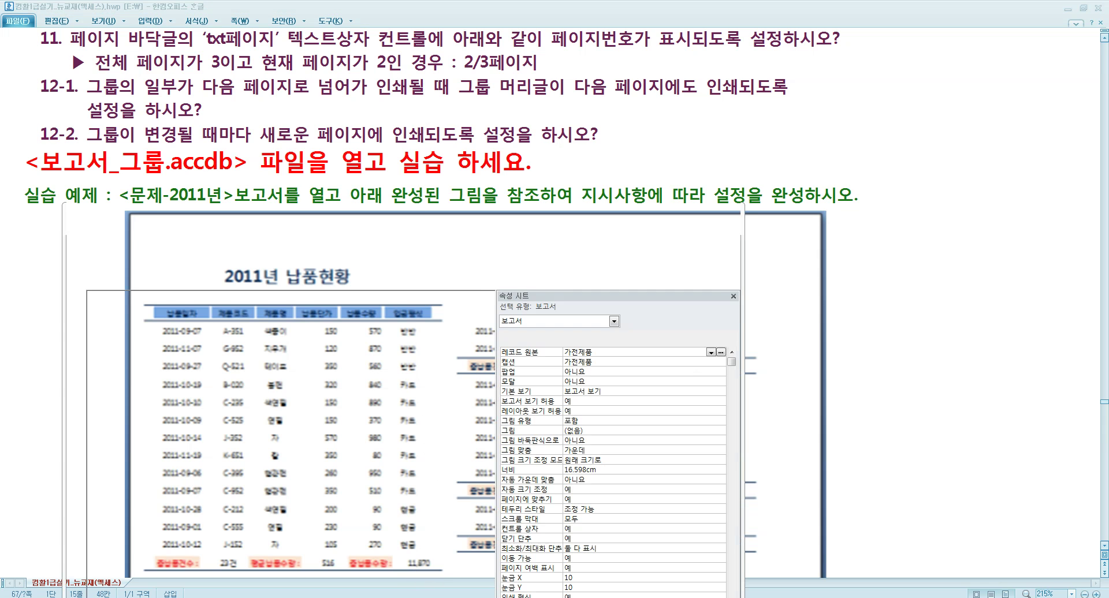
Collapse the ribbon and open the report in print preview with the whole preview window in view
right_click(470, 331)
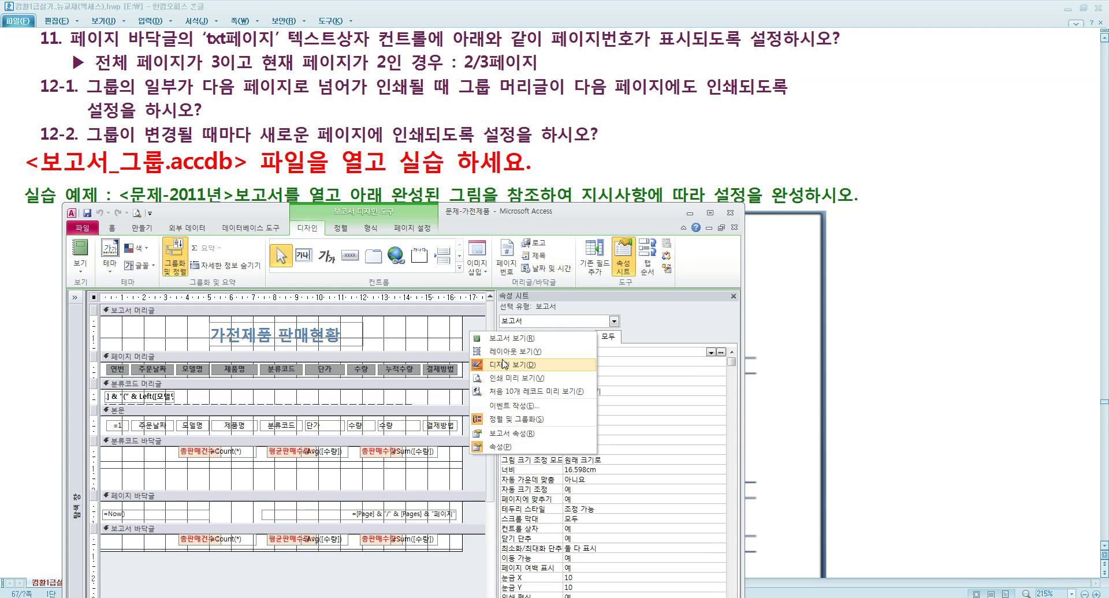
double_click(307, 228)
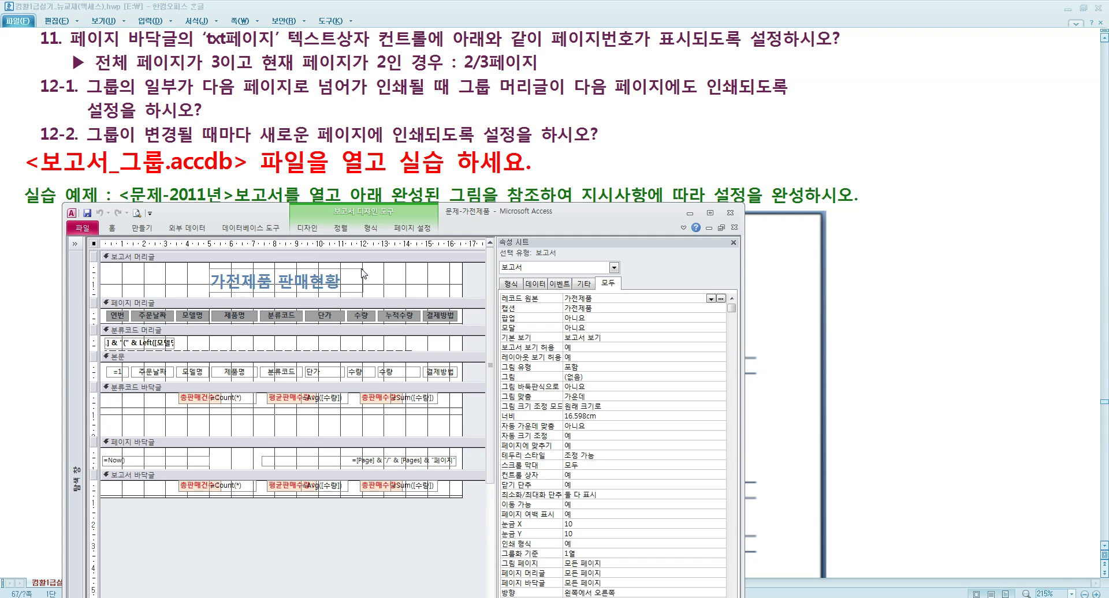
right_click(473, 278)
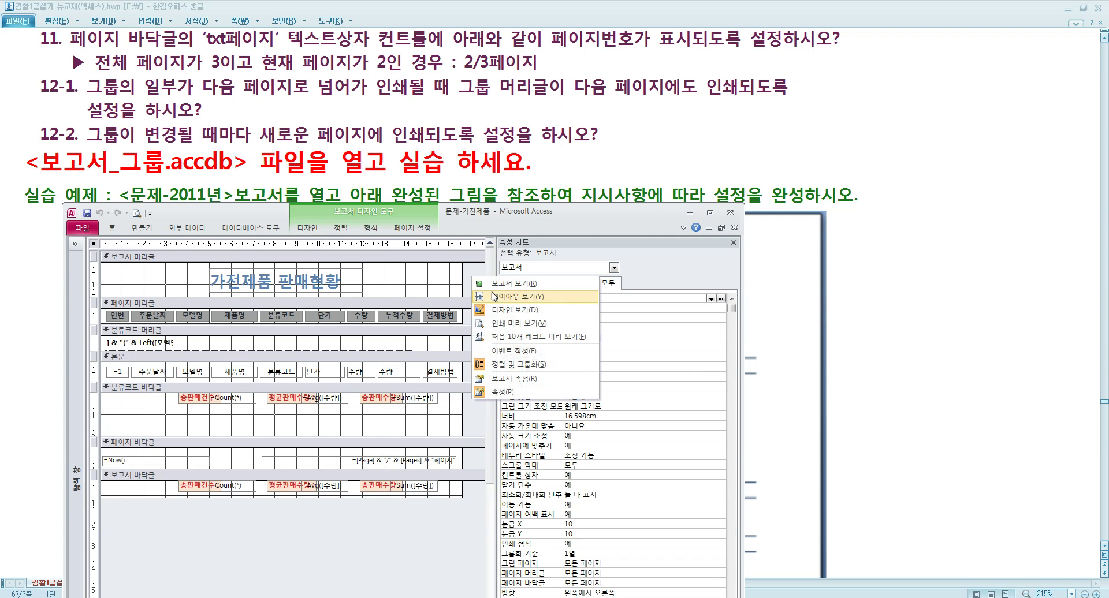
click(523, 323)
drag(487, 215, 496, 57)
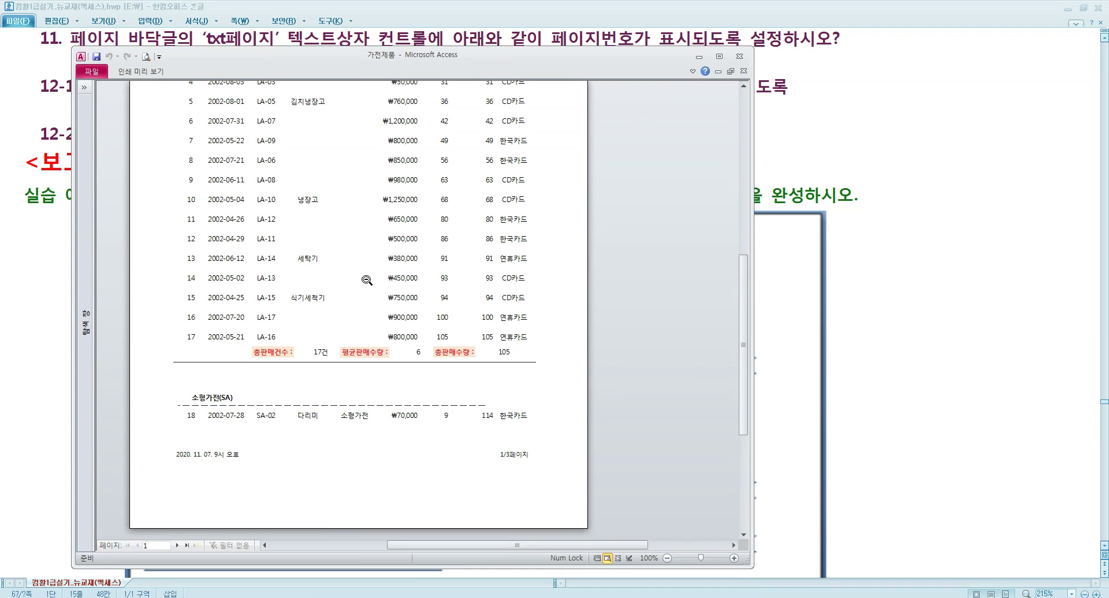
Examine the start of page 2 of the preview for the continued group's header, and close the preview
click(178, 546)
scroll(295, 370, up, 5)
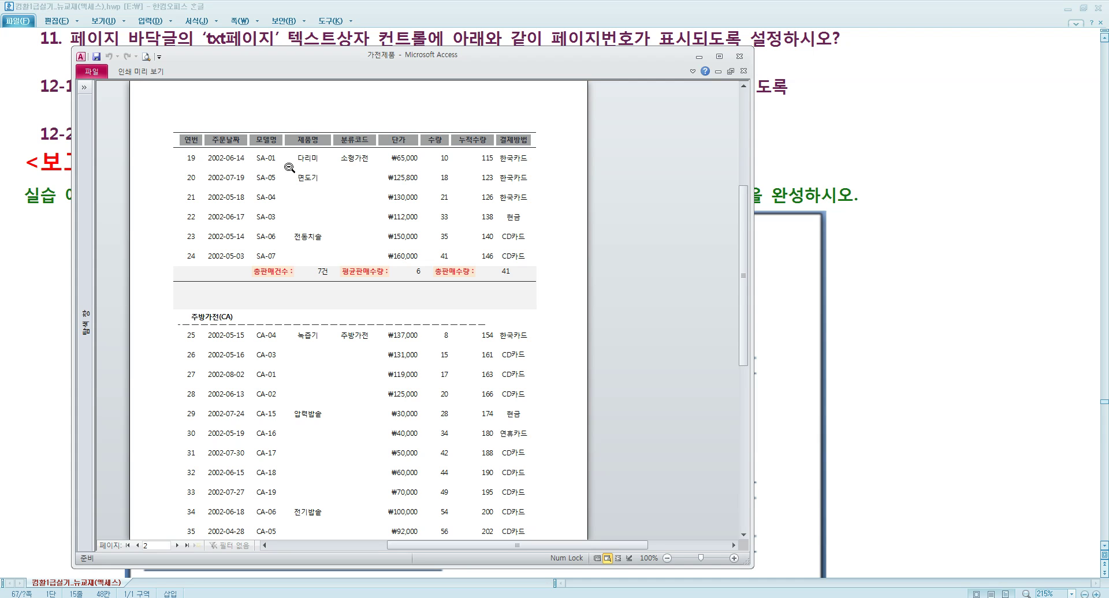
key(ctrl+2)
drag(183, 313, 244, 328)
drag(180, 148, 522, 164)
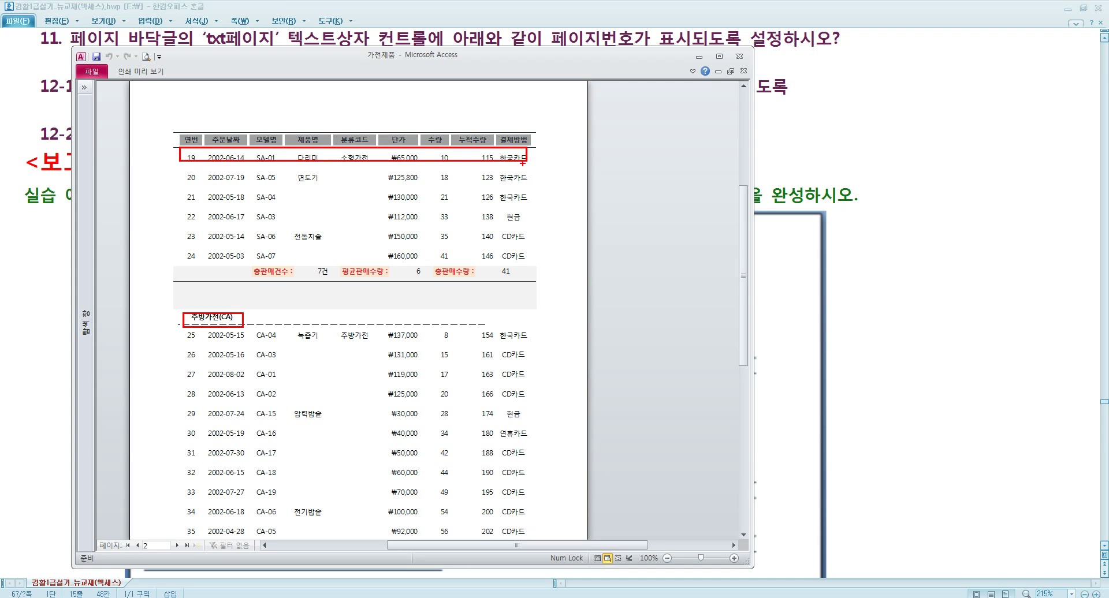
drag(164, 145, 152, 171)
key(Escape)
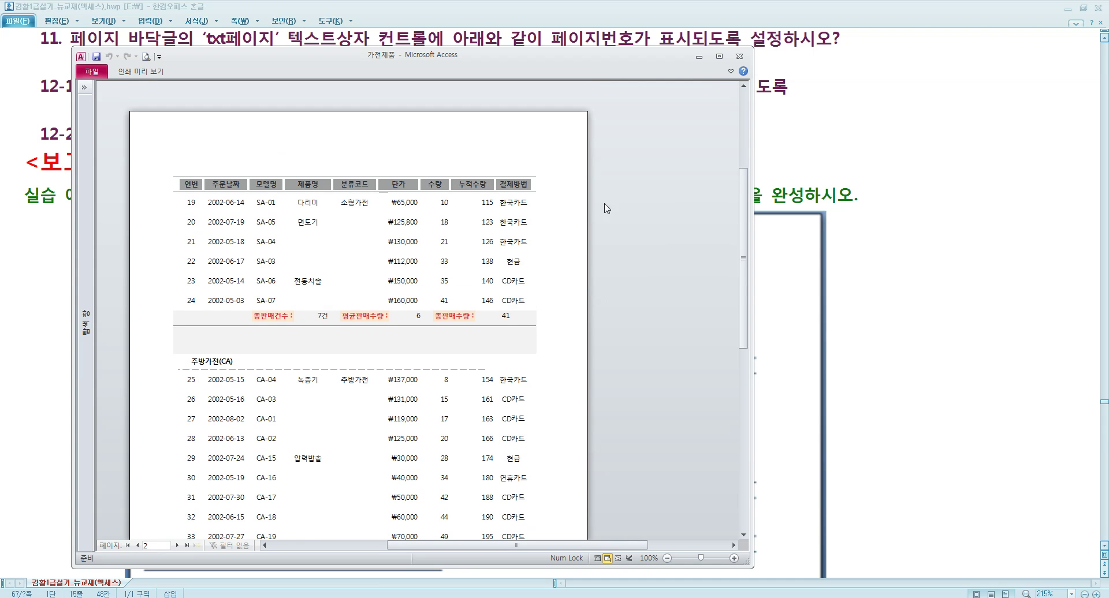
key(Escape)
drag(506, 61, 524, 144)
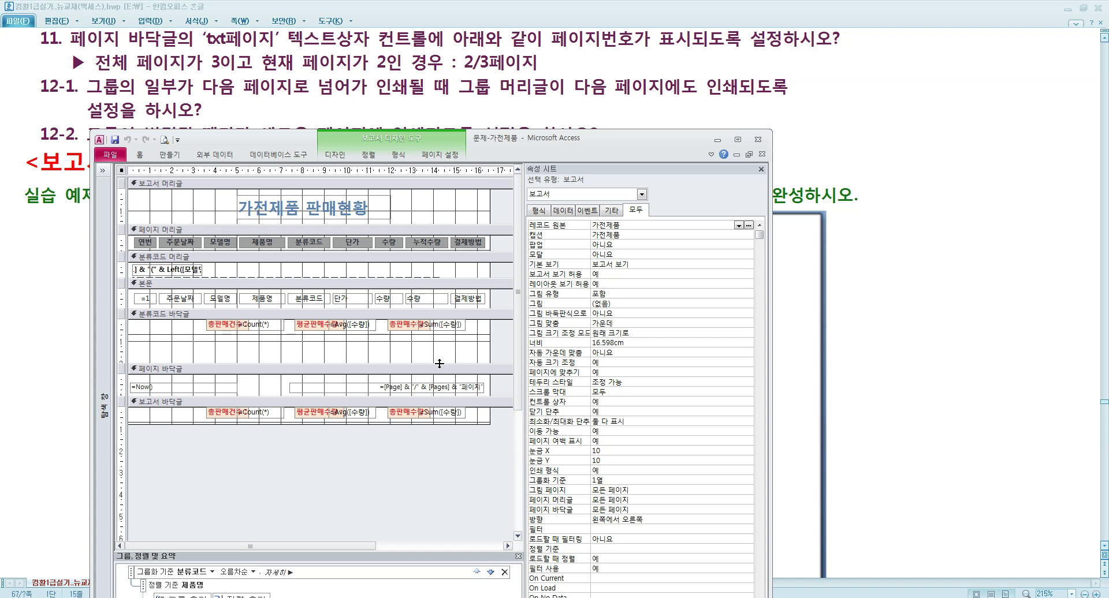
Turn on the repeat section property (반복 실행 구역) of the 분류코드 group header
click(332, 317)
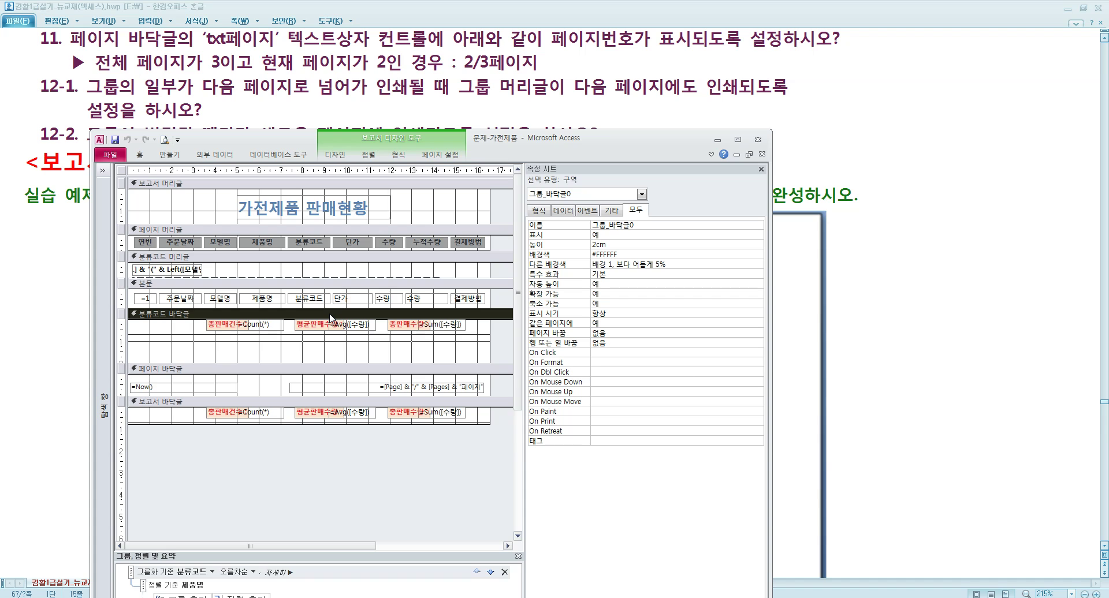
click(314, 257)
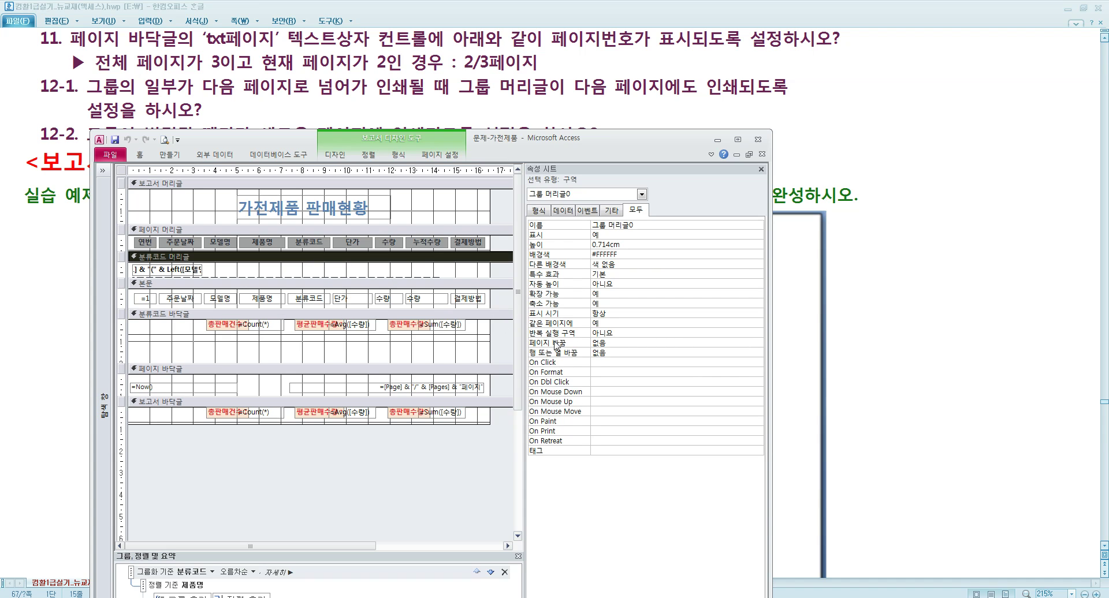
double_click(612, 332)
Open the report in print preview, enlarge the window, and examine the 분류코드 group headers on pages 2 and 3
right_click(508, 204)
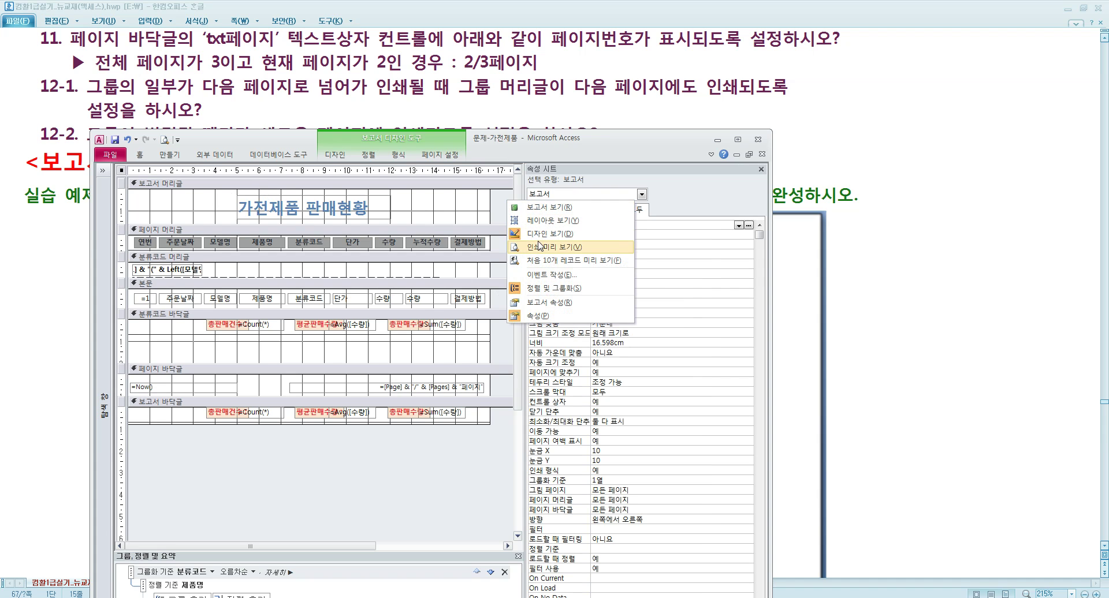
click(564, 247)
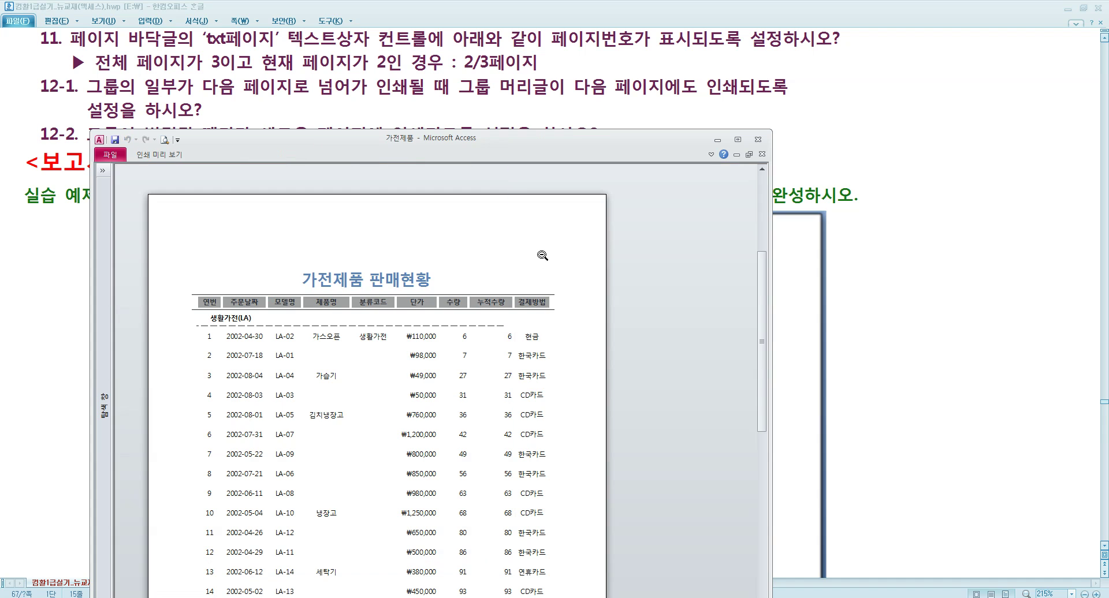
double_click(403, 143)
scroll(275, 414, down, 2)
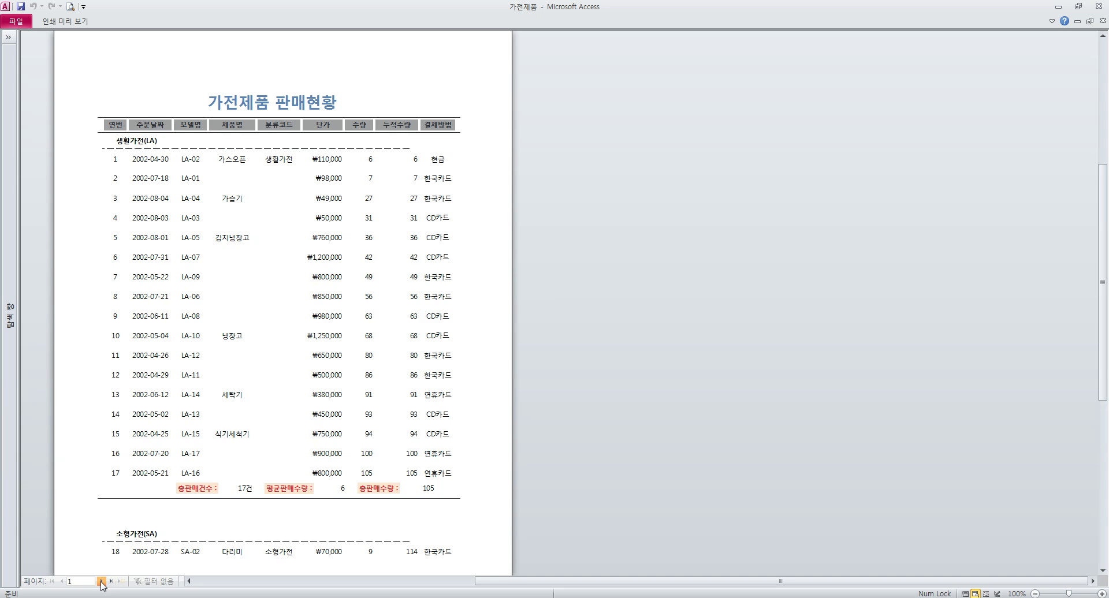
click(101, 581)
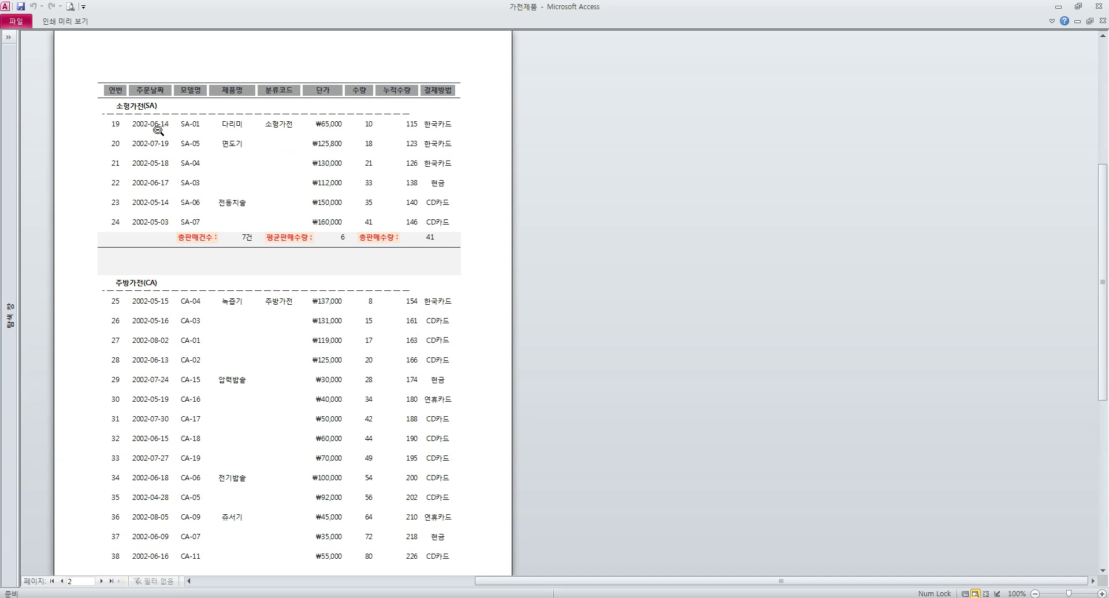
scroll(166, 248, down, 2)
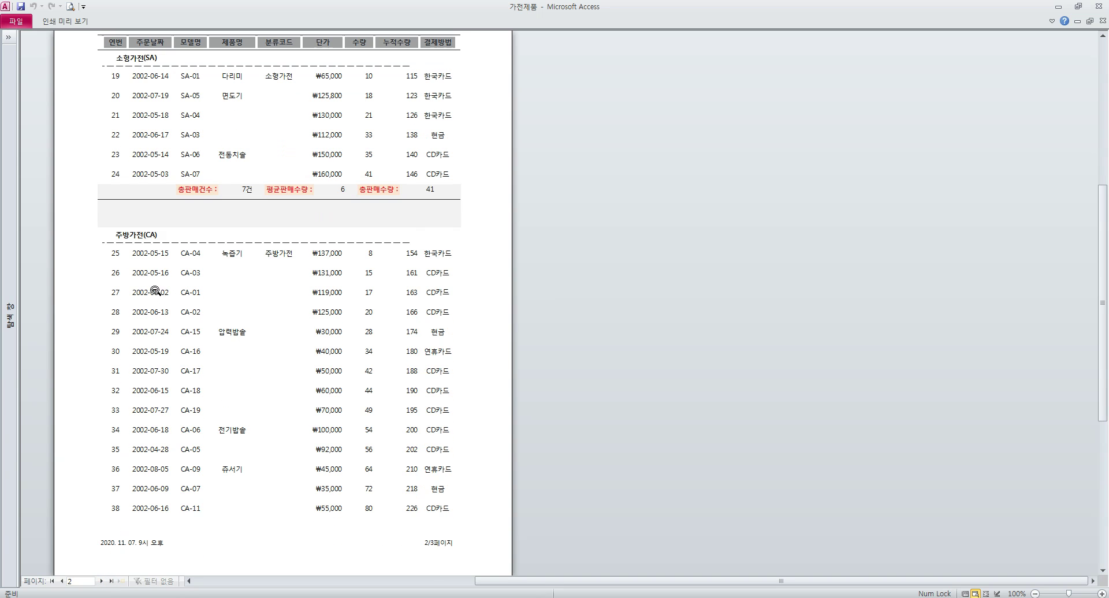
click(102, 581)
scroll(195, 354, up, 3)
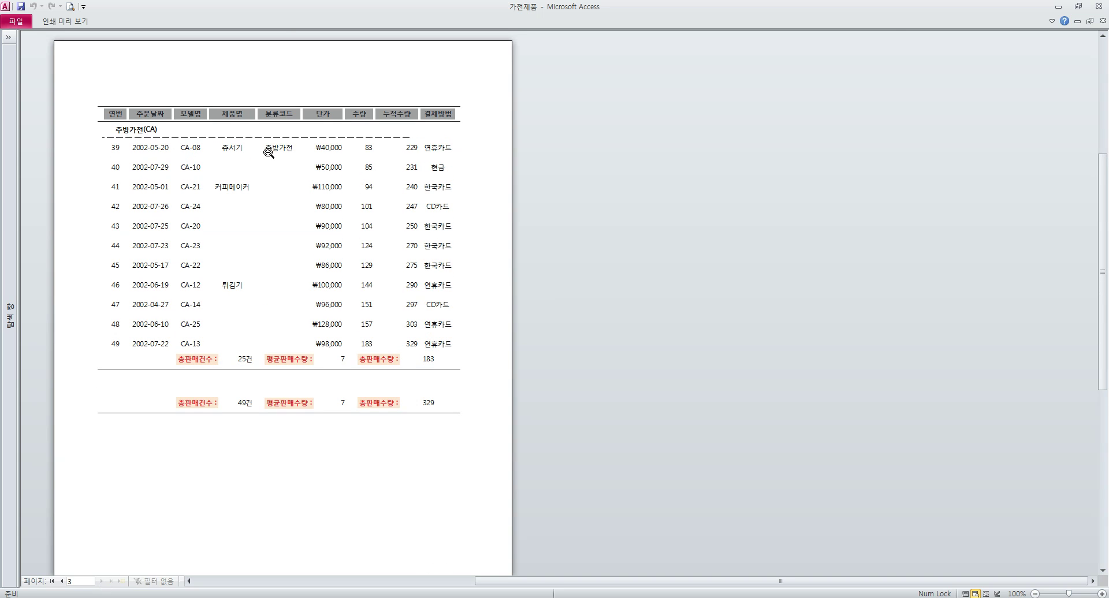
Close the print preview, restore the smaller Access window and move it below the text of task 12-2
key(Escape)
double_click(408, 8)
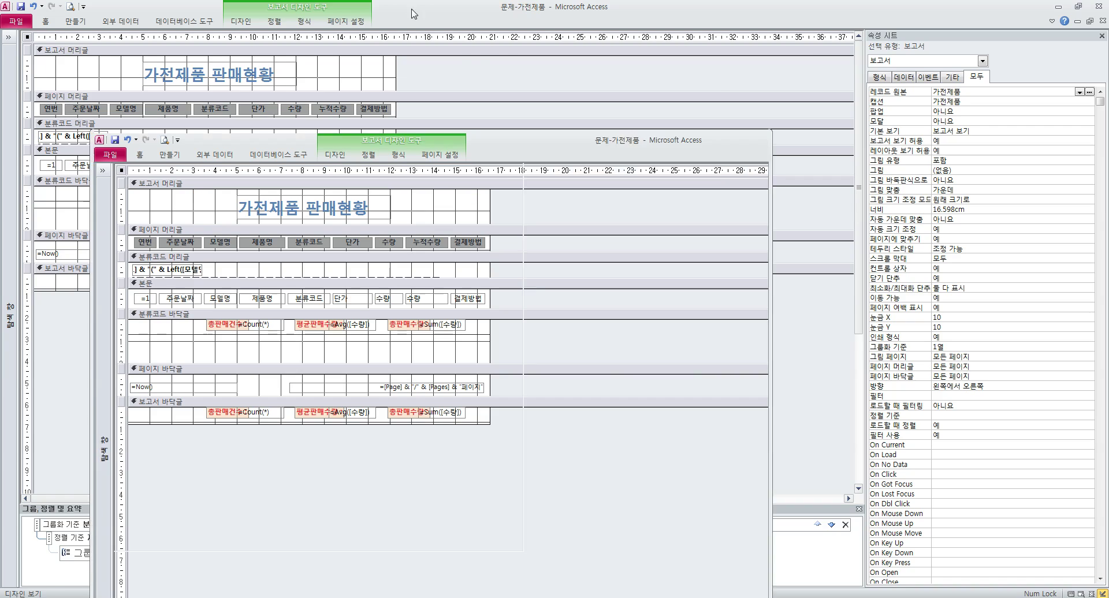
drag(527, 142, 530, 166)
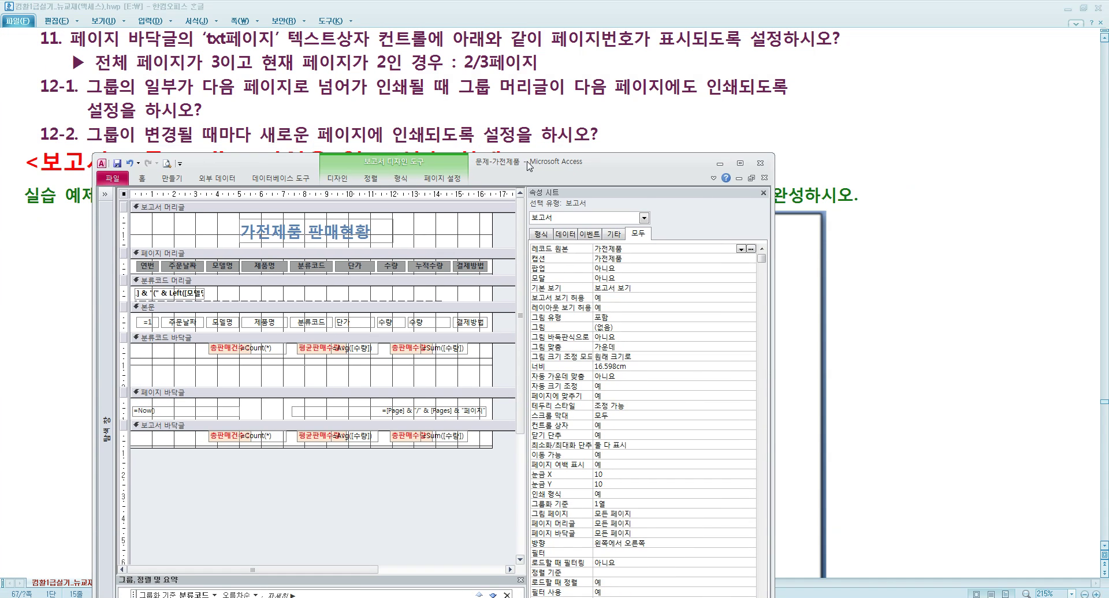
Select the 분류코드 group footer, preview the report to examine where page 1's groups end and start, and close the preview
click(242, 340)
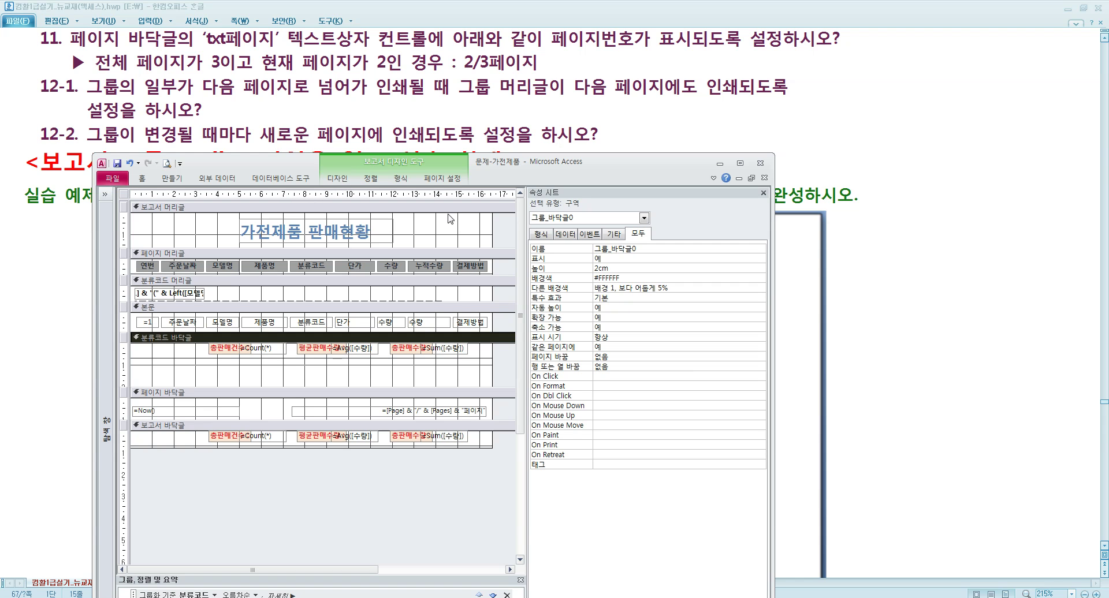
right_click(497, 221)
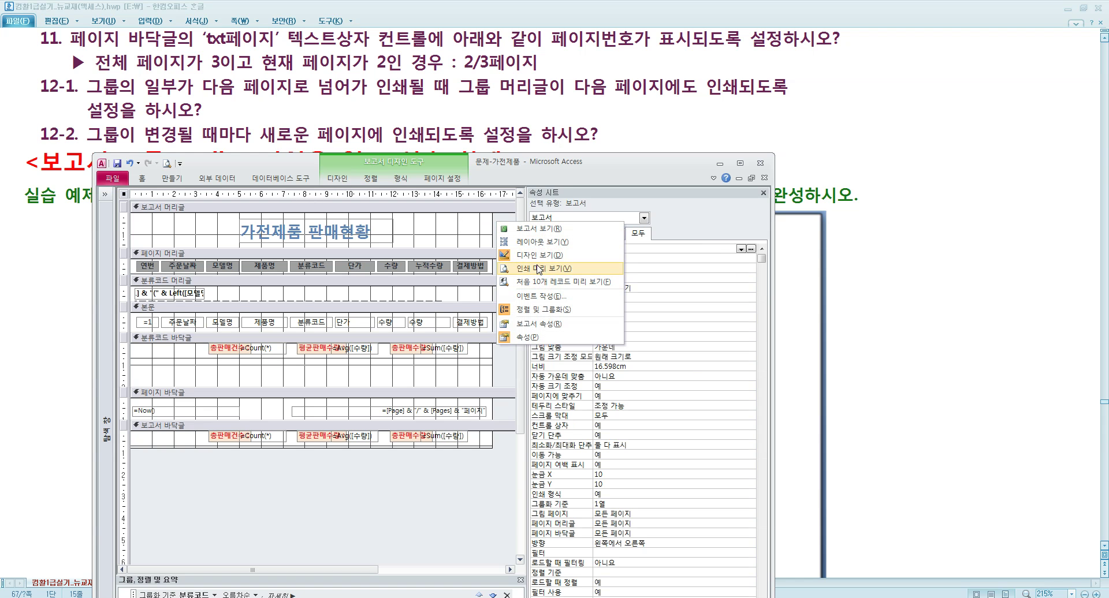
click(538, 269)
scroll(317, 365, down, 5)
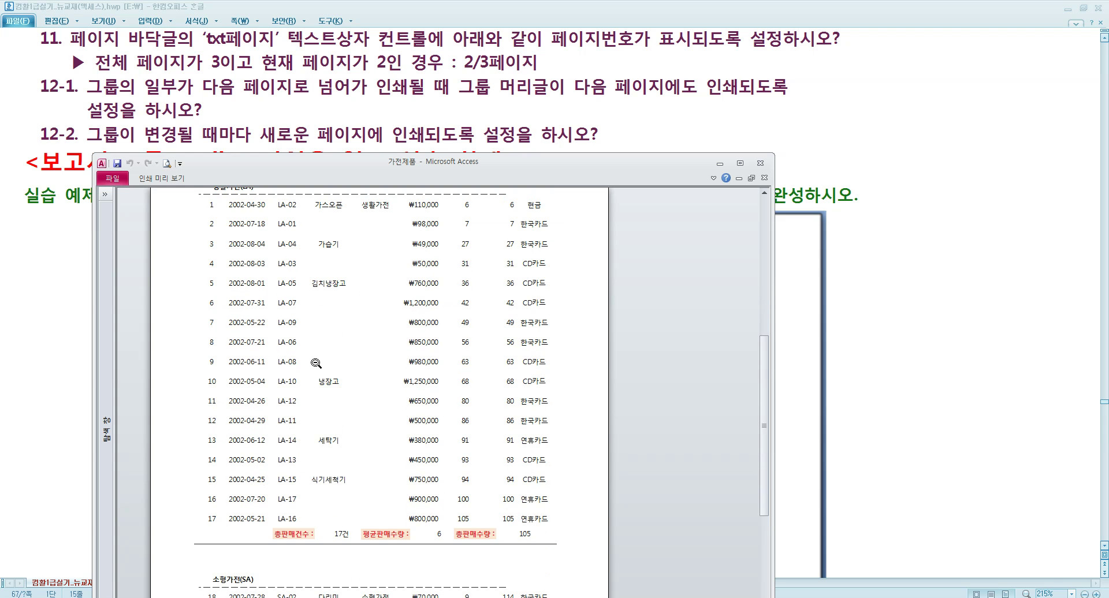
scroll(309, 388, down, 2)
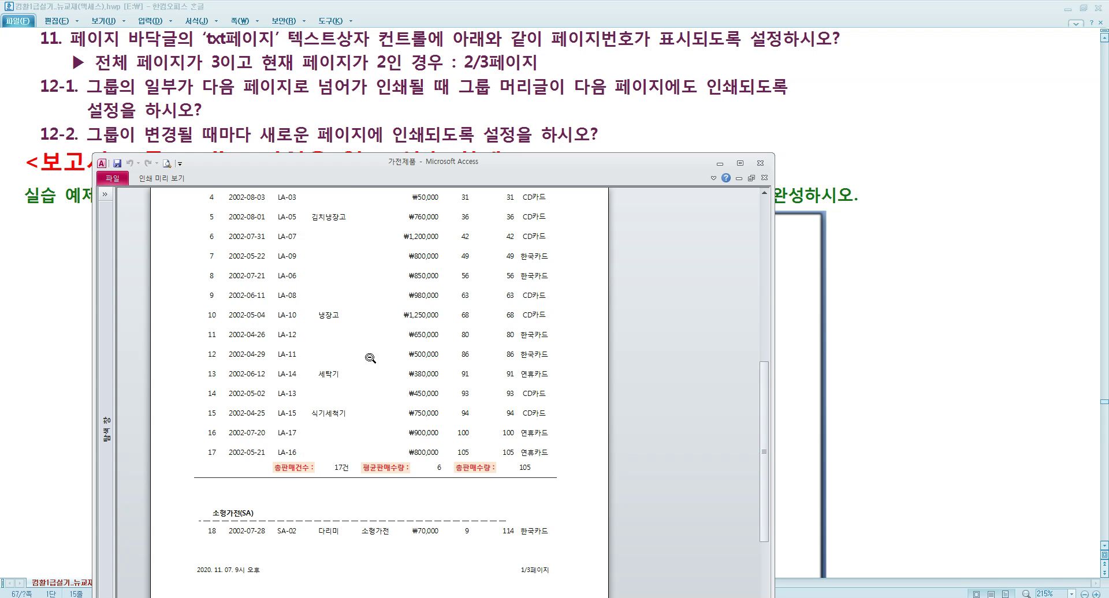
right_click(439, 243)
click(487, 280)
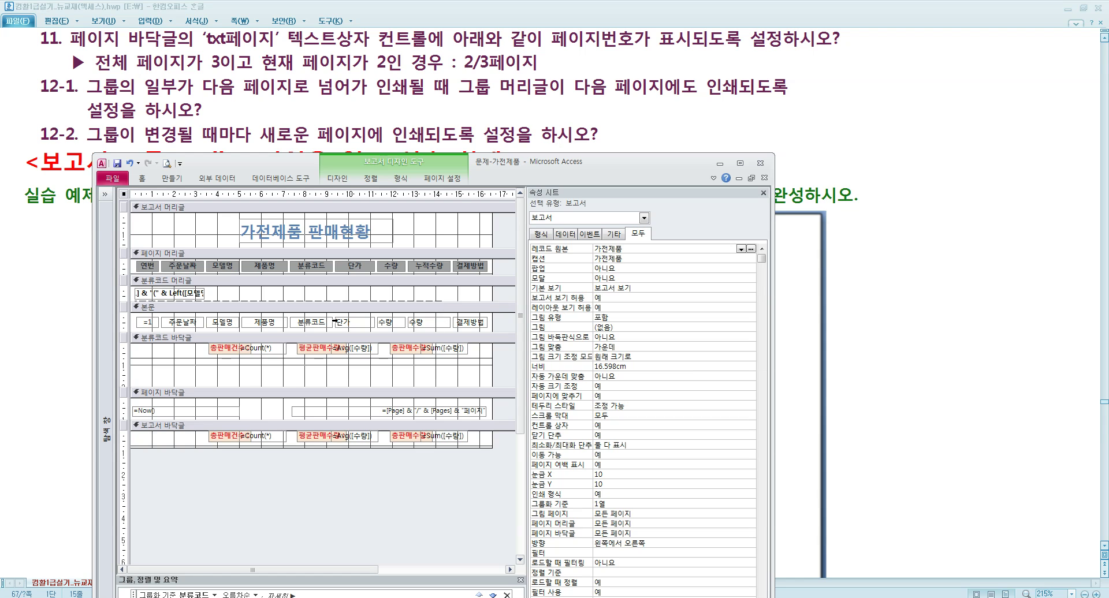
Review the page break (페이지 바꿈) options of the 분류코드 group header without choosing one
click(236, 281)
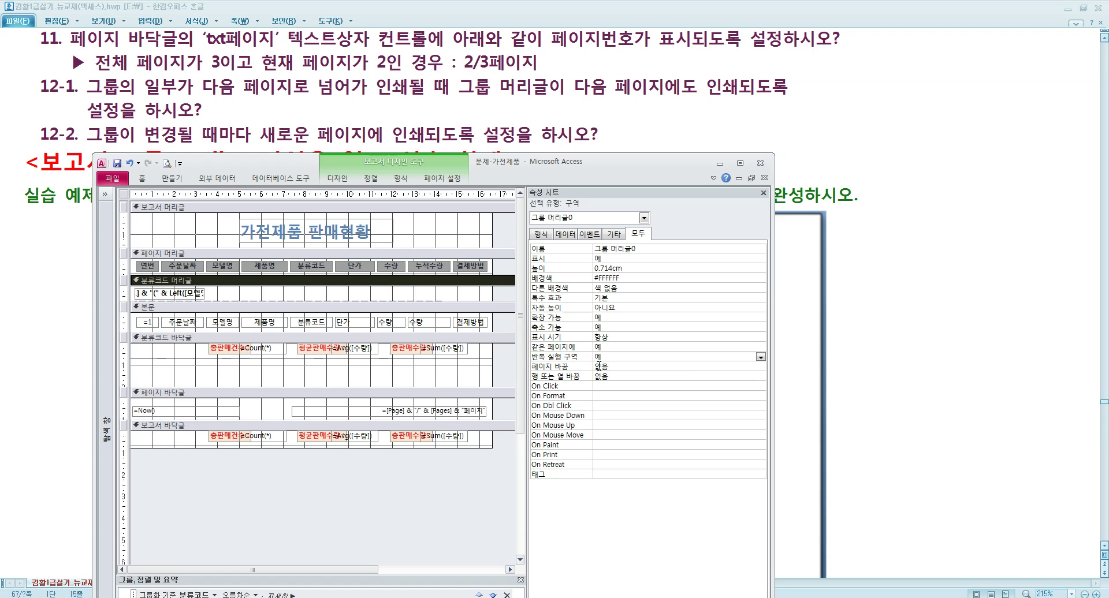
click(693, 365)
click(761, 367)
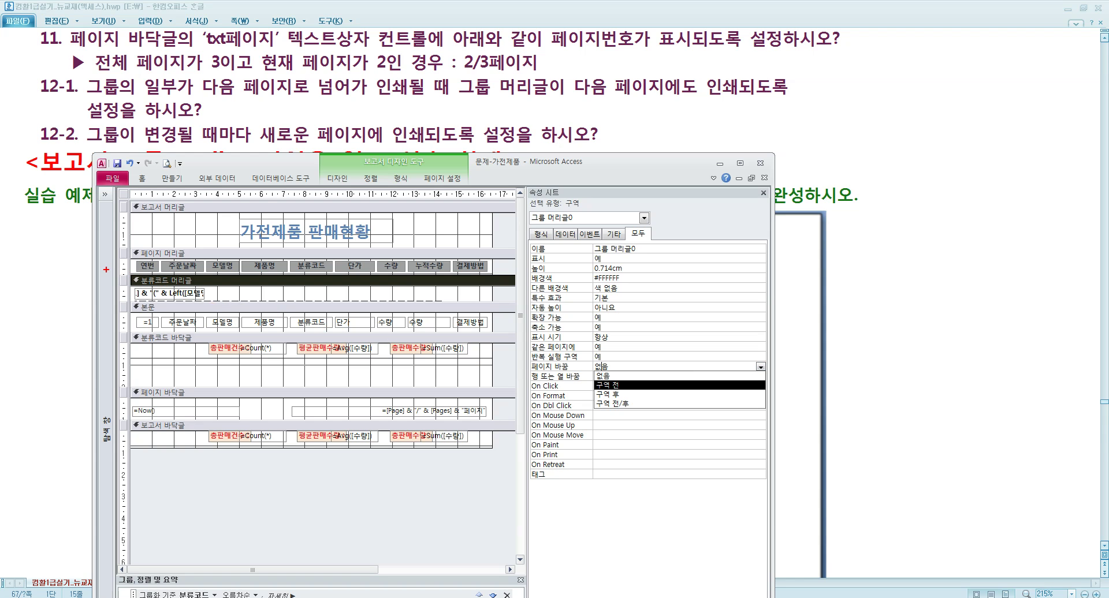
drag(104, 274, 546, 273)
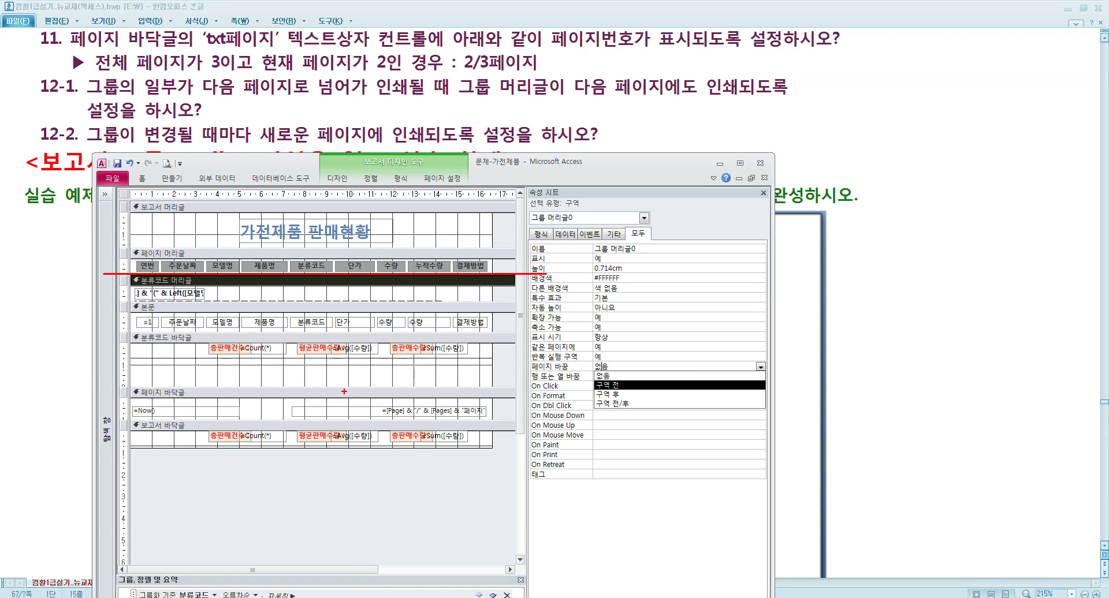
drag(167, 349, 177, 346)
key(Escape)
Set the page break property (페이지 바꿈) of the 분류코드 group footer to 구역 후
click(511, 342)
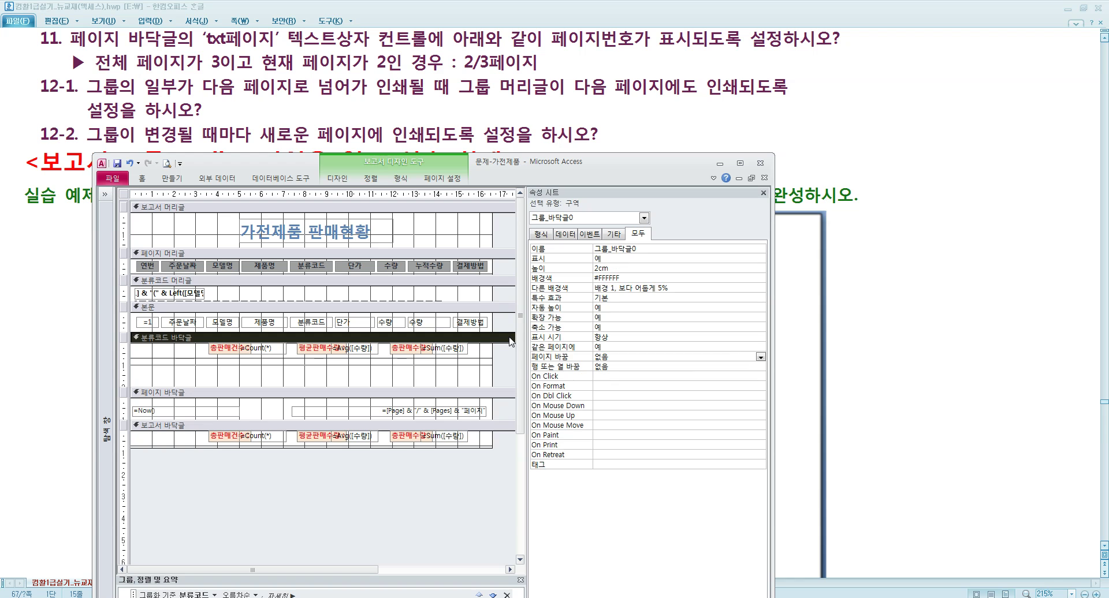
click(760, 357)
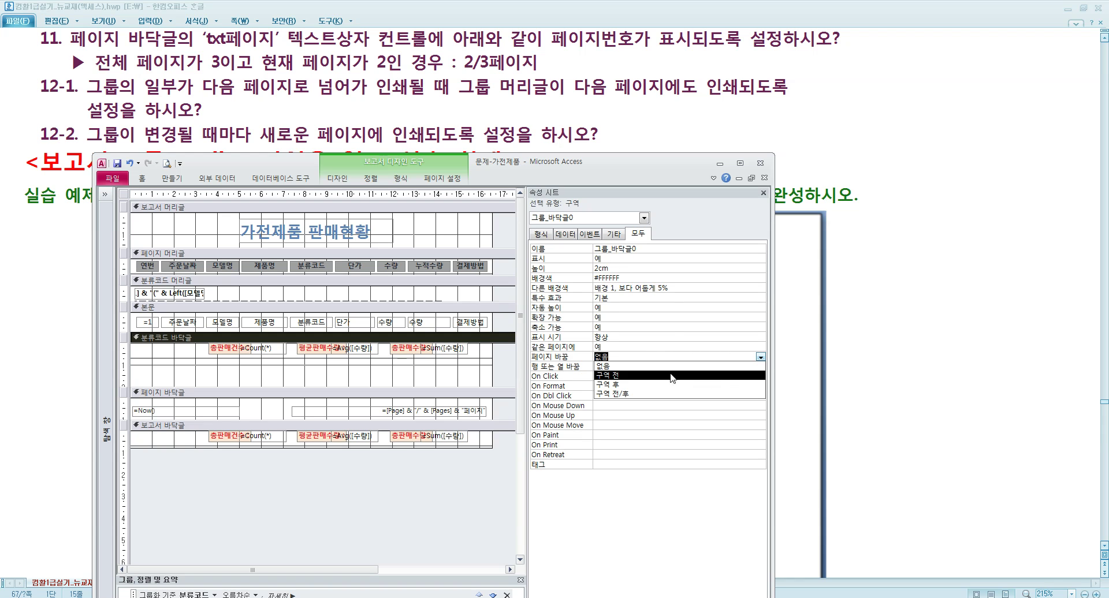
click(641, 378)
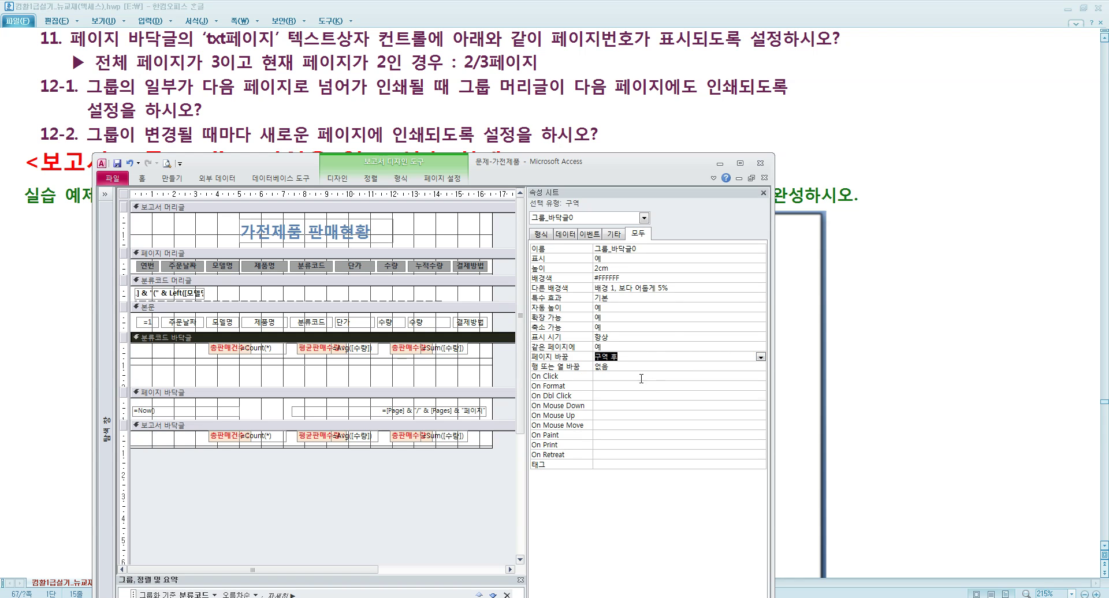
Compare the page break properties of the 분류코드 header and footer, rereading task 12-2 in the Hangul document in between
click(404, 283)
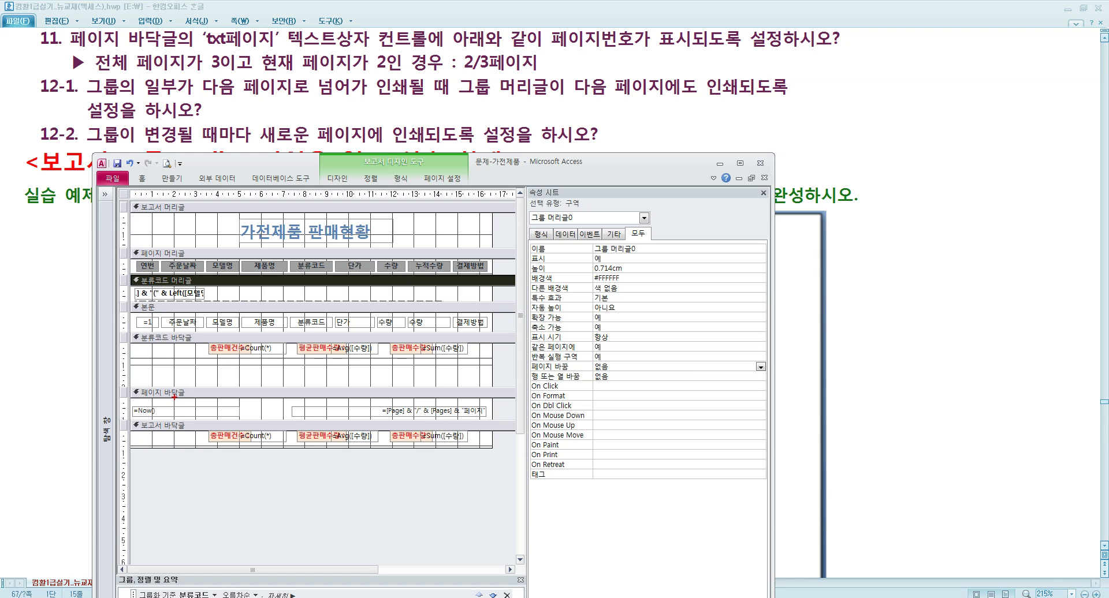
drag(126, 385, 502, 385)
key(Escape)
click(222, 125)
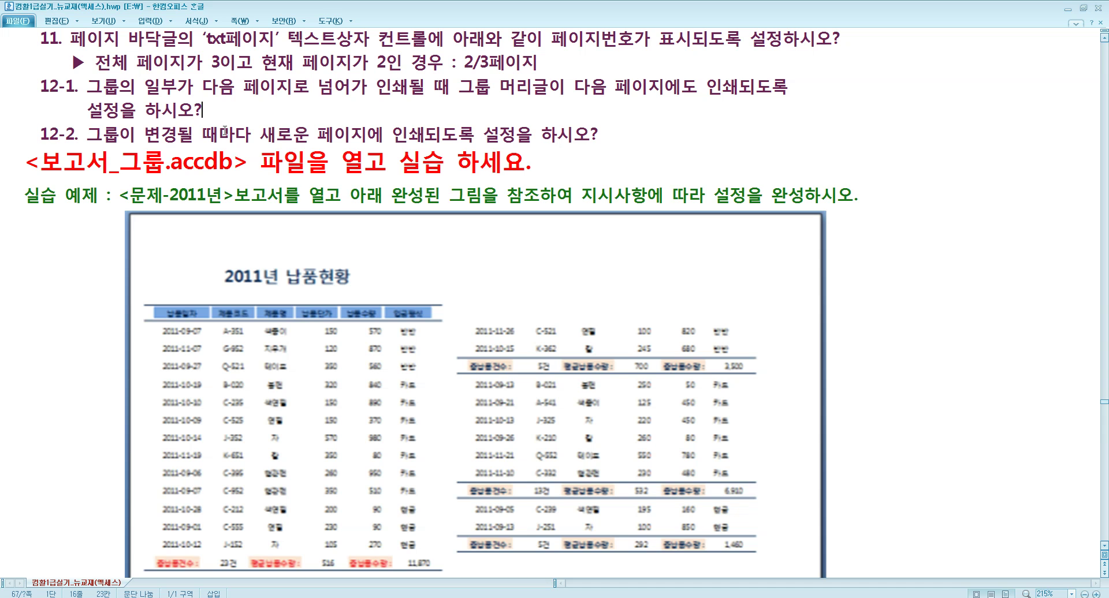
click(417, 597)
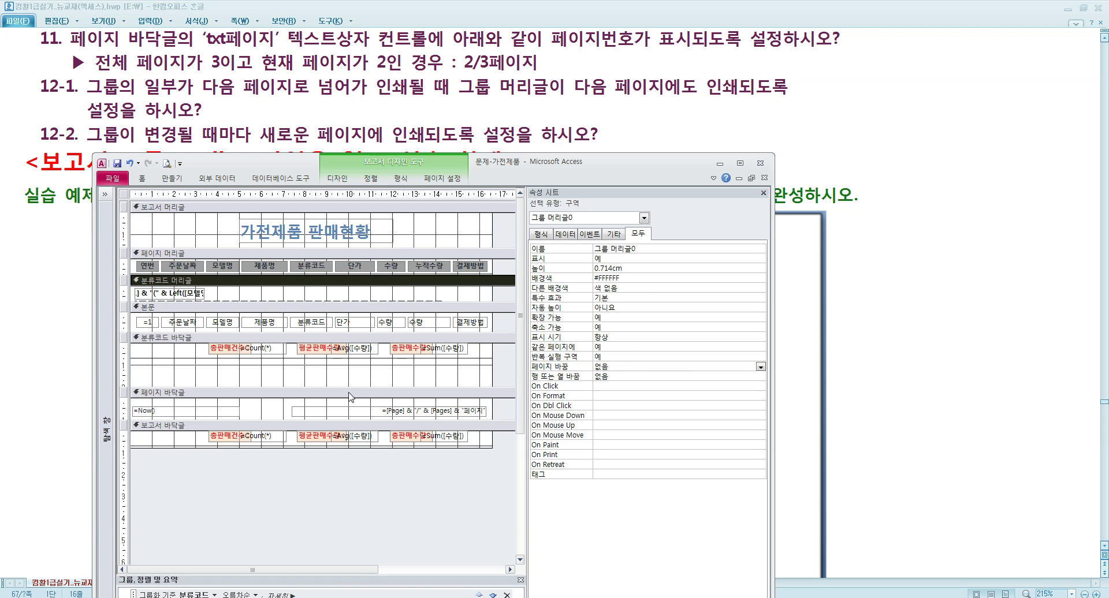
click(312, 343)
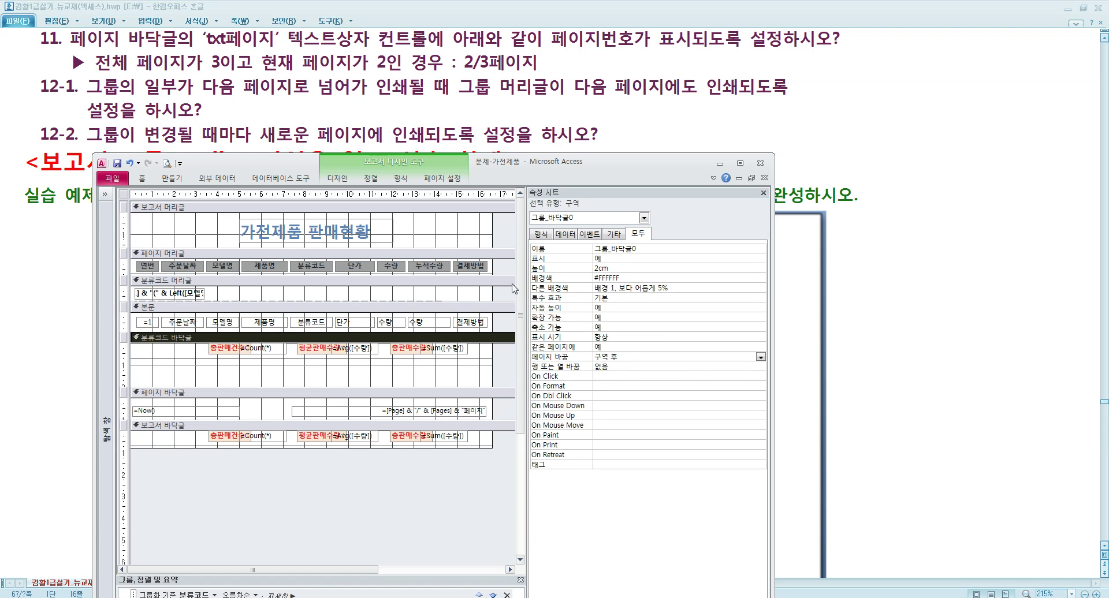
Open the report in print preview, examine the end of page 1, and bring the whole preview window into view
right_click(498, 223)
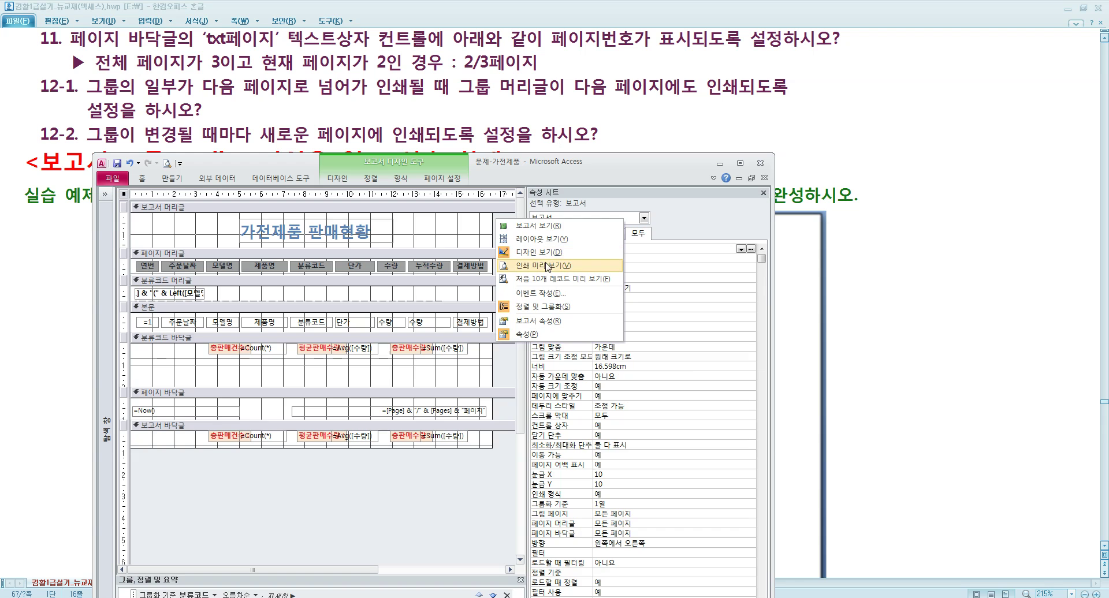
click(545, 266)
scroll(461, 285, down, 5)
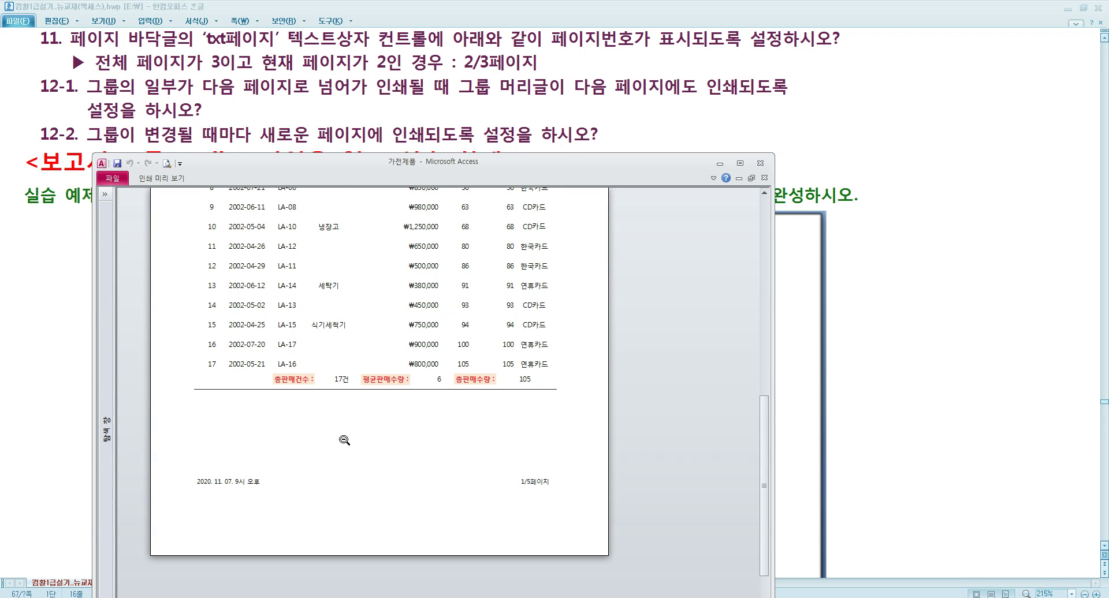
drag(361, 163, 376, 52)
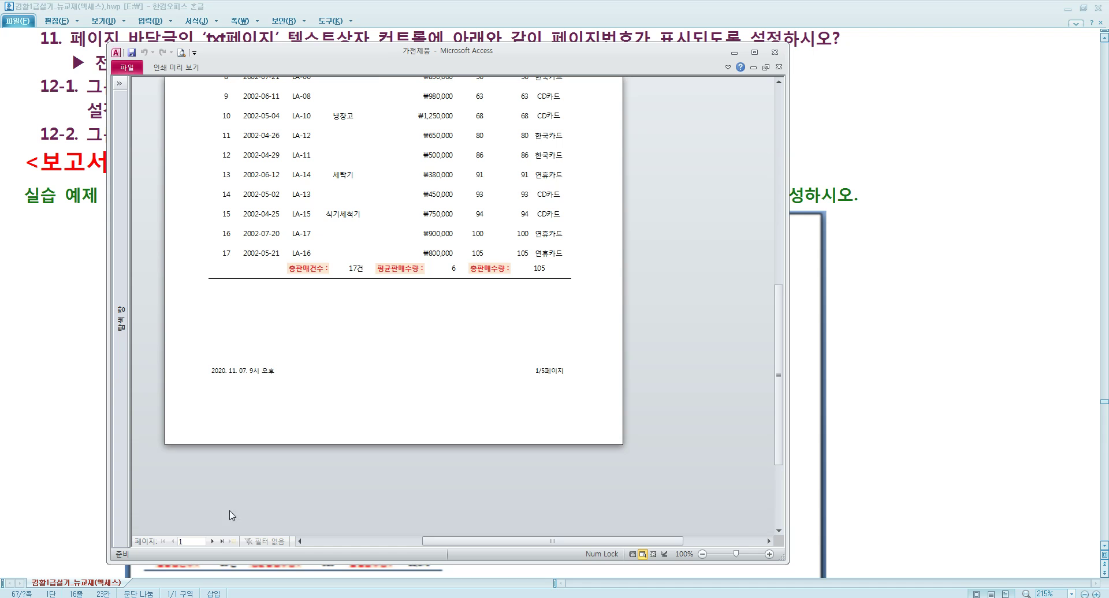
Examine pages 2 to 4 of the preview for page breaks between groups, and close the preview
click(213, 541)
scroll(329, 369, up, 3)
scroll(312, 309, down, 2)
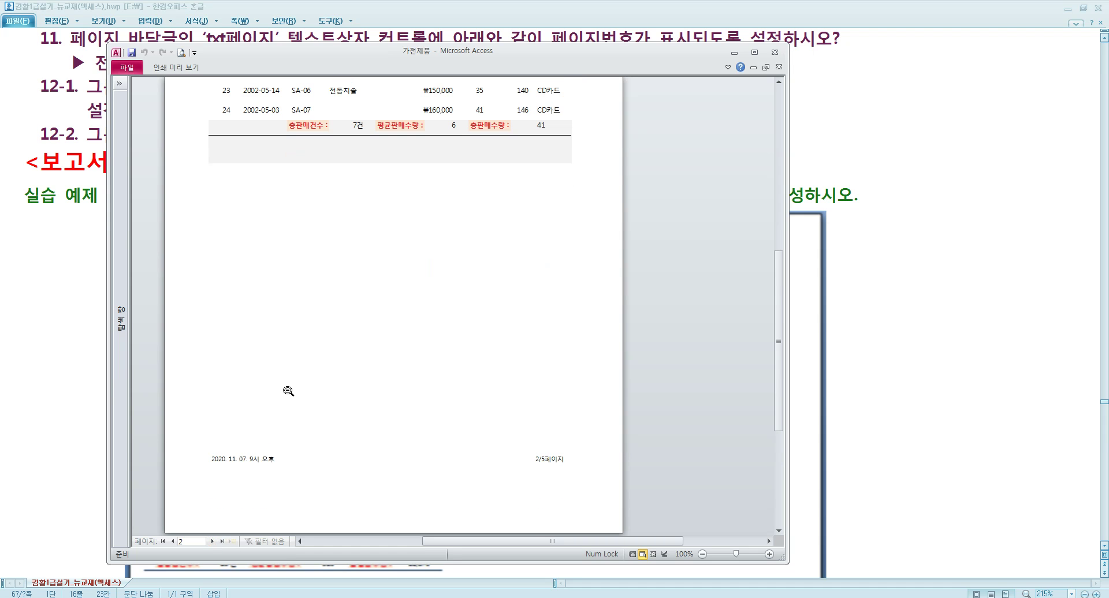
click(213, 541)
scroll(310, 446, up, 3)
scroll(306, 451, down, 3)
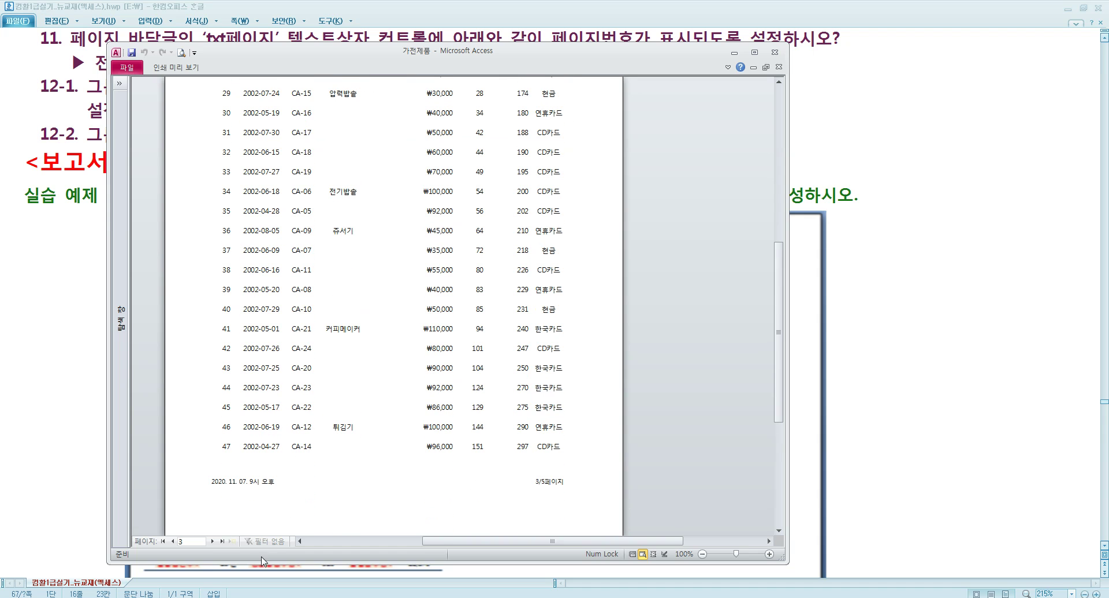
click(213, 541)
scroll(252, 460, up, 3)
scroll(252, 459, up, 2)
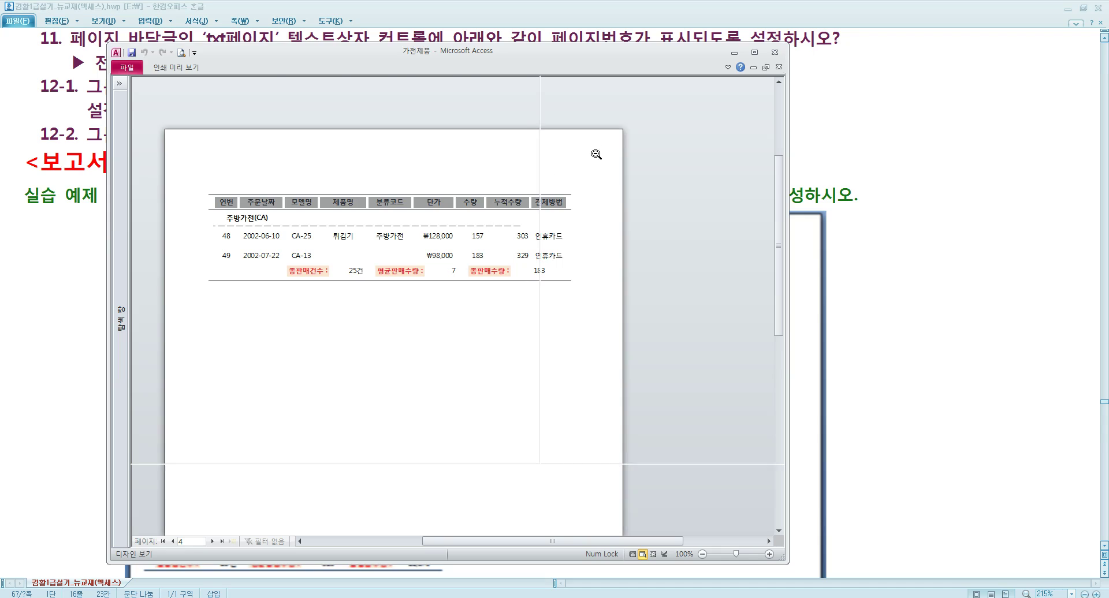
key(Escape)
Switch to the Hangul document and examine how the serial number and 누적수량 run across the group boundary in the sample report
click(547, 34)
scroll(466, 174, up, 15)
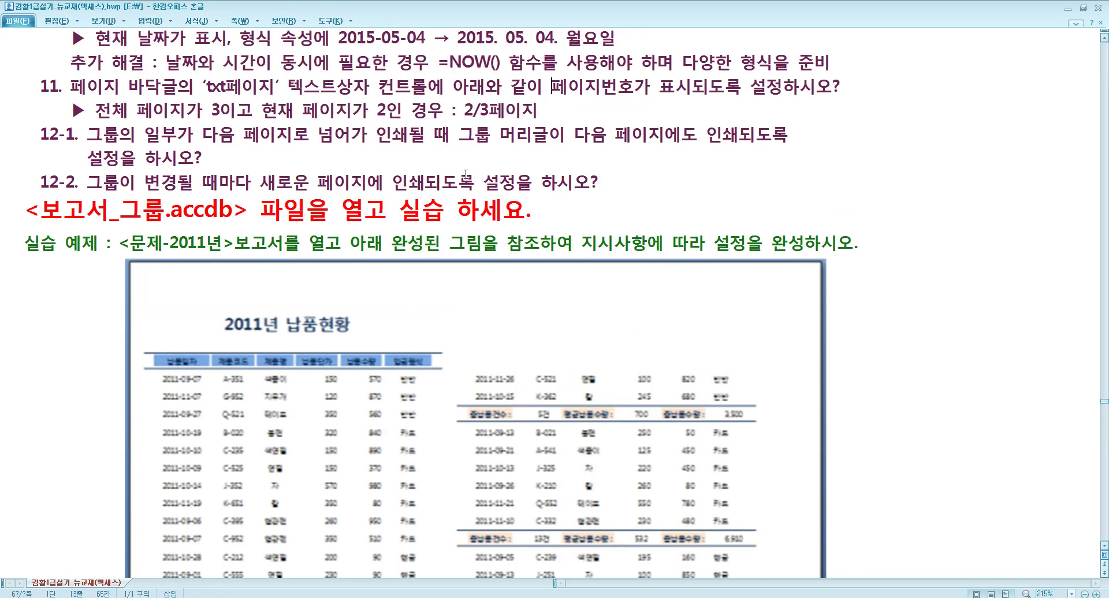
scroll(465, 173, up, 10)
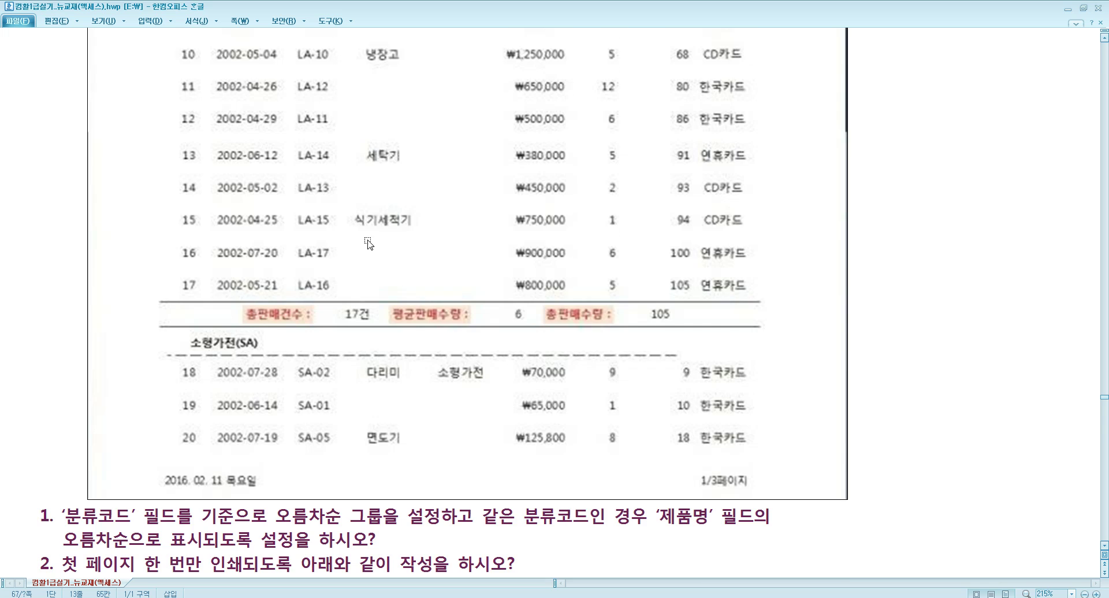
scroll(365, 242, down, 5)
drag(153, 327, 773, 458)
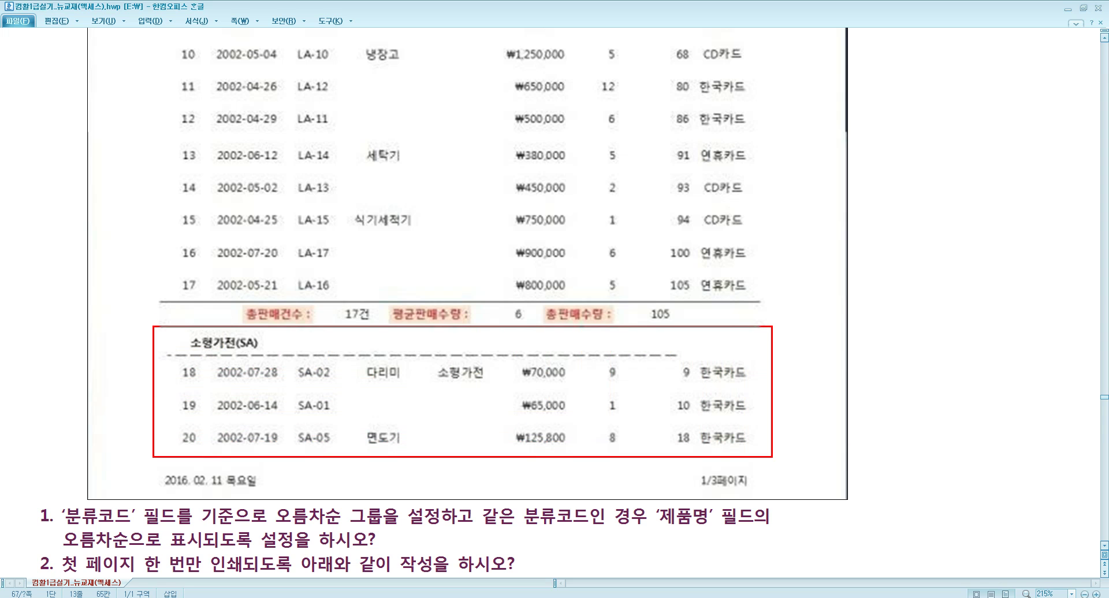
mouse_move(178, 274)
mouse_down()
mouse_move(200, 298)
mouse_move(168, 350)
mouse_up()
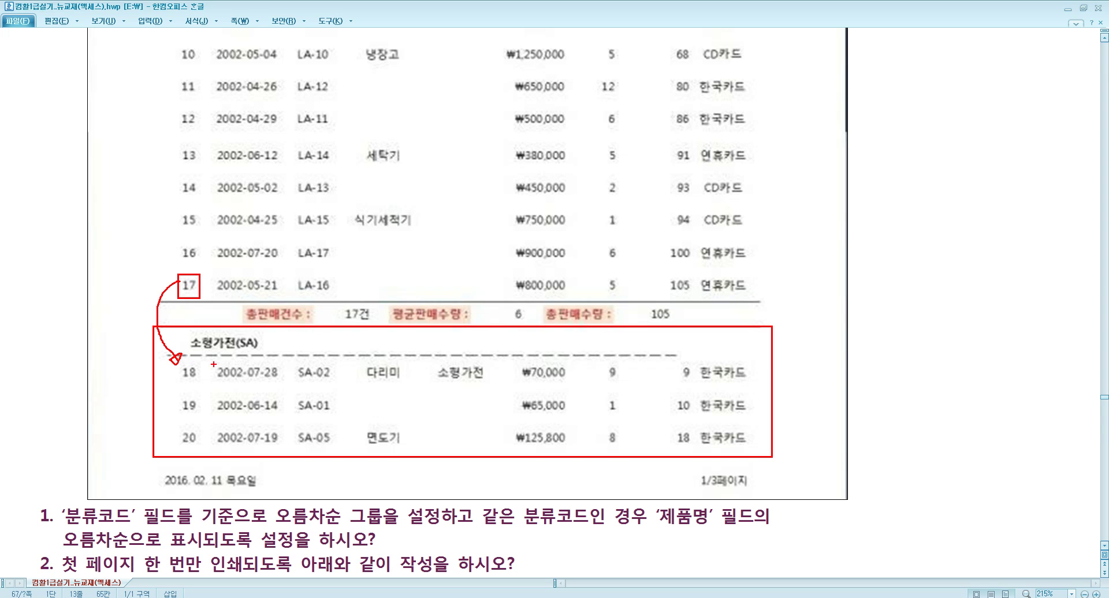
mouse_move(658, 275)
mouse_down()
mouse_move(697, 297)
mouse_move(658, 370)
mouse_up()
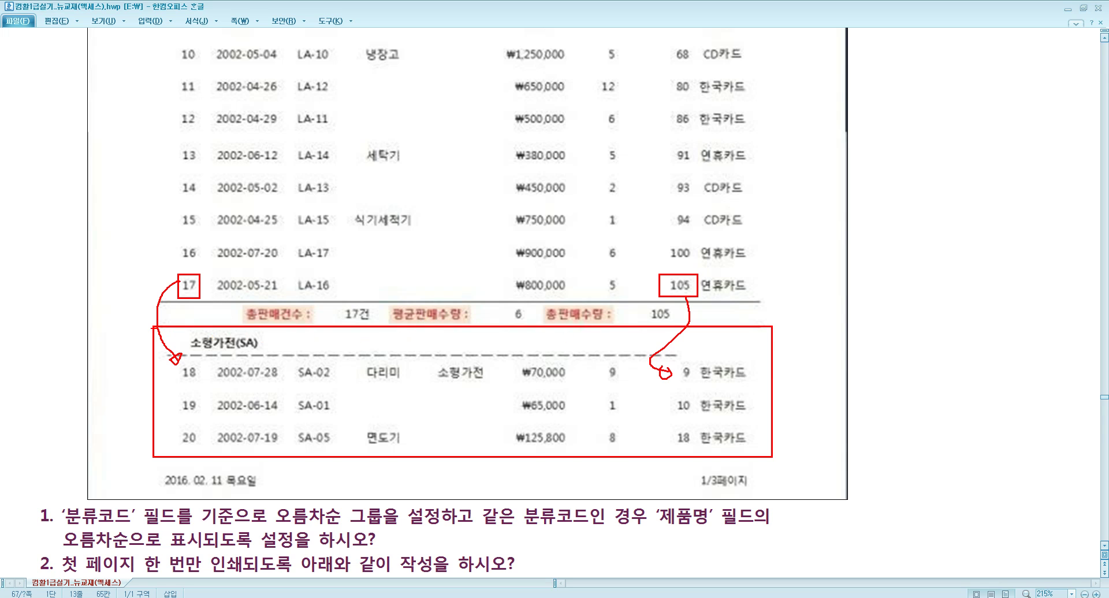
drag(40, 323, 887, 310)
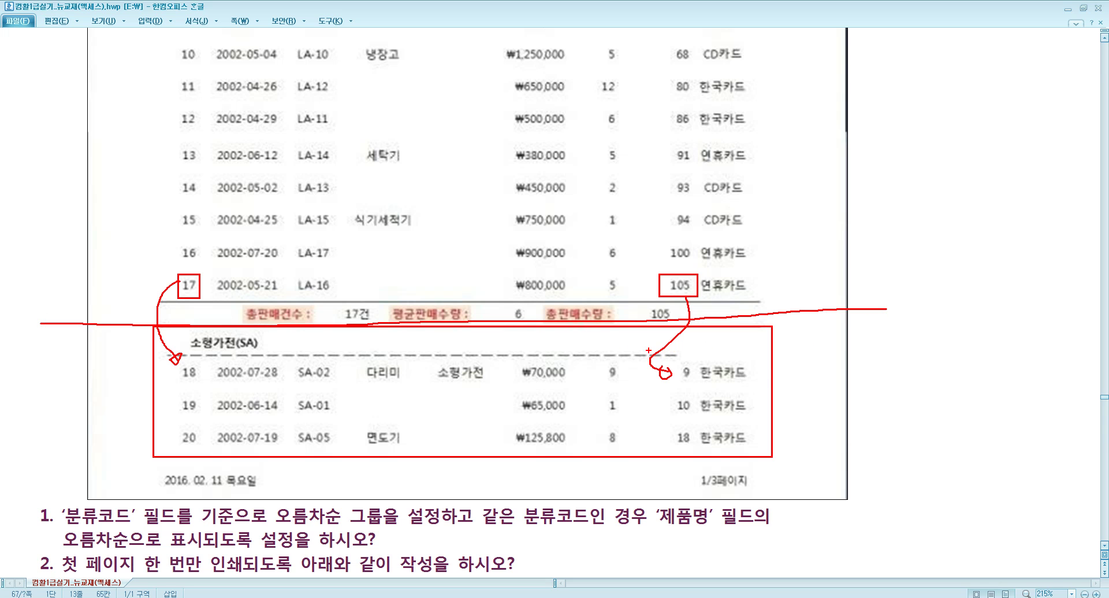
Read through report tasks 1 to 12-2 in the Hangul document and on to the <문제-2011년> exercise and its sample picture
key(Escape)
scroll(179, 379, down, 10)
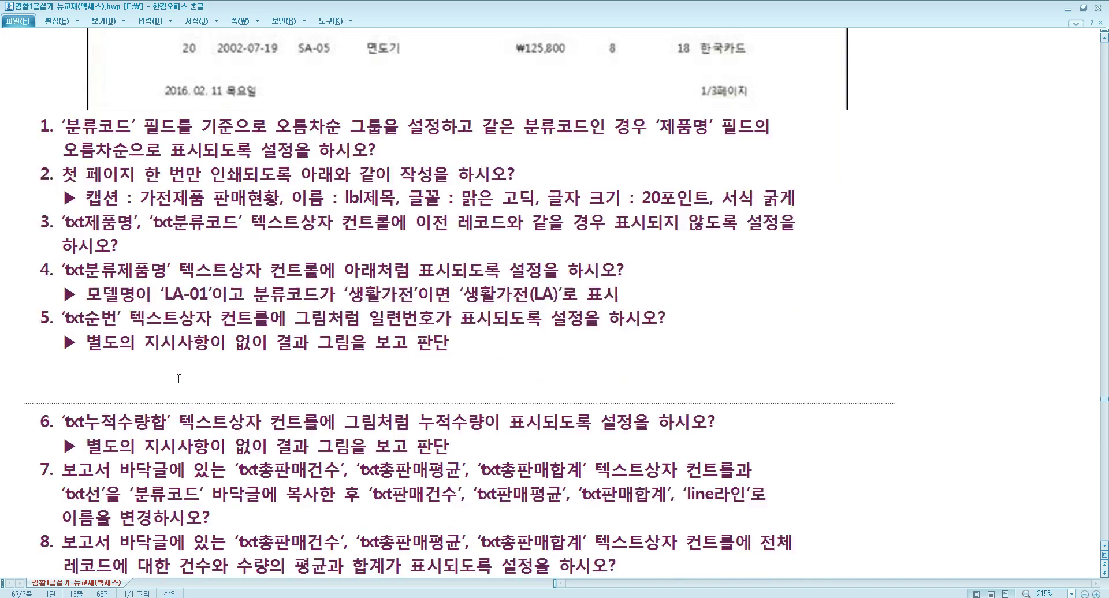
scroll(178, 379, down, 5)
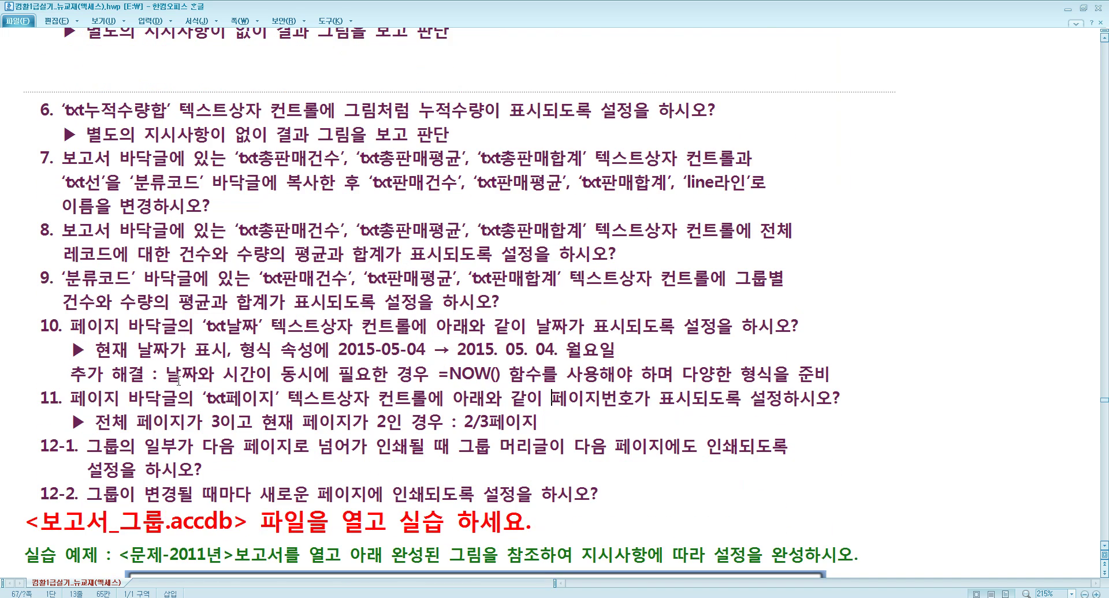
scroll(180, 386, down, 3)
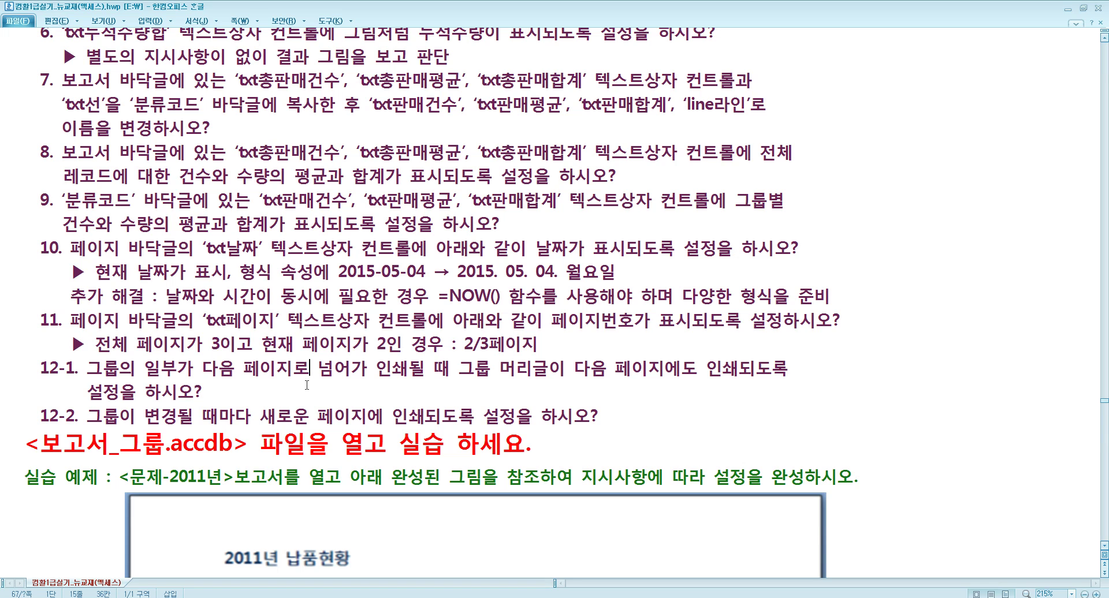
scroll(346, 383, down, 3)
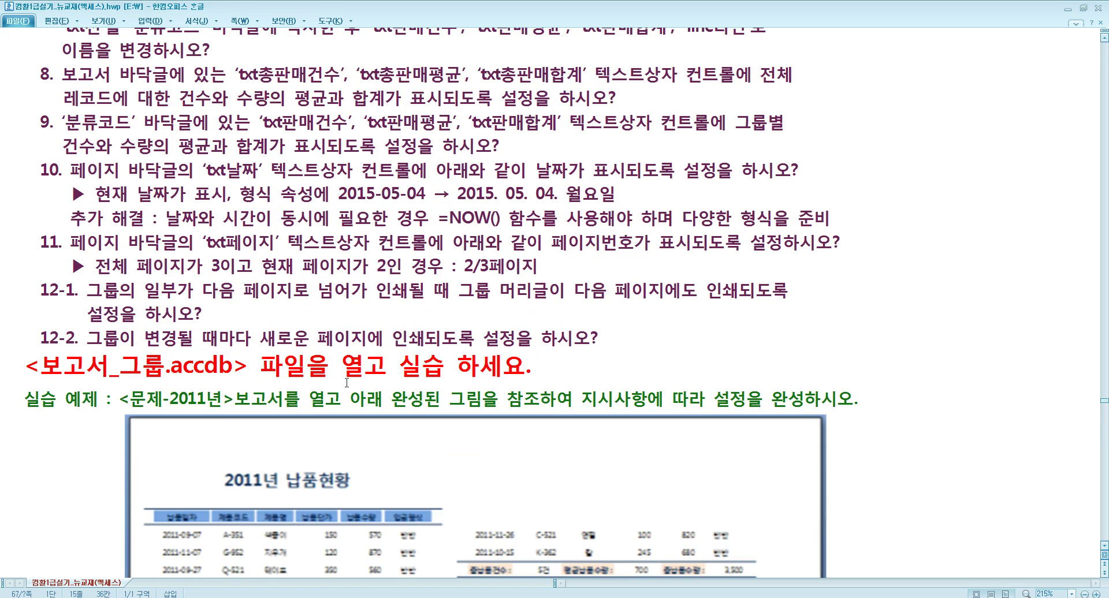
scroll(339, 377, down, 6)
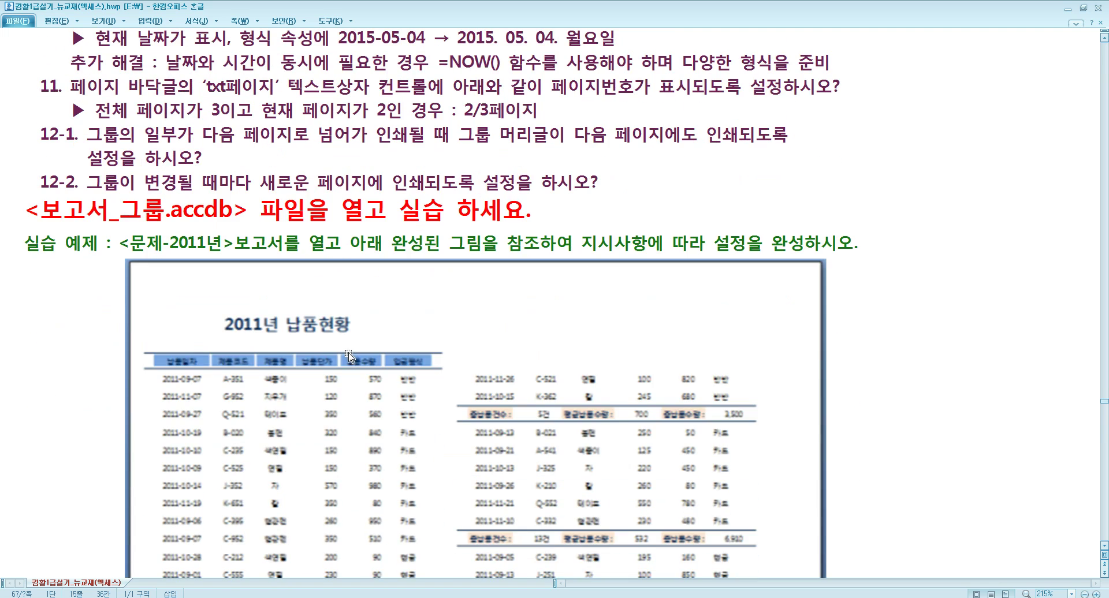
scroll(350, 357, down, 6)
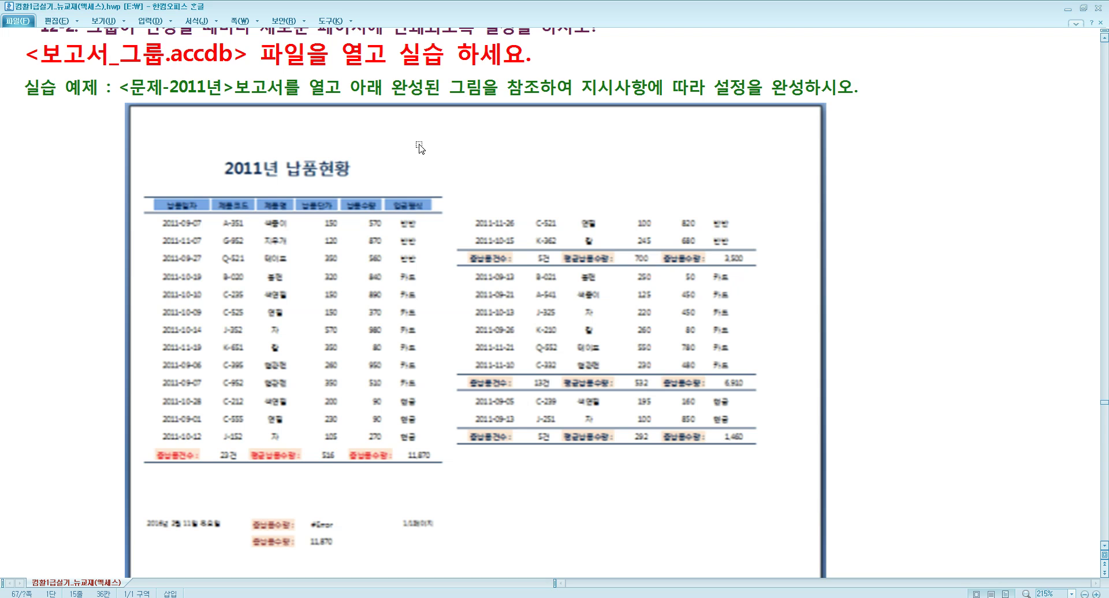
scroll(402, 215, down, 6)
Examine task 1's landscape requirement and the two-column page layout in the 2011년 납품현황 sample picture
drag(122, 460, 262, 463)
scroll(387, 431, up, 3)
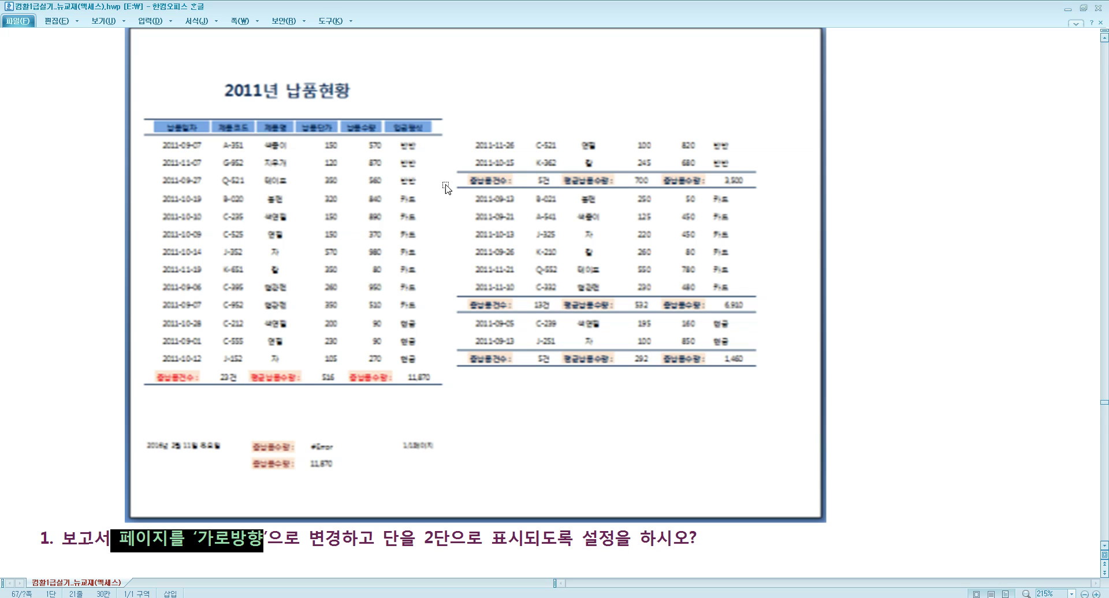
drag(147, 84, 443, 477)
drag(449, 79, 771, 449)
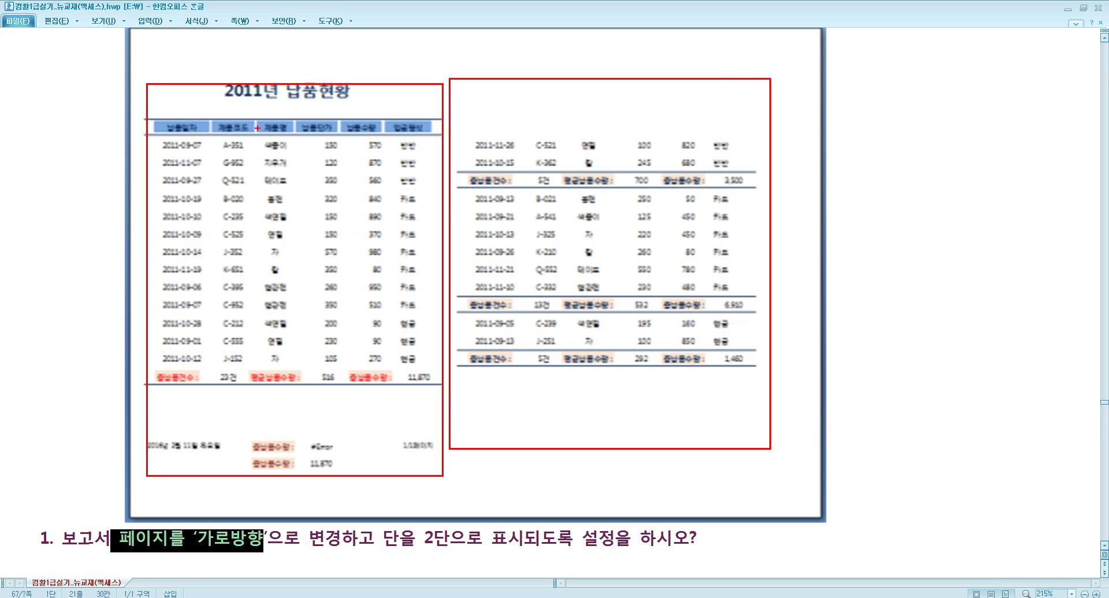
mouse_move(131, 42)
mouse_down()
mouse_move(628, 363)
mouse_move(807, 512)
mouse_up()
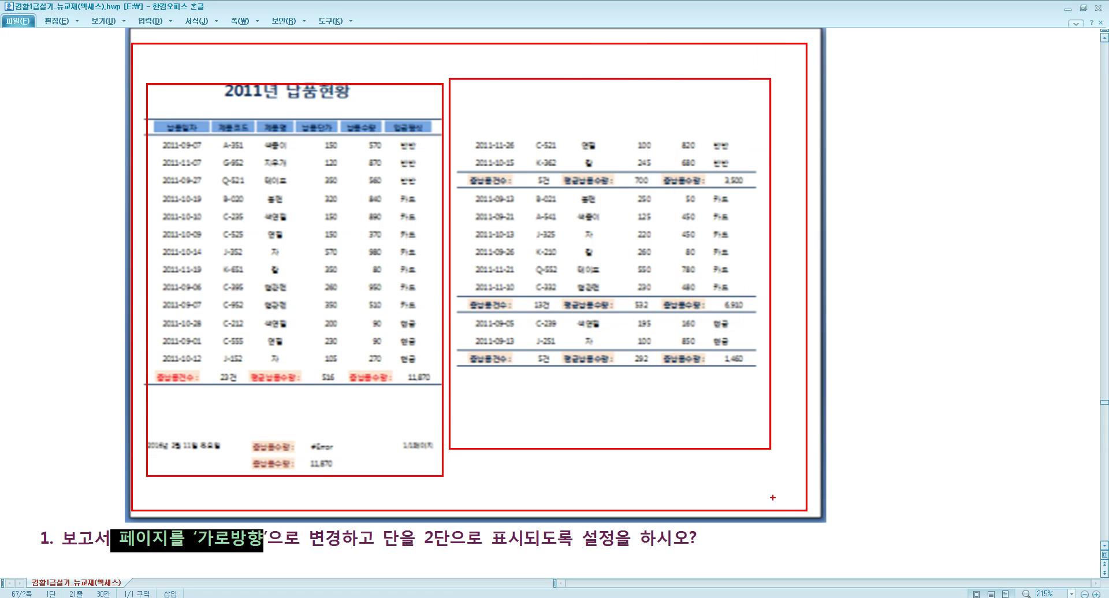
key(Escape)
Switch to Access and close the 문제-가전제품 report without saving its design changes
click(399, 597)
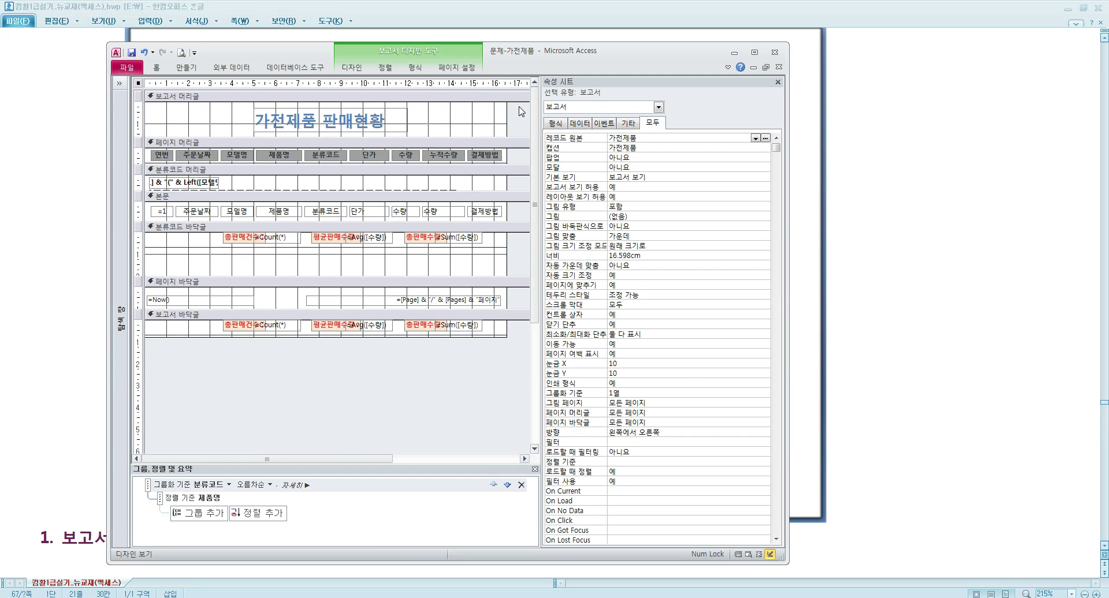
click(778, 67)
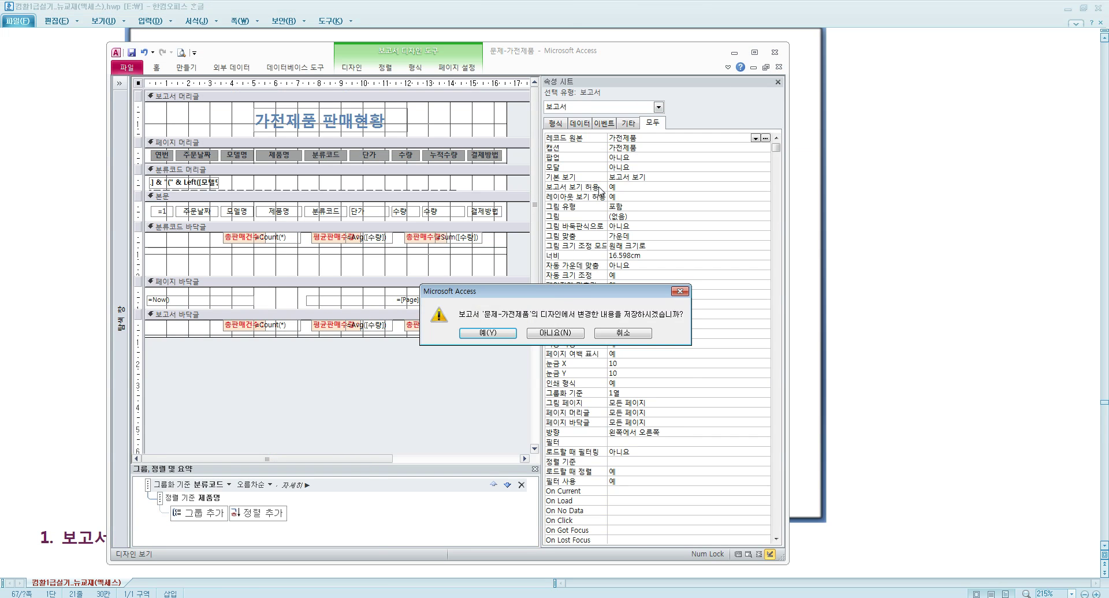
click(554, 334)
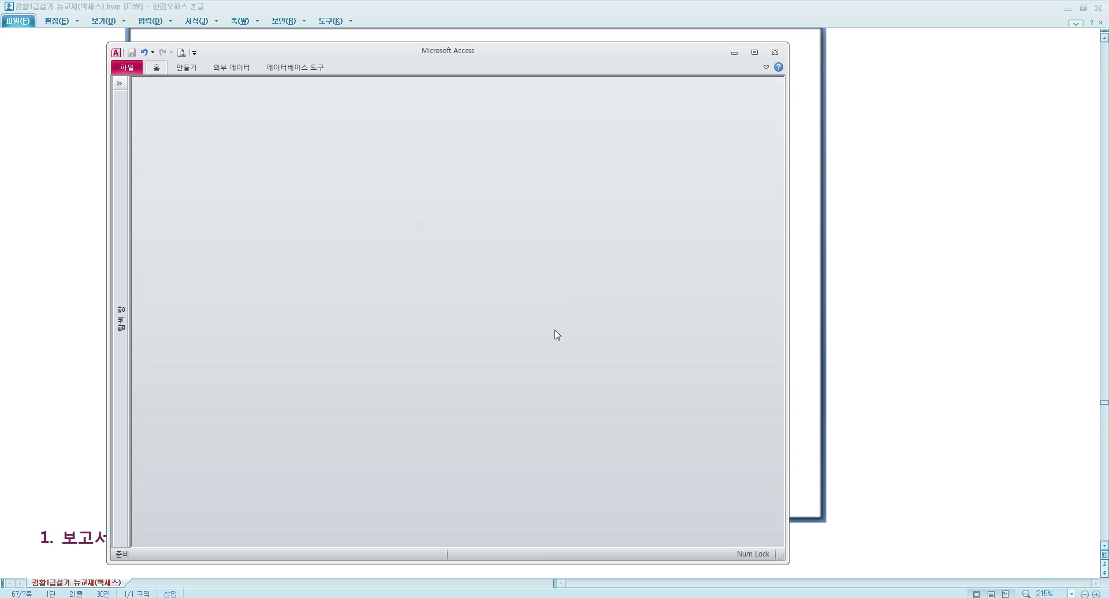
Open the 문제-2011년 report from the list of database objects and show it in print preview with the full ribbon
click(123, 98)
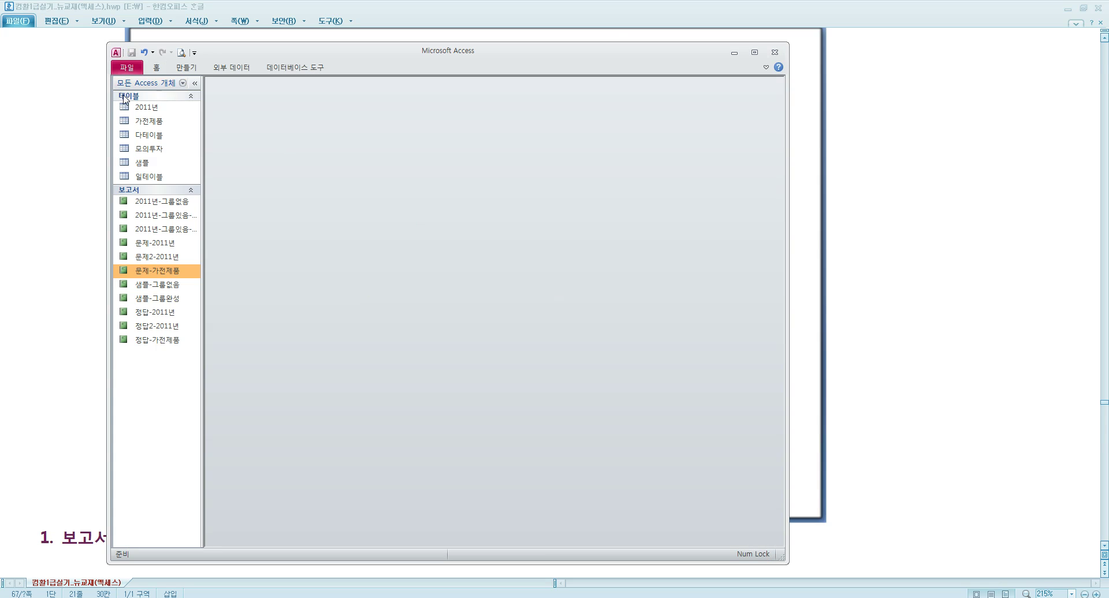
drag(202, 248, 222, 248)
double_click(155, 242)
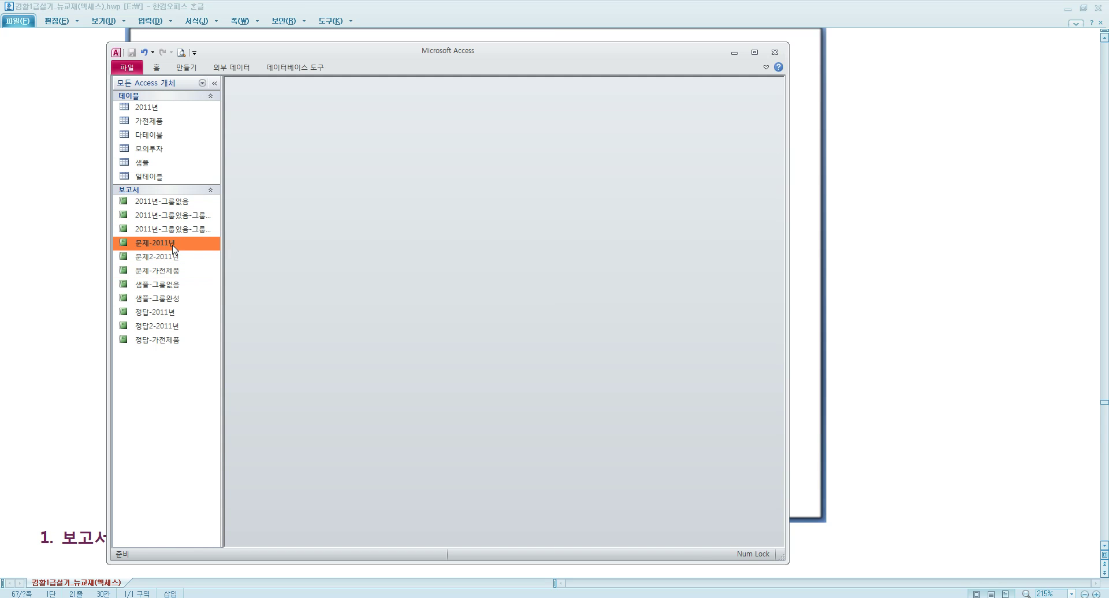
drag(535, 237, 626, 240)
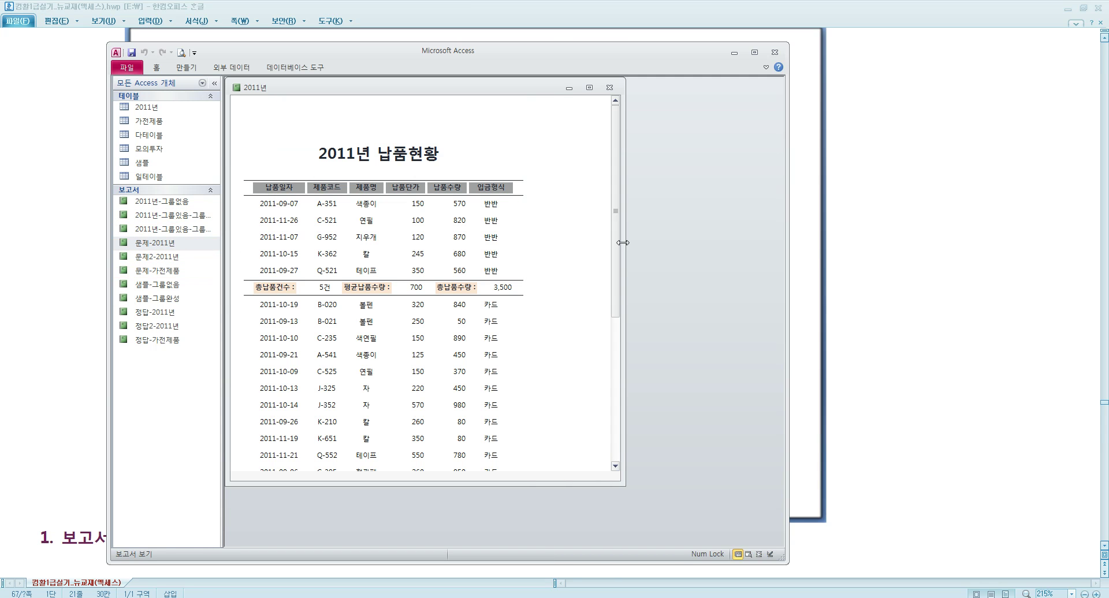
right_click(322, 118)
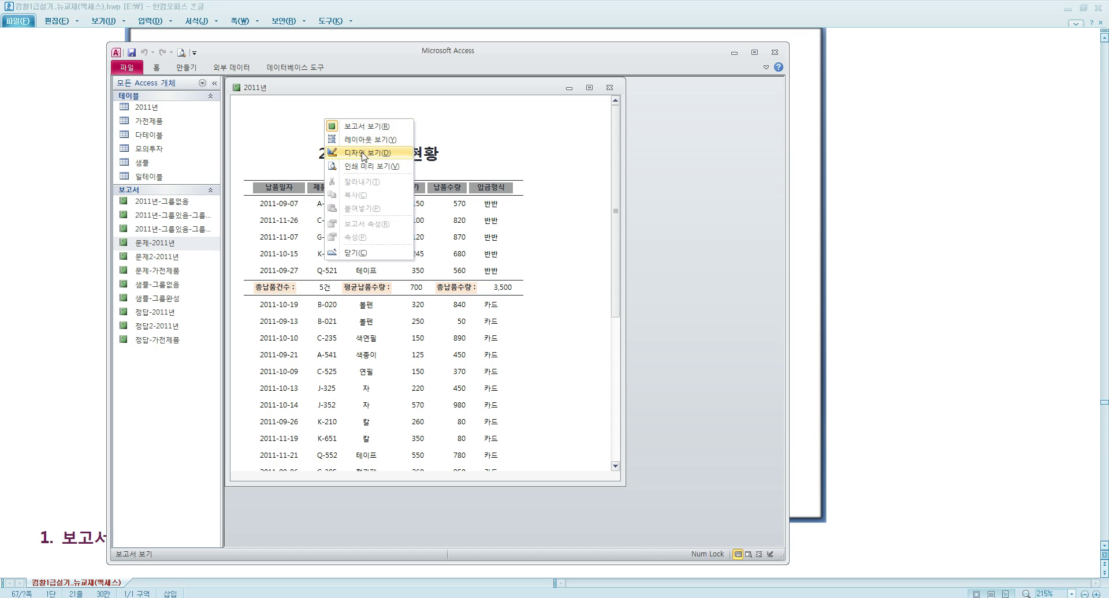
click(343, 166)
double_click(194, 68)
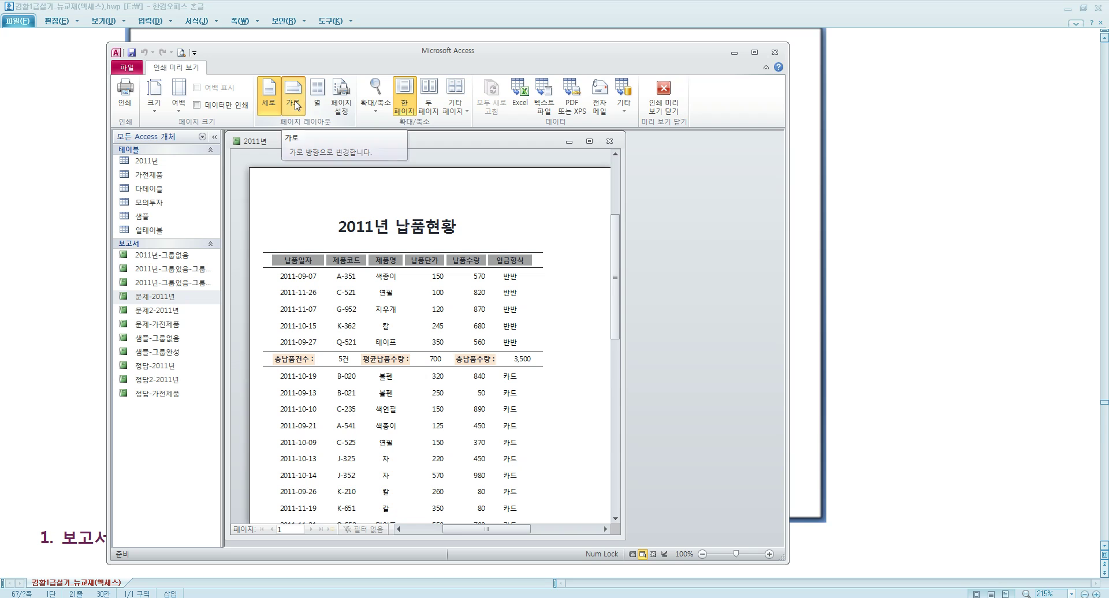
Change the report's page orientation to landscape (가로) and maximize the preview window
click(296, 105)
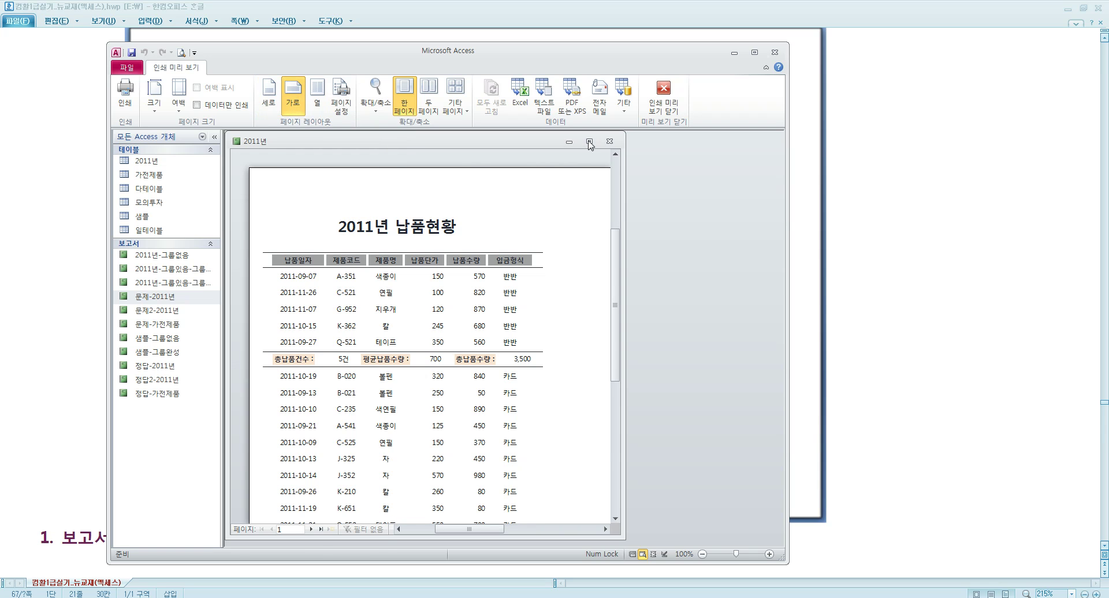
click(590, 141)
scroll(526, 230, down, 2)
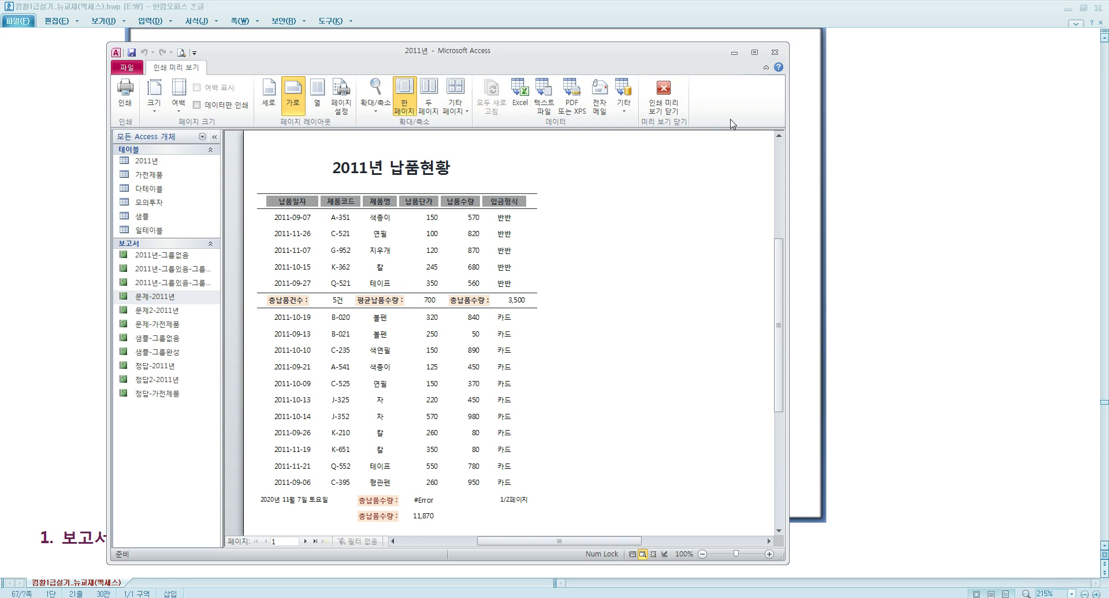
Switch the report to design view and back to print preview, and examine the whole landscape page in an enlarged window
right_click(537, 180)
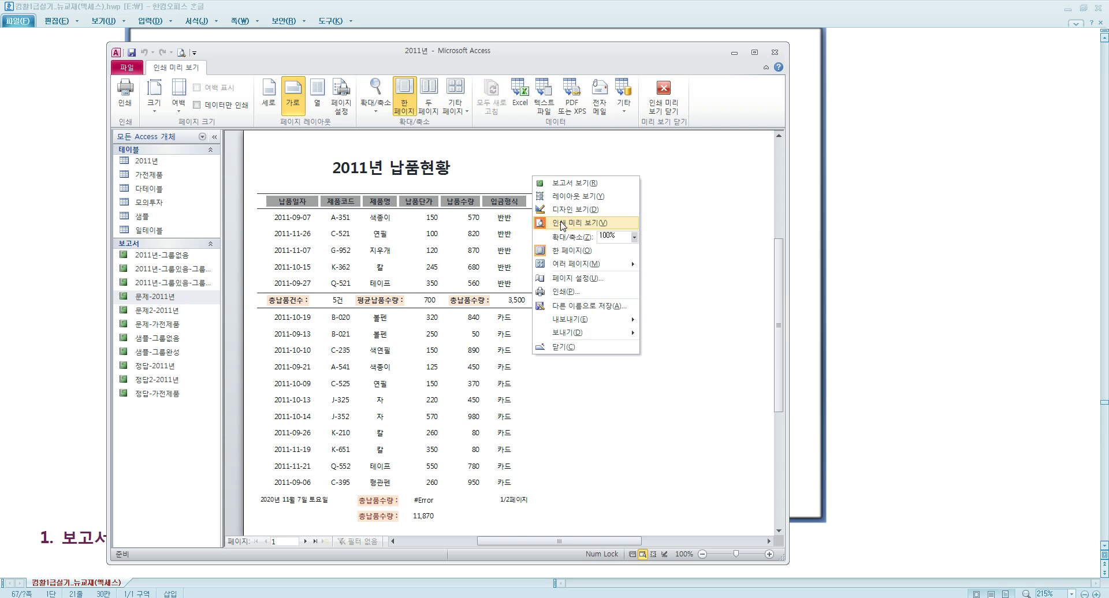
click(573, 224)
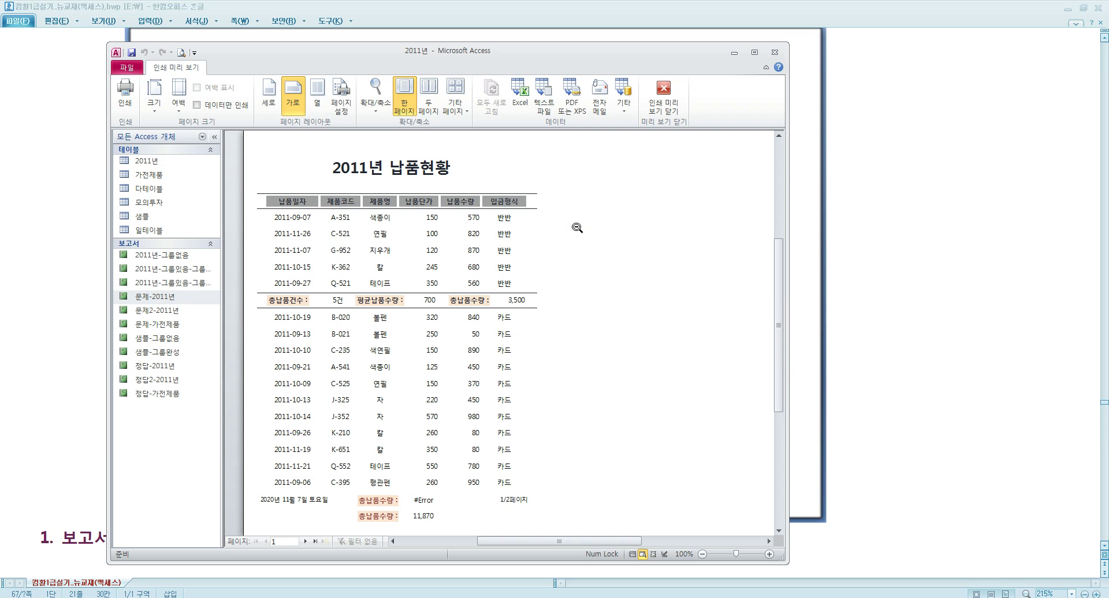
right_click(577, 228)
click(595, 254)
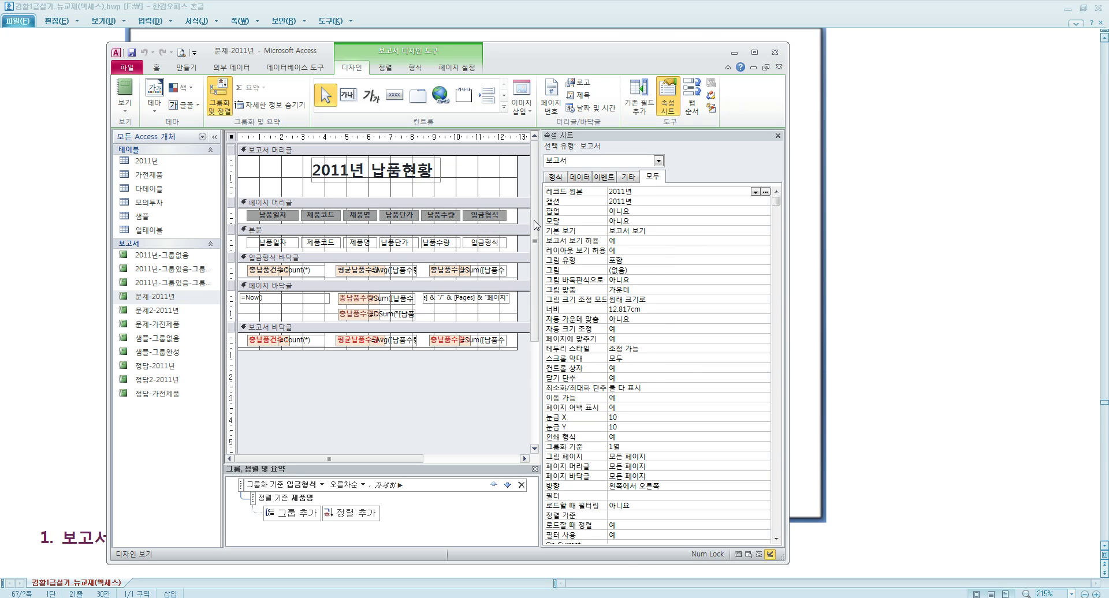
right_click(462, 379)
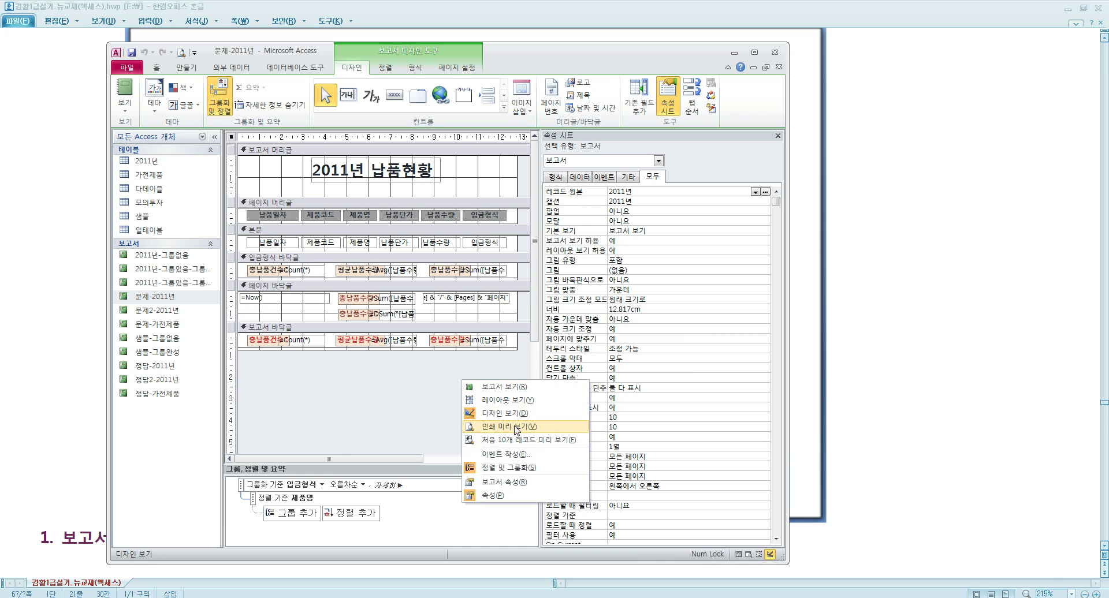
click(491, 424)
scroll(461, 285, down, 3)
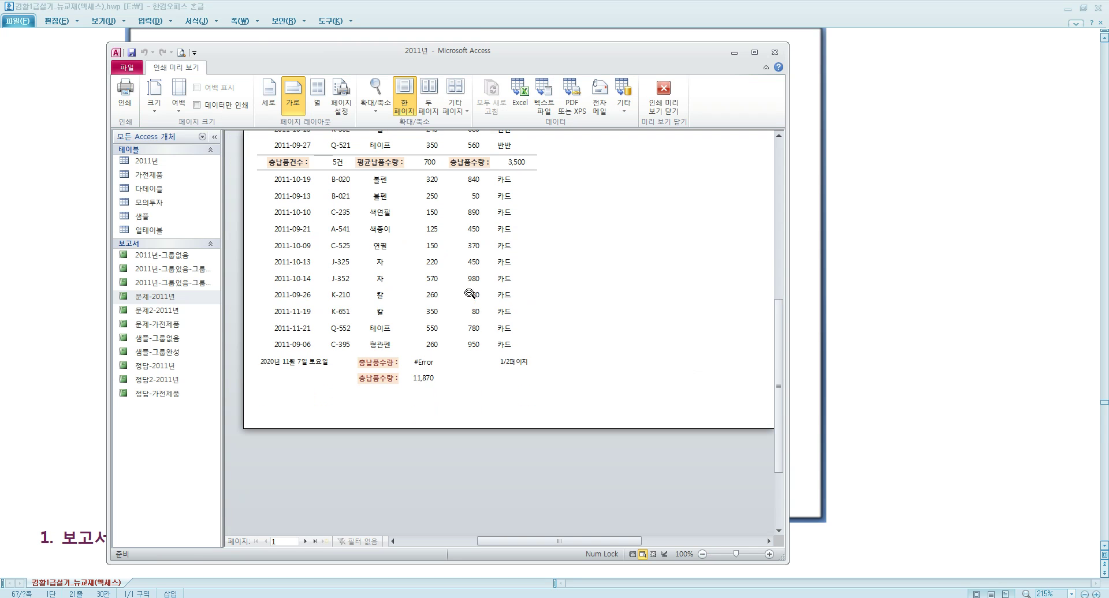
scroll(552, 413, down, 2)
click(535, 335)
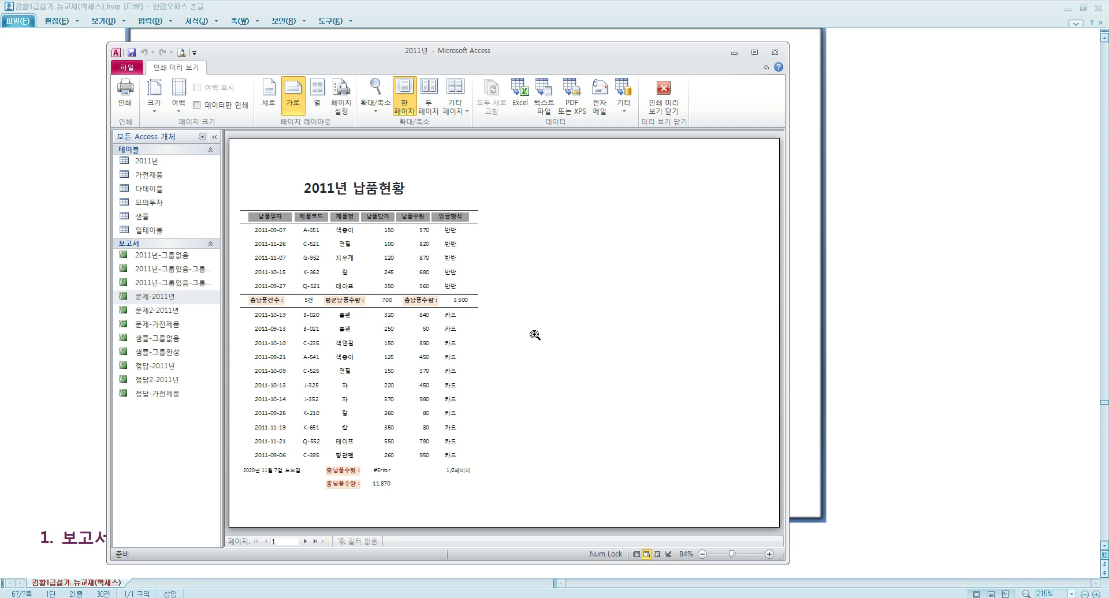
drag(789, 104, 885, 109)
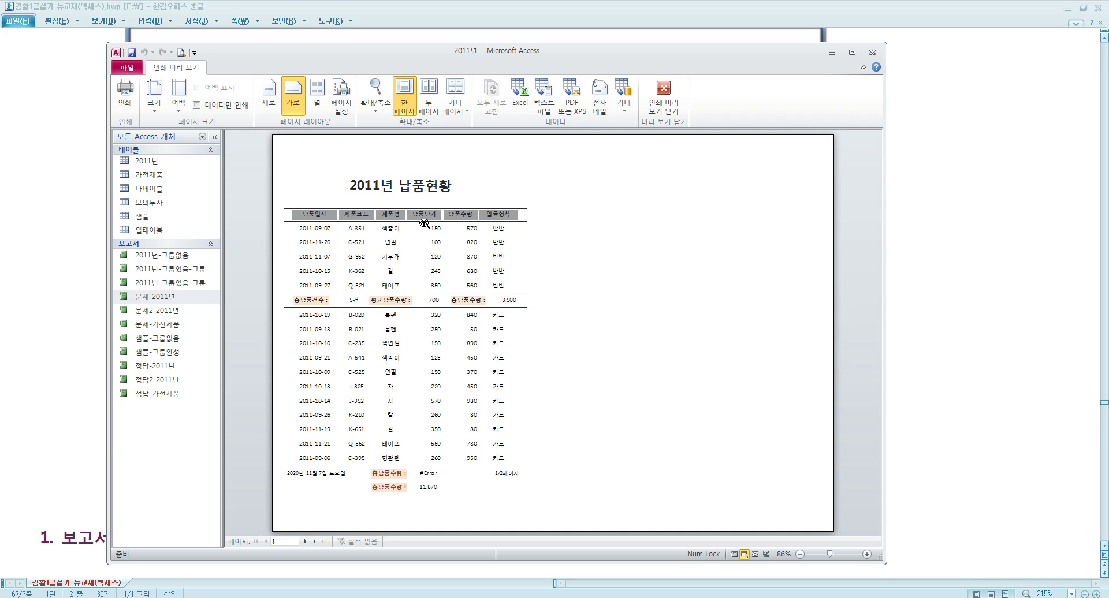
Set the number of columns in the report's page setup to 2
click(316, 98)
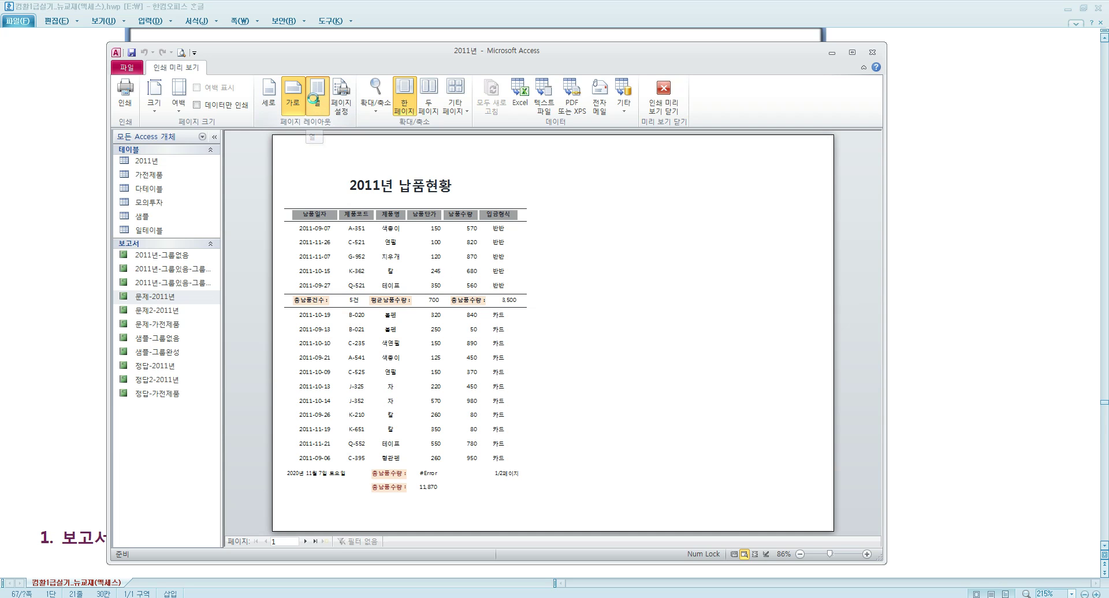
drag(457, 193, 410, 196)
text(2)
key(Return)
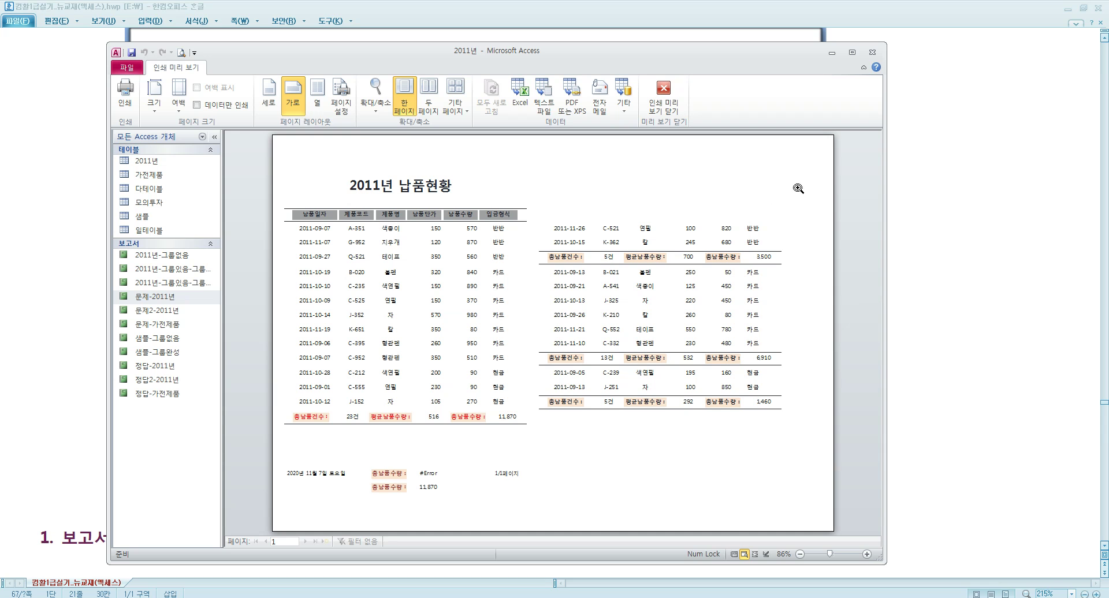
Close the print preview and the 문제-2011년 report without saving the design changes
click(665, 105)
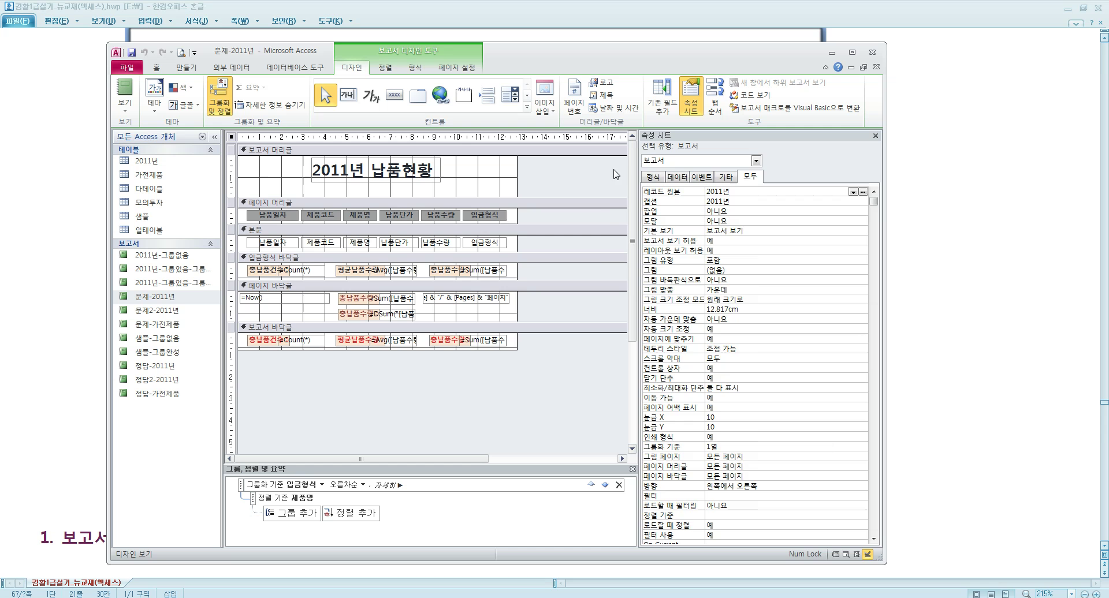
click(877, 67)
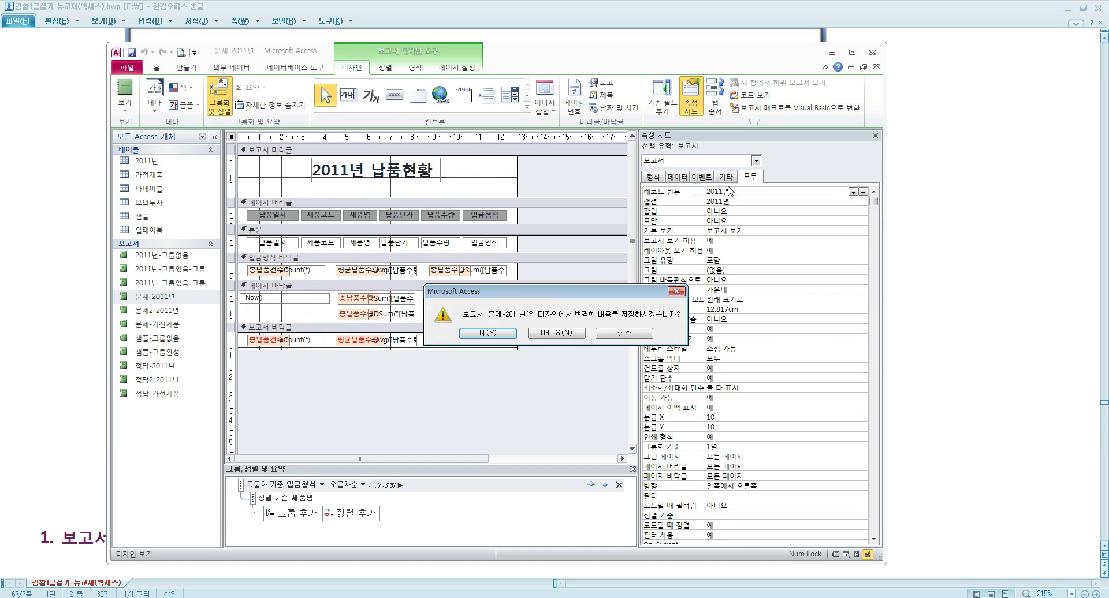
click(569, 334)
Switch to the Hangul document and examine the <문제2-2011년> exercise and the alternating yellow rows in its sample report
click(411, 14)
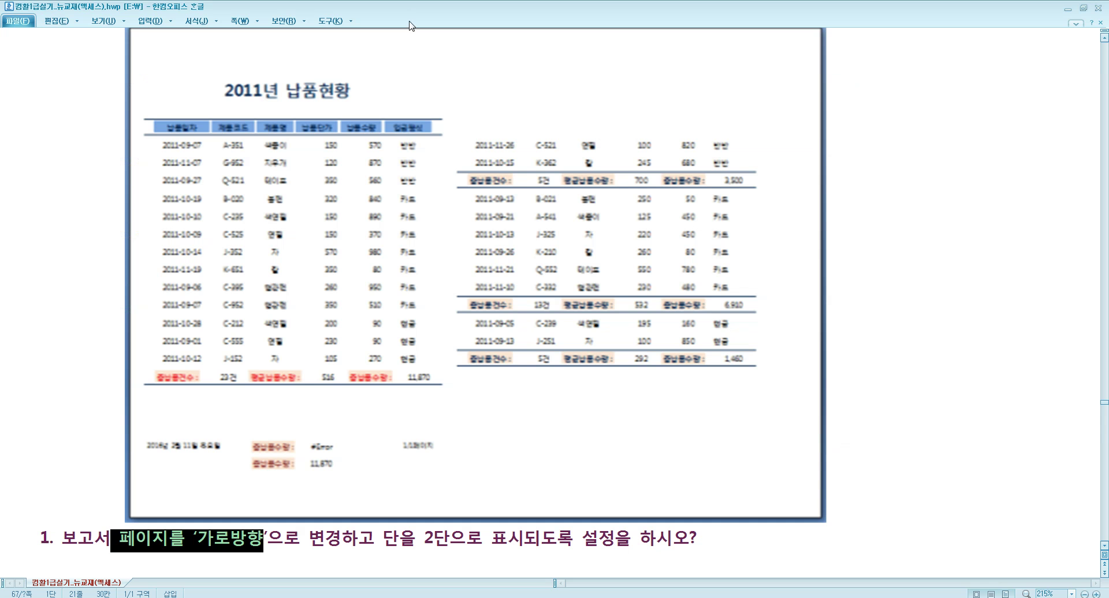
scroll(396, 189, down, 10)
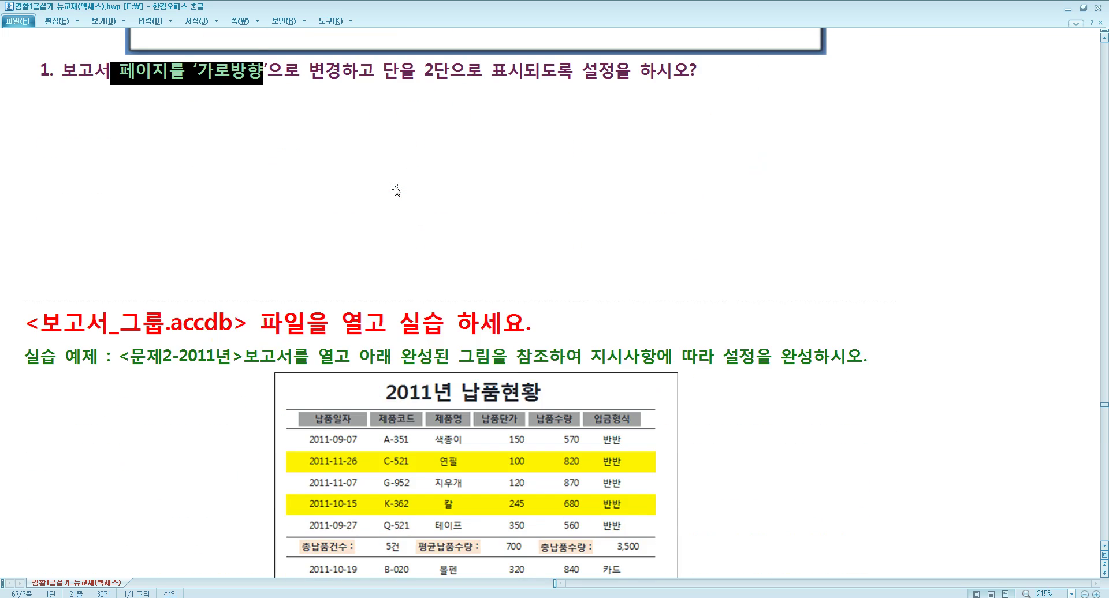
drag(129, 201, 230, 201)
click(277, 203)
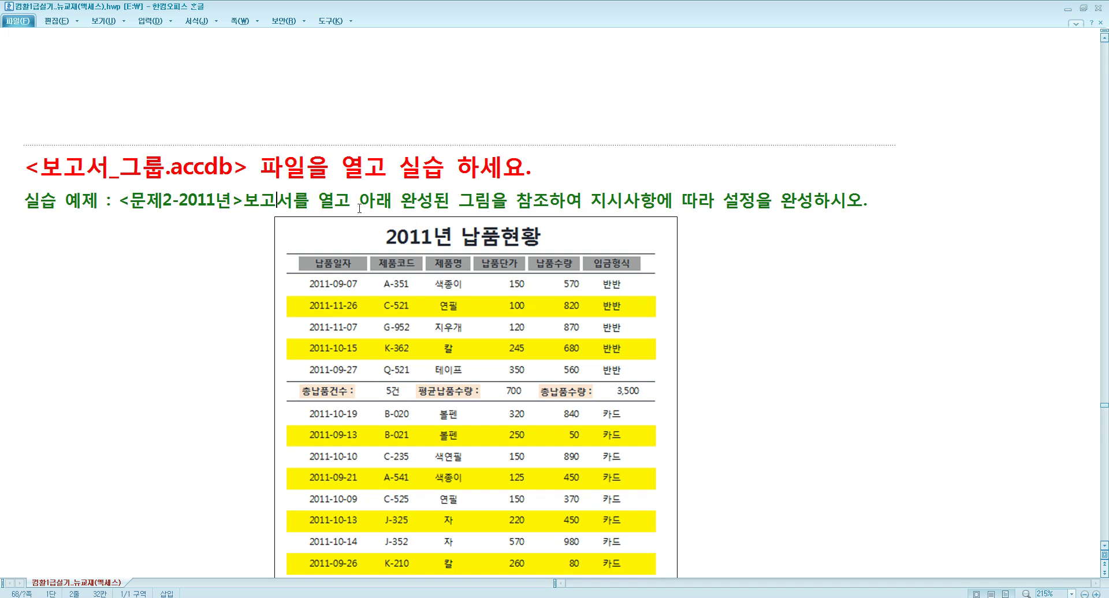
scroll(409, 216, down, 6)
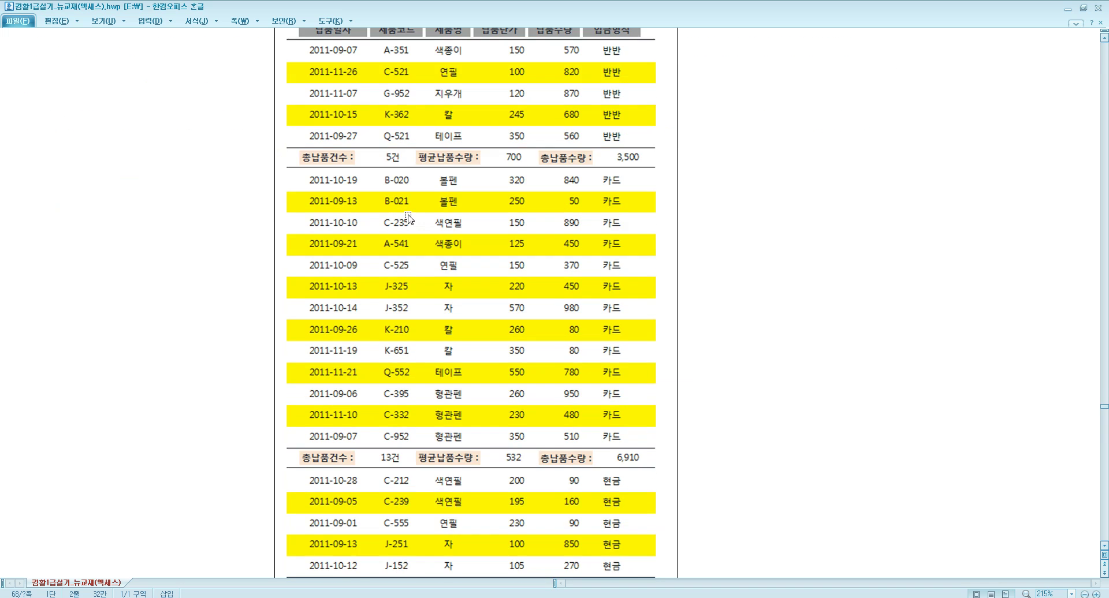
scroll(333, 169, up, 3)
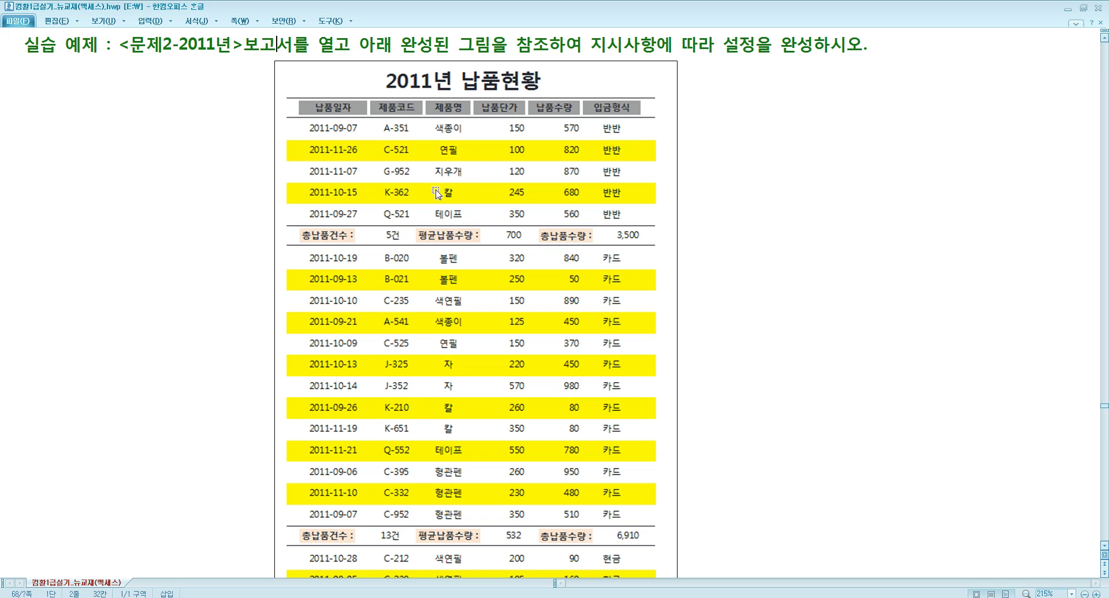
Review instruction 1 below the <문제2-2011년> sample report and change its word 노란색 to 노랑색
scroll(406, 223, down, 3)
scroll(406, 223, down, 6)
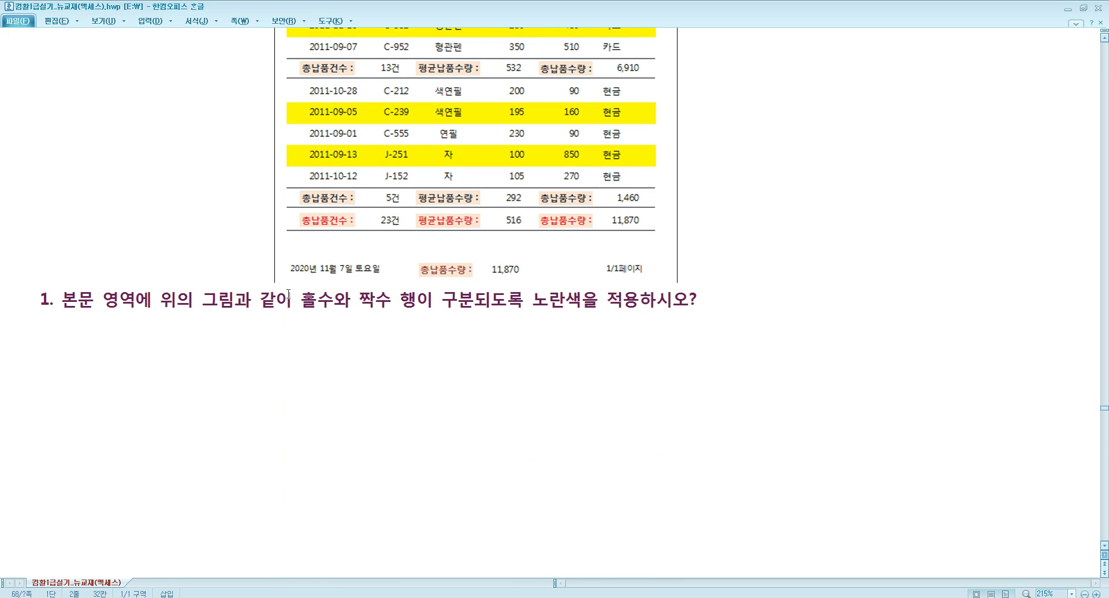
drag(166, 300, 434, 311)
click(434, 310)
drag(384, 301, 528, 304)
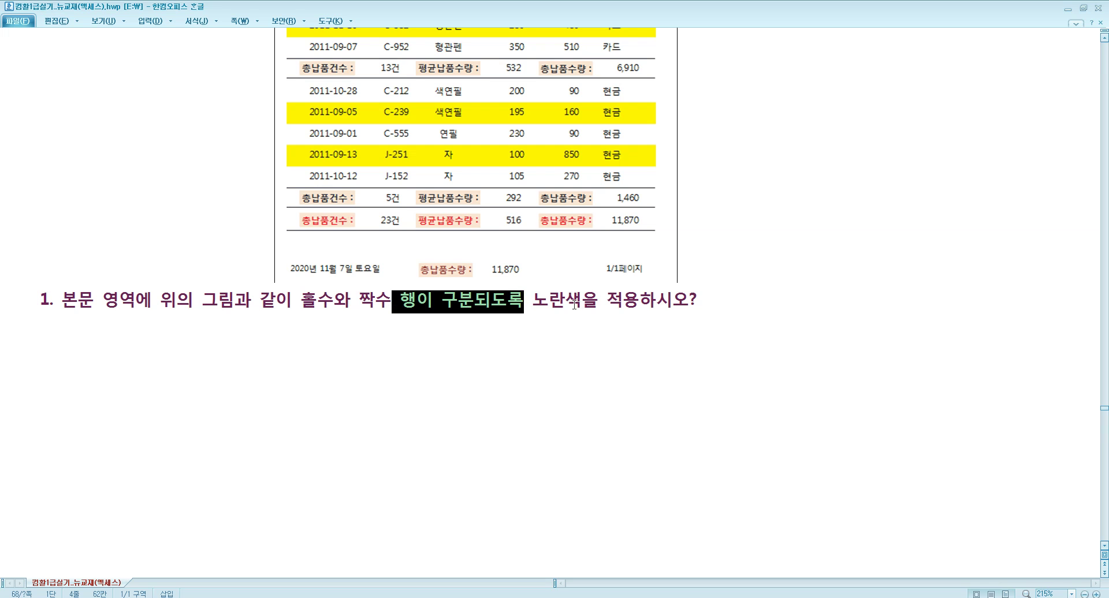
drag(558, 300, 550, 300)
text(fkd)
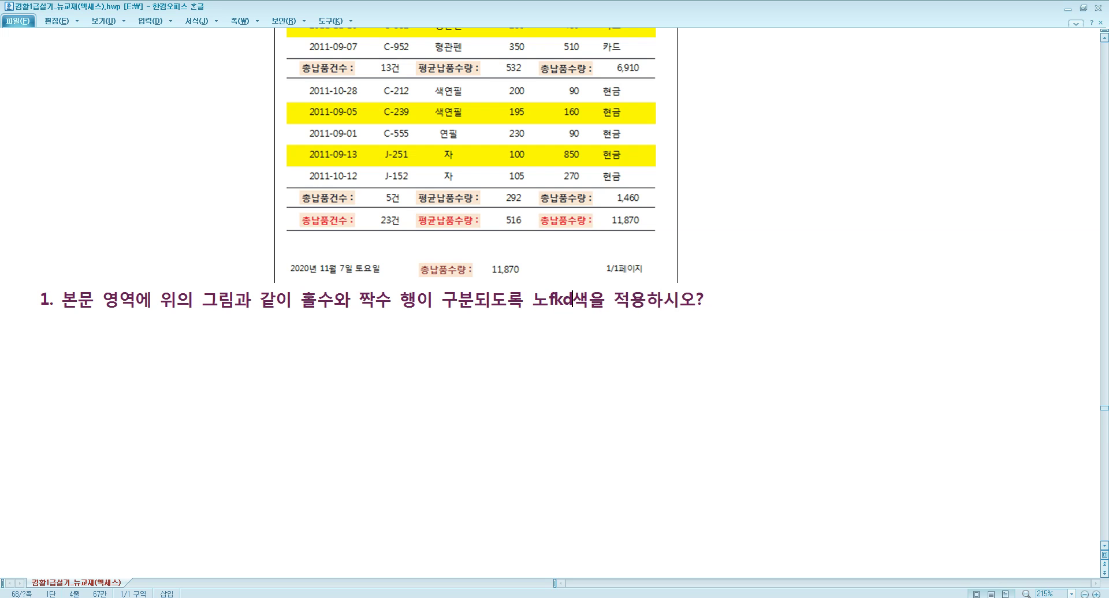
key(BackSpace)
key(BackSpace)
key(BackSpace)
text(랑)
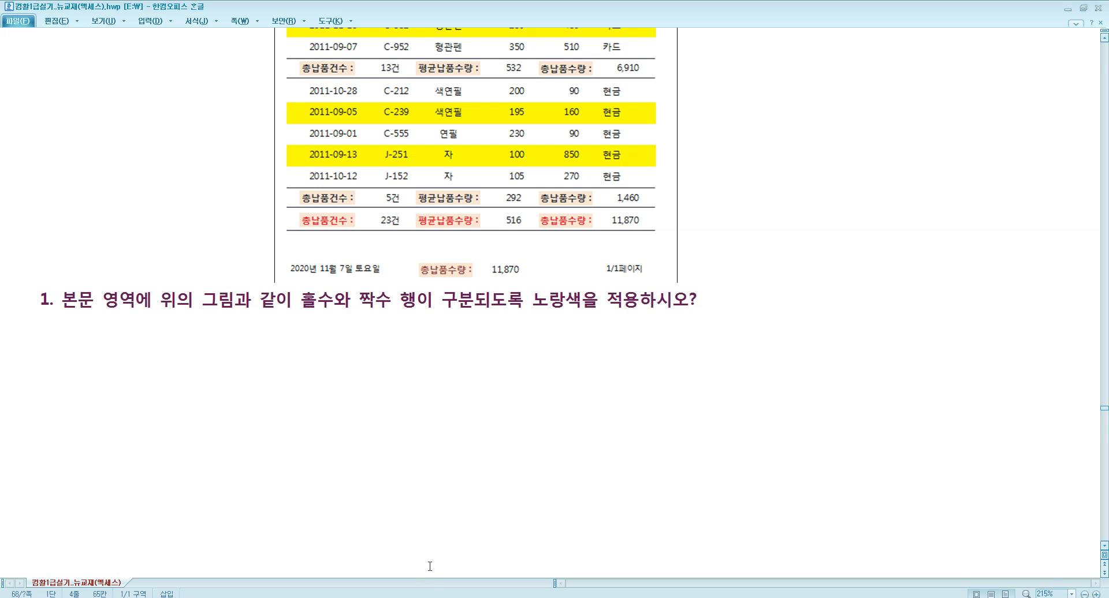
Switch to Access, open the 문제2-2011년 report with a wider window, and show it in design view
key(alt+Tab)
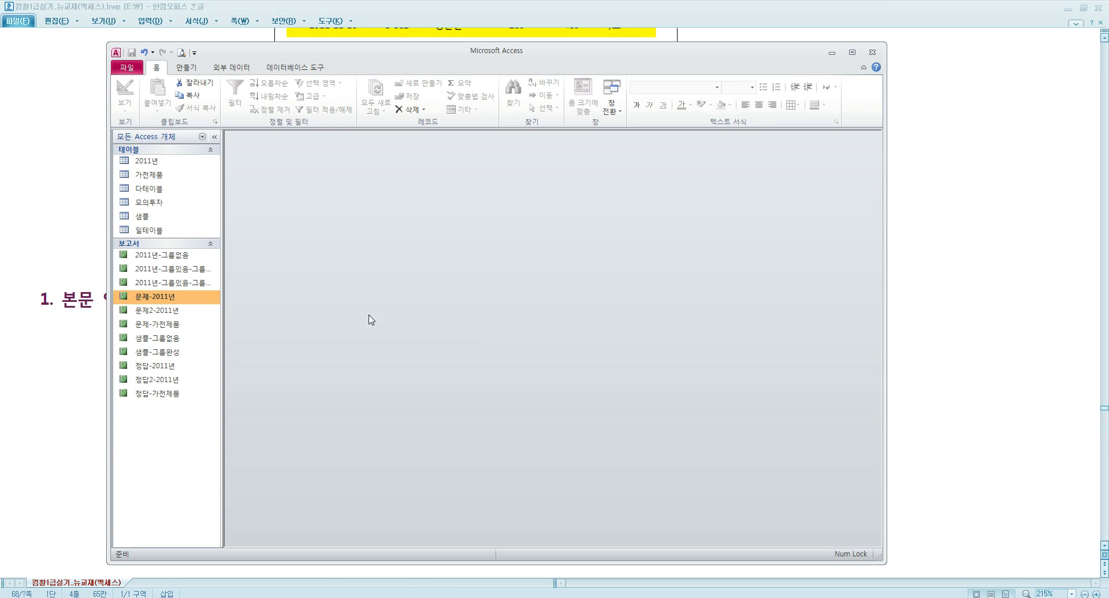
click(174, 306)
double_click(174, 310)
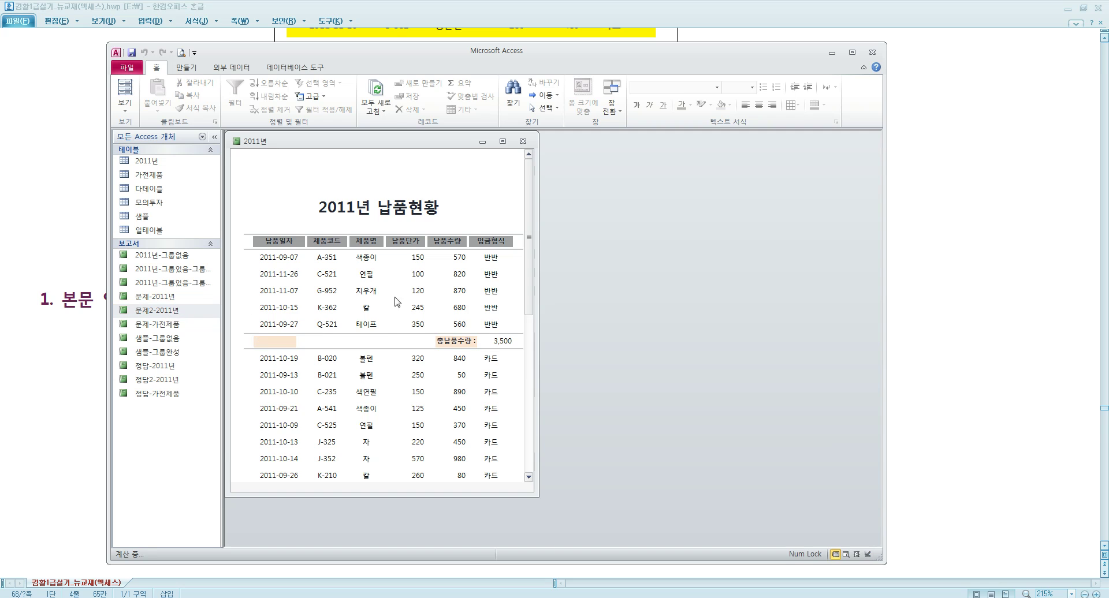
drag(537, 218, 685, 225)
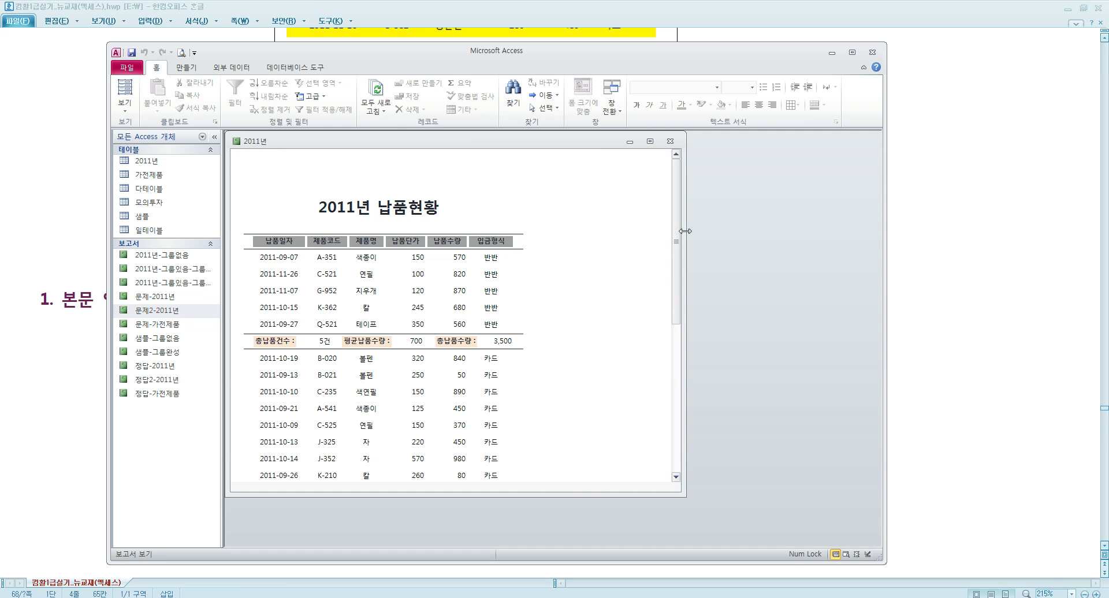
right_click(564, 193)
click(601, 225)
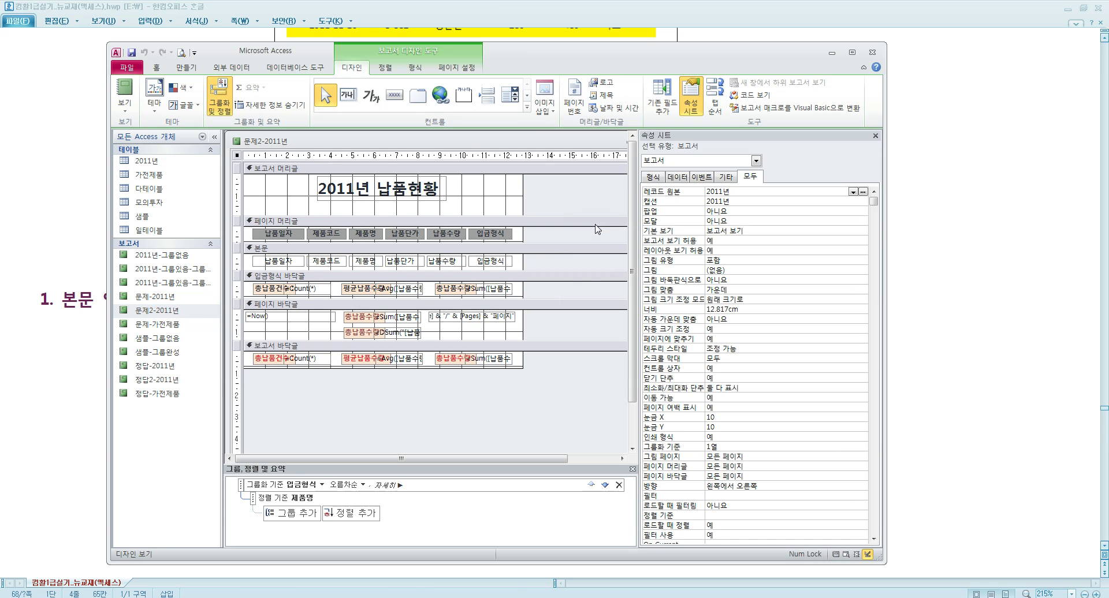
Try entering the colour number 25625652 as the alternate background colour (다른 배경색) of the 본문 section
click(364, 252)
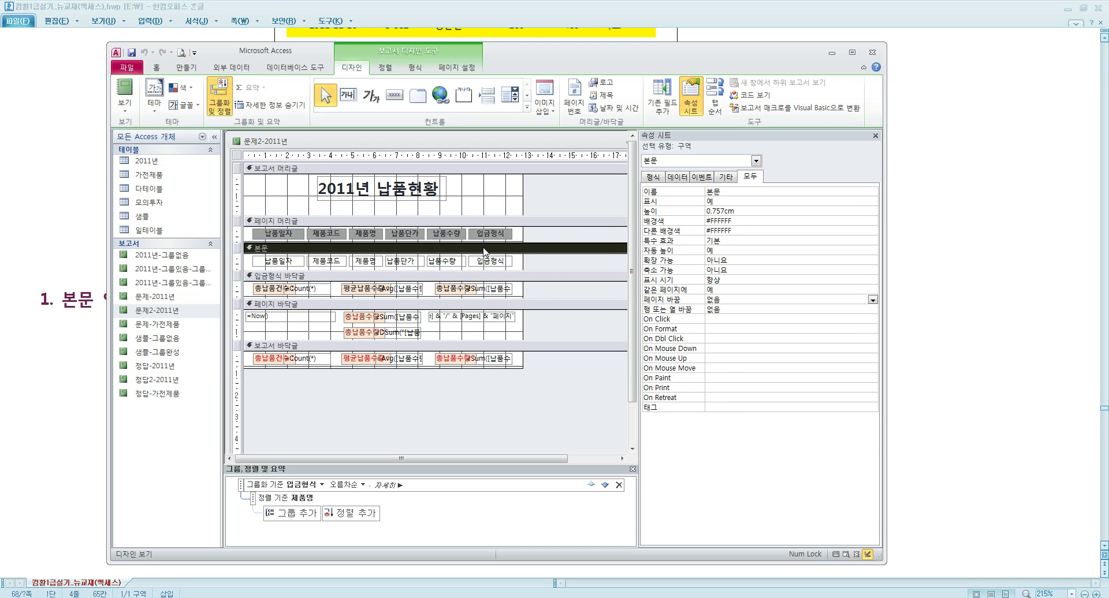
mouse_move(680, 231)
mouse_down()
mouse_move(740, 230)
mouse_move(690, 231)
mouse_up()
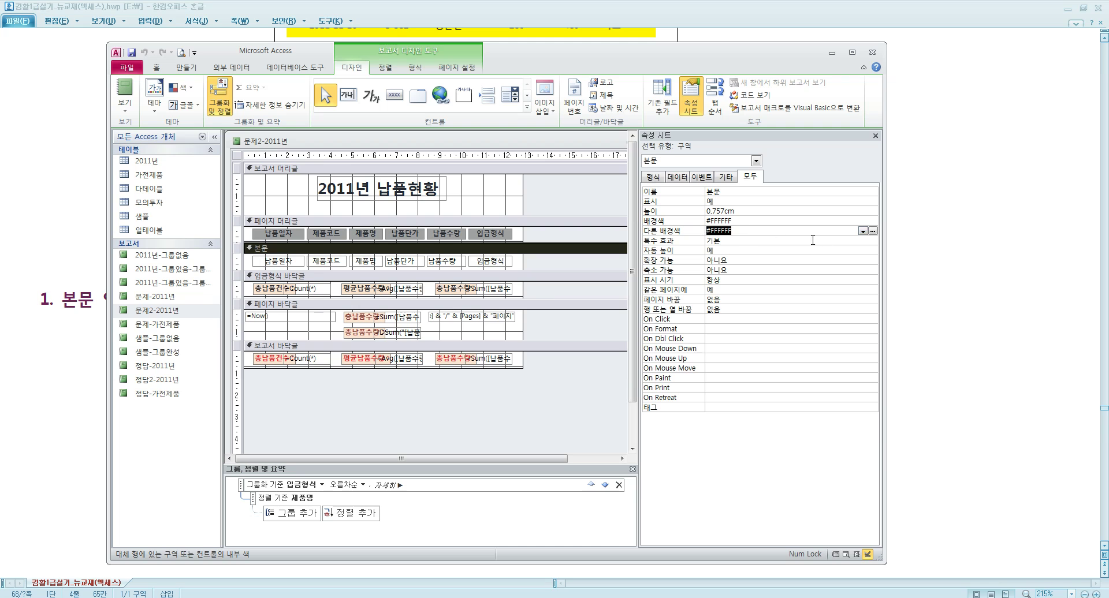
click(863, 231)
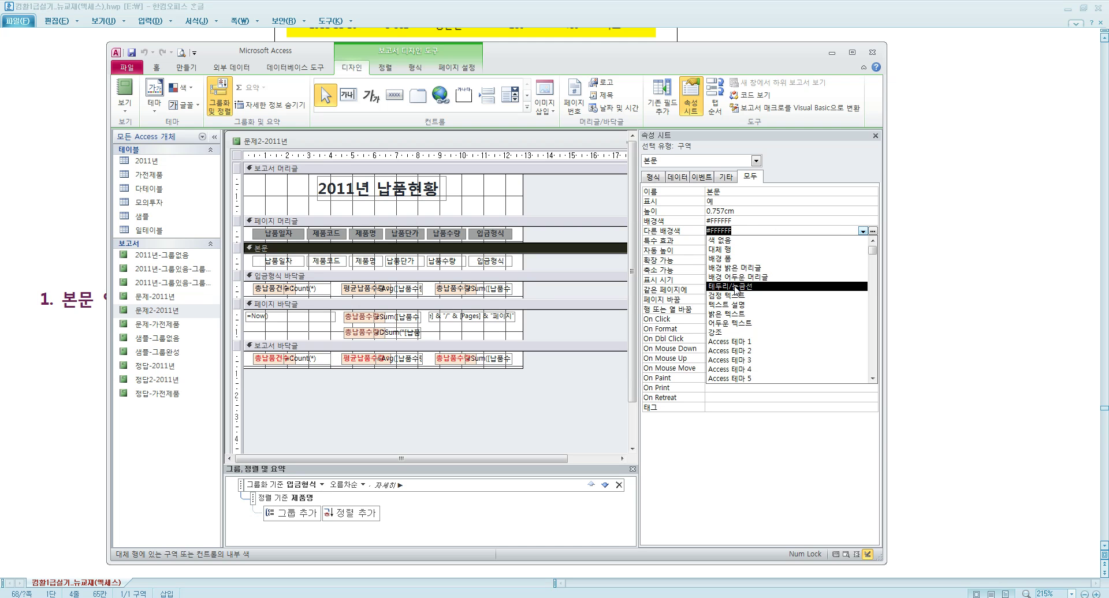
text(25625652)
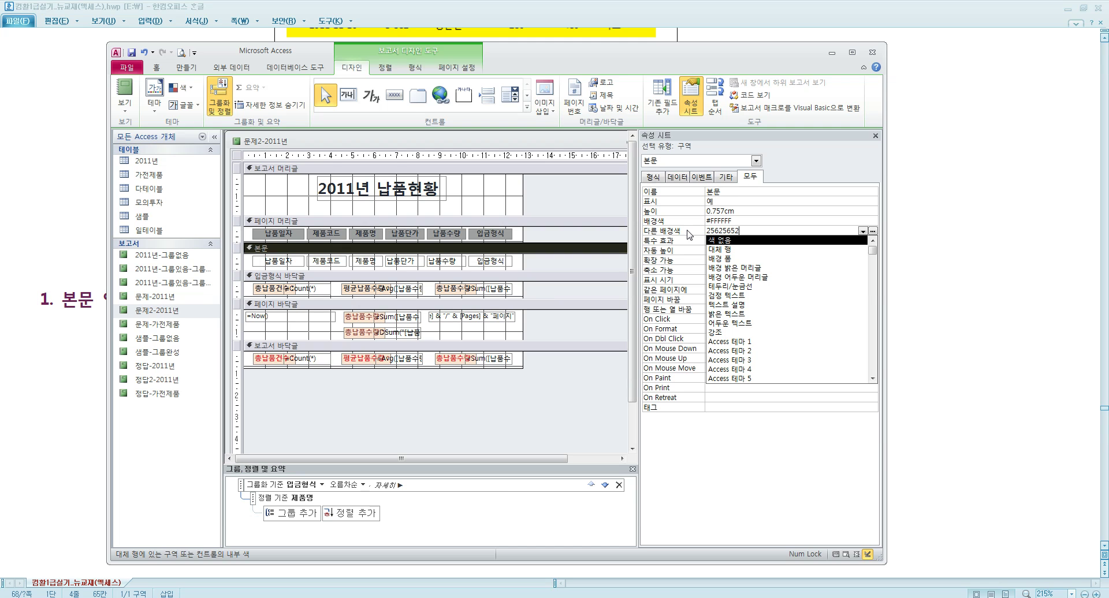
key(Return)
drag(740, 231, 688, 228)
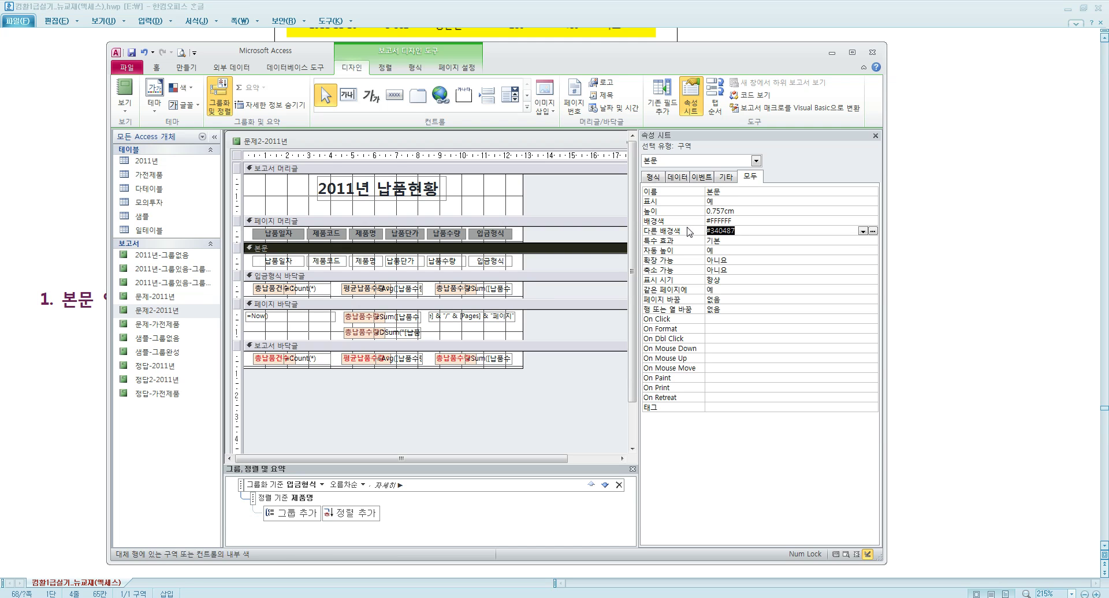
Set the 본문 section's alternate background colour to standard yellow (#FFF200), check the rows in print preview, and return to design view
click(875, 231)
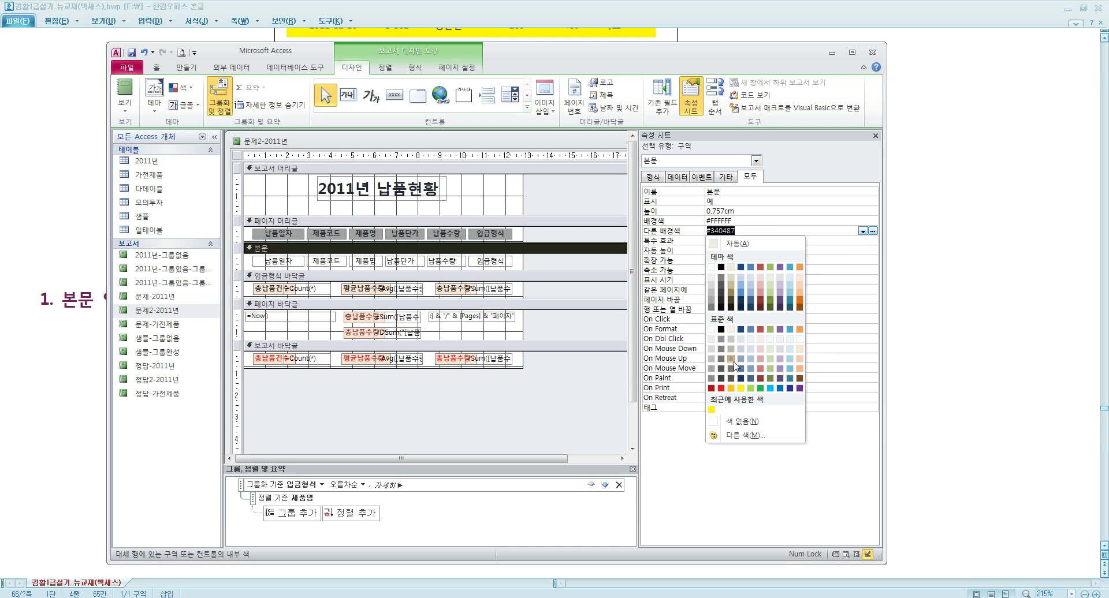
click(741, 388)
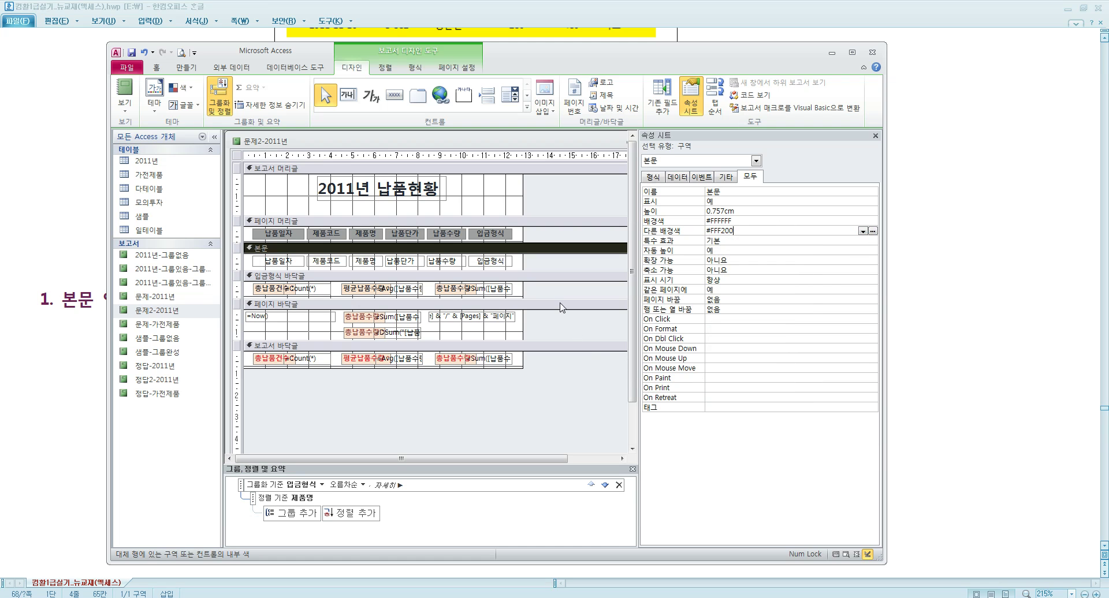
right_click(294, 149)
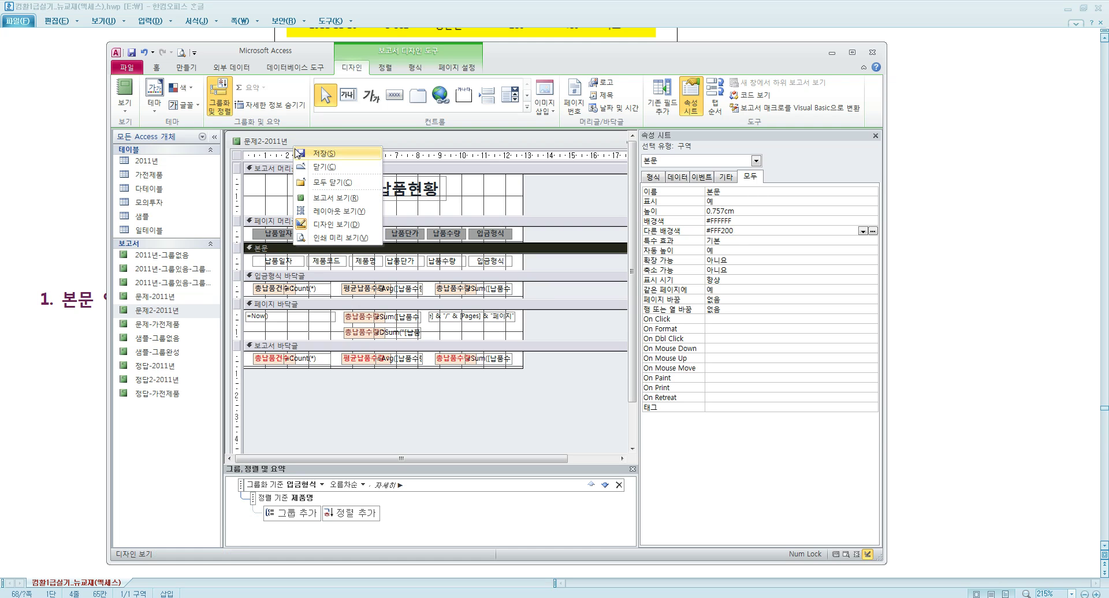
click(318, 238)
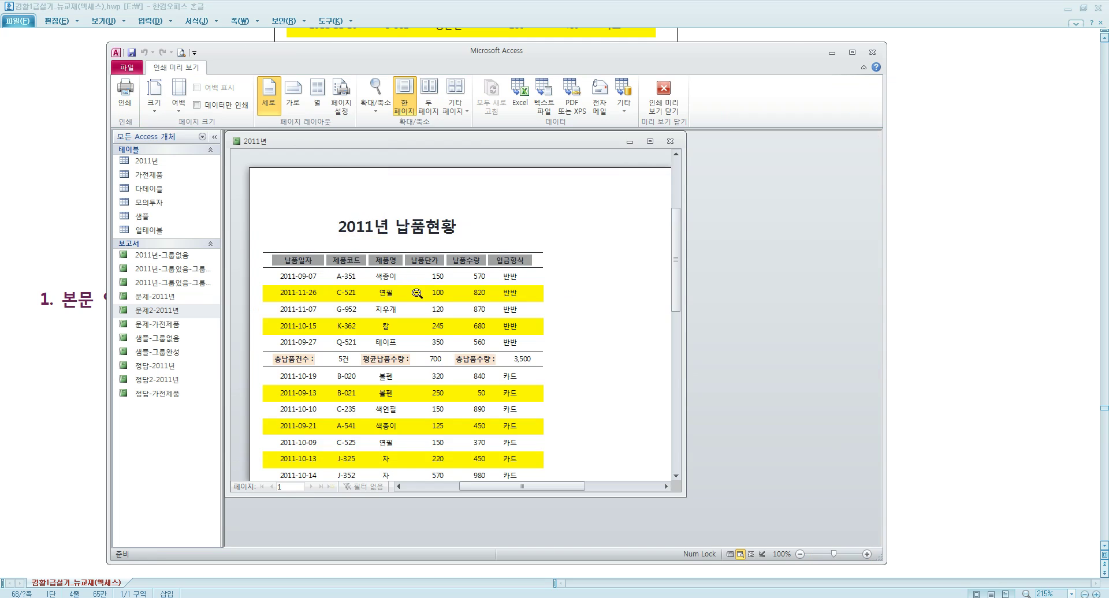
scroll(439, 324, down, 3)
scroll(440, 324, down, 2)
right_click(469, 276)
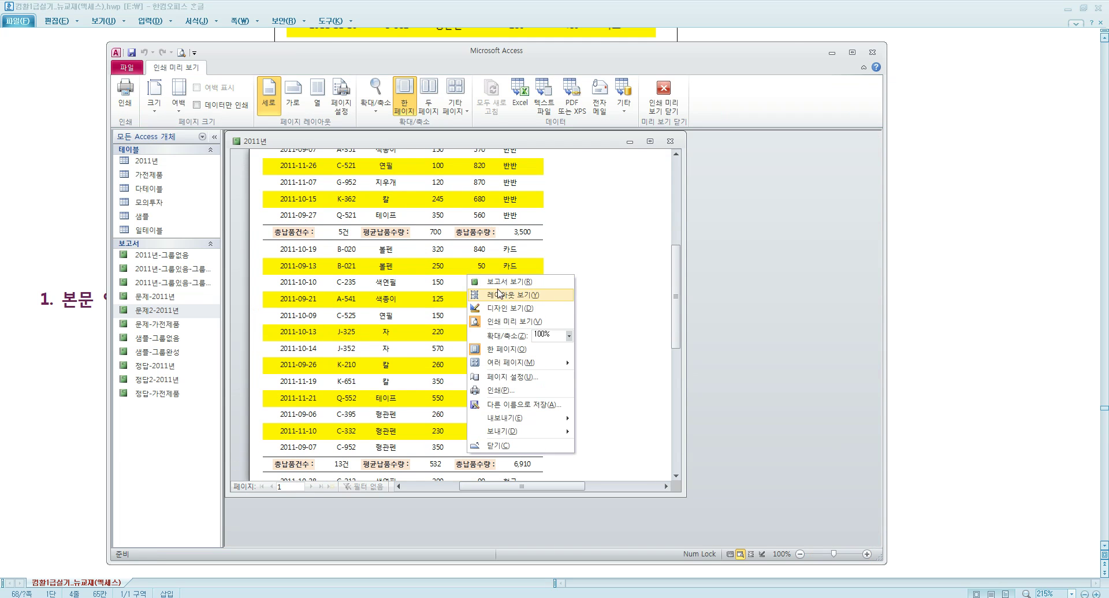
click(507, 308)
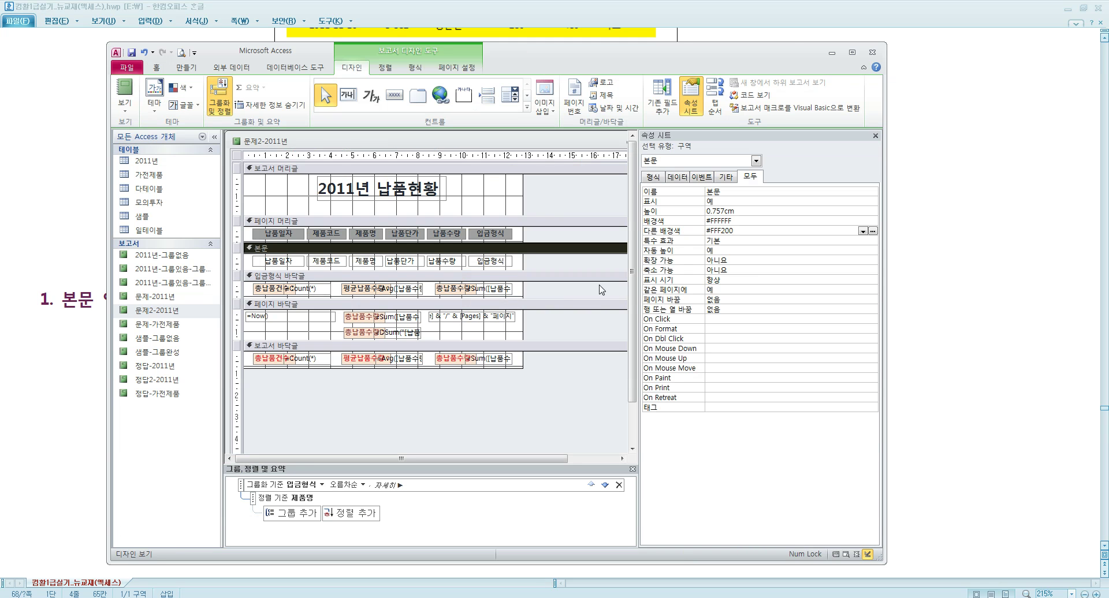
Set the 본문 section's alternate background colour to #ffffff, check the whole page in print preview, and close the preview
click(480, 276)
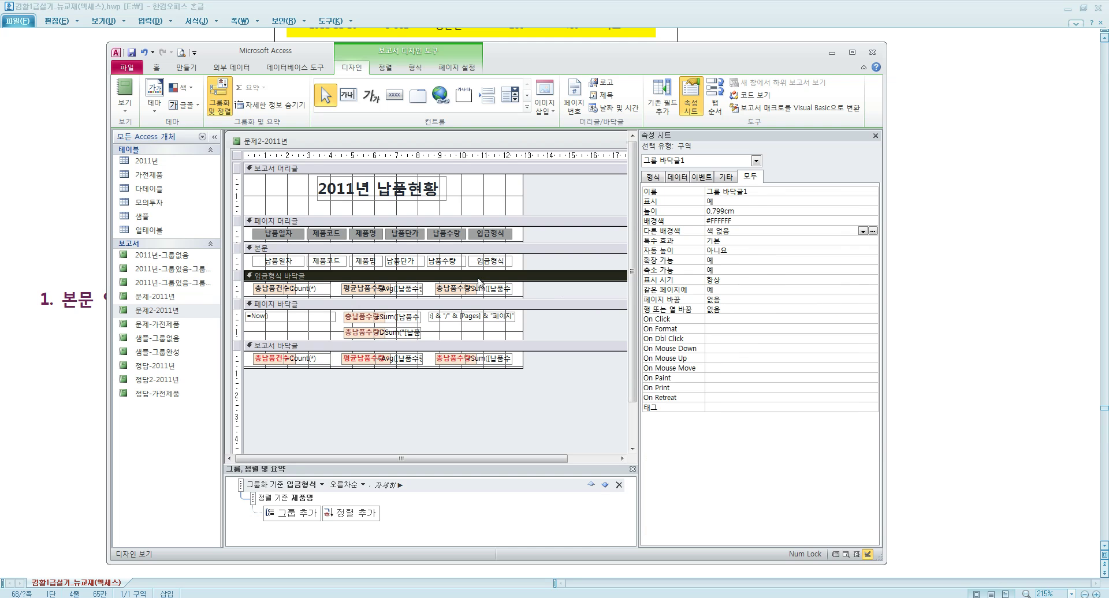
click(476, 251)
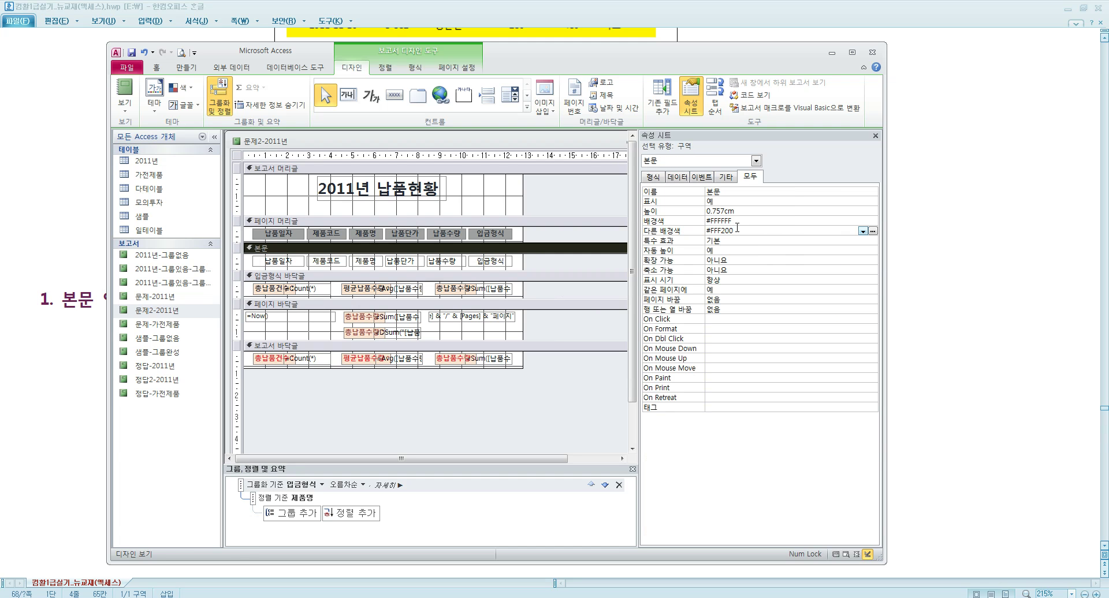
double_click(737, 230)
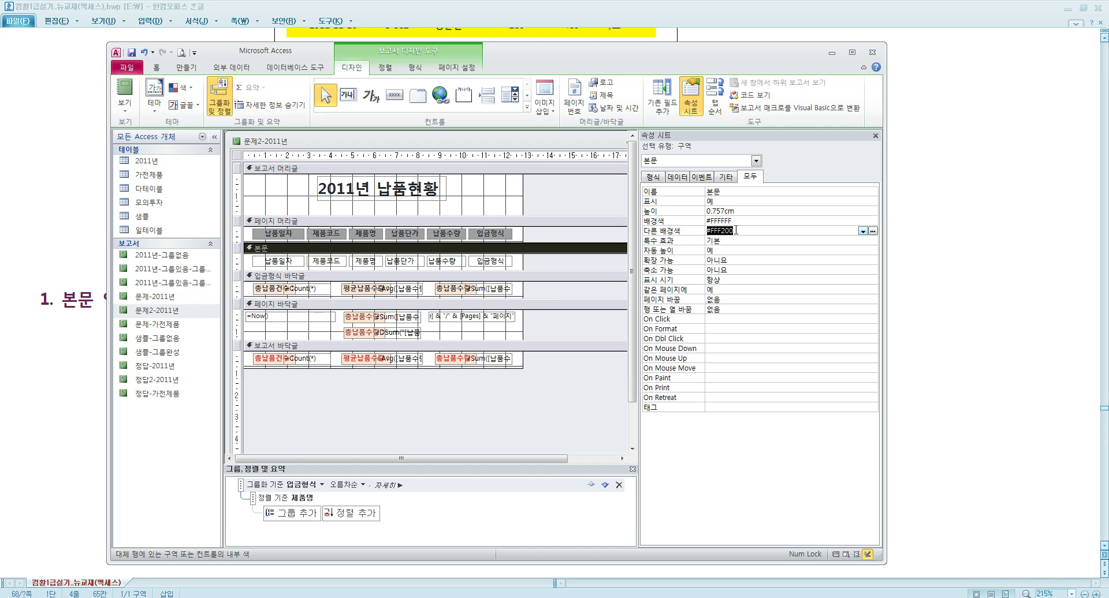
text(#ffffff)
key(Return)
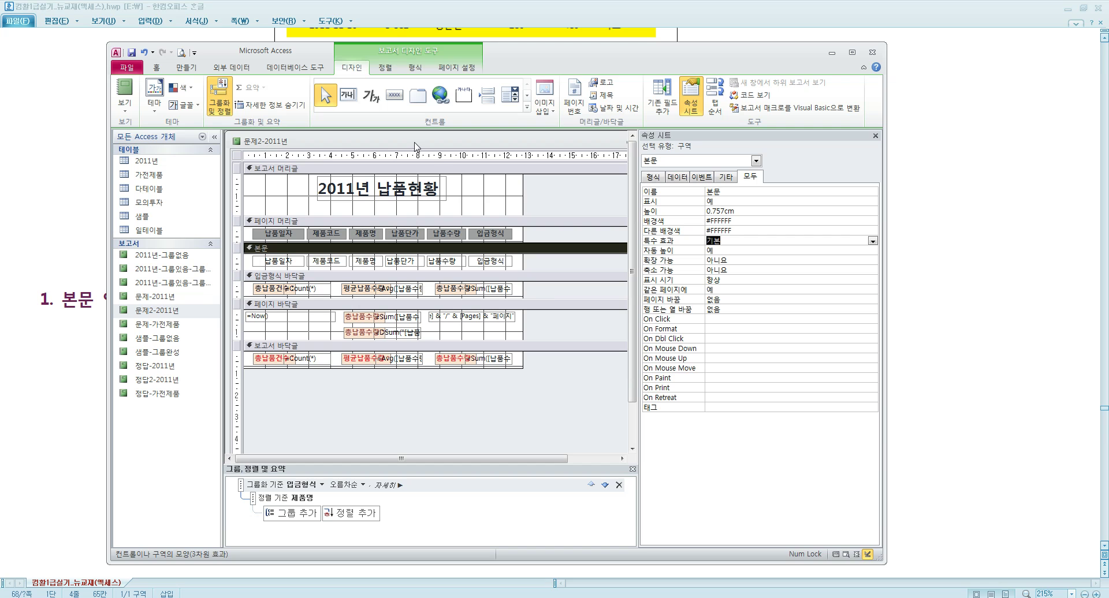
right_click(569, 202)
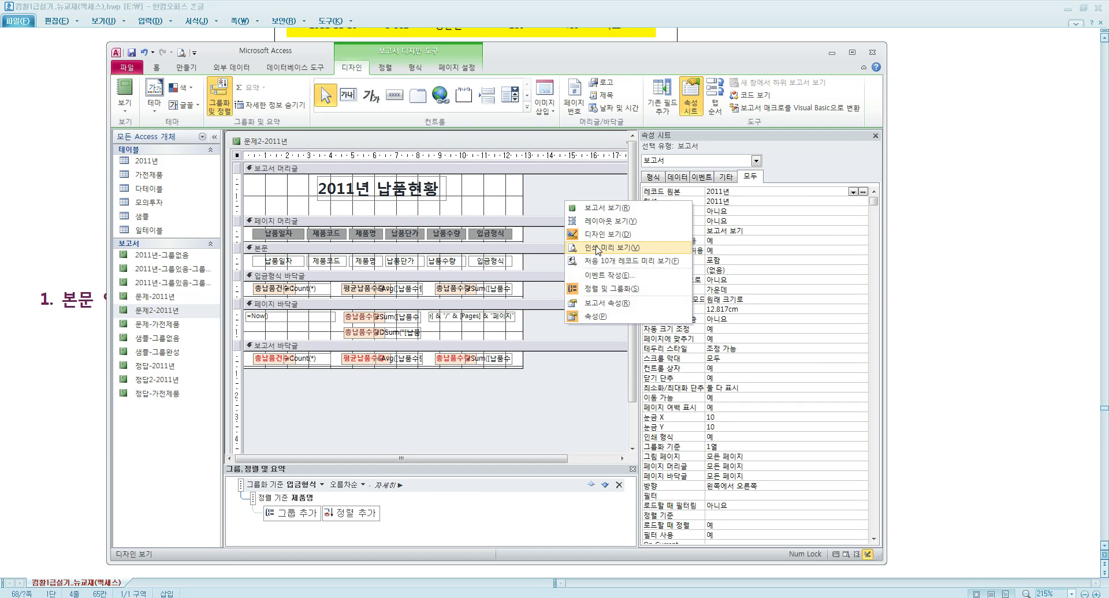
click(597, 250)
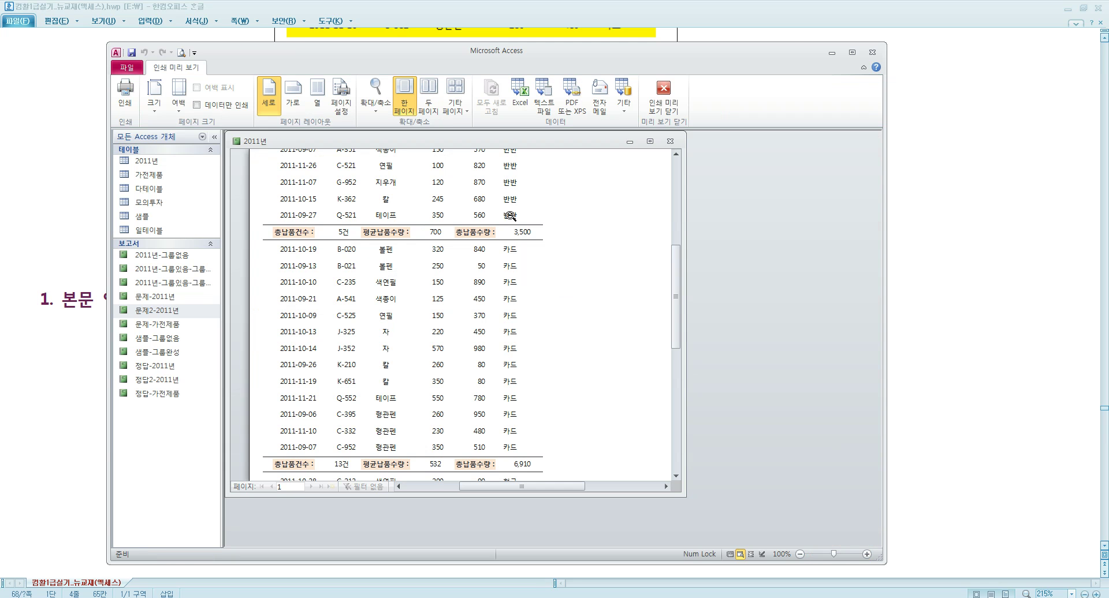
right_click(604, 196)
click(556, 195)
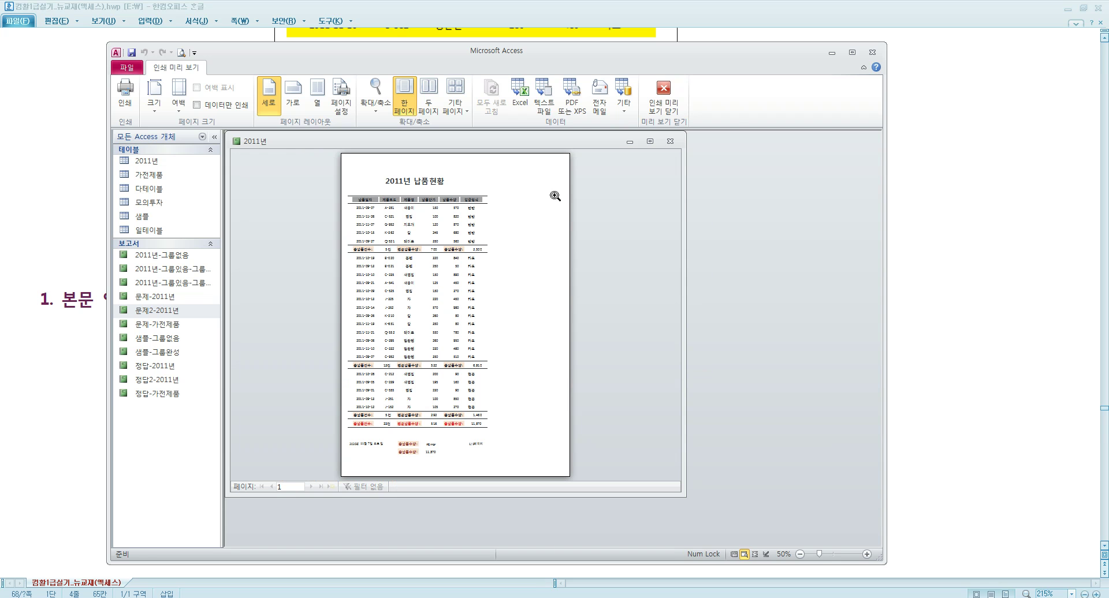
click(661, 104)
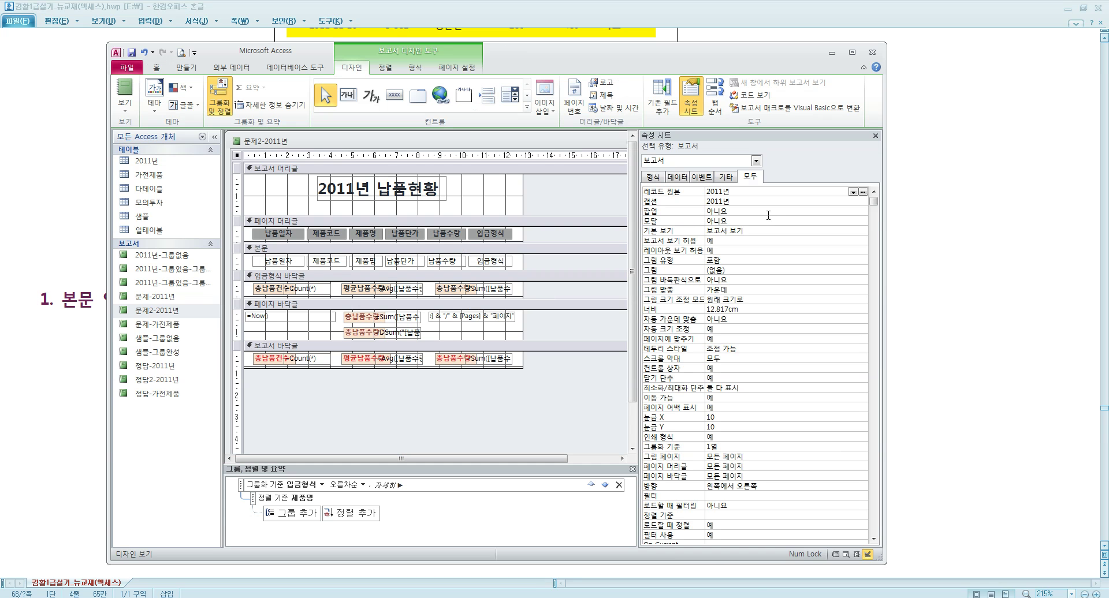
Apply standard yellow (#FFF200) as the 본문 section's alternate background colour and show the report in print preview
drag(528, 238, 506, 260)
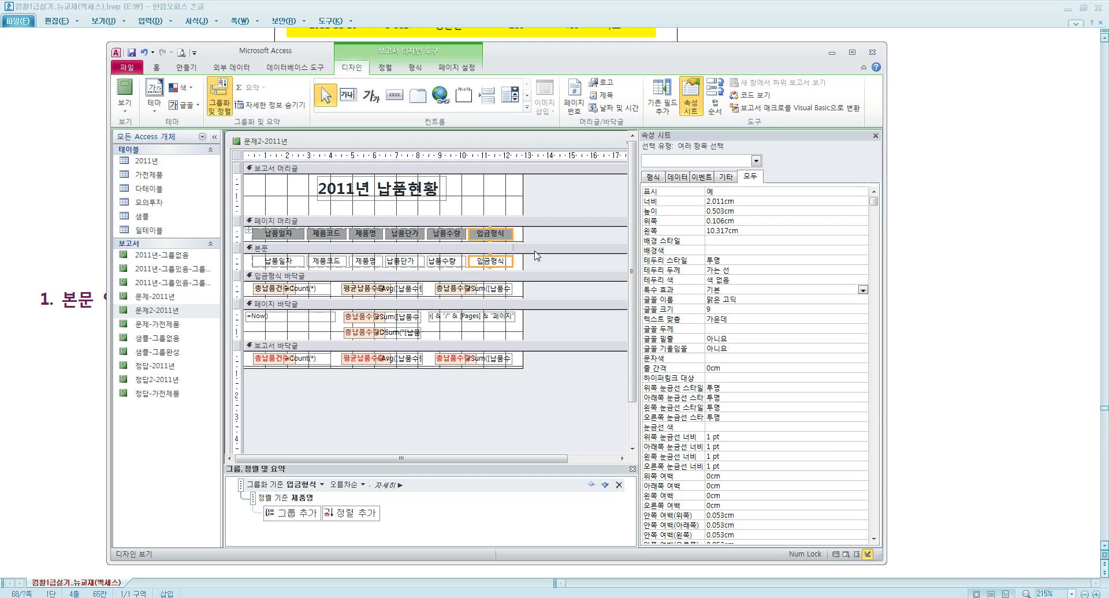
click(601, 249)
click(872, 231)
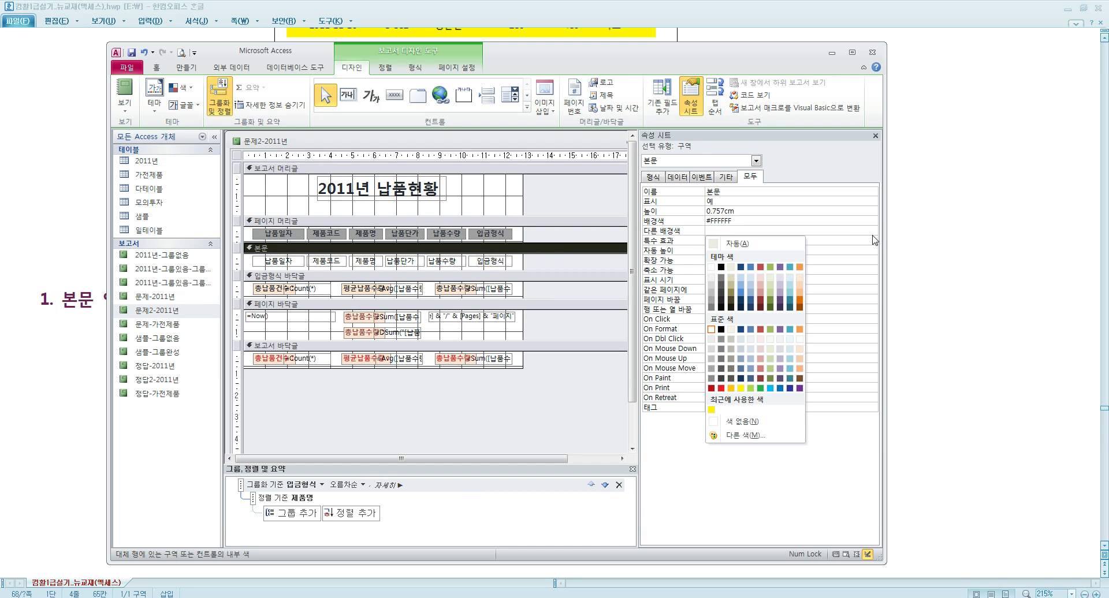
click(741, 388)
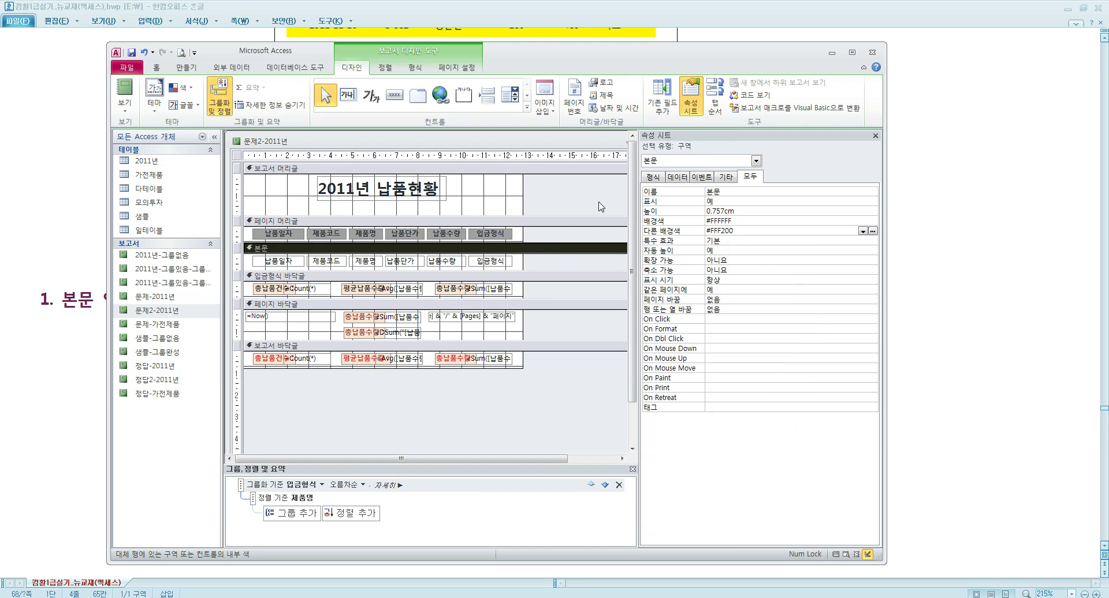
right_click(601, 206)
click(647, 240)
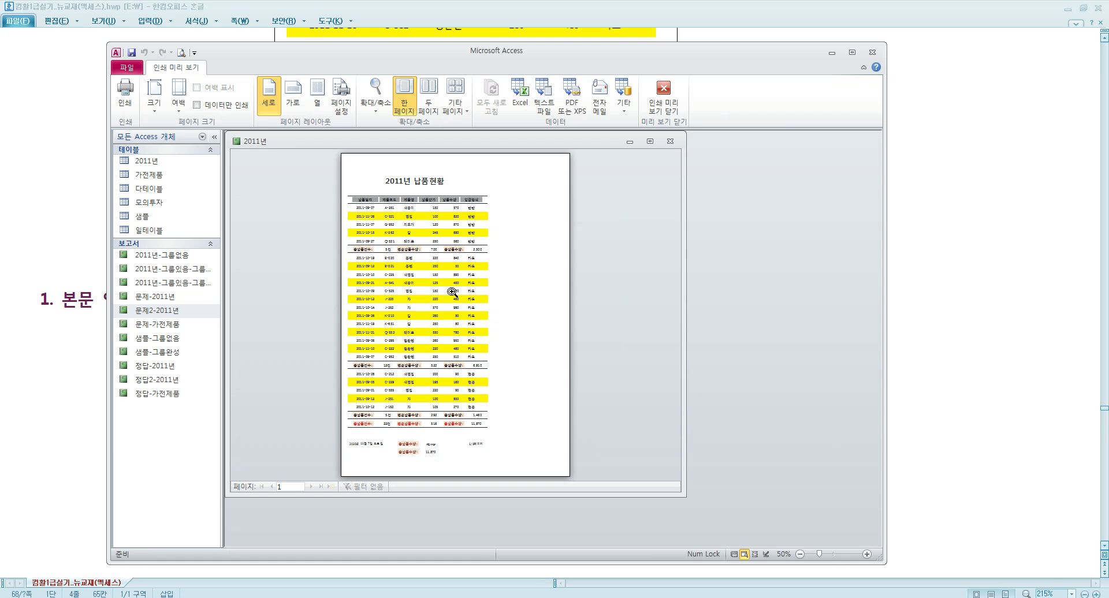
Minimize Access and look back in the Hangul document from instruction 1 to the start of the <문제2-2011년> exercise
click(832, 52)
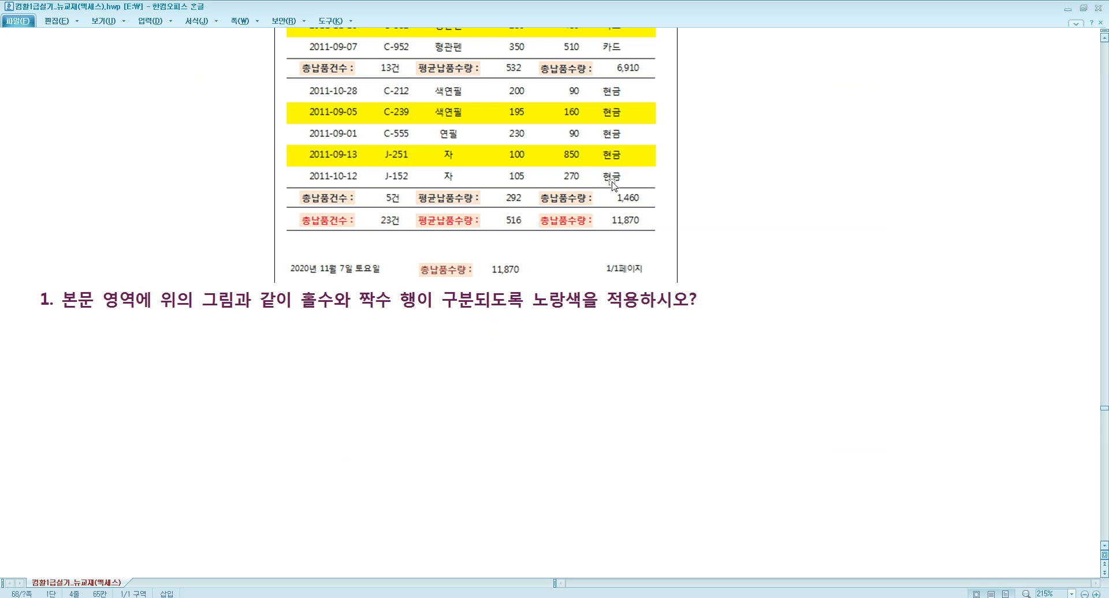
click(196, 306)
scroll(196, 306, down, 3)
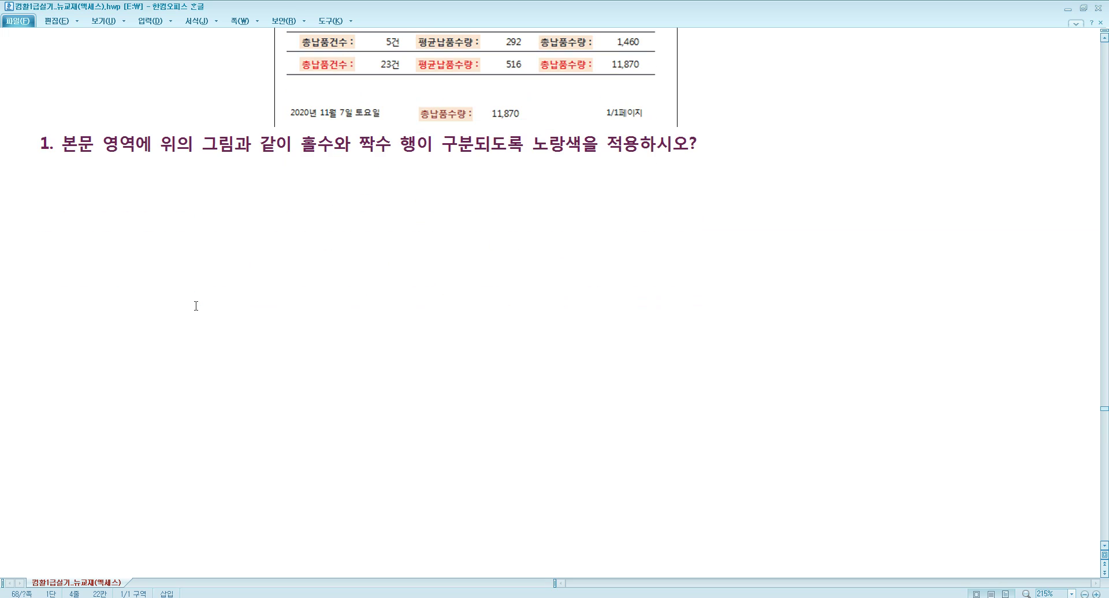
scroll(196, 306, down, 2)
scroll(196, 306, up, 10)
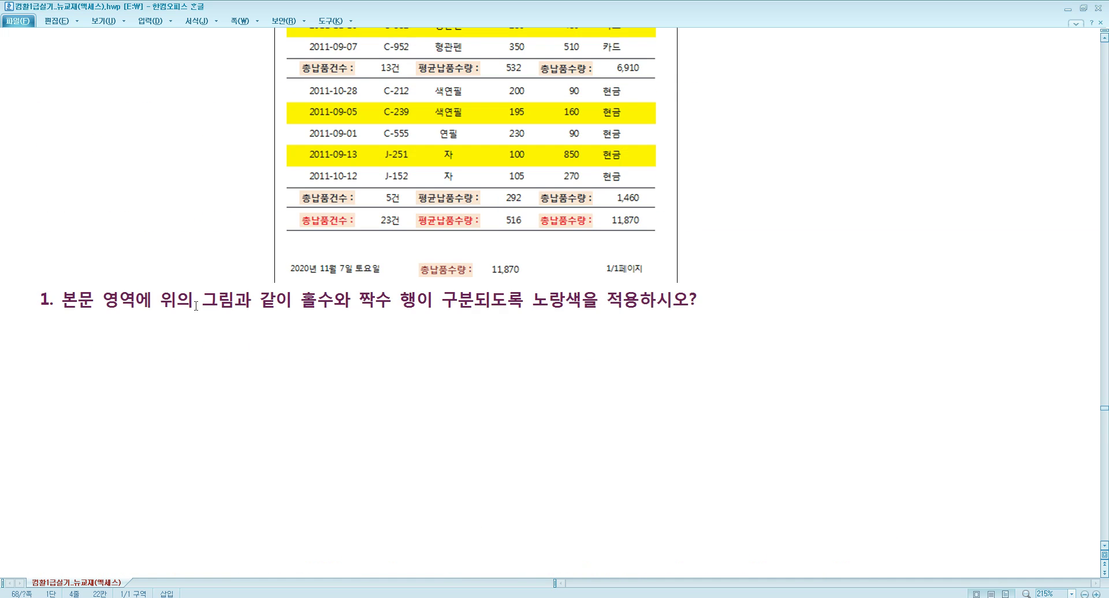
scroll(196, 306, up, 10)
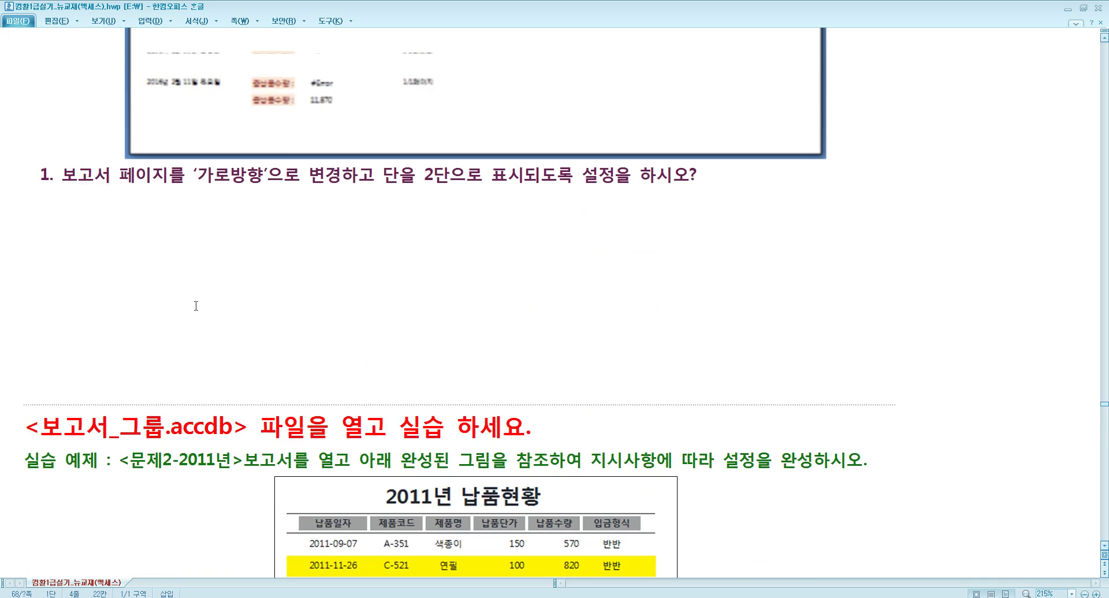
Look back in the Hangul document from the 2011년 exercise to the '그룹' 설정 explanation
scroll(196, 306, up, 2)
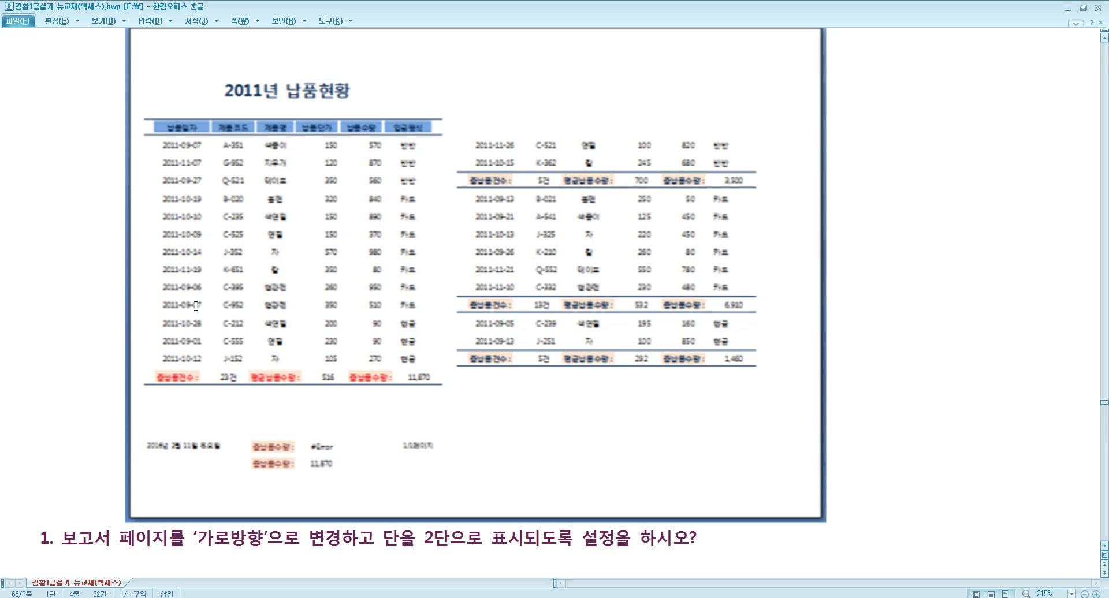
scroll(196, 306, up, 2)
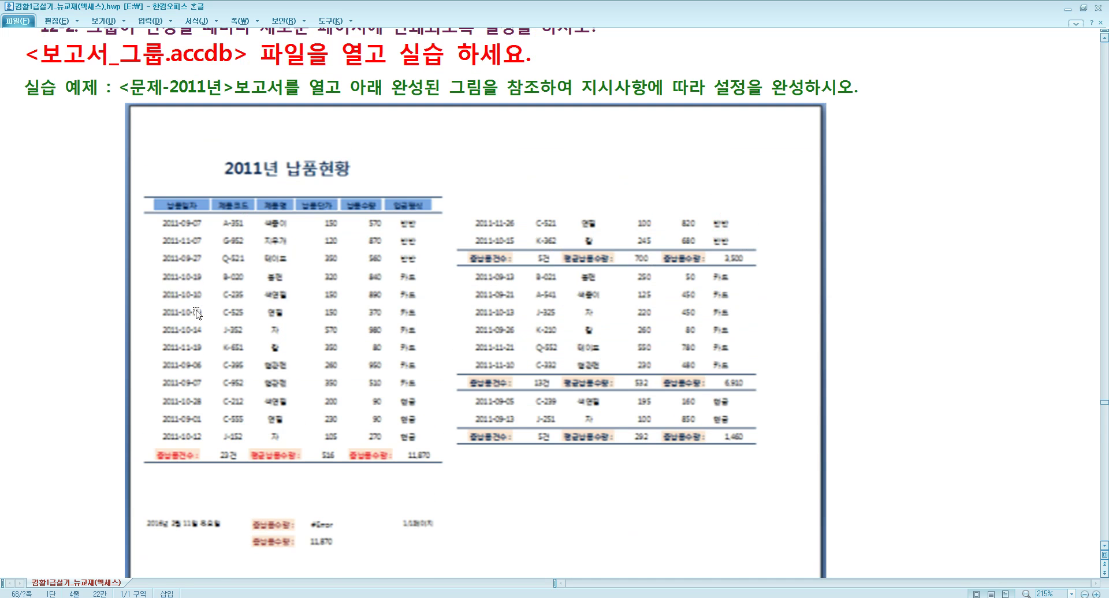
scroll(196, 313, up, 4)
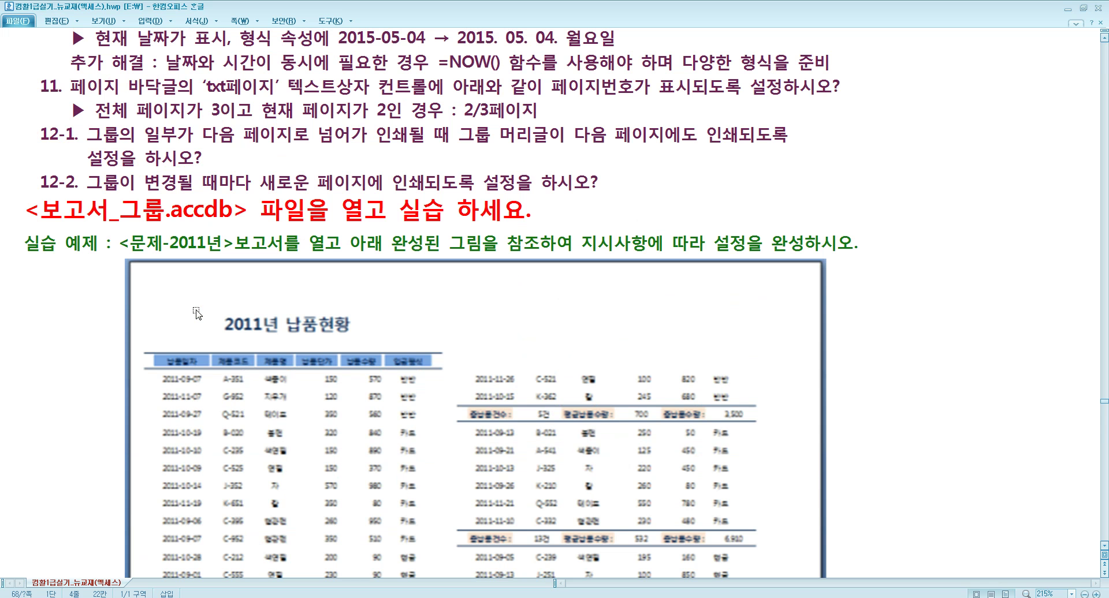
scroll(197, 314, up, 12)
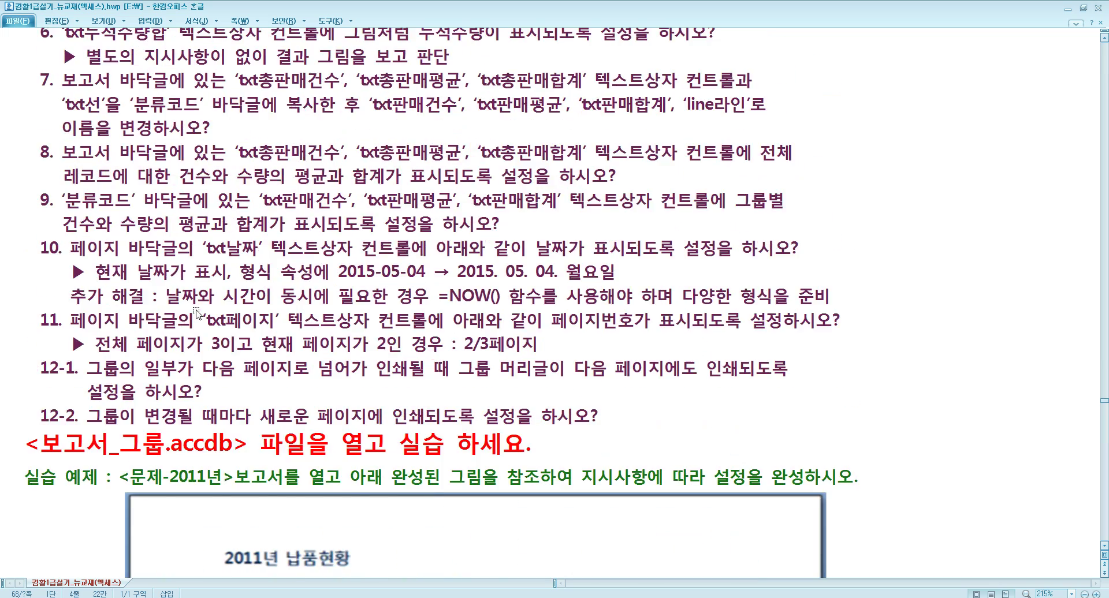
scroll(197, 314, up, 8)
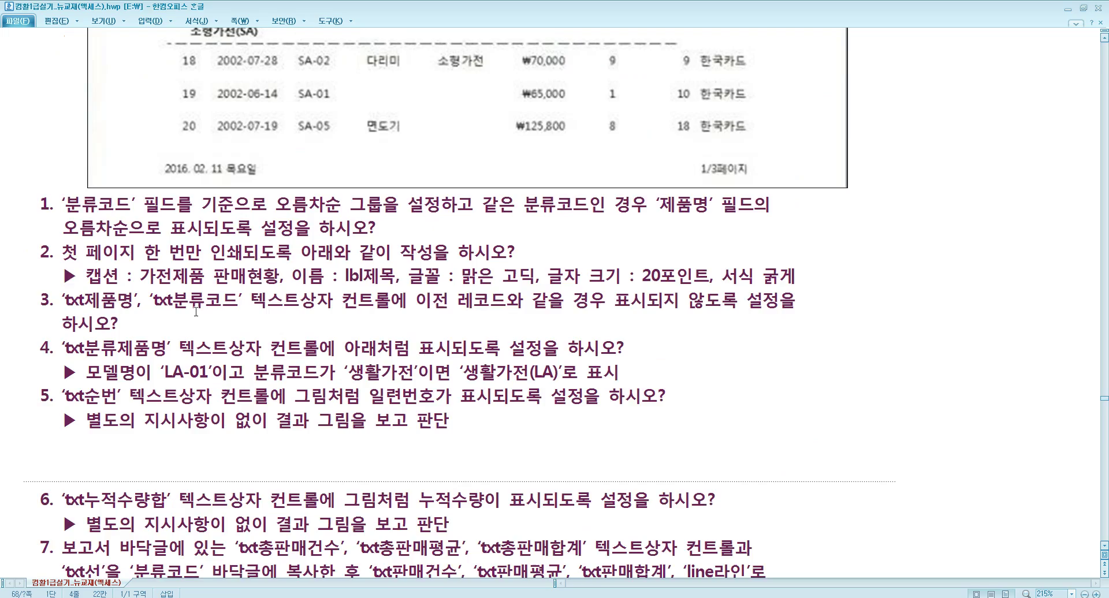
scroll(197, 312, up, 8)
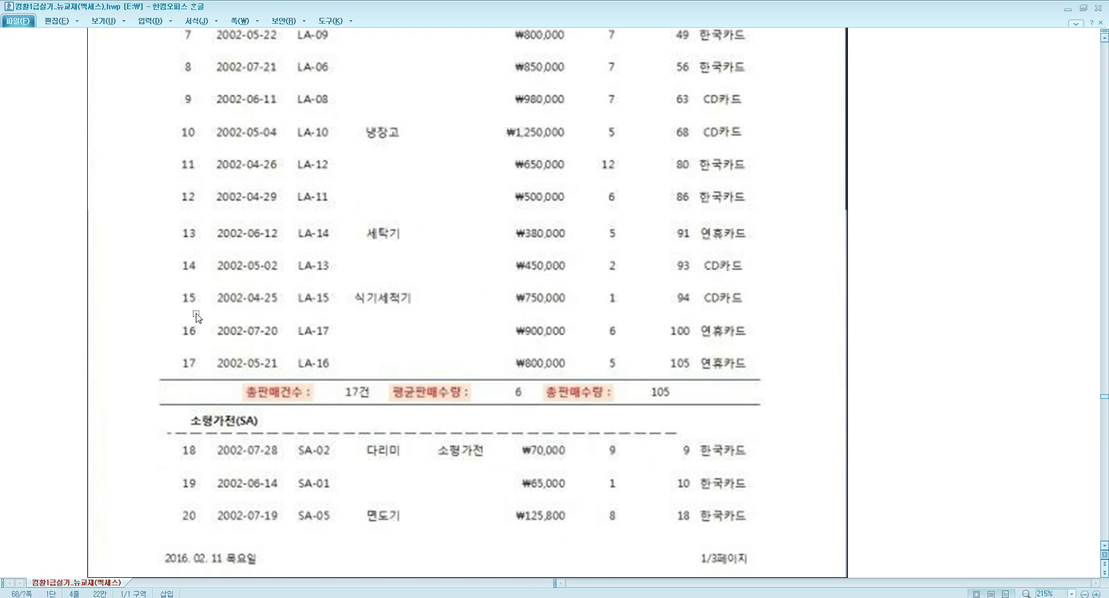
scroll(196, 315, up, 14)
scroll(197, 317, up, 20)
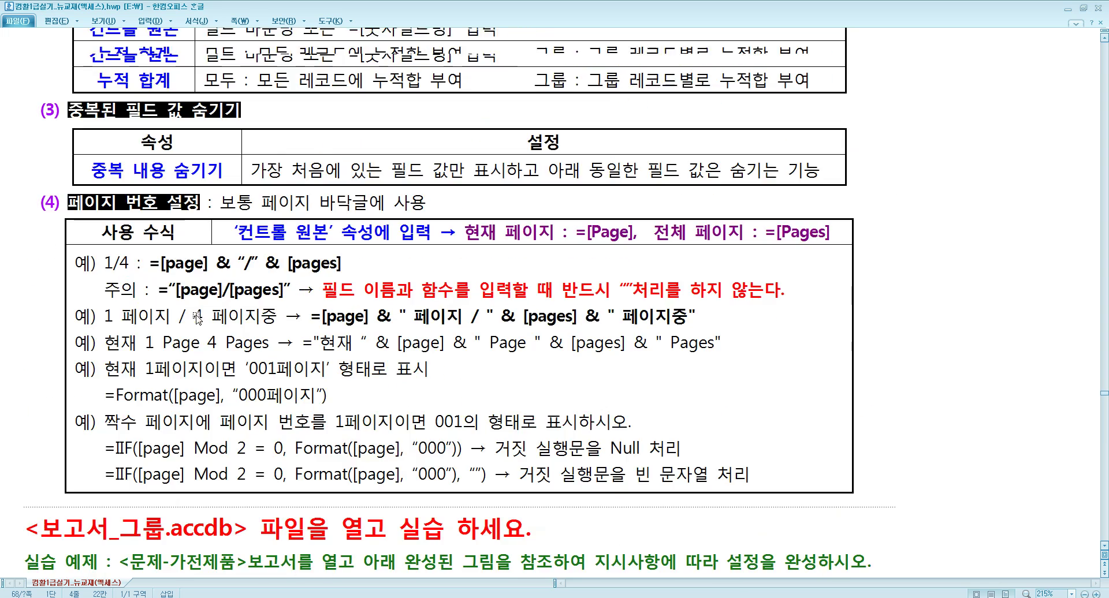
scroll(196, 316, up, 20)
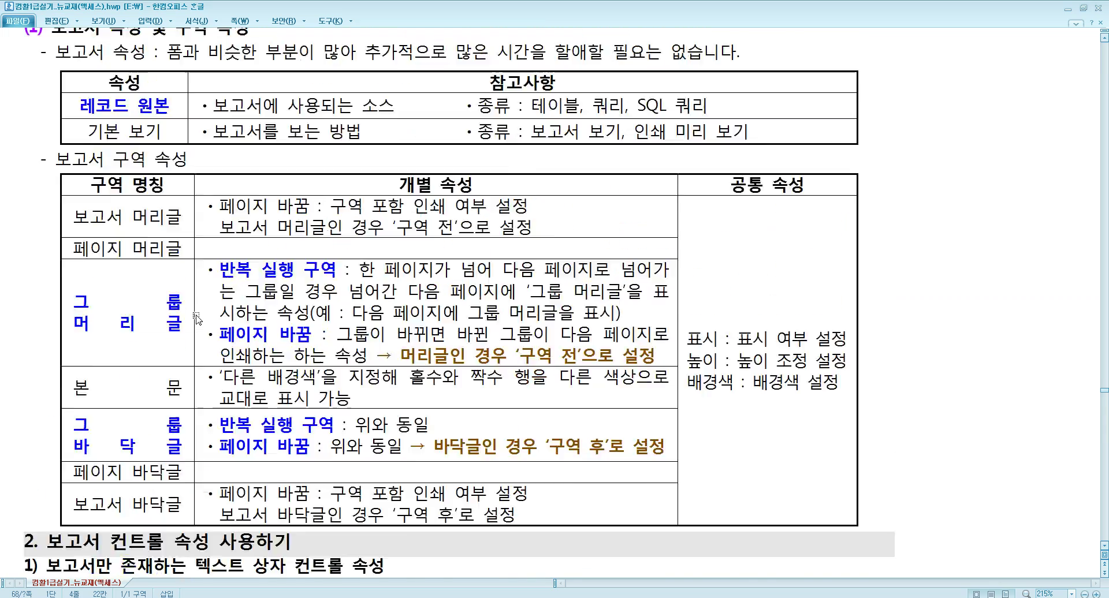
scroll(197, 317, up, 15)
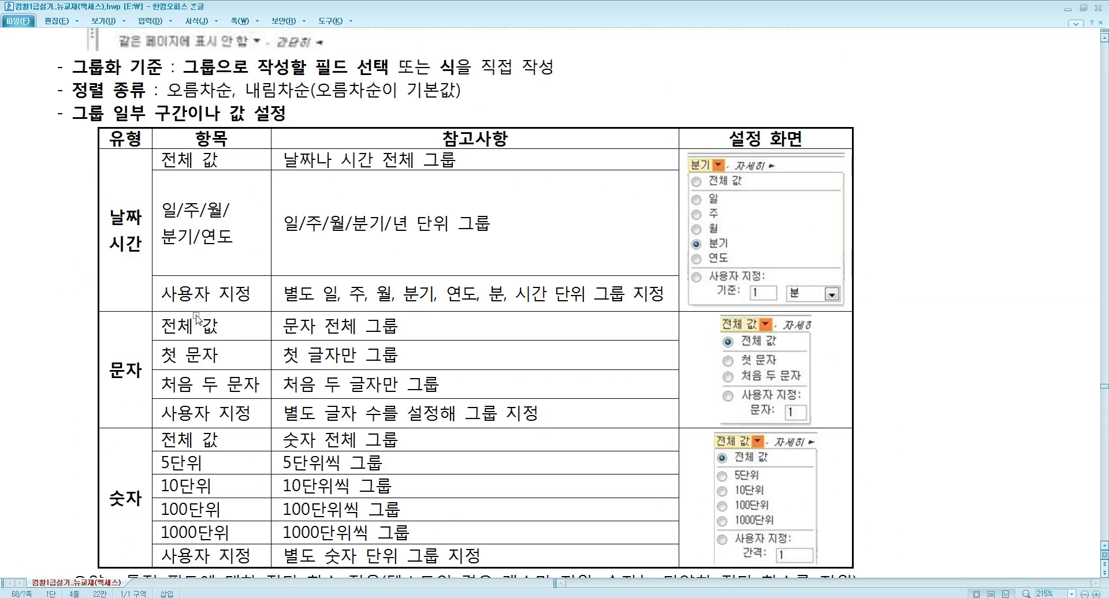
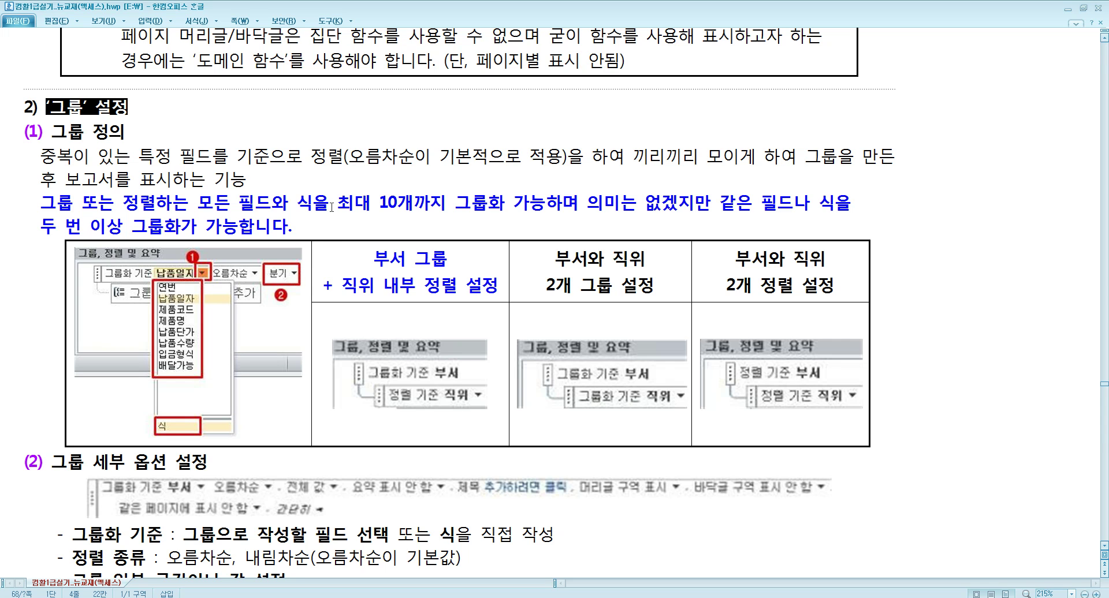
Mark 부서 그룹, 직위 내부 정렬 and the two 그룹화 기준 entries with red boxes in the grouping example table
scroll(372, 310, down, 1)
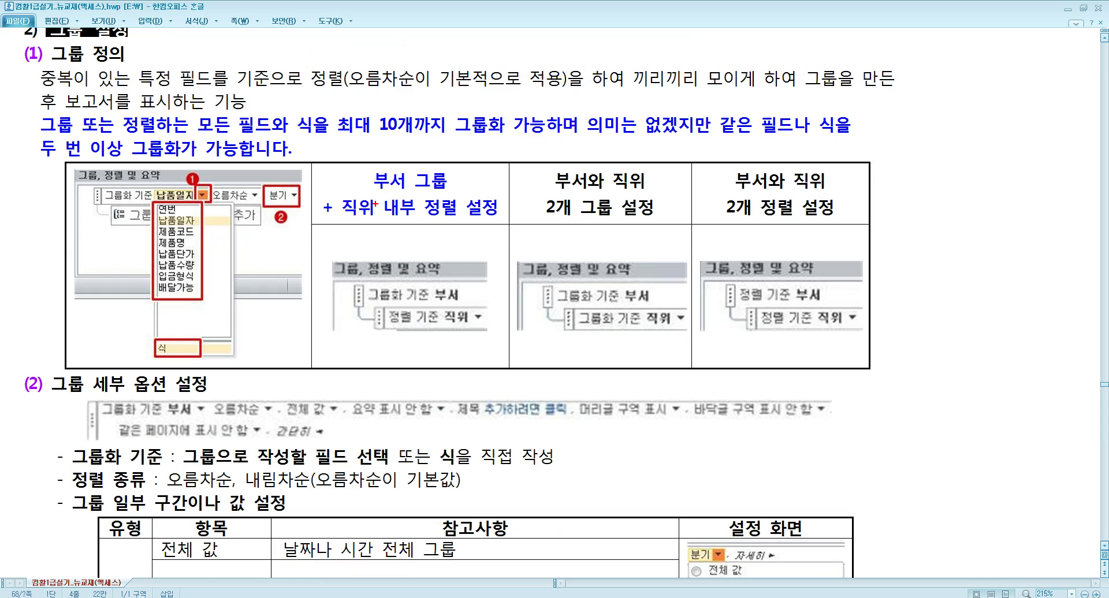
drag(369, 171, 453, 188)
drag(342, 198, 456, 217)
mouse_move(389, 230)
mouse_down()
mouse_move(462, 248)
mouse_move(472, 270)
mouse_up()
drag(561, 286, 652, 303)
drag(576, 309, 682, 331)
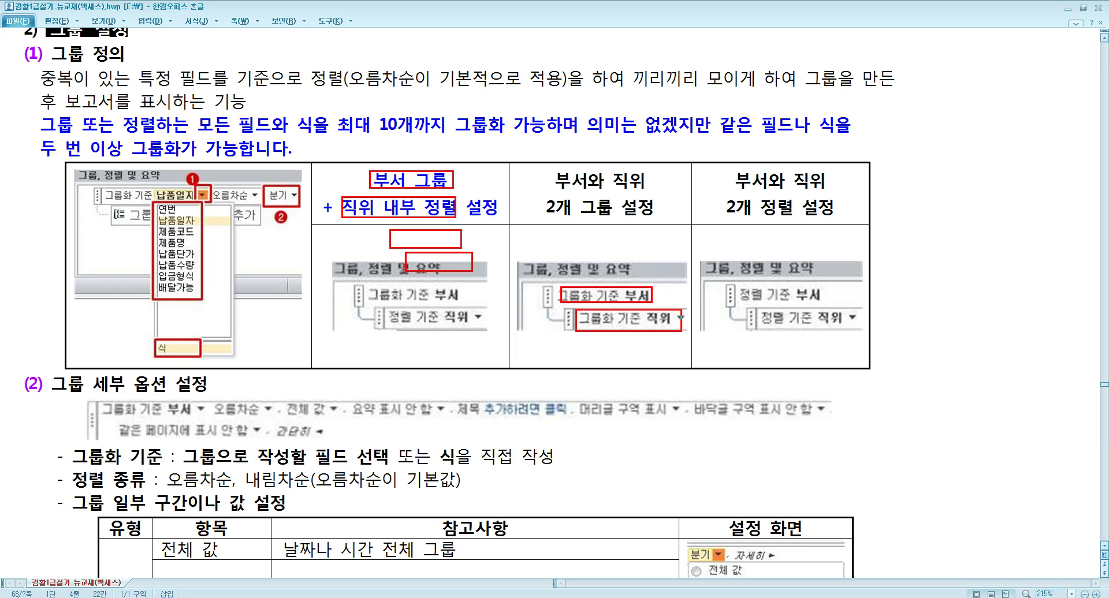
drag(668, 292, 687, 315)
Sketch a red diagram beside the grouping table with numbered lines 1 and 2, two boxes and a bracket joining them
mouse_move(902, 223)
mouse_down()
mouse_move(902, 243)
mouse_move(1008, 241)
mouse_up()
mouse_move(942, 268)
mouse_down()
mouse_move(974, 340)
mouse_move(1020, 351)
mouse_up()
mouse_move(945, 371)
mouse_down()
mouse_move(1034, 455)
mouse_move(1022, 458)
mouse_up()
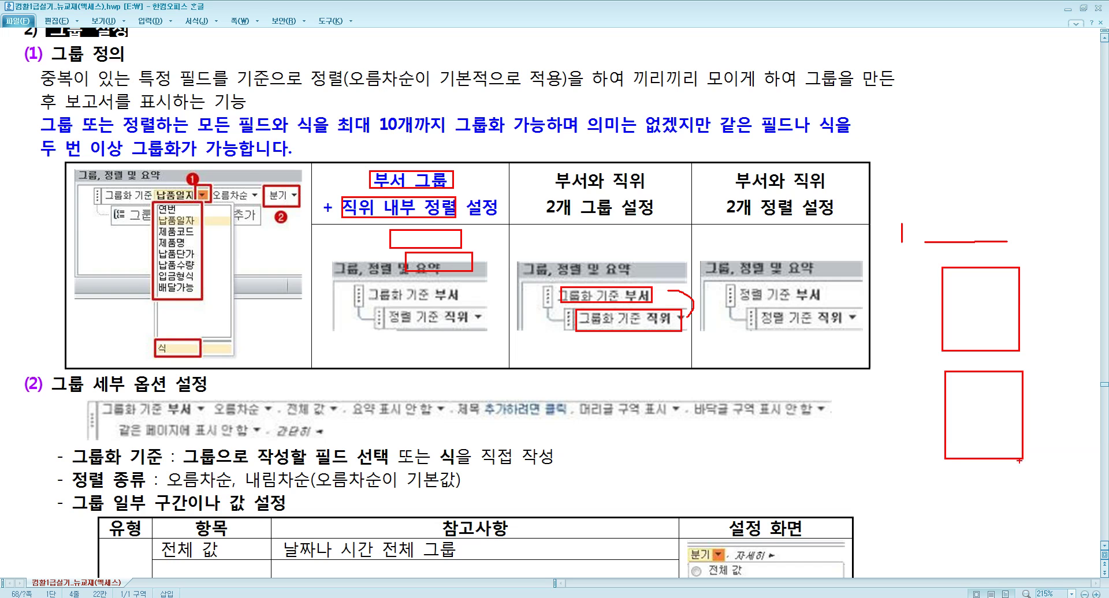
drag(907, 477, 910, 489)
mouse_move(888, 261)
mouse_down()
mouse_move(880, 443)
mouse_move(893, 463)
mouse_move(1010, 492)
mouse_up()
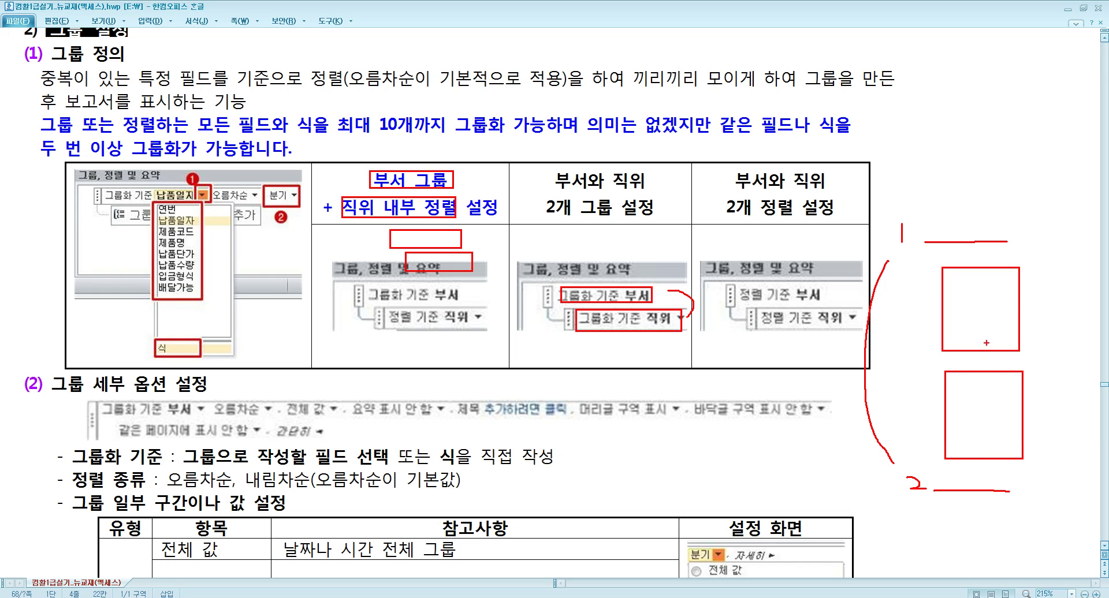
mouse_move(1008, 282)
mouse_down()
mouse_move(977, 350)
mouse_move(1007, 283)
mouse_up()
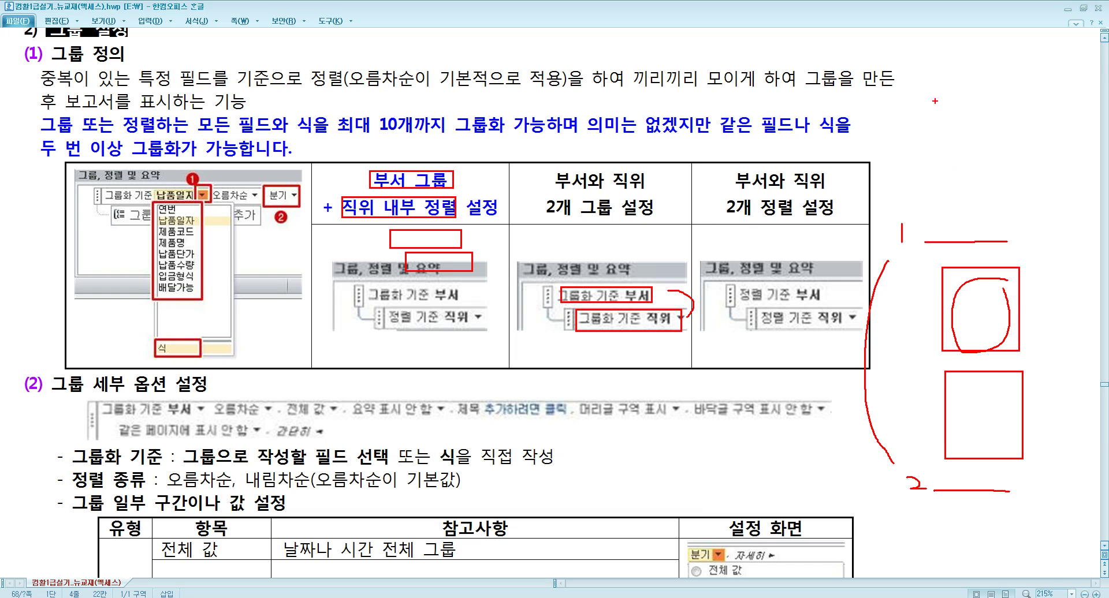
Sketch a second numbered diagram with two boxes and a 3 above the first one, and clear all annotations
mouse_move(918, 65)
mouse_down()
mouse_move(919, 81)
mouse_move(1042, 81)
mouse_up()
mouse_move(957, 83)
mouse_down()
mouse_move(960, 150)
mouse_move(1060, 148)
mouse_move(1046, 82)
mouse_up()
mouse_move(902, 184)
mouse_down()
mouse_move(1052, 232)
mouse_move(971, 195)
mouse_up()
mouse_move(978, 102)
mouse_down()
mouse_move(1001, 105)
mouse_move(1007, 151)
mouse_up()
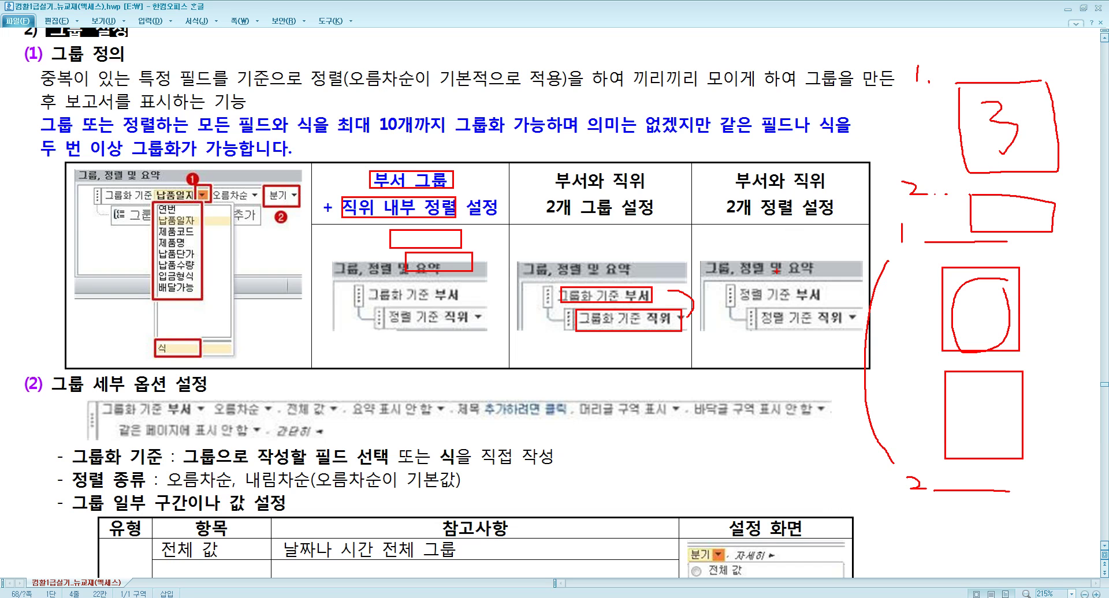
key(Escape)
Switch to Access, return the 문제2-2011년 report to design view, and close the report
scroll(394, 318, down, 3)
scroll(395, 317, down, 3)
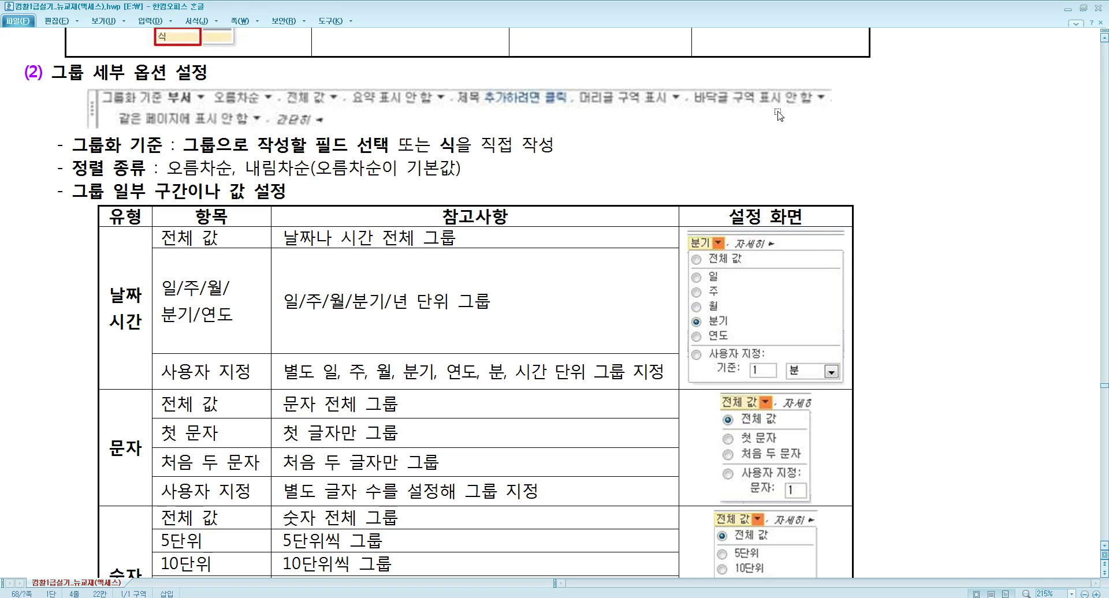
scroll(469, 274, down, 1)
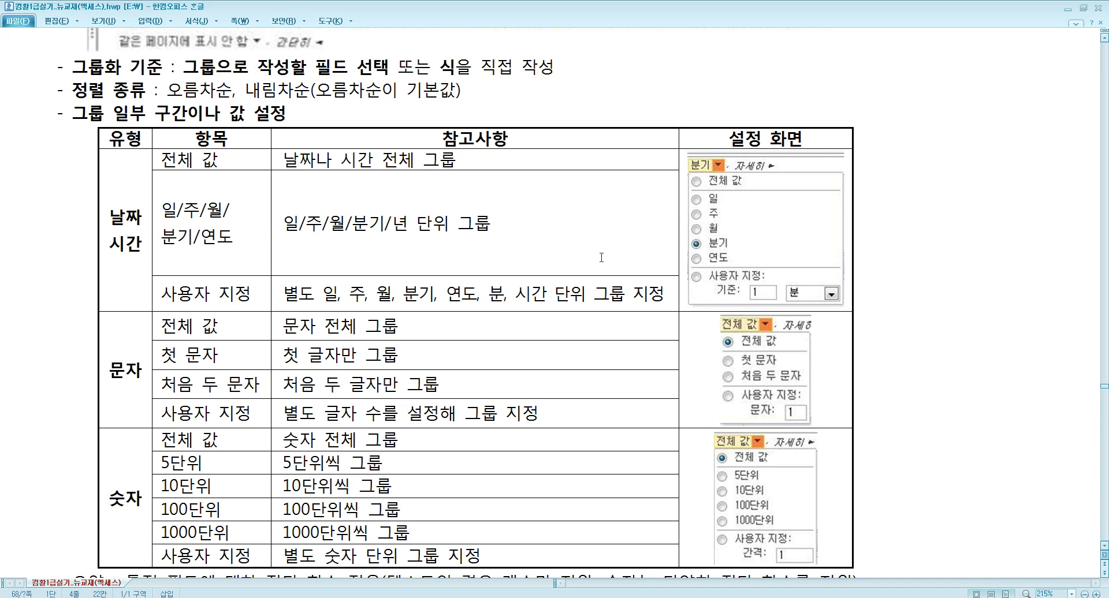
click(427, 592)
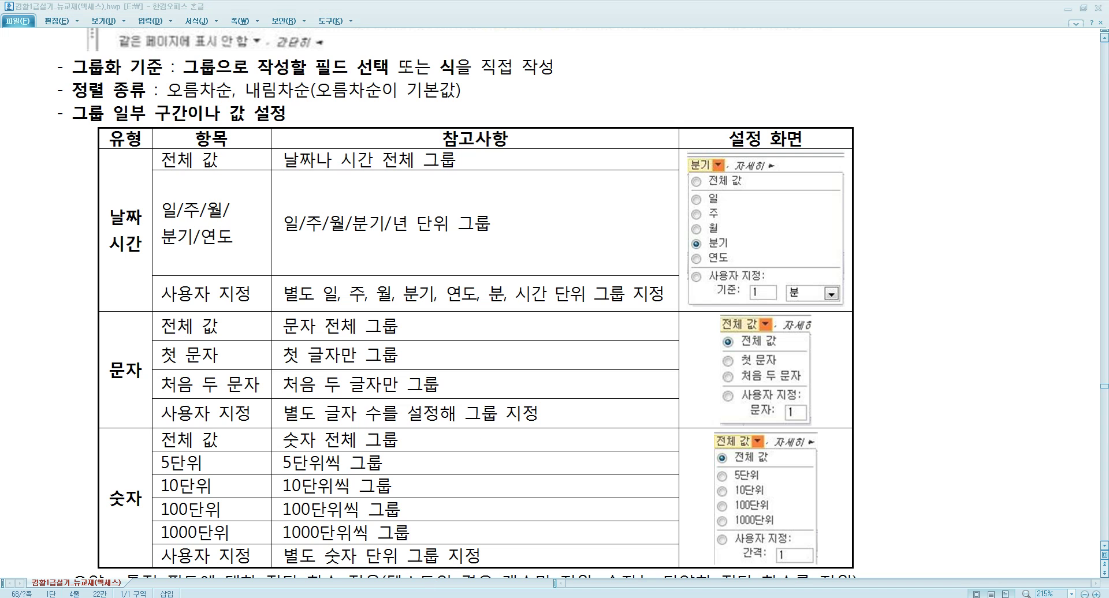
right_click(498, 219)
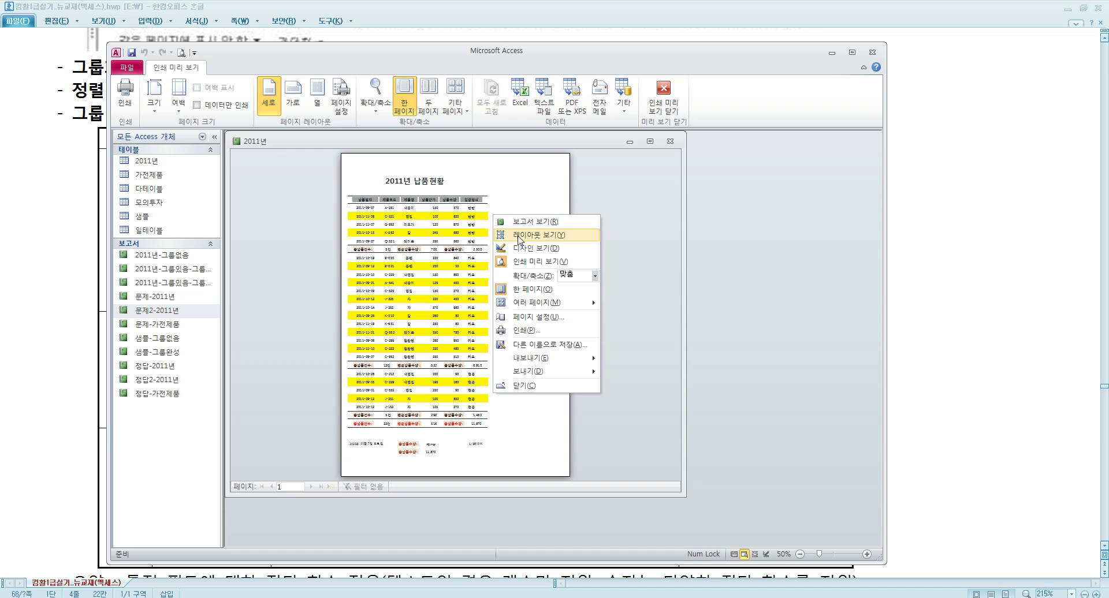
click(522, 249)
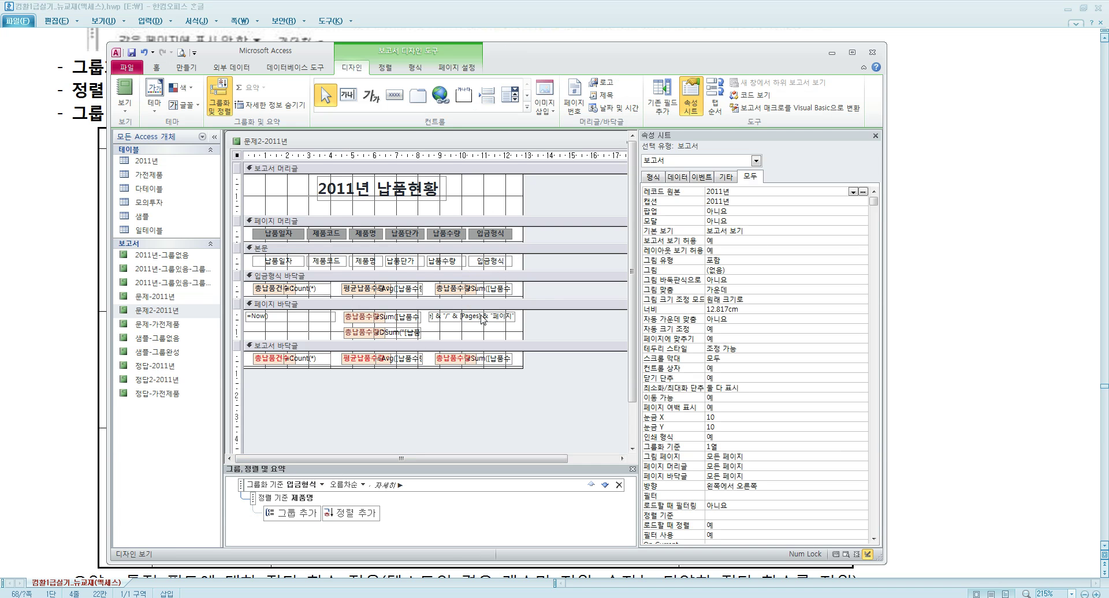
double_click(235, 143)
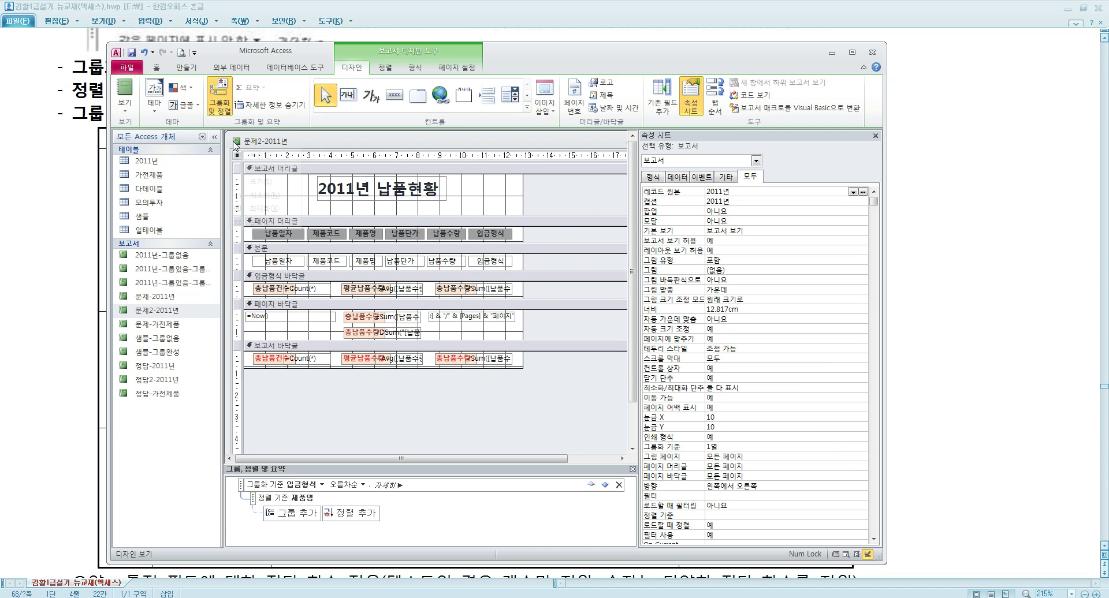
click(545, 334)
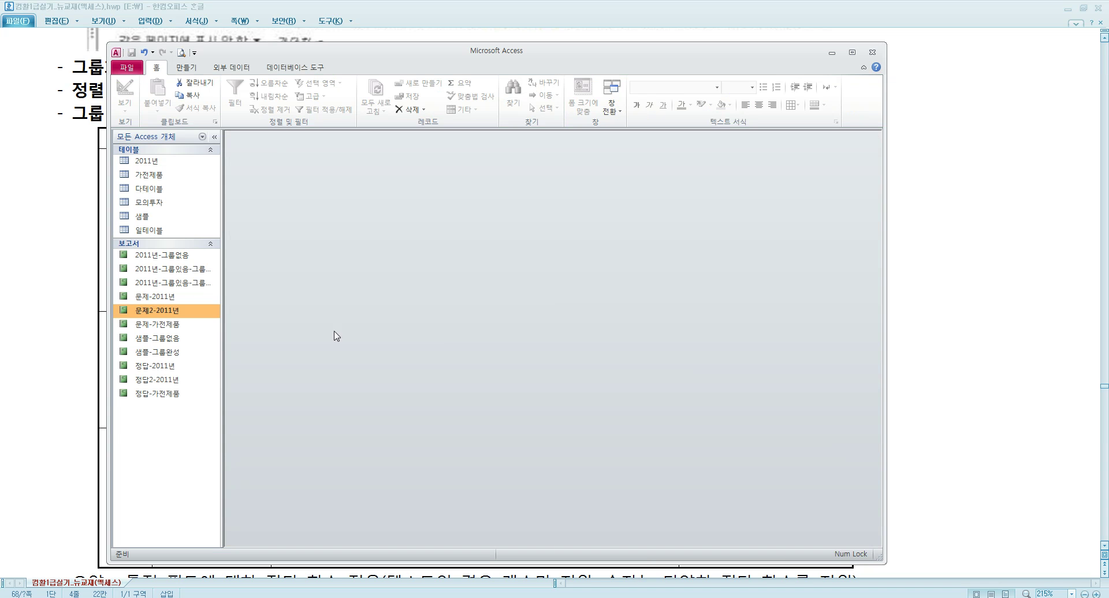
Open the 문제-2011년 report in design view, check its group and sort settings, and close it
double_click(174, 298)
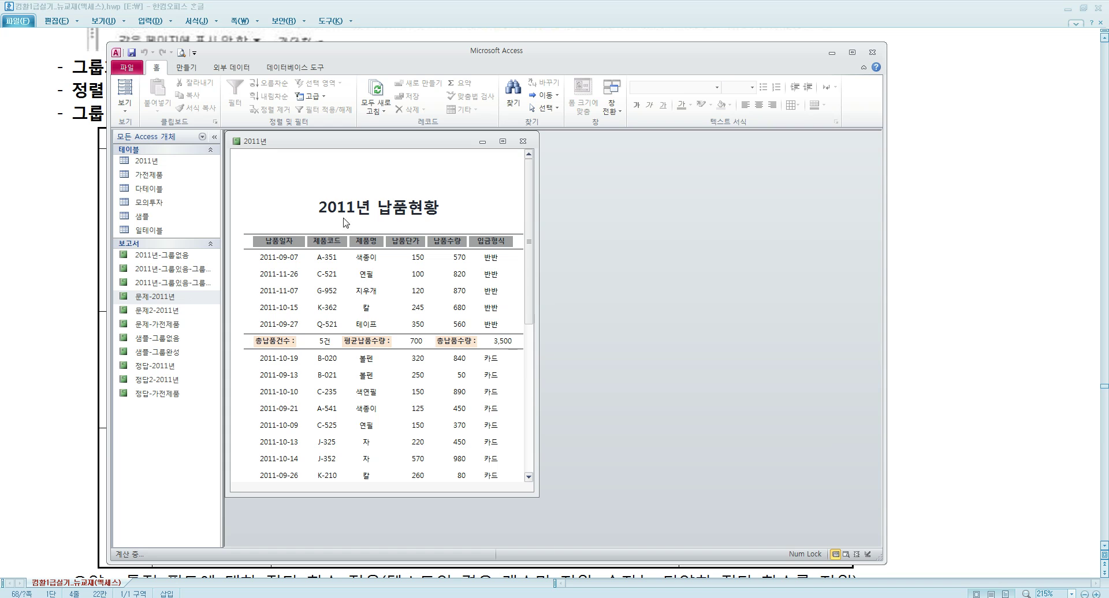
right_click(350, 187)
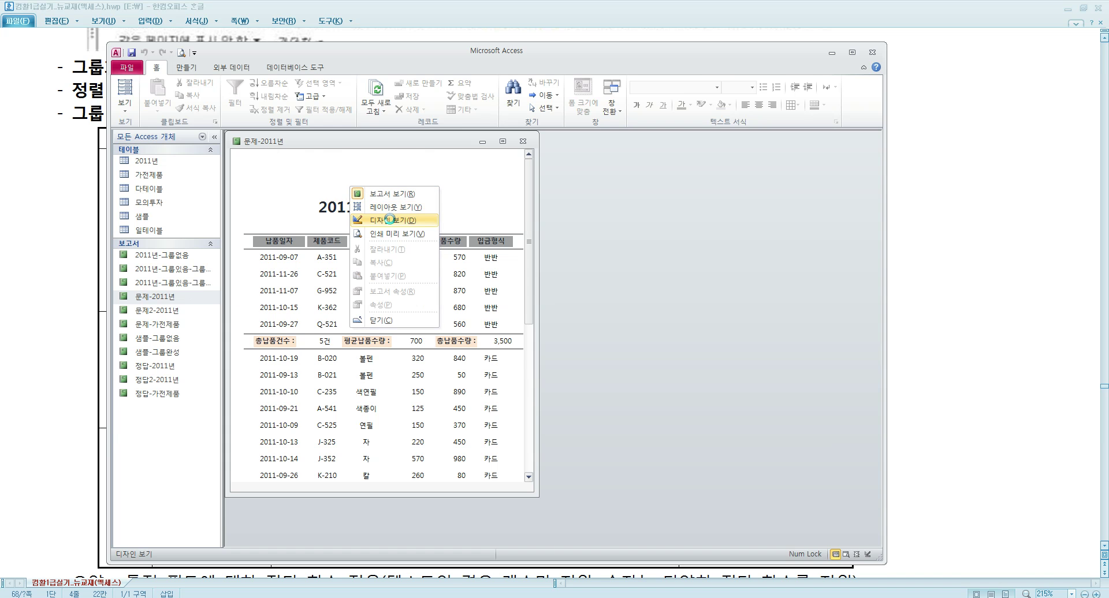
click(391, 219)
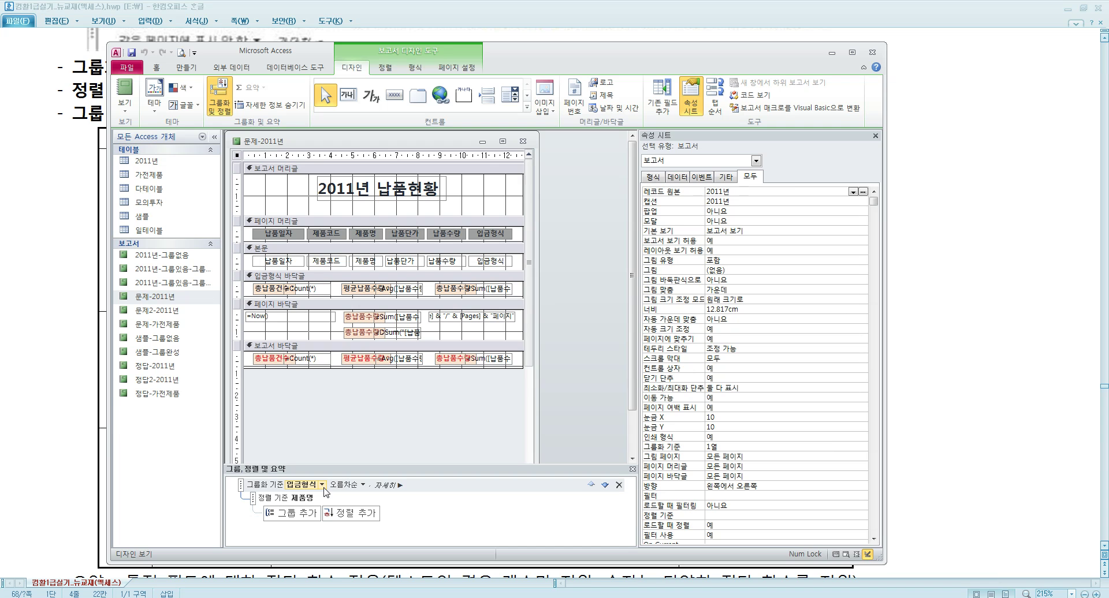
click(523, 141)
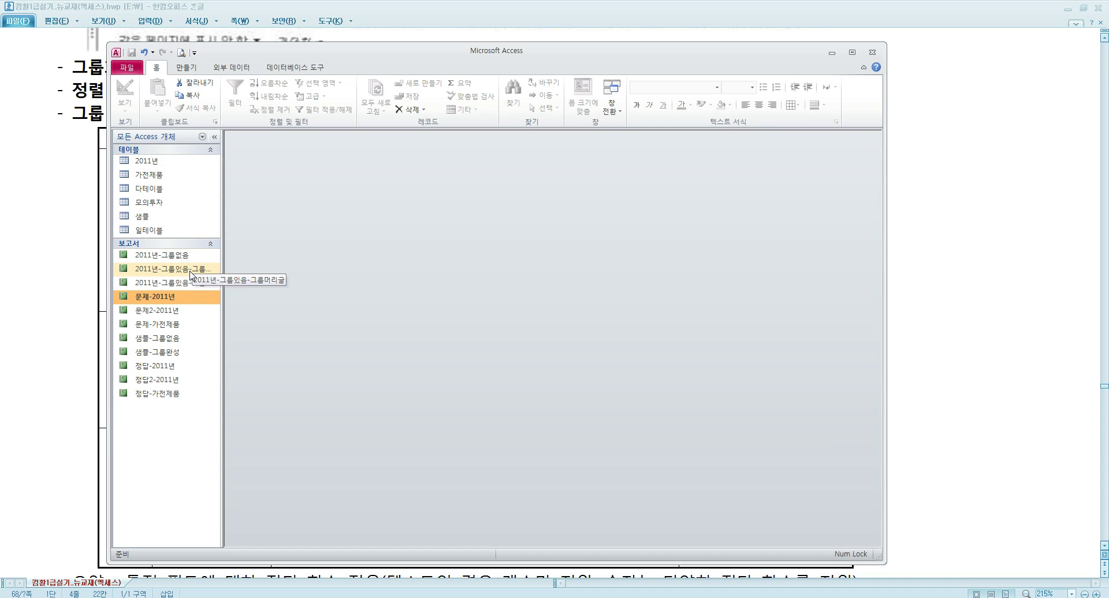
Open the 2011년-그룹없음 report in design view and add a group on the 납품일자 field
click(190, 276)
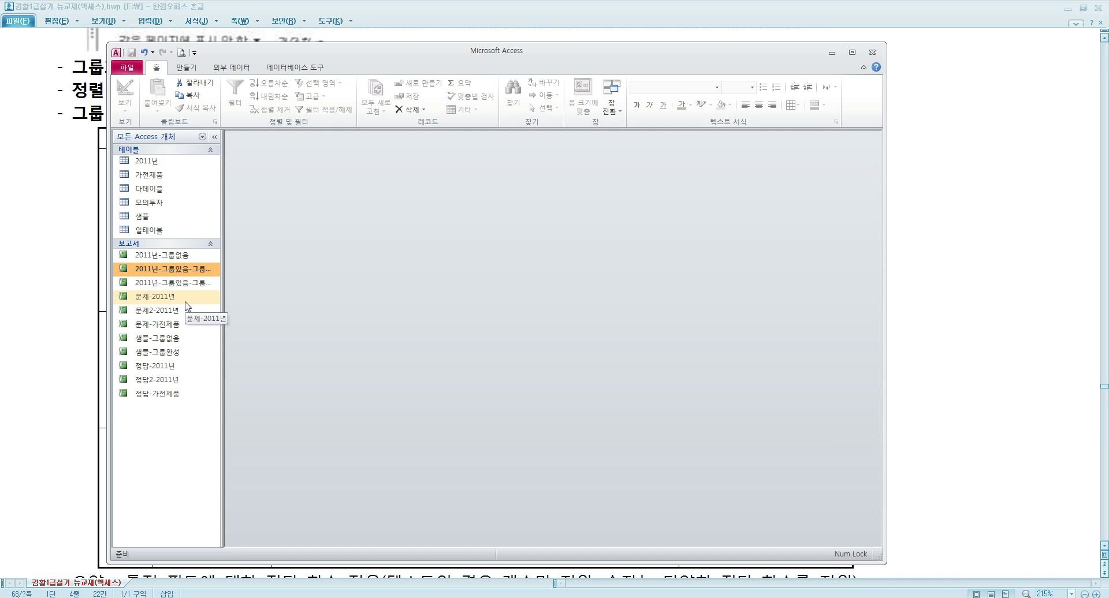
double_click(188, 258)
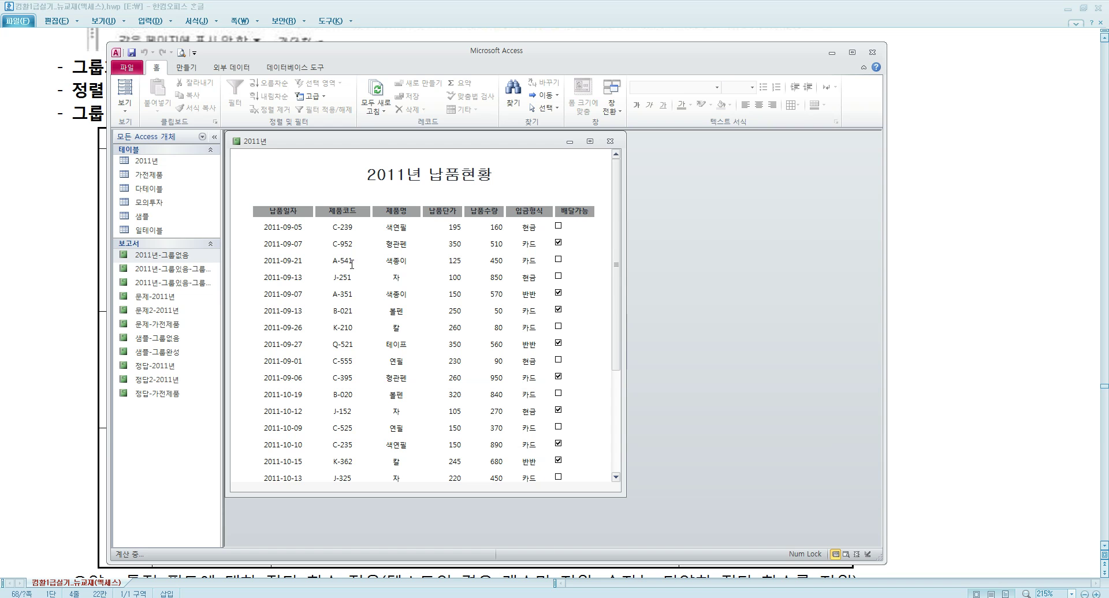
right_click(348, 187)
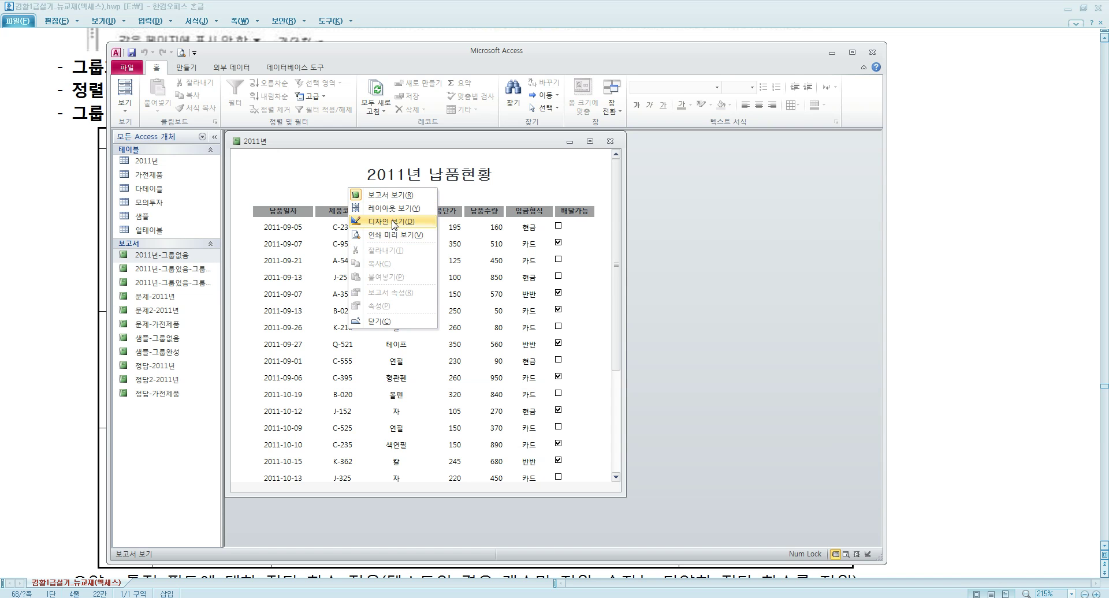
click(393, 222)
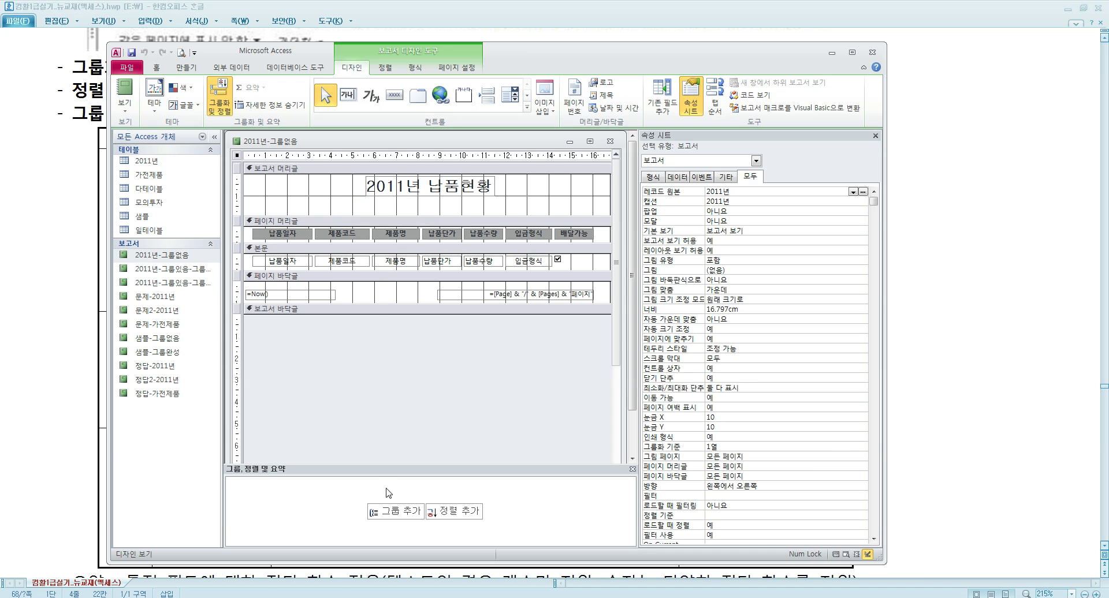
click(394, 511)
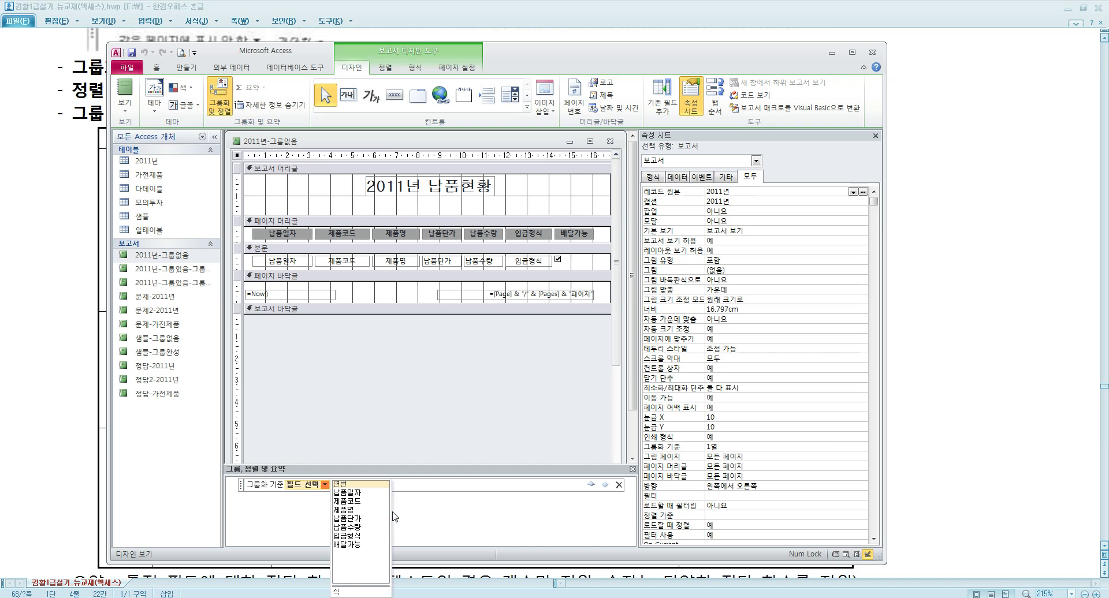
click(360, 496)
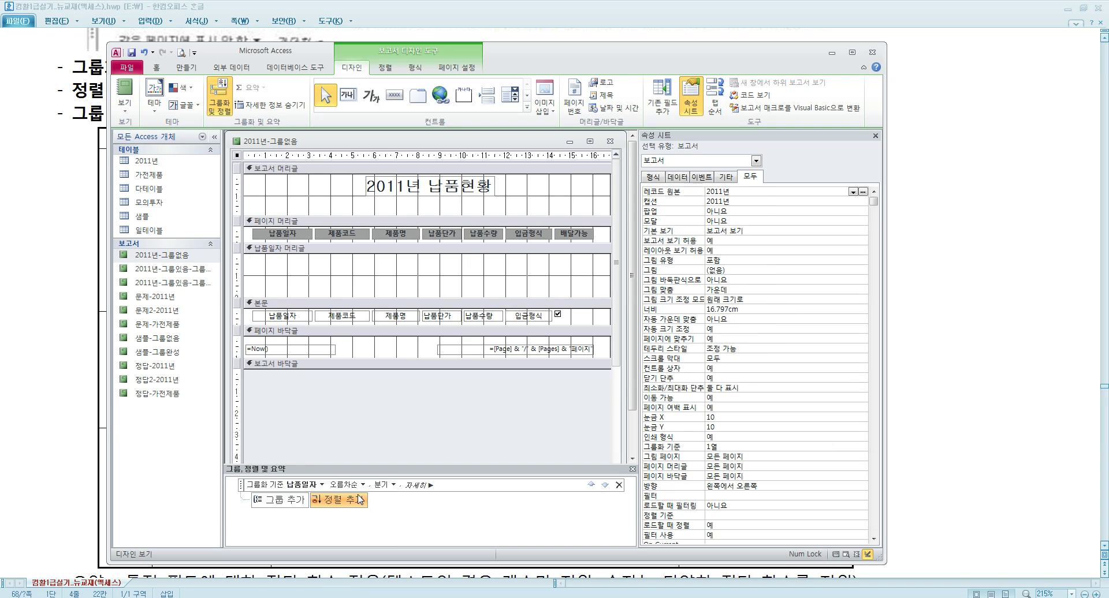
Give the 납품일자 group a custom interval of 4 월, and change the interval number to 6
click(394, 486)
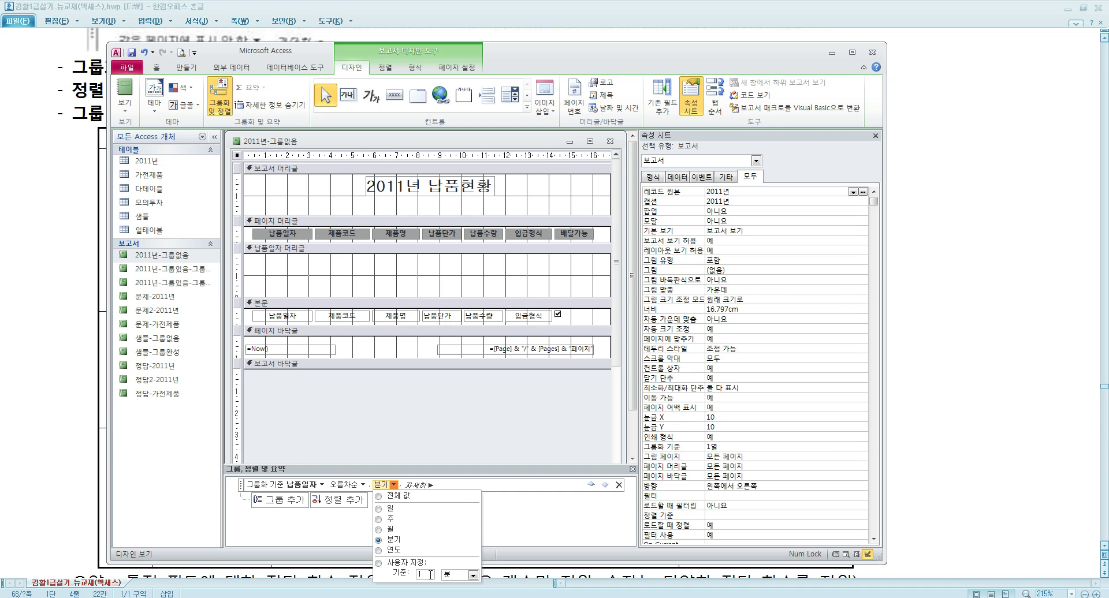
double_click(430, 575)
text(4)
click(473, 576)
scroll(469, 585, down, 2)
click(457, 586)
click(421, 574)
text(6)
Set the 납품일자 group's custom interval number to 15, choose its unit, and switch back to the Hangul document
click(388, 509)
click(424, 564)
drag(425, 575, 420, 575)
text(15)
click(461, 575)
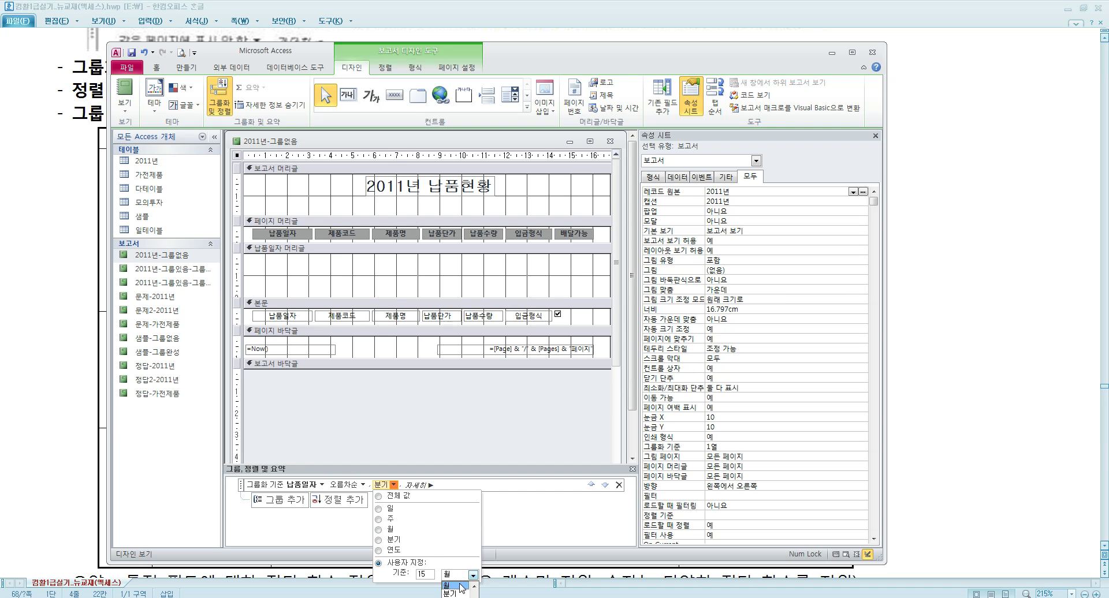
click(460, 593)
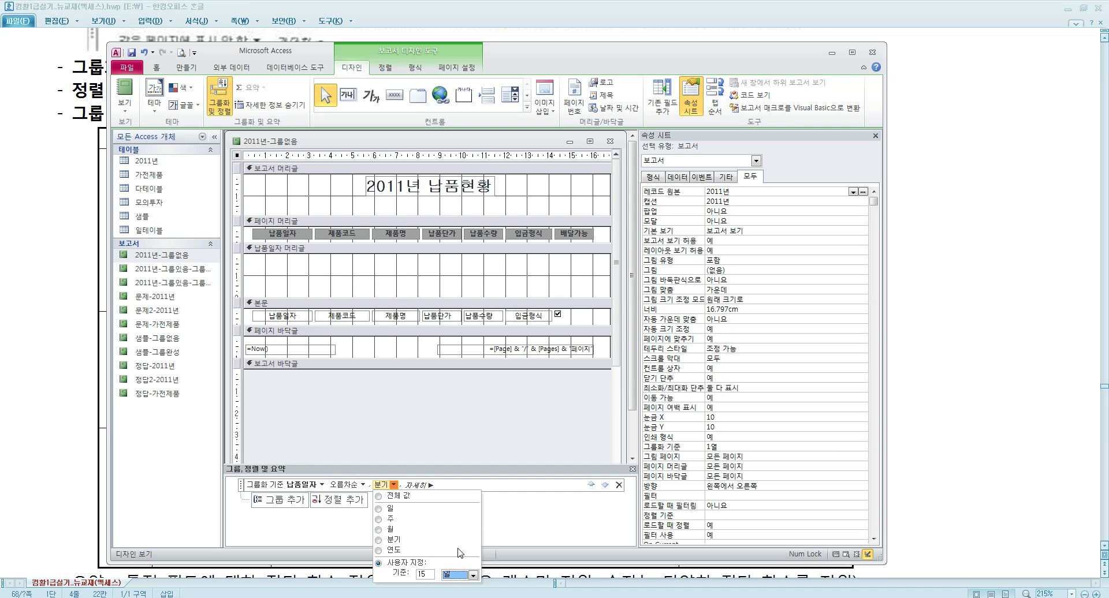
click(455, 435)
click(91, 147)
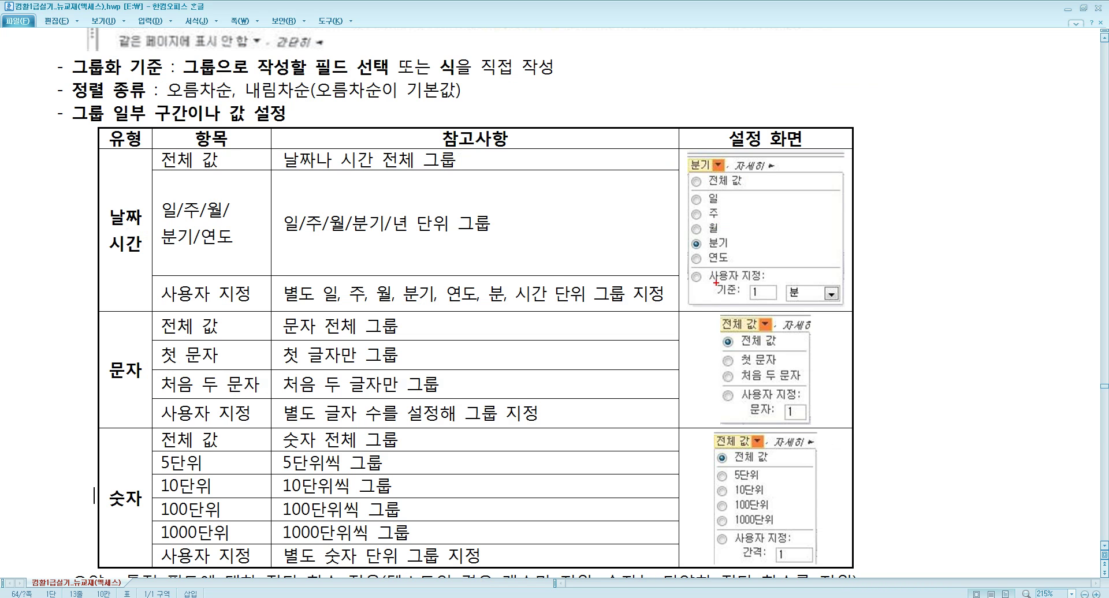
Review the document's table of group interval options for date/time, text and number fields, including 사용자 지정 and 5단위
drag(688, 265, 767, 283)
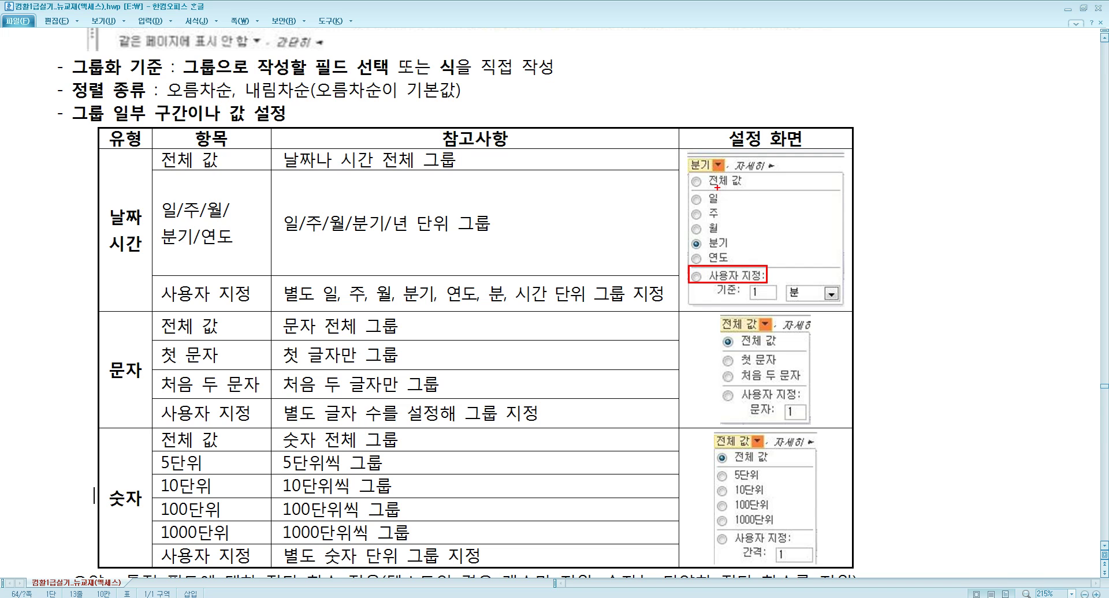
mouse_move(687, 157)
mouse_down()
mouse_move(724, 173)
mouse_move(677, 207)
mouse_up()
key(Escape)
scroll(746, 289, down, 1)
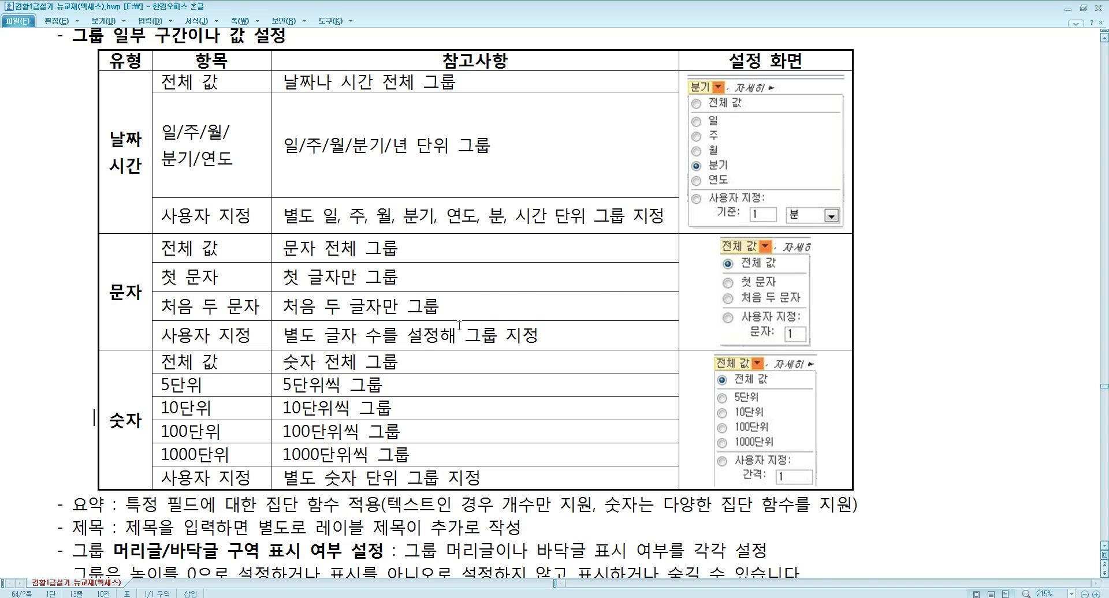
scroll(459, 325, down, 3)
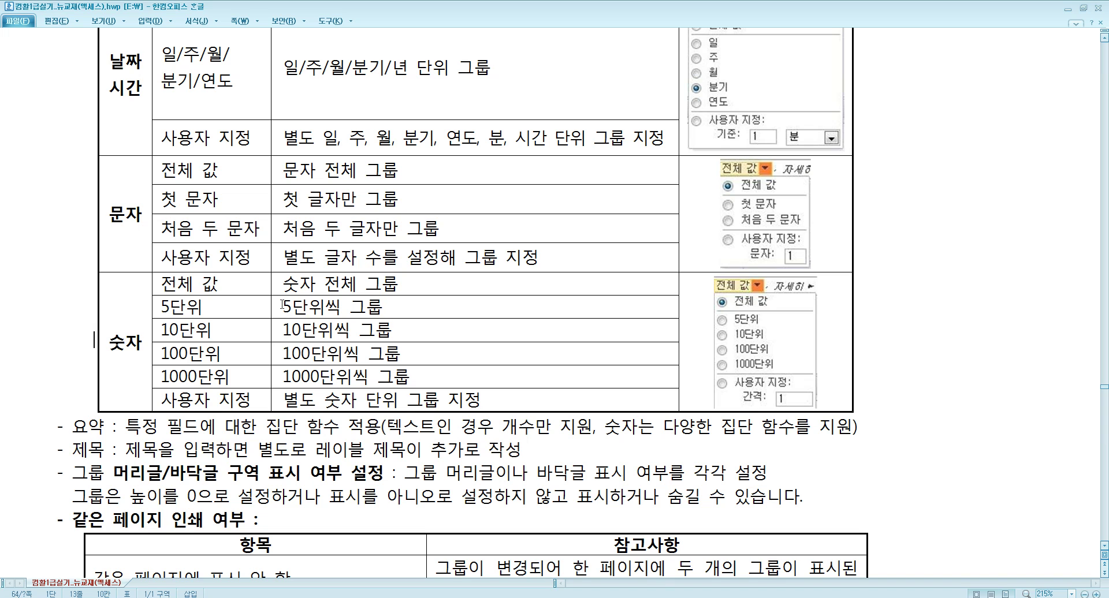
drag(281, 306, 326, 307)
click(302, 330)
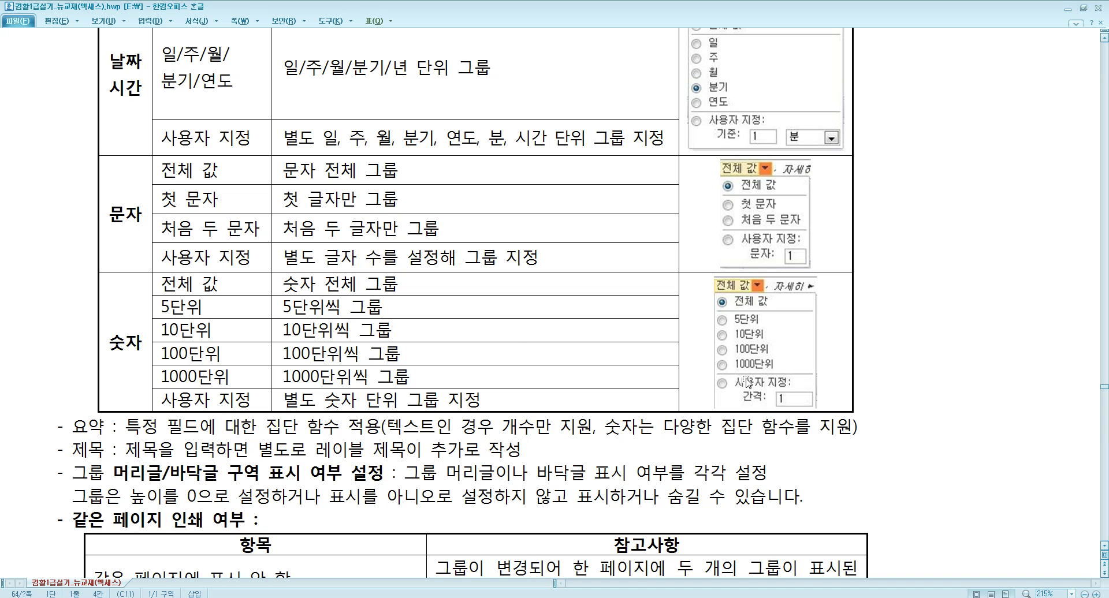
scroll(513, 344, down, 3)
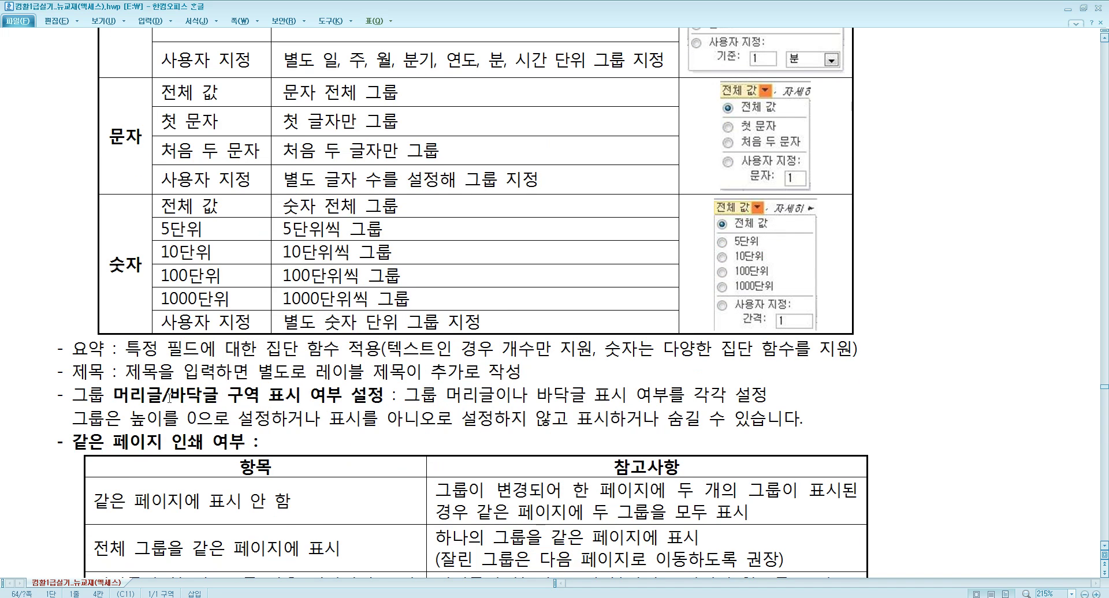
Put single quotation marks around 표시 and 높이 in the note under 그룹 머리글/바닥글 구역 표시 여부 설정
drag(64, 397, 772, 398)
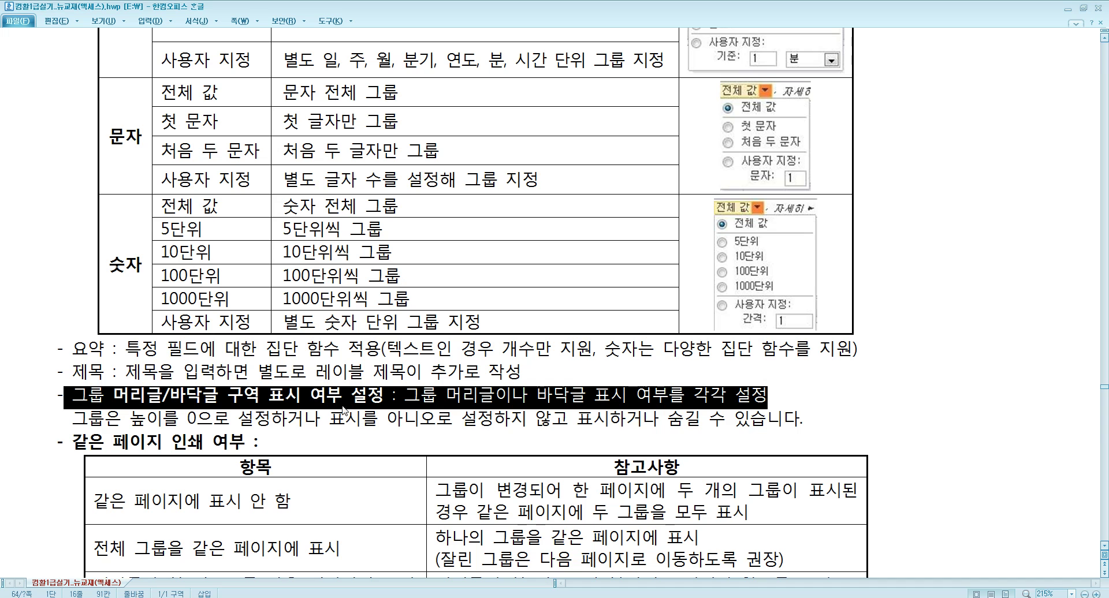
drag(120, 420, 213, 425)
drag(305, 423, 437, 424)
click(326, 424)
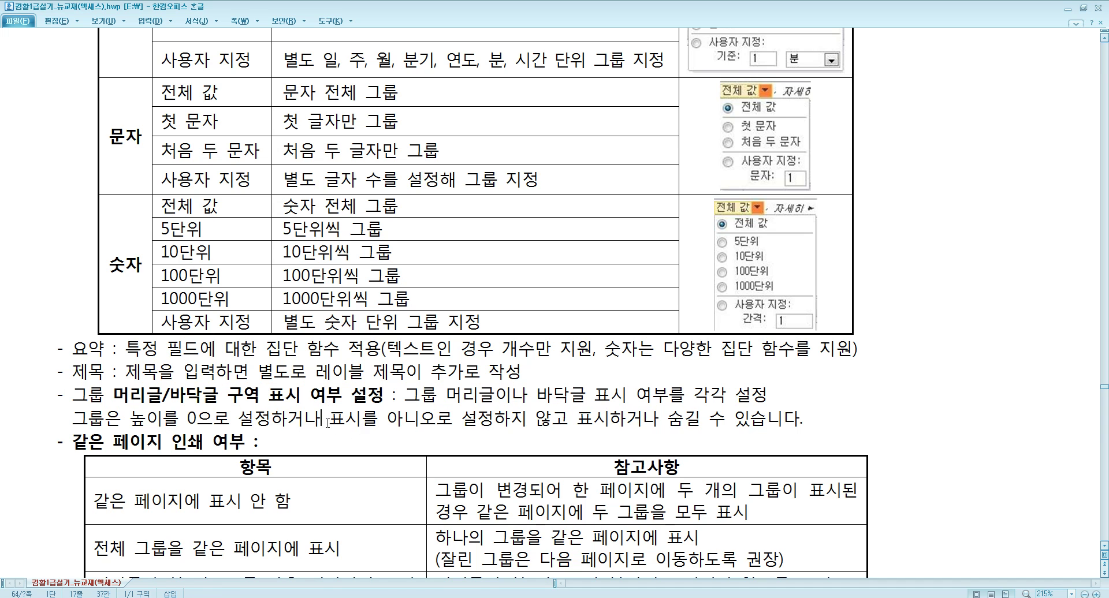
text(')
key(Right)
key(Right)
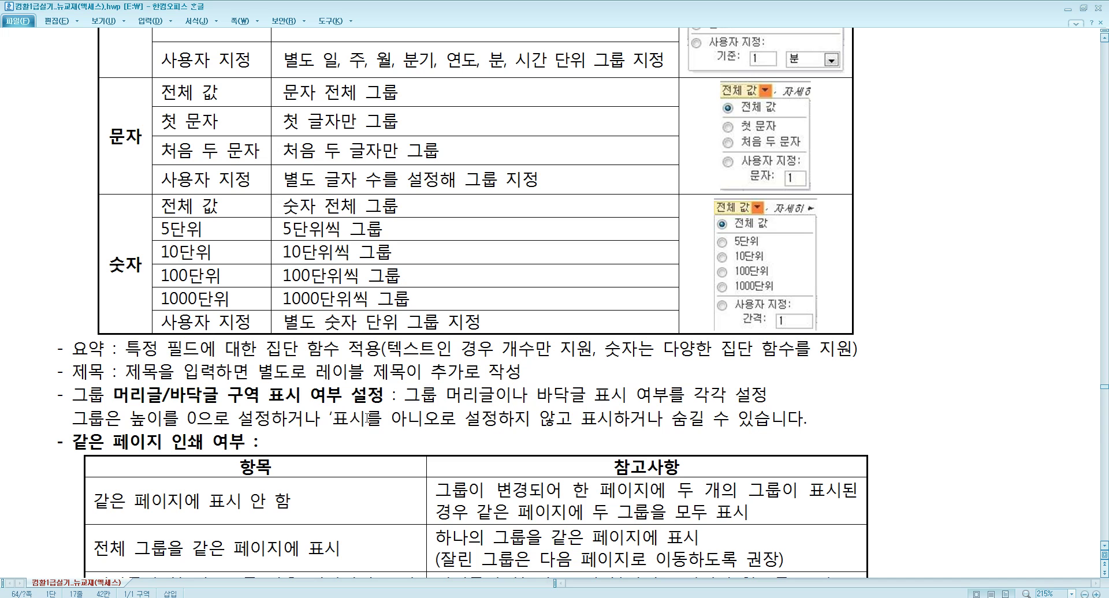
text(')
click(137, 418)
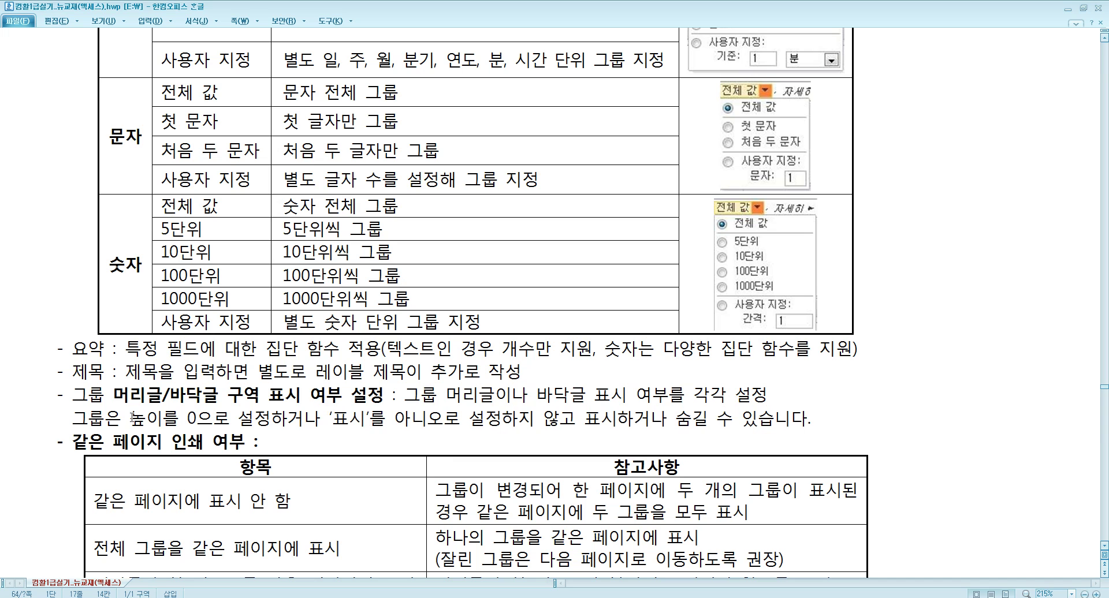
text('')
Read the group header/footer display note and the 같은 페이지 인쇄 여부 table
drag(469, 423, 595, 429)
click(600, 428)
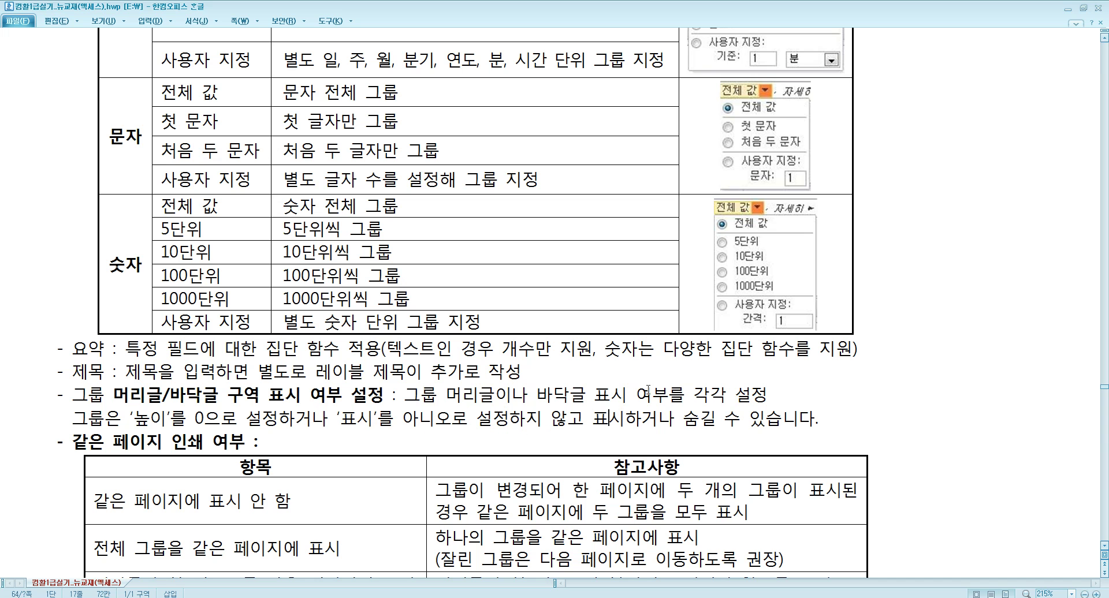
drag(498, 395, 613, 395)
scroll(591, 304, up, 8)
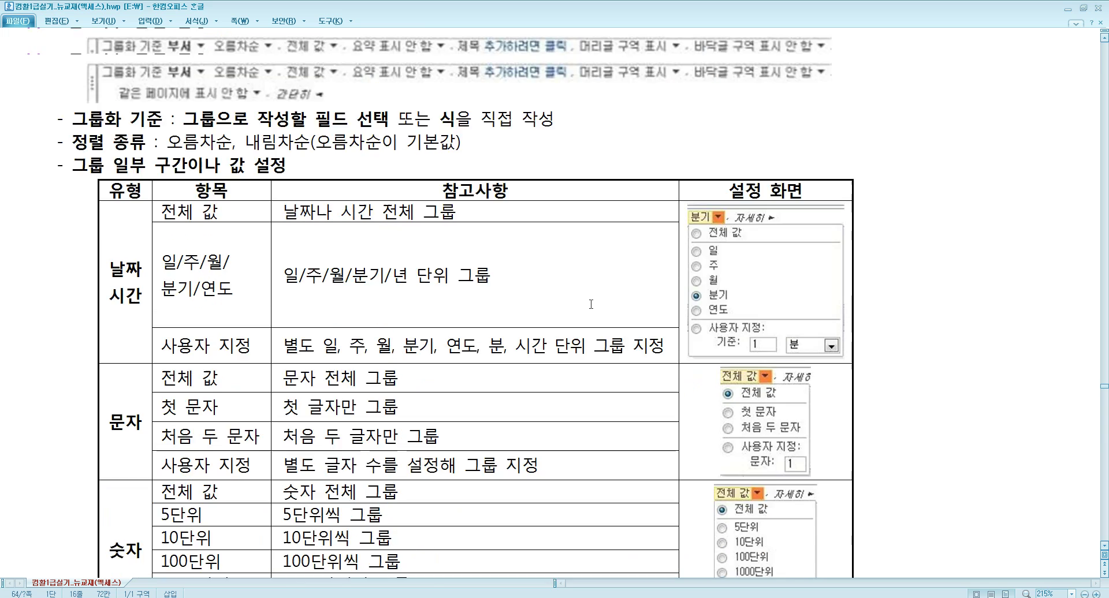
scroll(606, 283, down, 8)
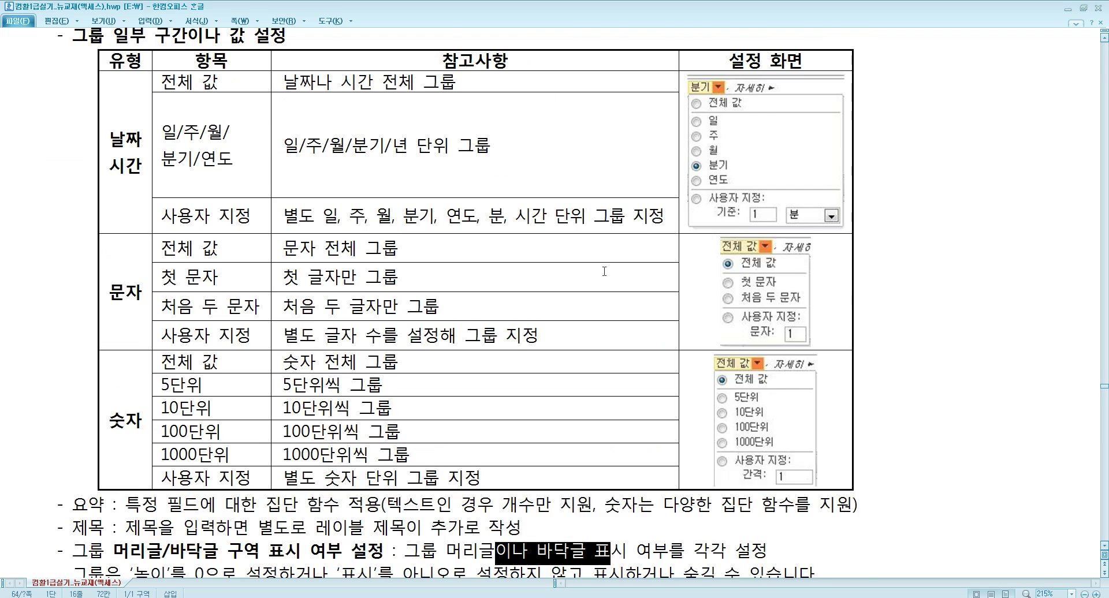
scroll(602, 277, down, 3)
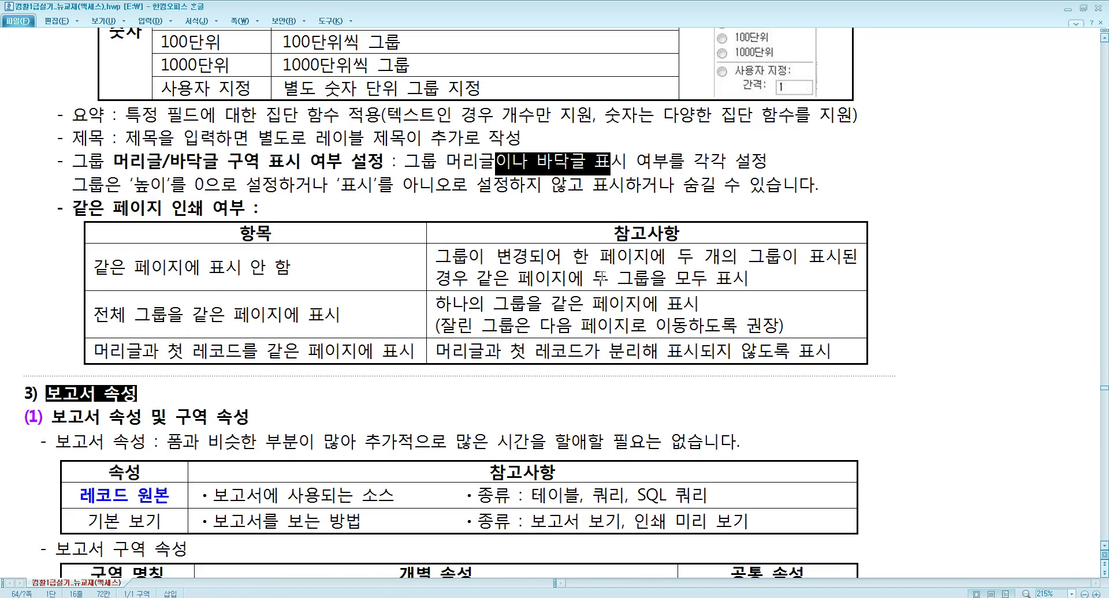
scroll(602, 276, down, 3)
Review the 보고서 속성 section, covering 레코드 원본 and the group header's 반복 실행 구역 and 페이지 바꿈 properties
click(312, 287)
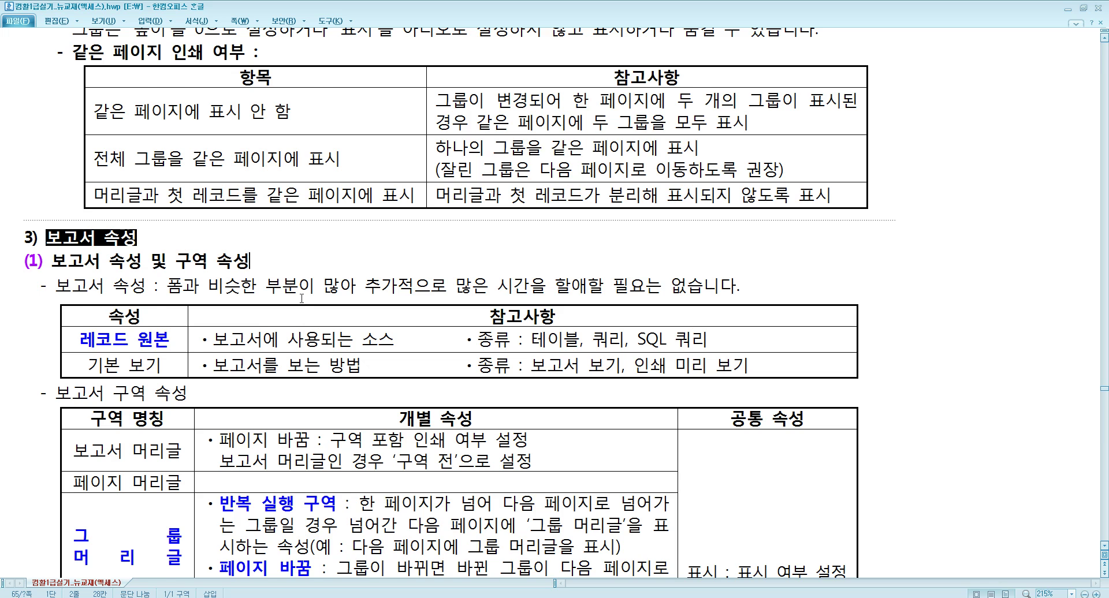
scroll(313, 287, down, 1)
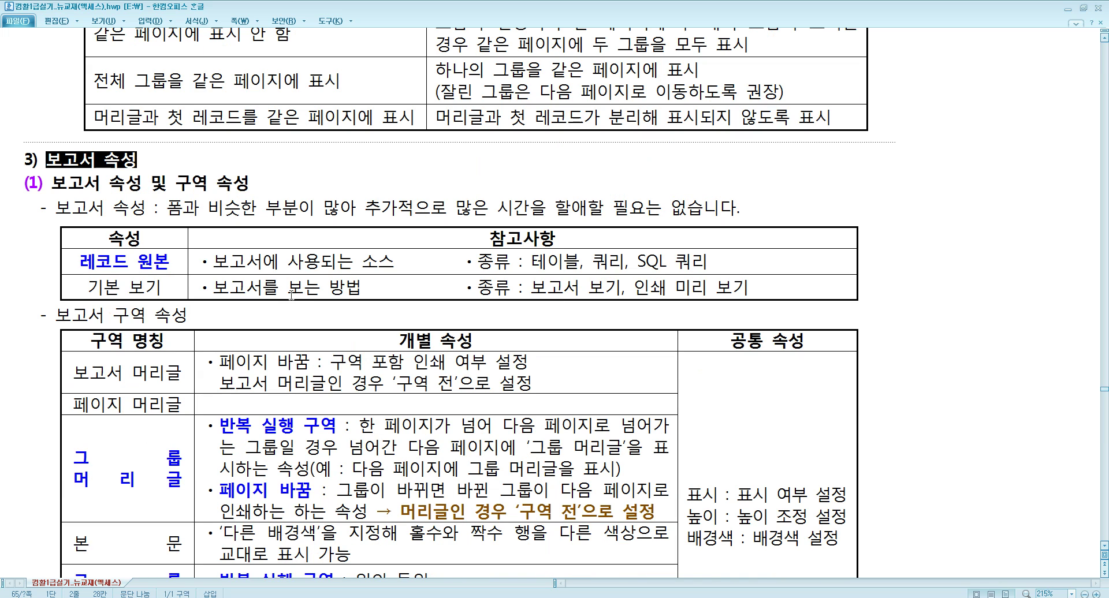
triple_click(172, 267)
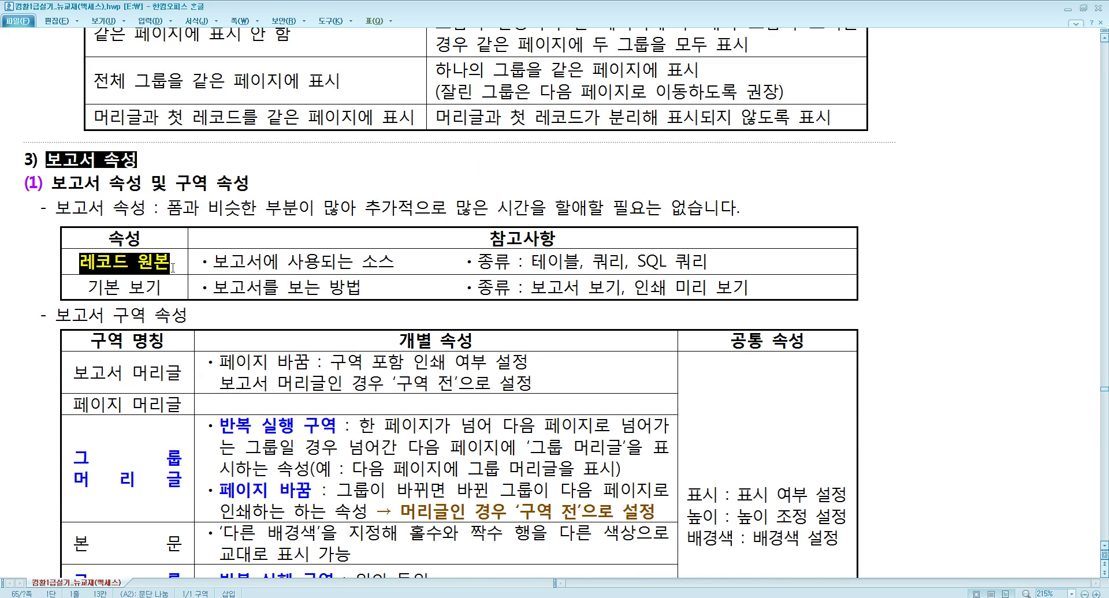
scroll(296, 298, down, 3)
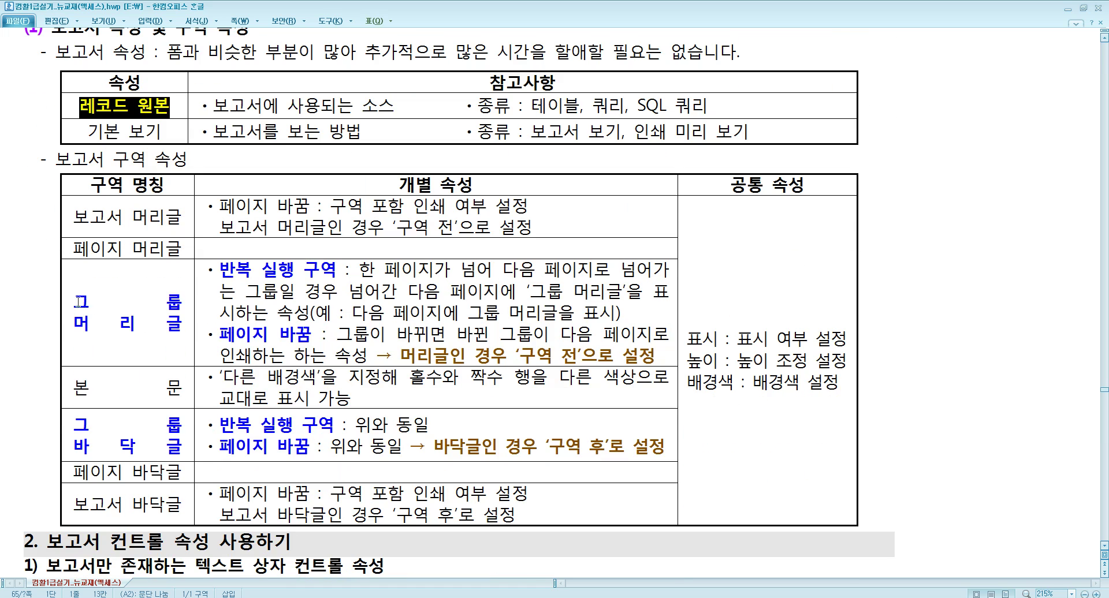
triple_click(84, 303)
drag(220, 270, 336, 272)
click(373, 270)
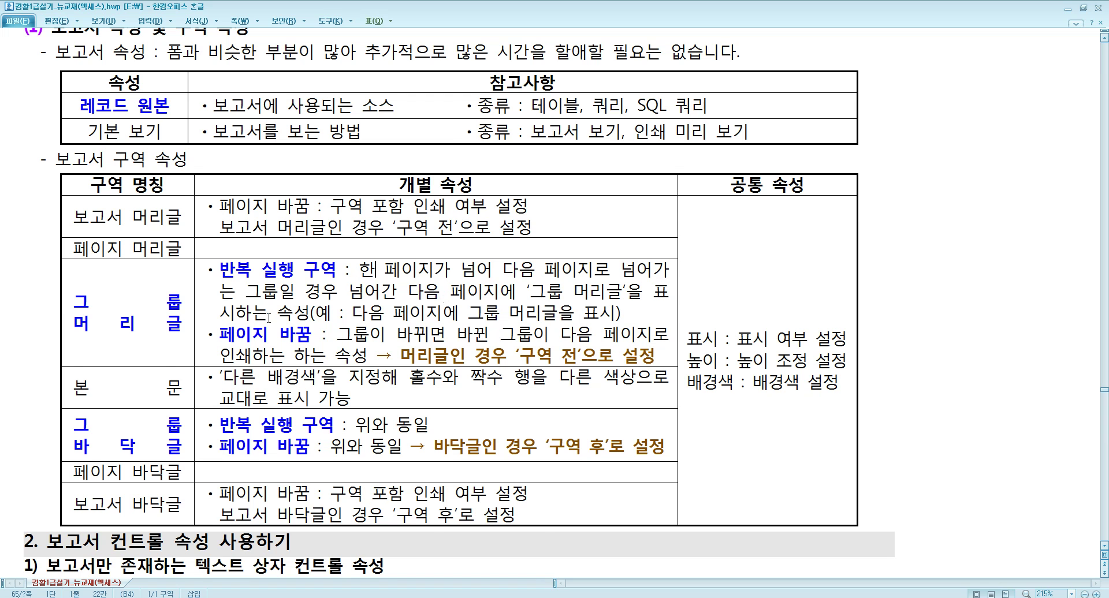
scroll(269, 317, down, 3)
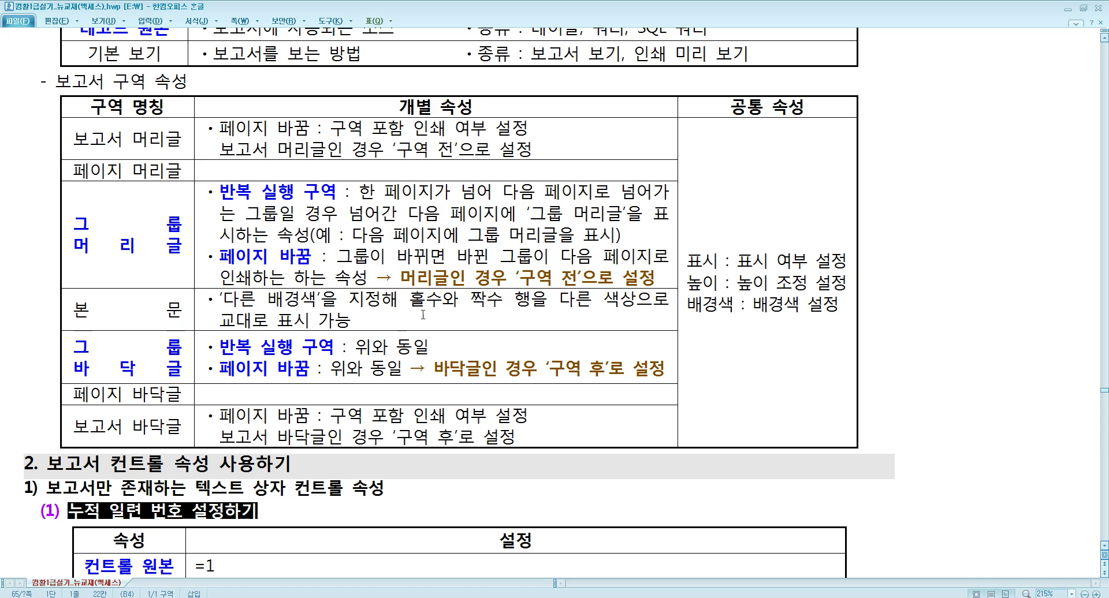
drag(587, 366, 599, 370)
click(599, 371)
Make the 다른 배경색 description in the 본문 row of the report section properties table bold
drag(218, 297, 400, 324)
key(ctrl+b)
click(400, 324)
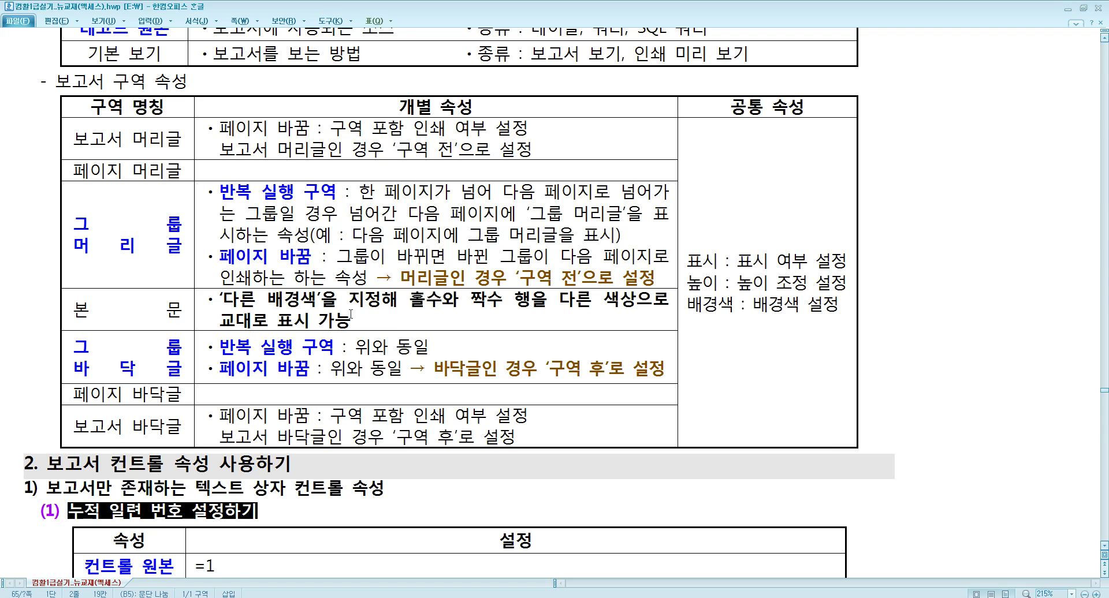
Examine the 컨트롤 원본 and 누적 합계 settings for cumulative serial numbers and cumulative sums in the report control section
scroll(350, 313, down, 5)
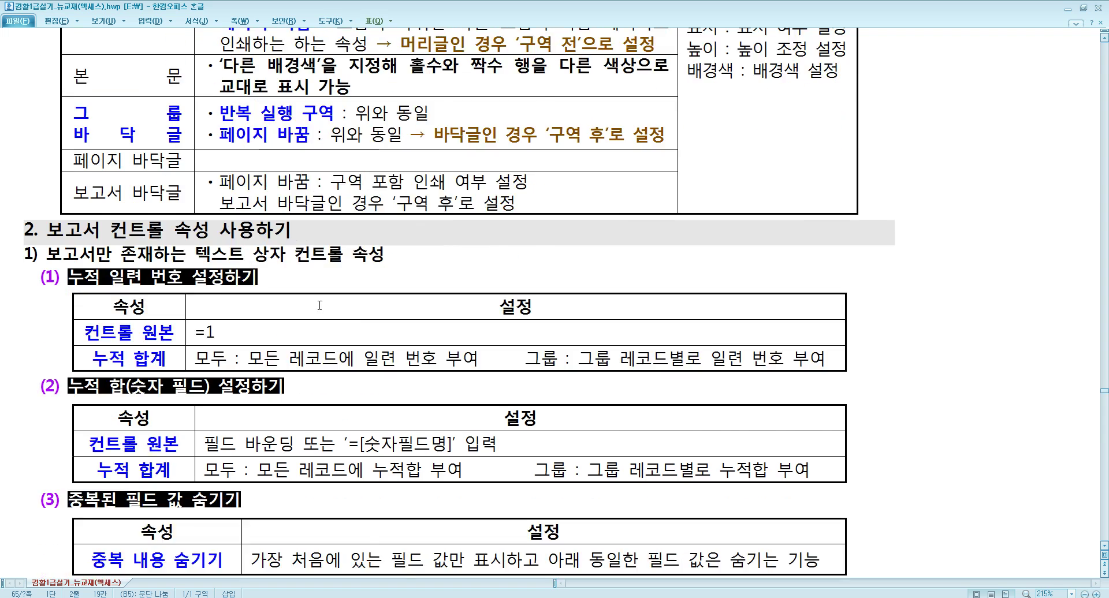
drag(228, 256, 195, 256)
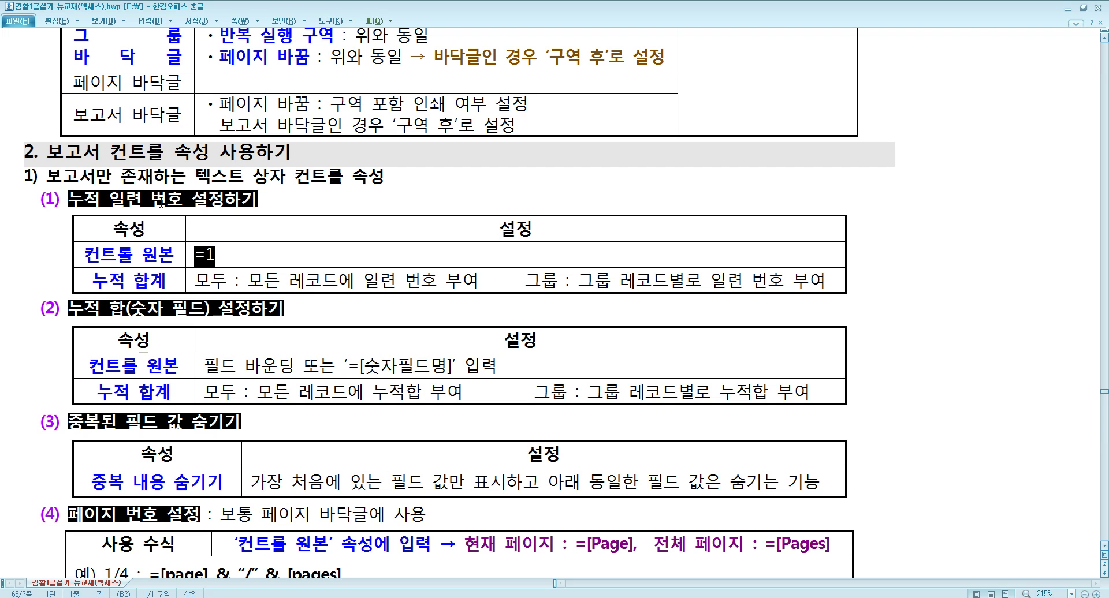
drag(203, 280, 462, 283)
click(519, 287)
scroll(519, 288, down, 3)
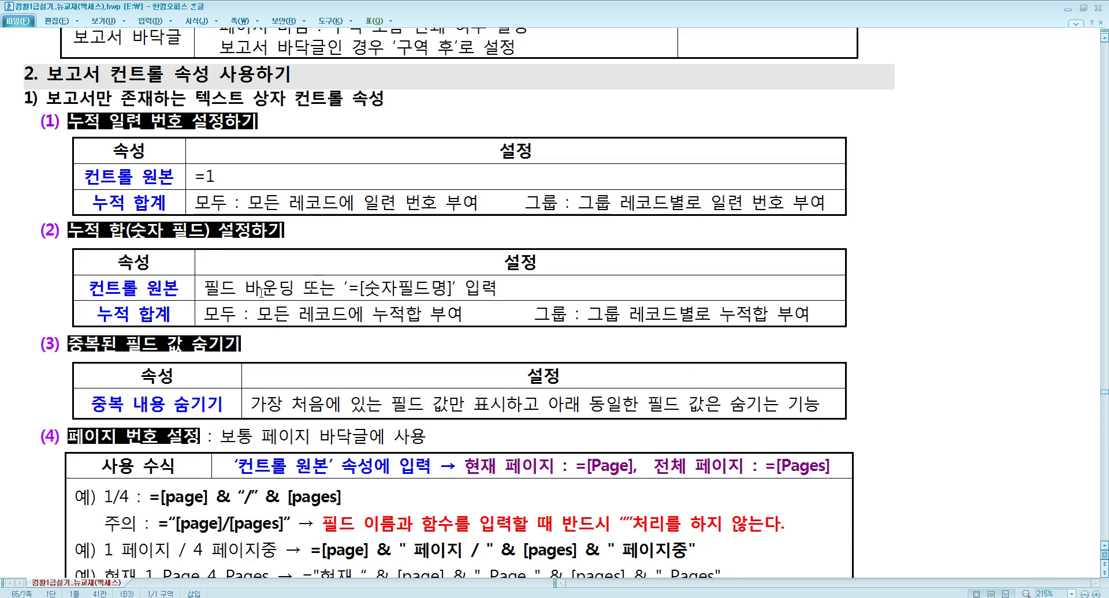
drag(347, 288, 456, 288)
click(456, 290)
drag(208, 284, 364, 316)
click(508, 319)
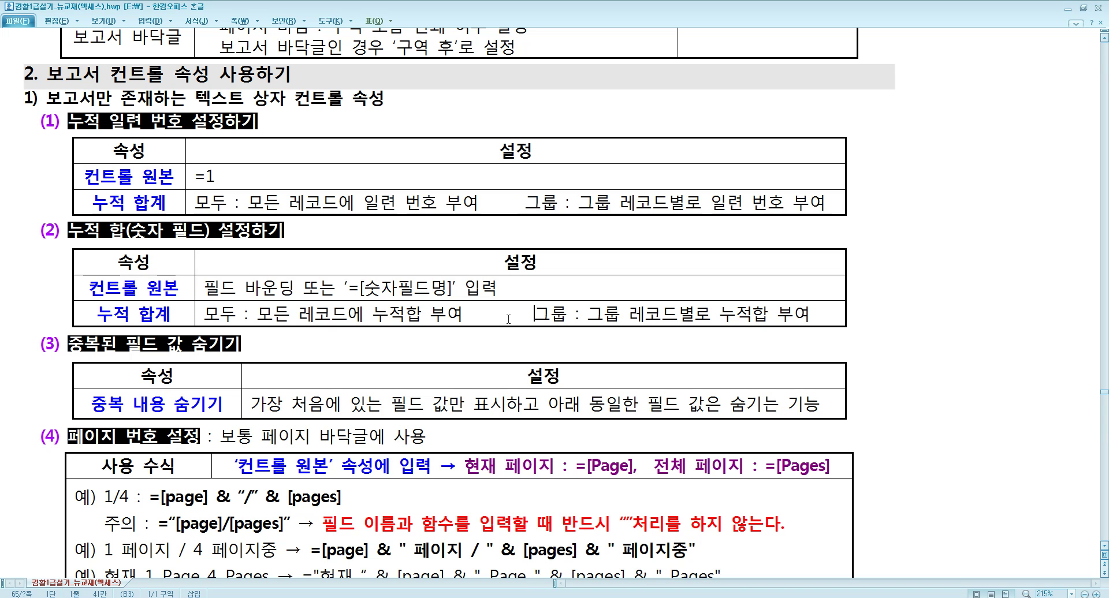